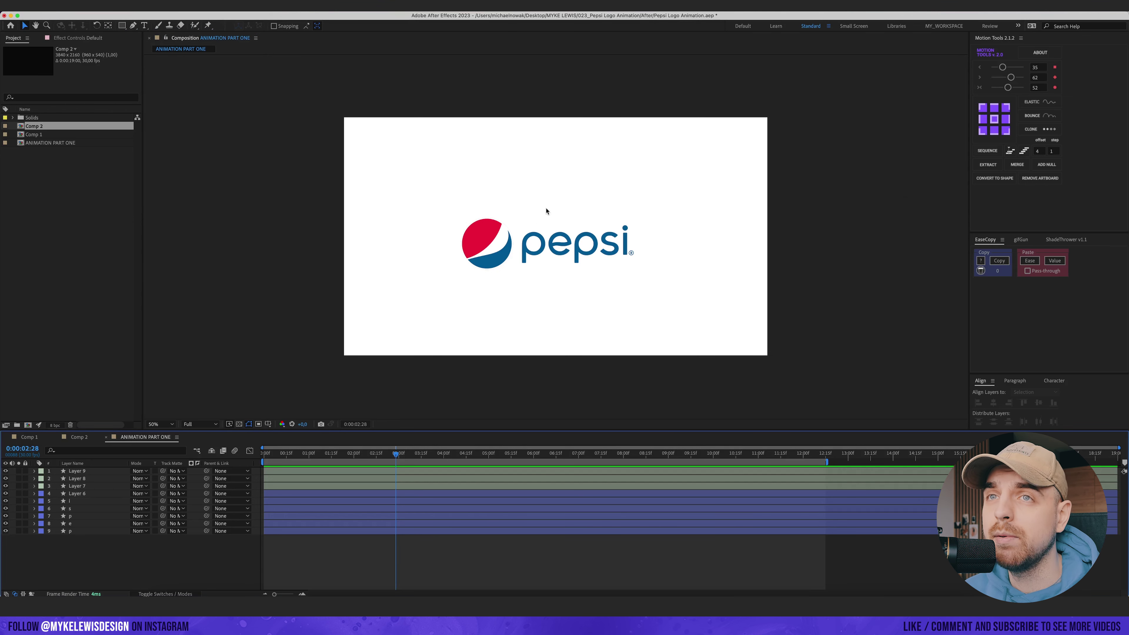
# - Set the ANIMATION PART ONE composition's background colour to dark grey 0D0D0D
pyautogui.click(107, 5)
pyautogui.click(147, 33)
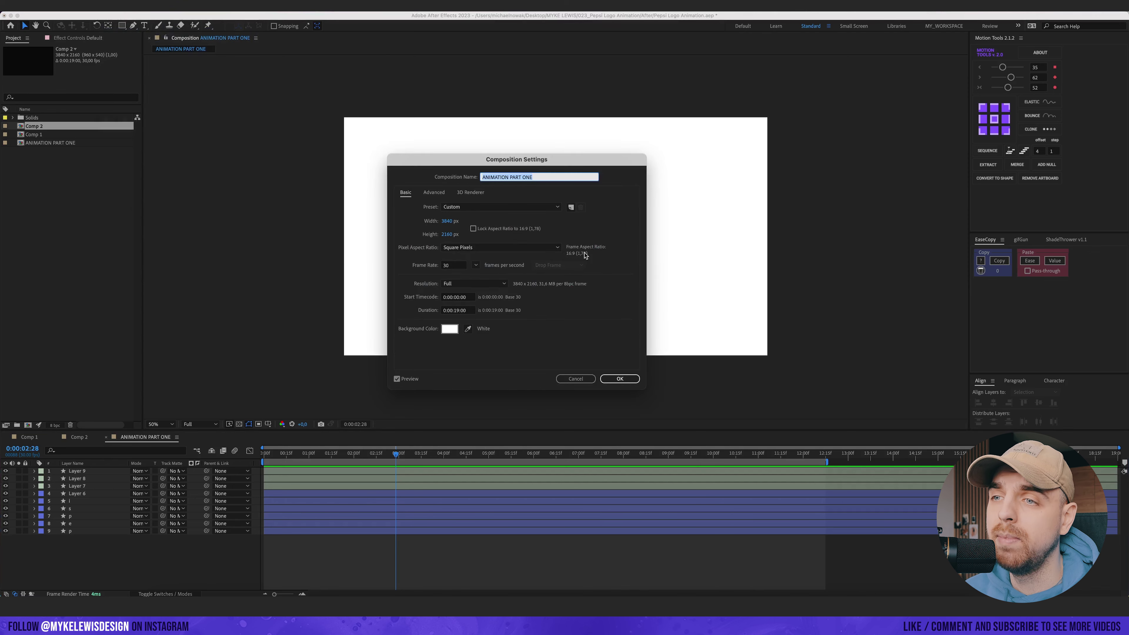
pyautogui.moveTo(480, 166); pyautogui.dragTo(556, 184)
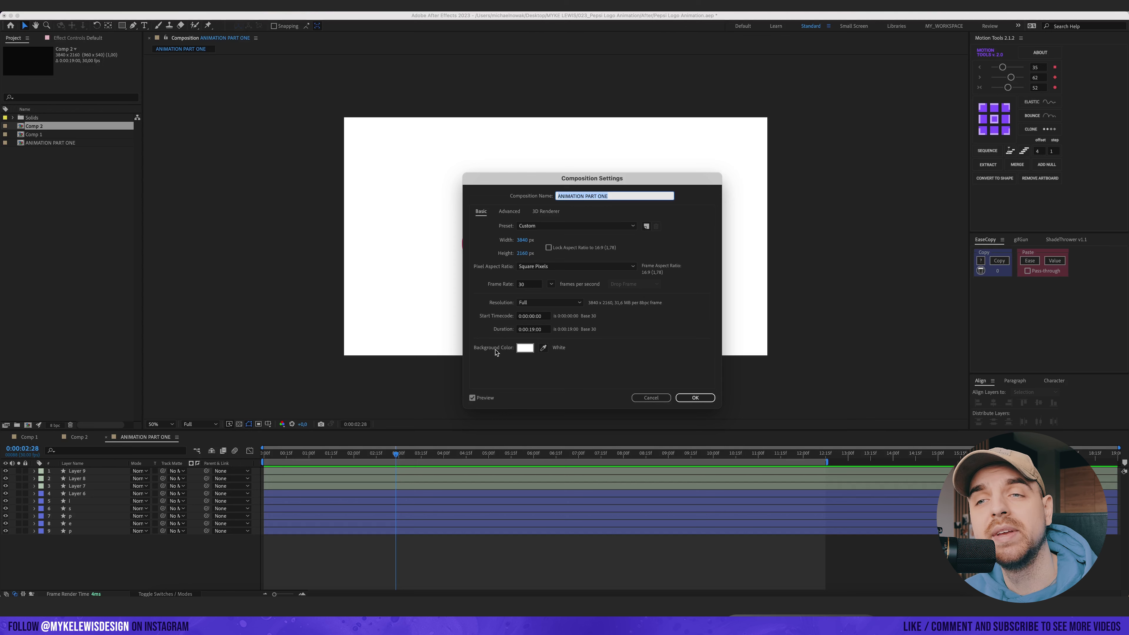
pyautogui.click(525, 348)
pyautogui.moveTo(720, 323); pyautogui.dragTo(690, 333)
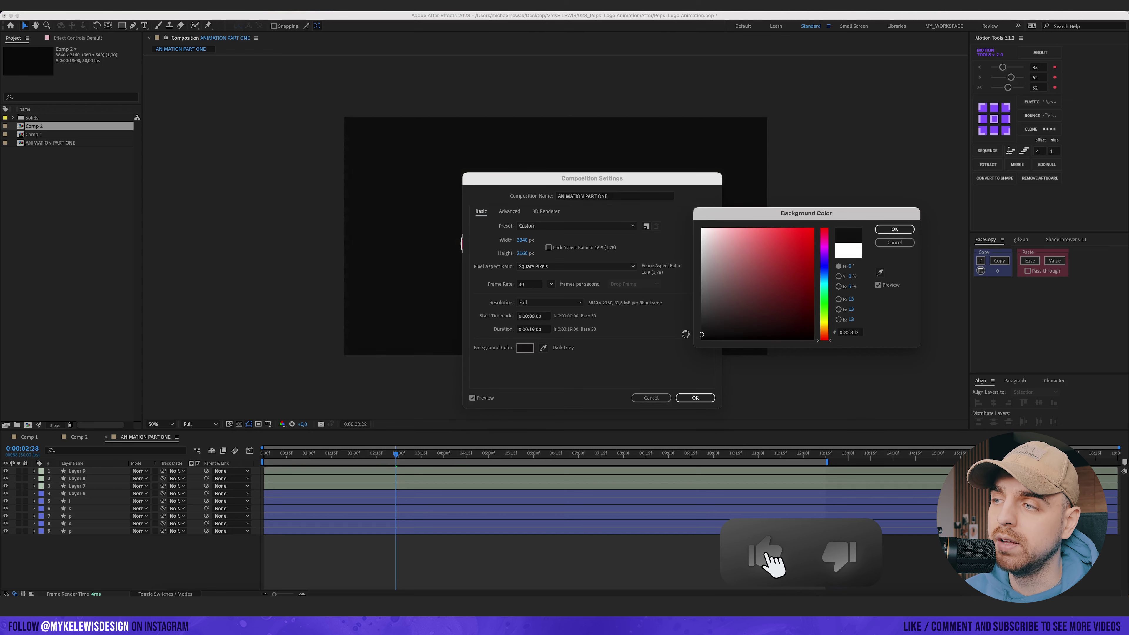
pyautogui.click(894, 229)
pyautogui.click(695, 398)
# - Give the logo's blue lower wave a linear gradient fill whose start stop is sampled from the lettering's blue, 005992
pyautogui.scroll(2, 417, 220)
pyautogui.moveTo(417, 221); pyautogui.dragTo(574, 212)
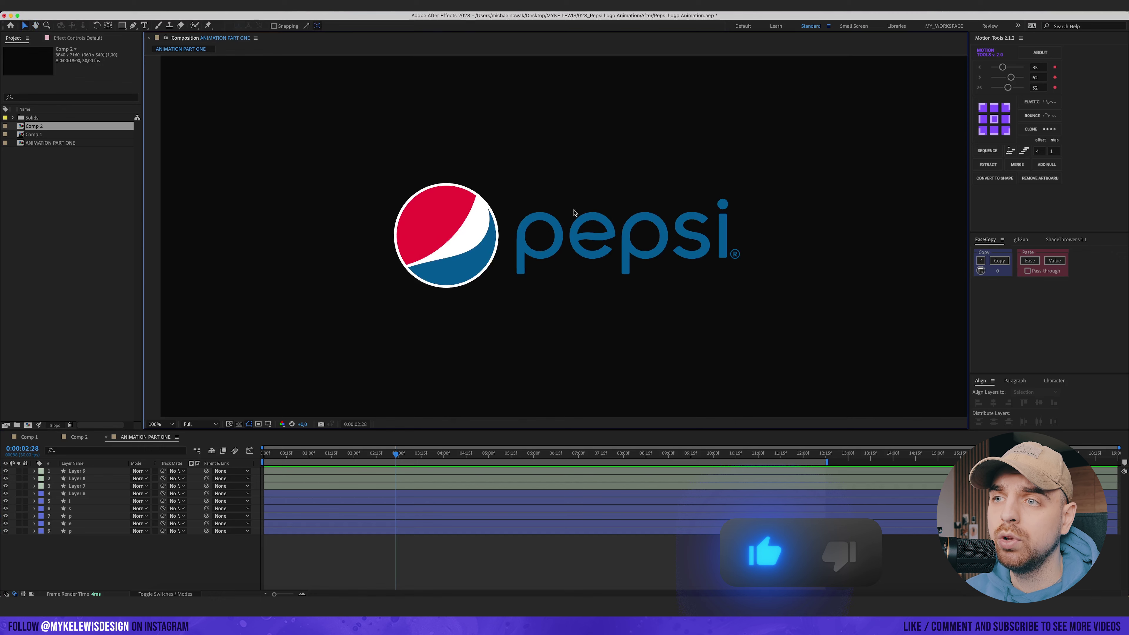
pyautogui.scroll(-1, 537, 209)
pyautogui.scroll(1, 489, 204)
pyautogui.moveTo(460, 226); pyautogui.dragTo(439, 251)
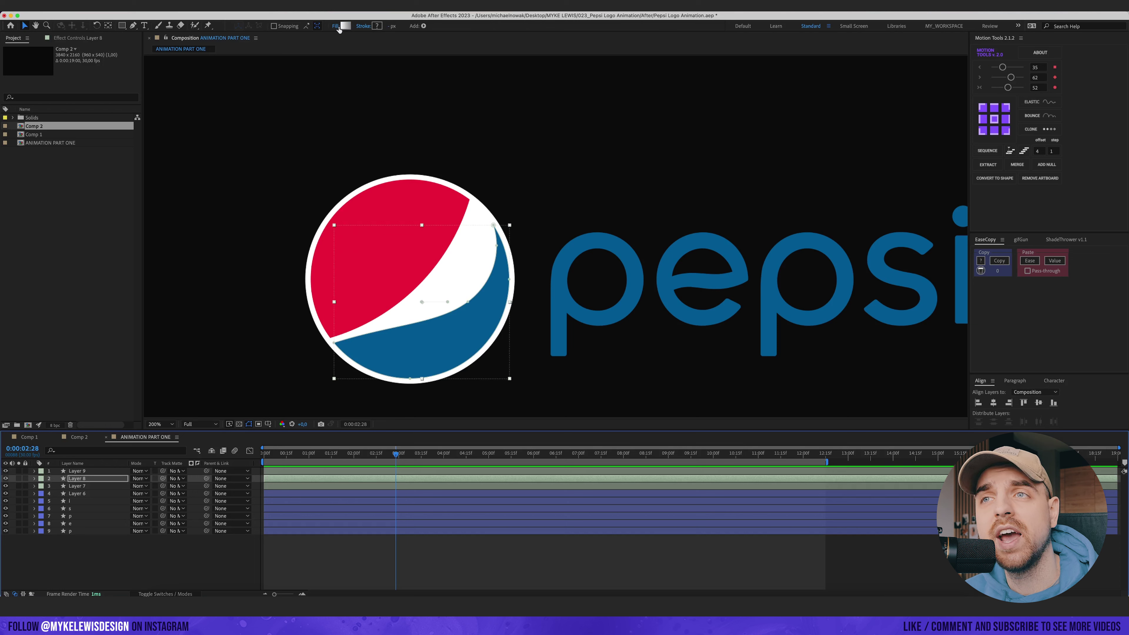
pyautogui.keyDown('alt'); pyautogui.click(346, 25); pyautogui.keyUp('alt')
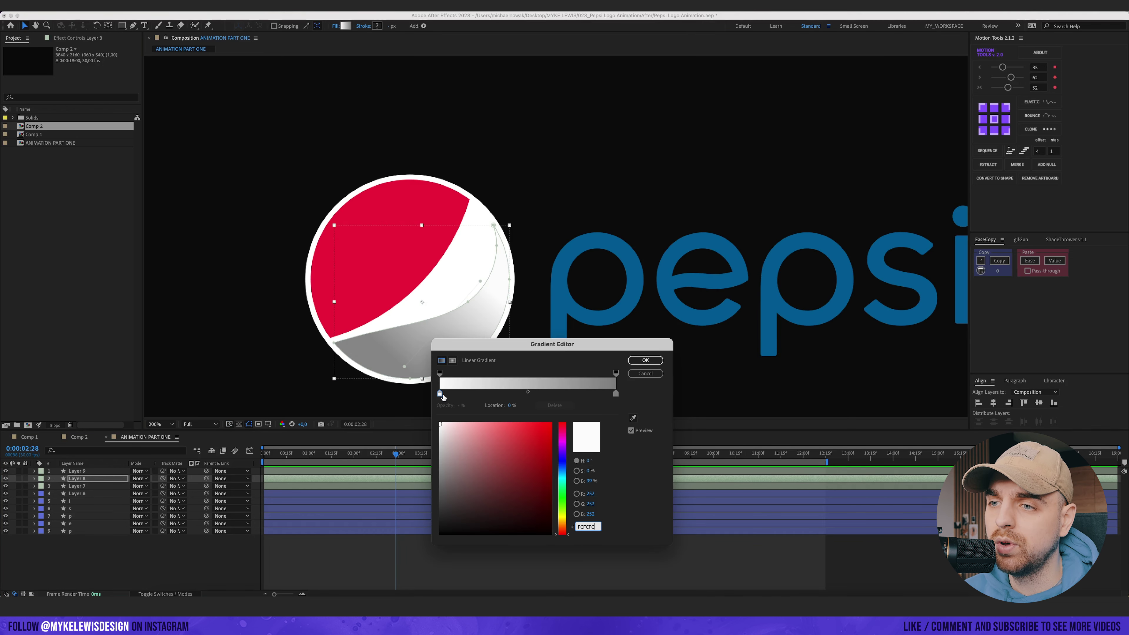
pyautogui.click(632, 419)
pyautogui.click(602, 249)
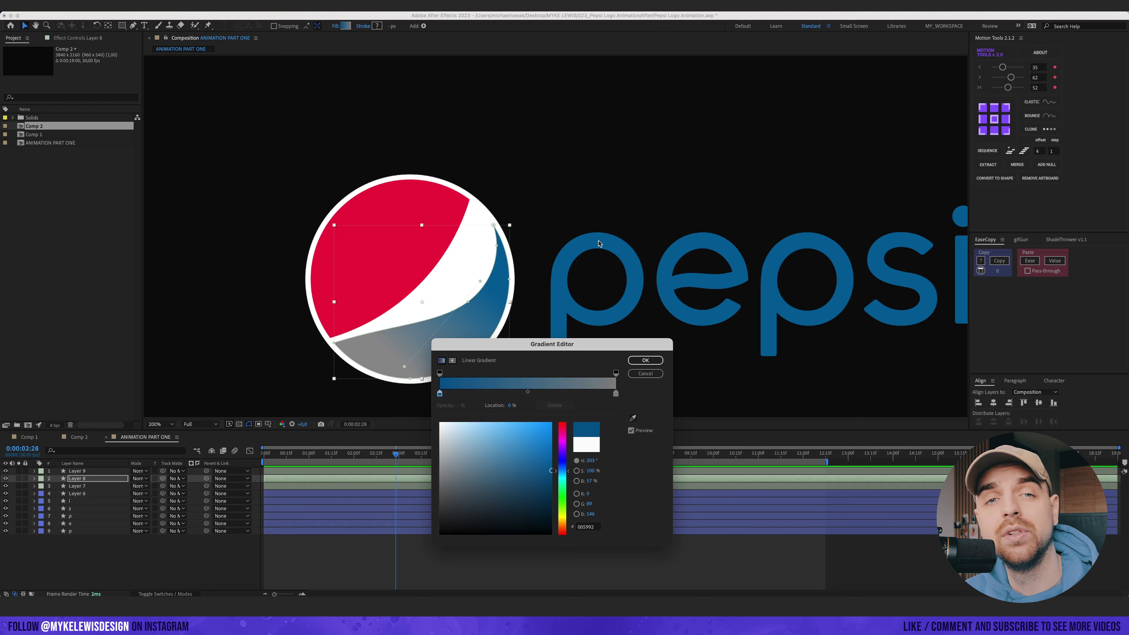
# - Make the wave gradient's end stop a darker shade of the lettering's blue and its start stop a lighter blue
pyautogui.click(615, 393)
pyautogui.click(633, 418)
pyautogui.click(586, 240)
pyautogui.moveTo(537, 462); pyautogui.dragTo(518, 445)
pyautogui.click(440, 393)
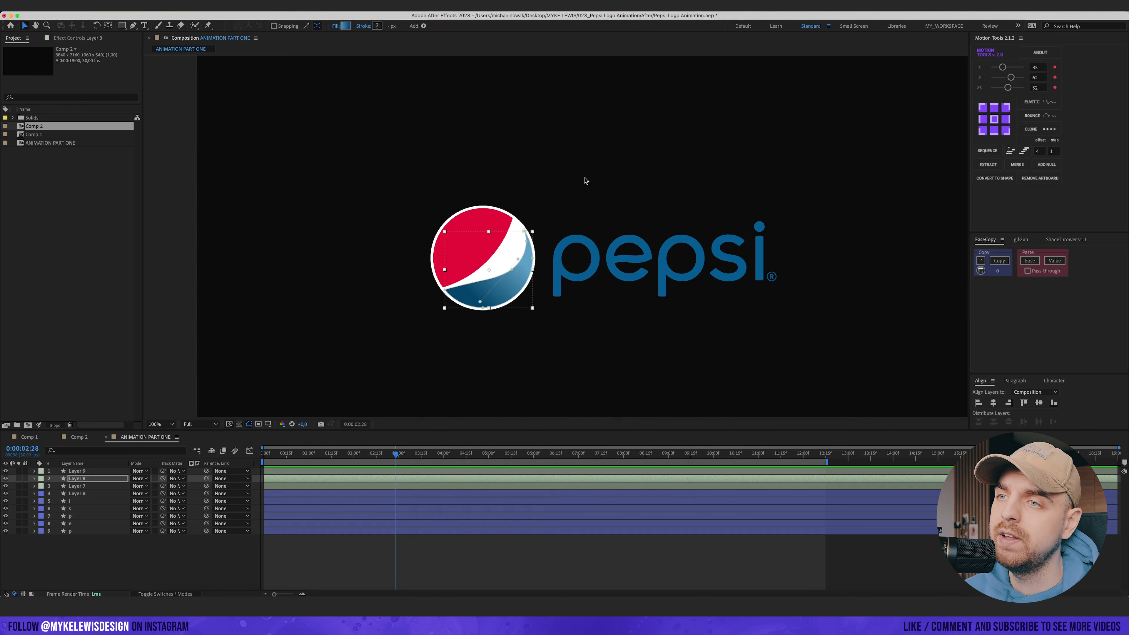
pyautogui.click(607, 152)
# - Switch the logo's red upper shape to a linear gradient fill, reusing its original red ED1A38 for the start stop
pyautogui.click(440, 217)
pyautogui.press('.')
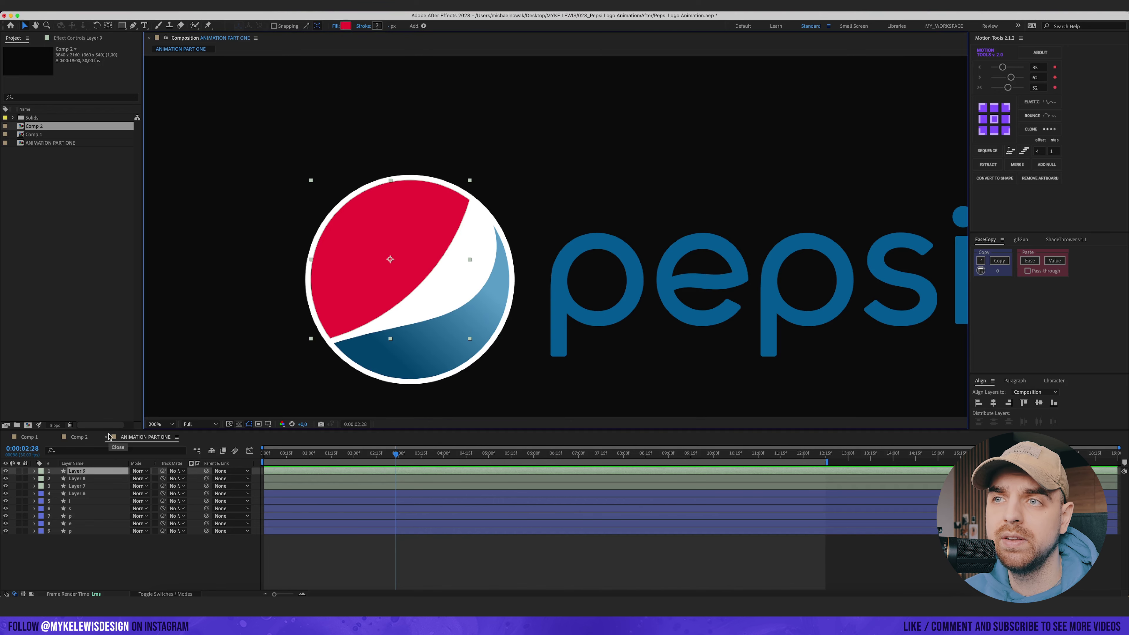
pyautogui.click(346, 26)
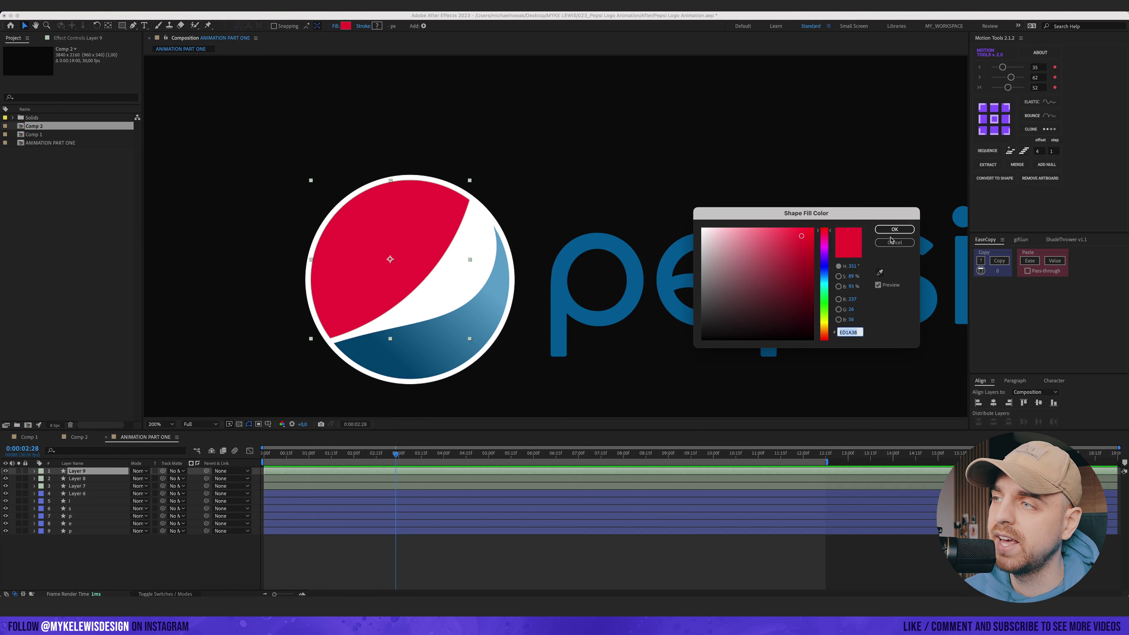
pyautogui.click(895, 230)
pyautogui.keyDown('alt'); pyautogui.click(348, 26); pyautogui.keyUp('alt')
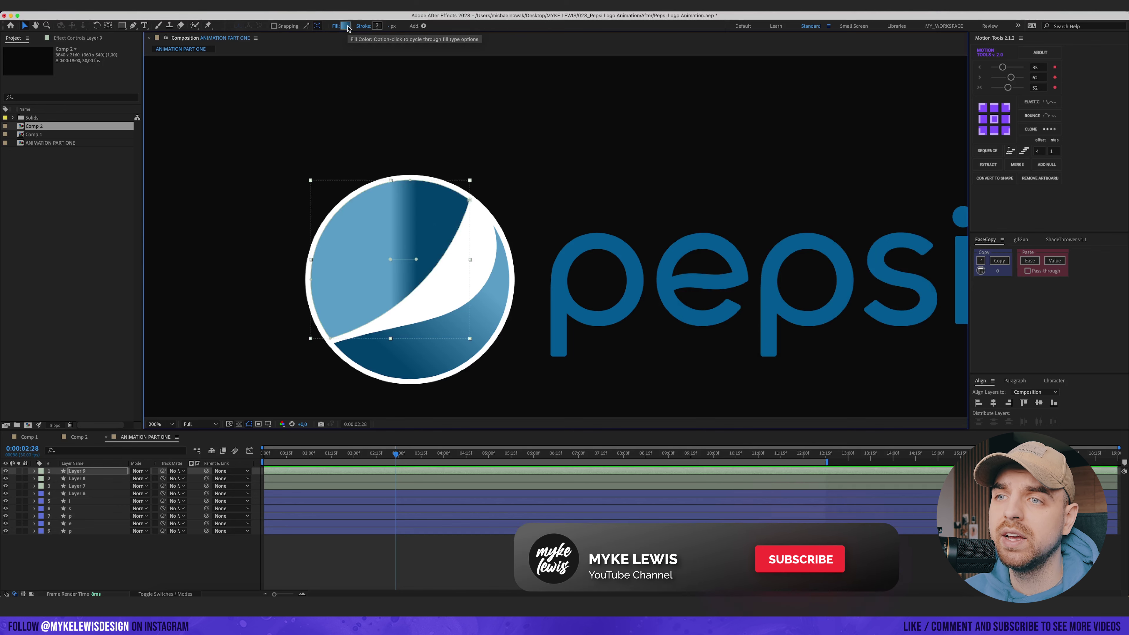
pyautogui.click(349, 26)
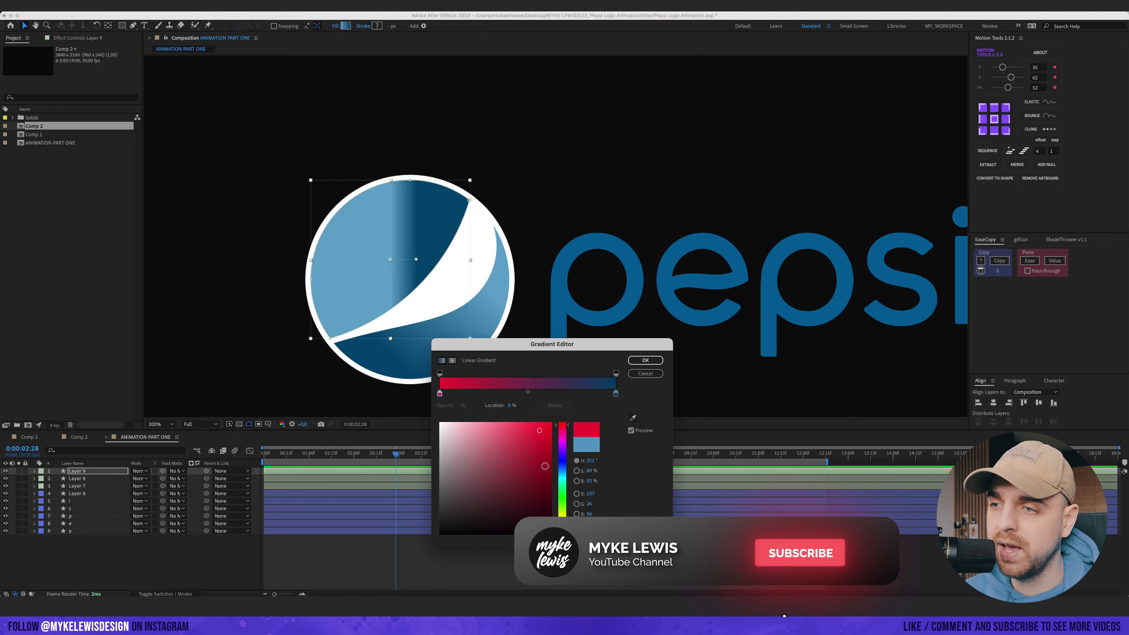
# - Set the red gradient's end stop to dark red A20A20 and angle the gradient from the shape's upper area to its lower left
pyautogui.click(616, 394)
pyautogui.click(590, 525)
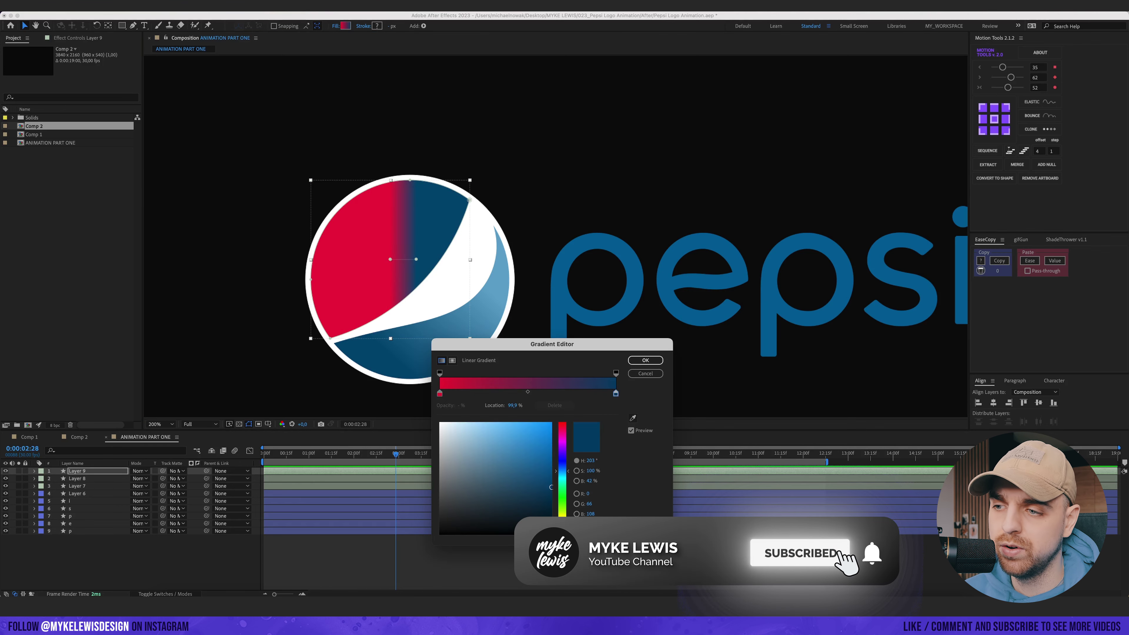
pyautogui.press('super+v')
pyautogui.moveTo(541, 431); pyautogui.dragTo(543, 460)
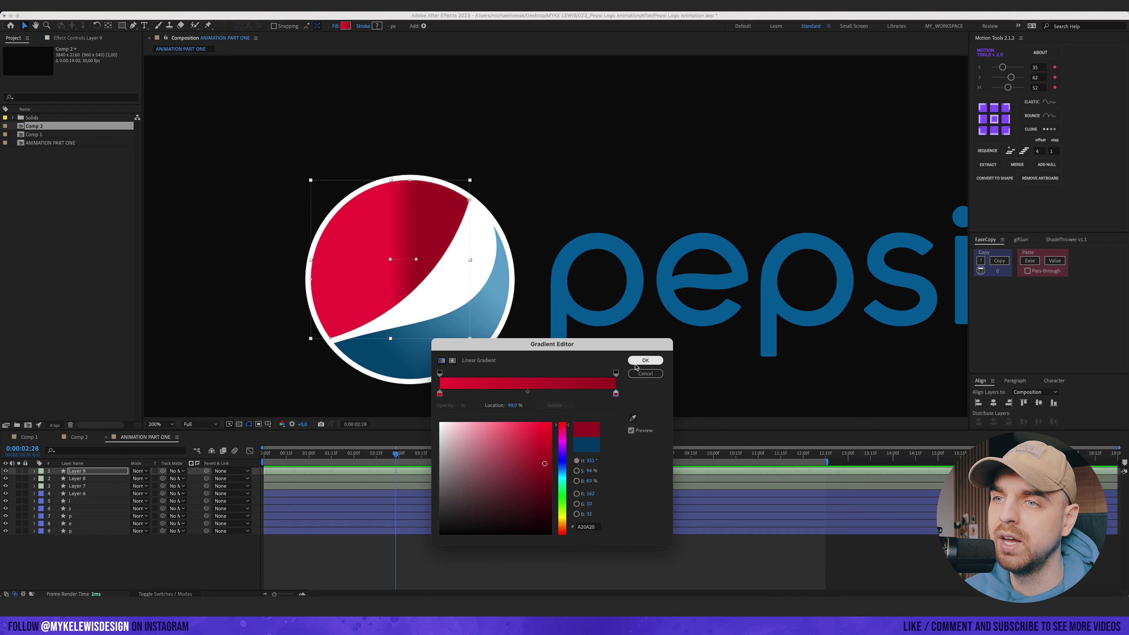
pyautogui.click(646, 361)
pyautogui.moveTo(416, 260); pyautogui.dragTo(349, 321)
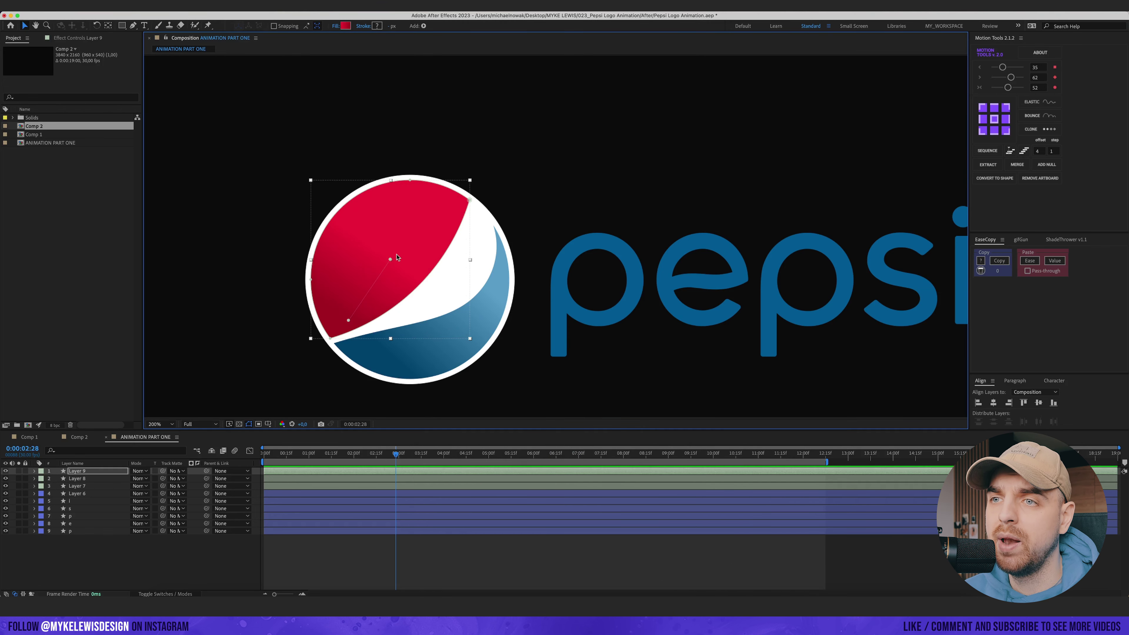
pyautogui.moveTo(391, 259); pyautogui.dragTo(407, 211)
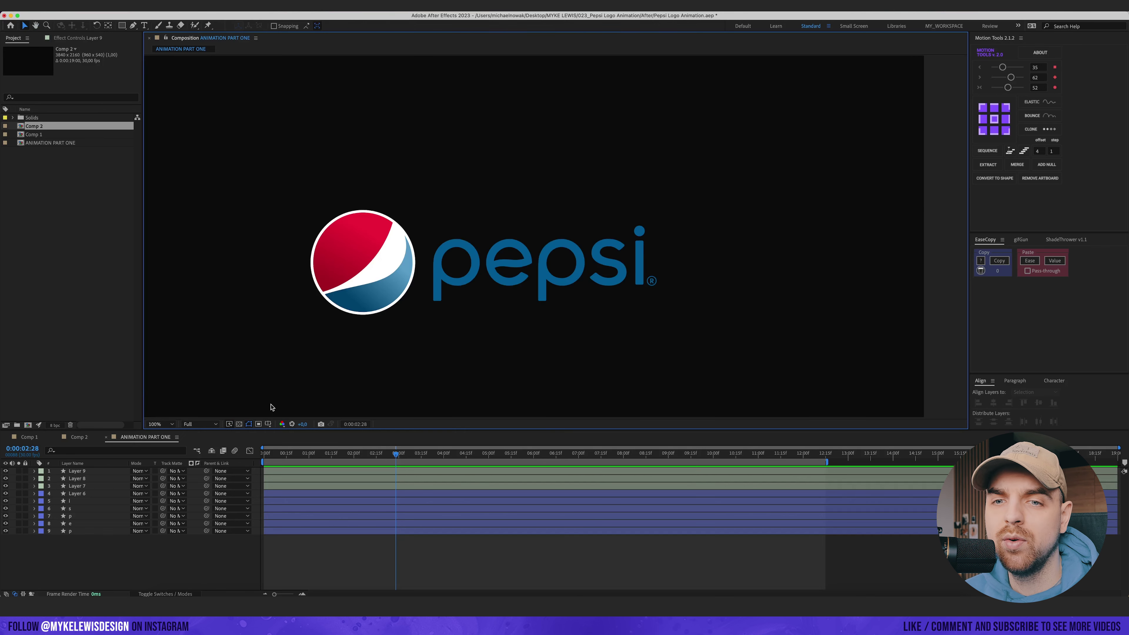
pyautogui.click(76, 486)
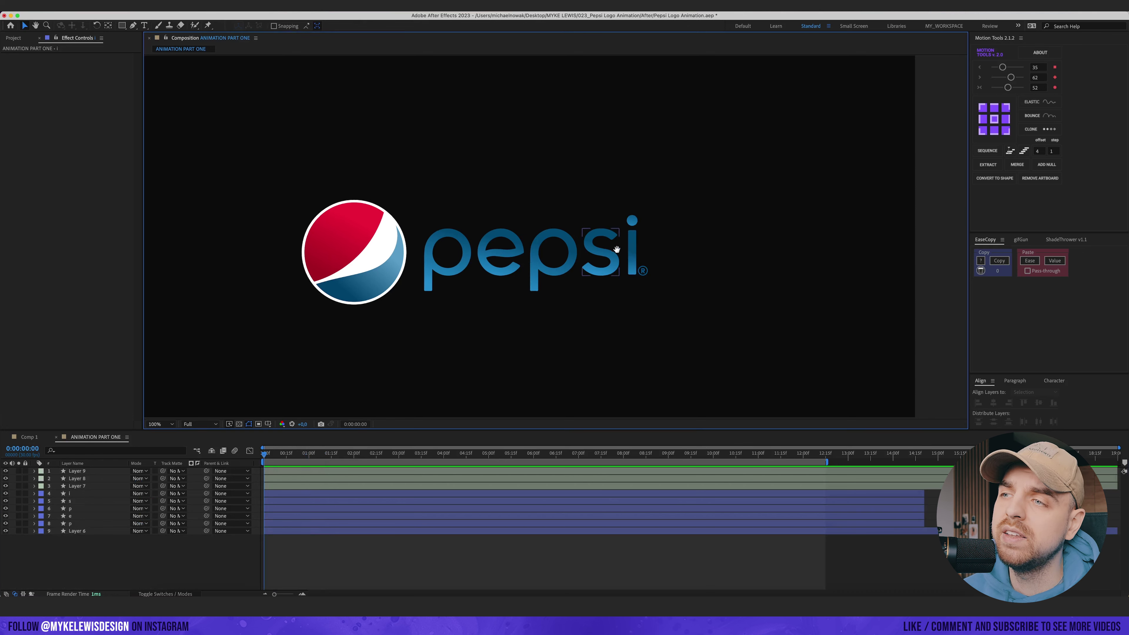
pyautogui.press(',')
pyautogui.press('.')
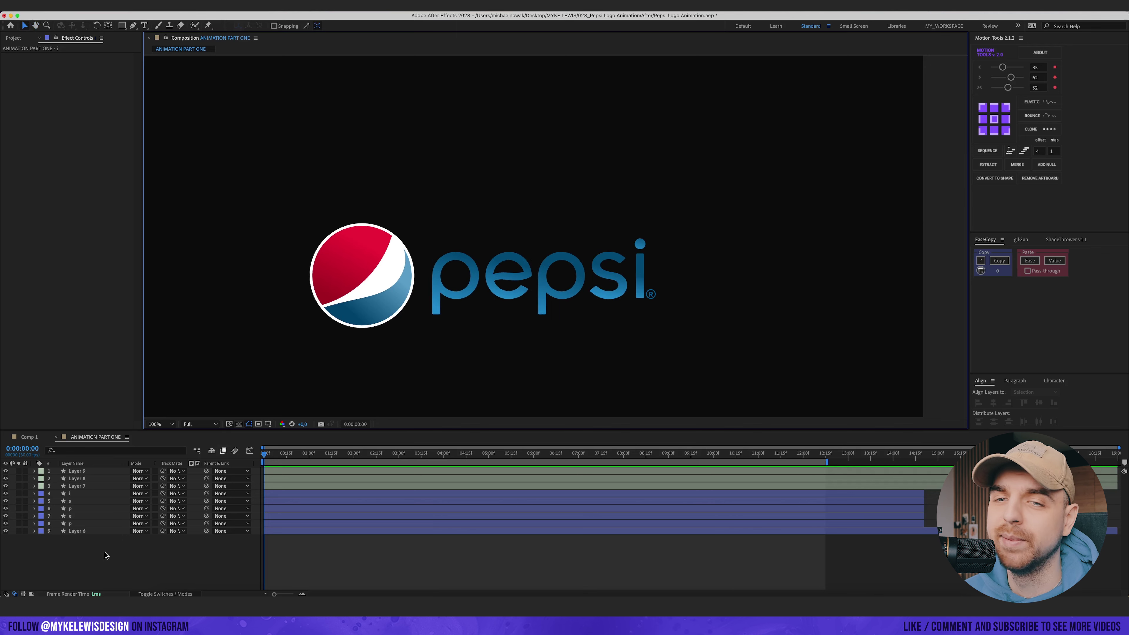
pyautogui.click(84, 516)
pyautogui.press(',')
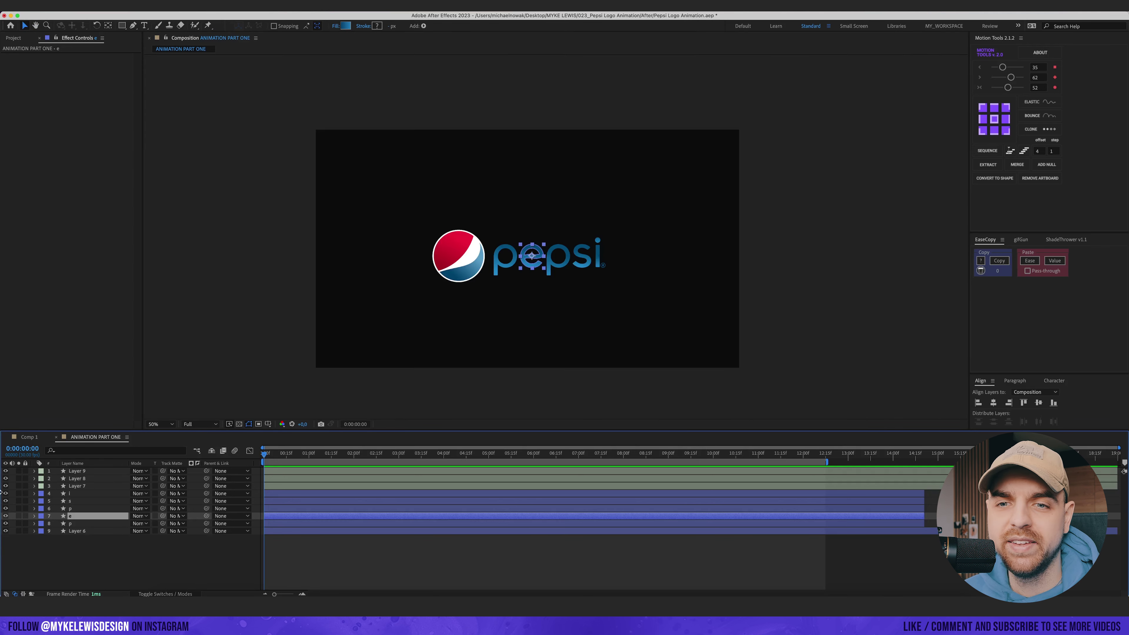
# - Hide all the pepsi letter layers, Layer 6, Layer 8 and Layer 9, leaving only the white circle shown
pyautogui.moveTo(5, 493); pyautogui.dragTo(5, 550)
pyautogui.click(605, 245)
pyautogui.press('.')
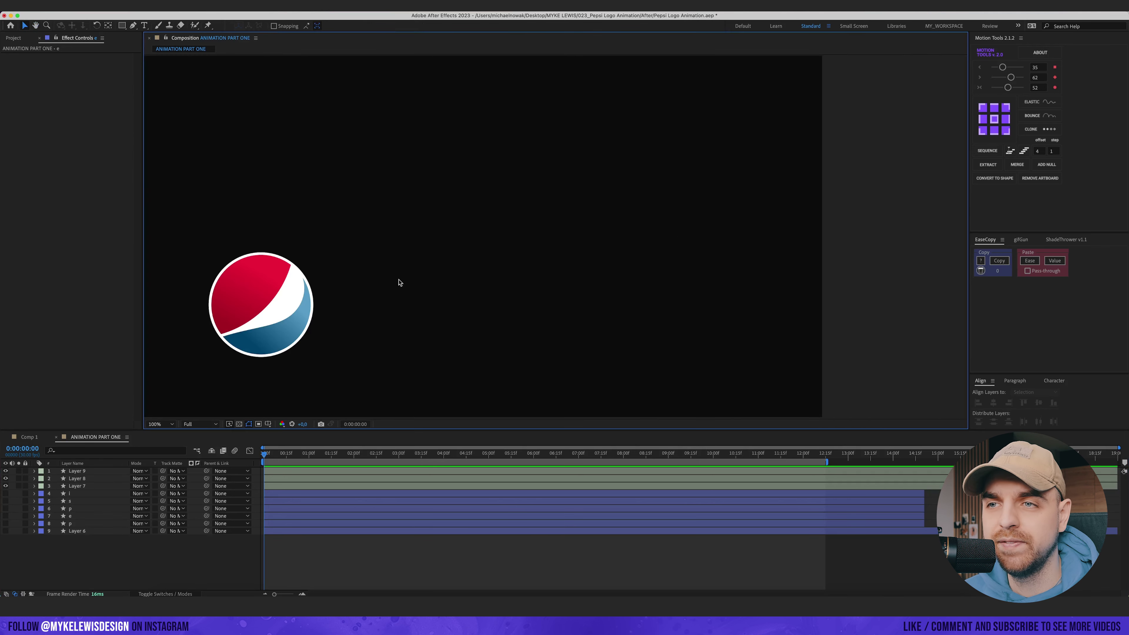
pyautogui.press(',')
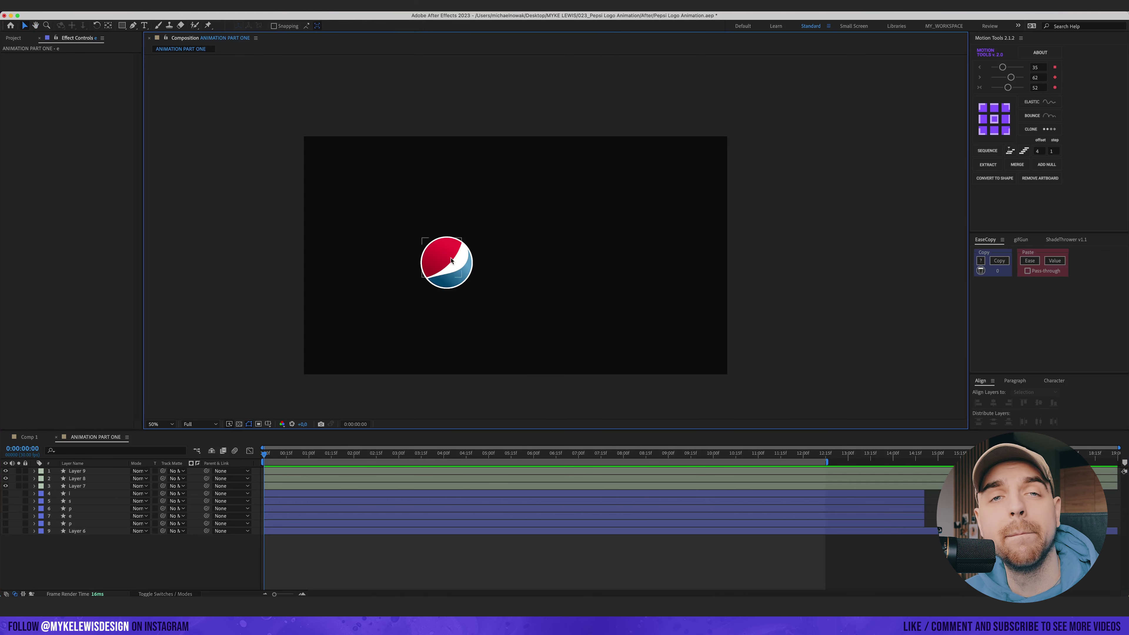
pyautogui.moveTo(436, 261); pyautogui.dragTo(415, 249)
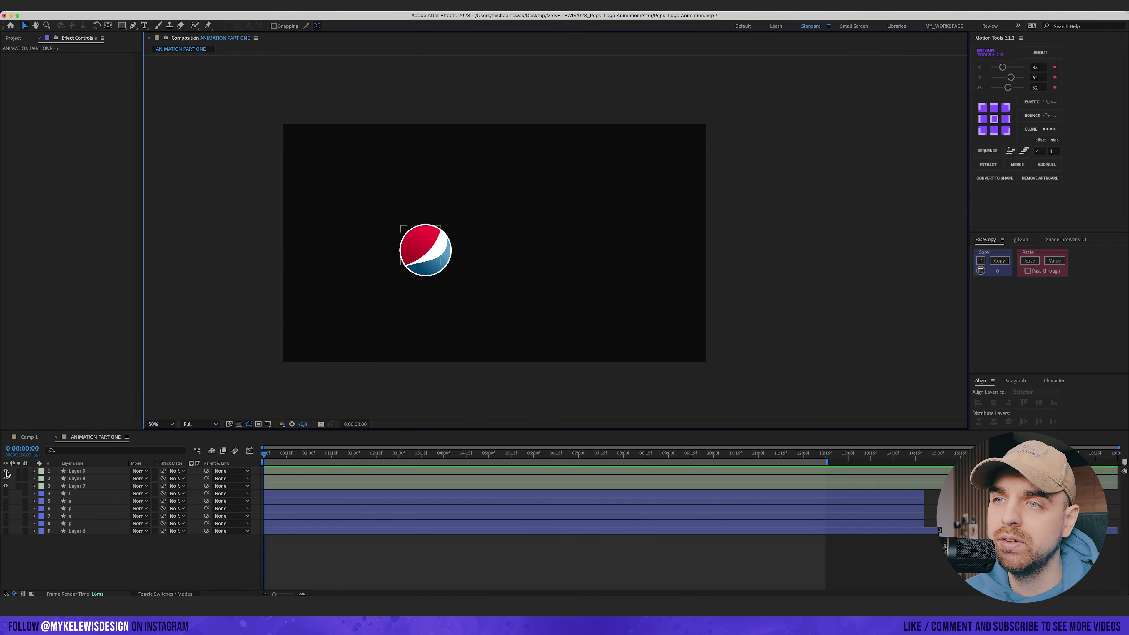
pyautogui.moveTo(5, 471); pyautogui.dragTo(6, 478)
# - Add a Position keyframe to the white circle on Layer 7 and move it to about 3:23 on the timeline
pyautogui.click(451, 244)
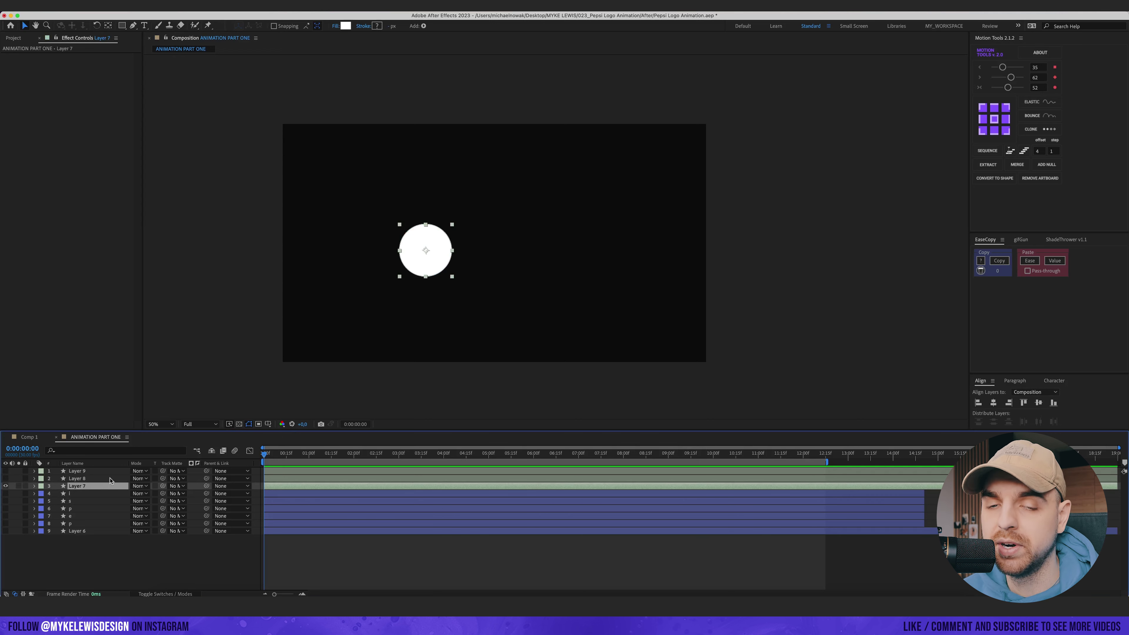
pyautogui.hotkey('alt', 'shift', 'p')
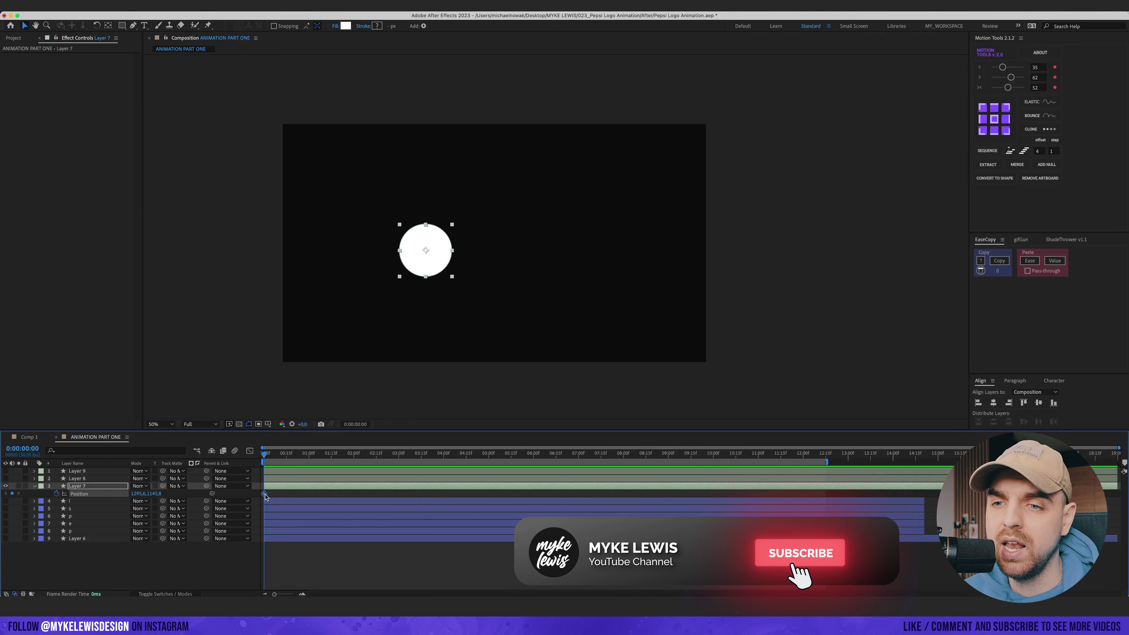
pyautogui.moveTo(265, 494); pyautogui.dragTo(411, 492)
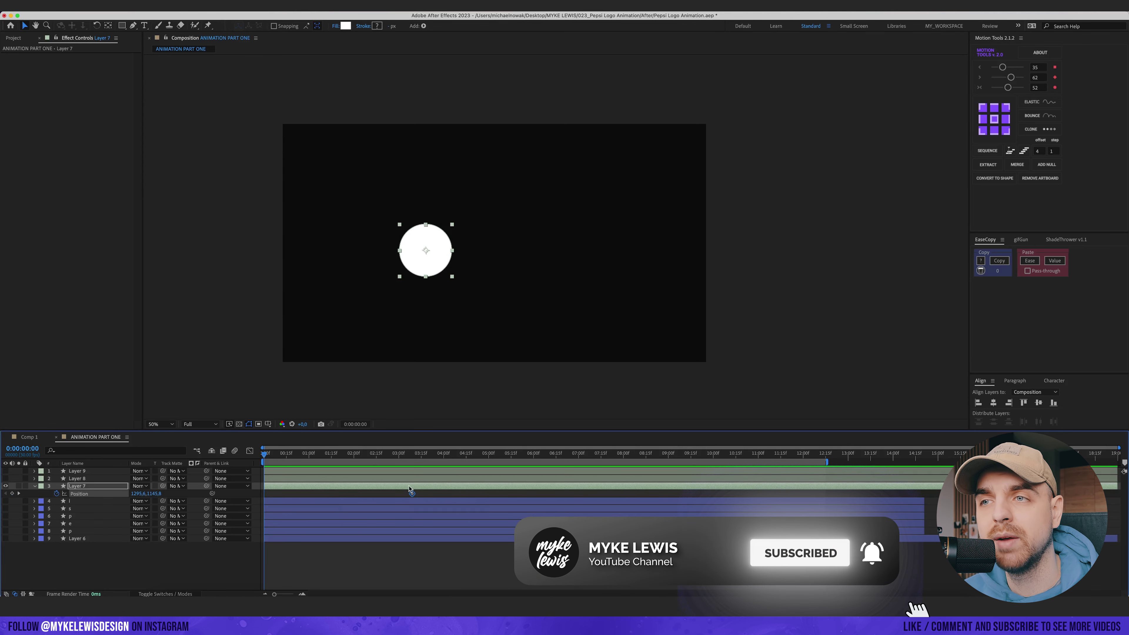
pyautogui.press('.')
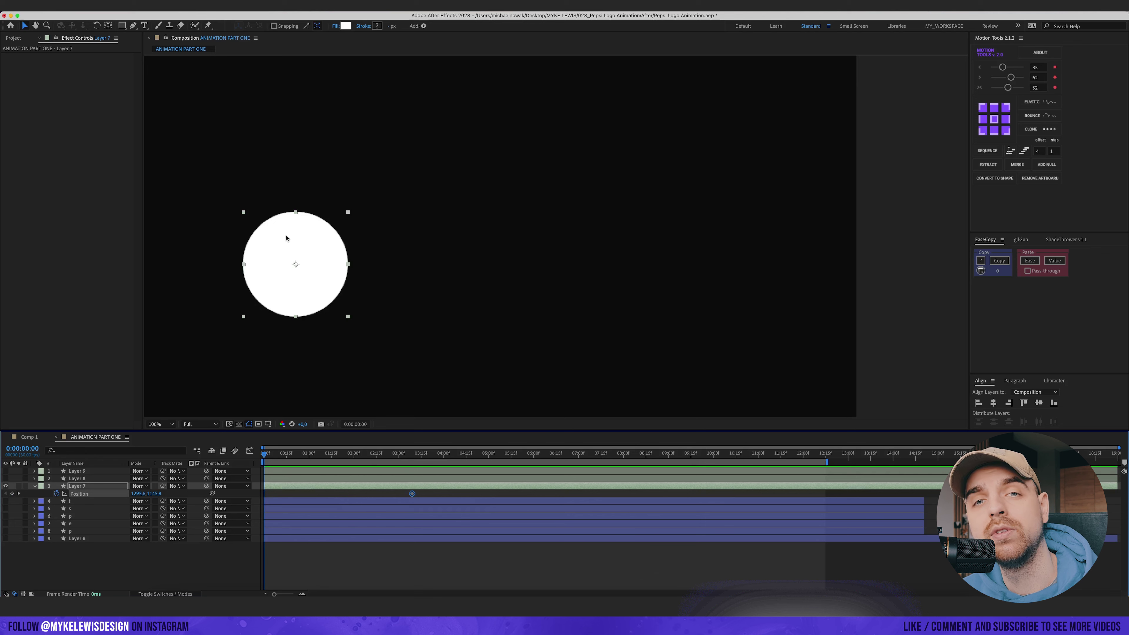
pyautogui.moveTo(416, 496); pyautogui.dragTo(437, 496)
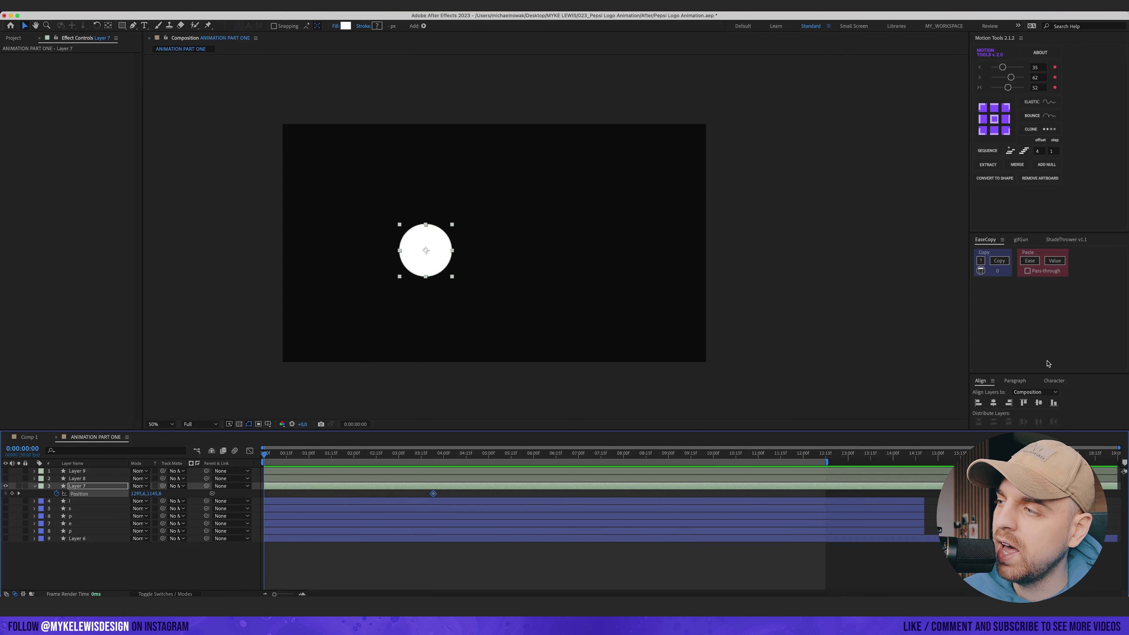
# - Centre the white circle horizontally in the composition at time zero, and move that new Position keyframe to just after 1:15
pyautogui.moveTo(1035, 374); pyautogui.dragTo(1032, 297)
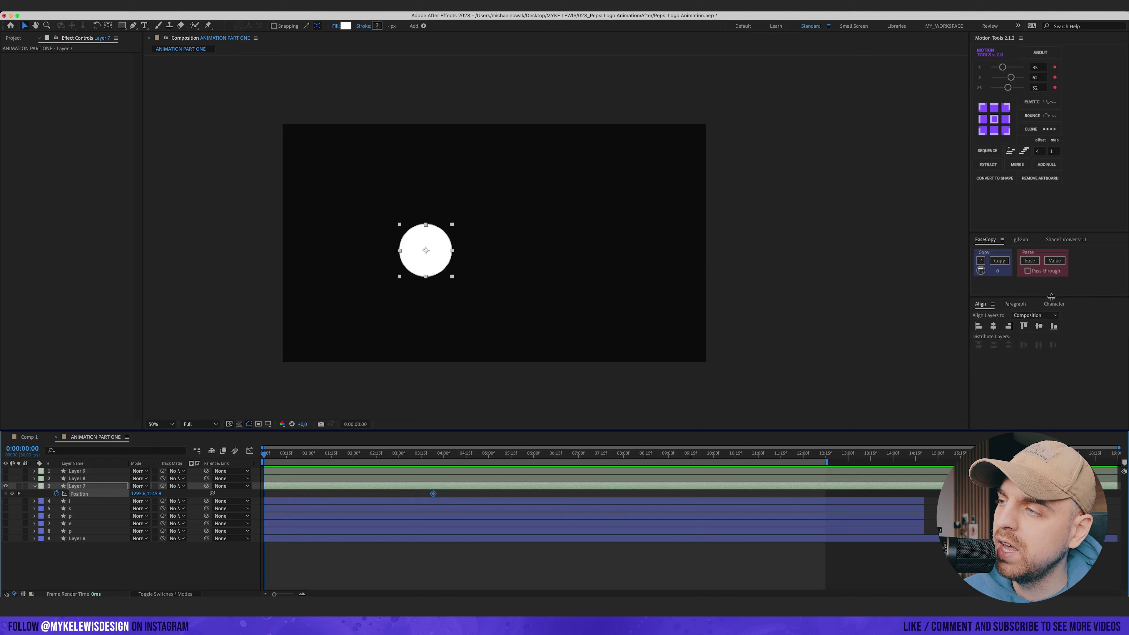
pyautogui.click(994, 326)
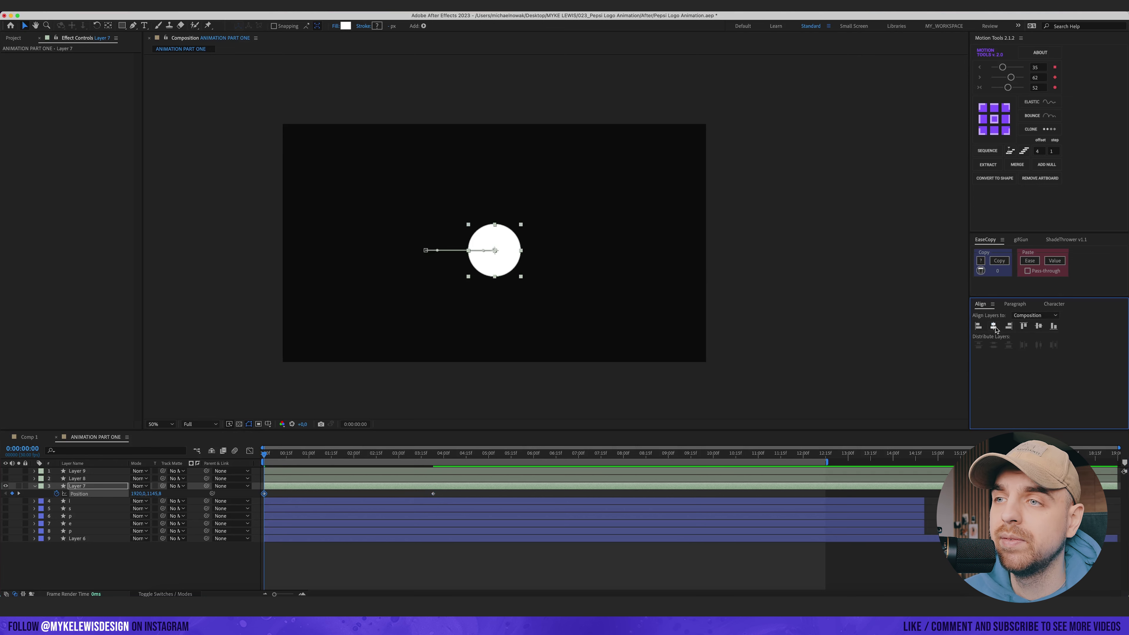
pyautogui.scroll(1, 481, 234)
pyautogui.scroll(-2, 487, 236)
pyautogui.click(781, 197)
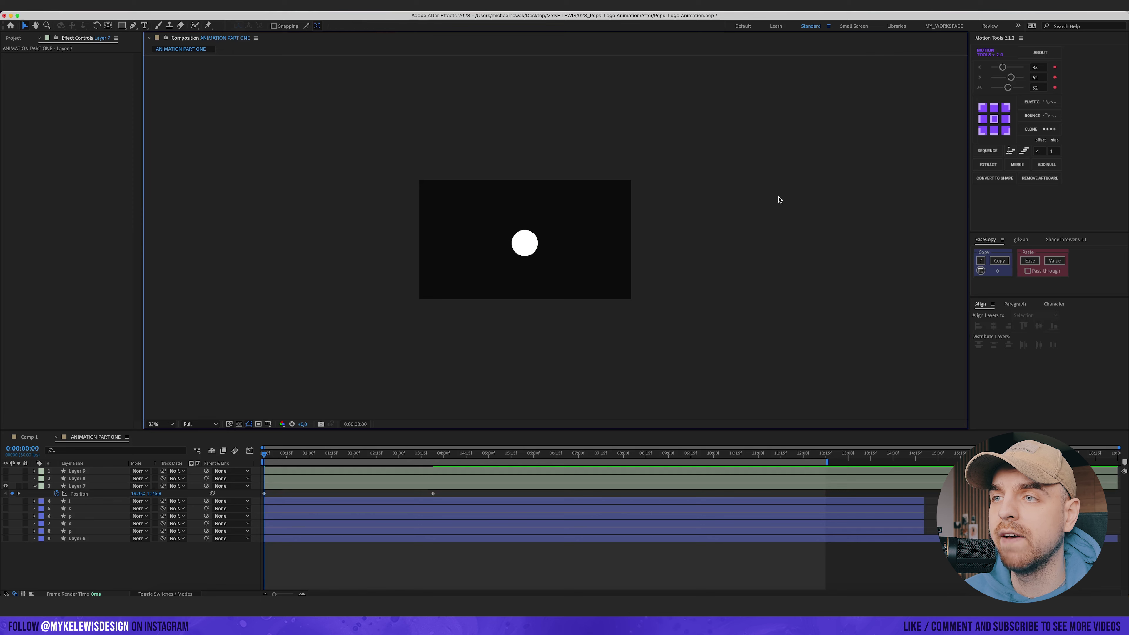
pyautogui.scroll(2, 470, 256)
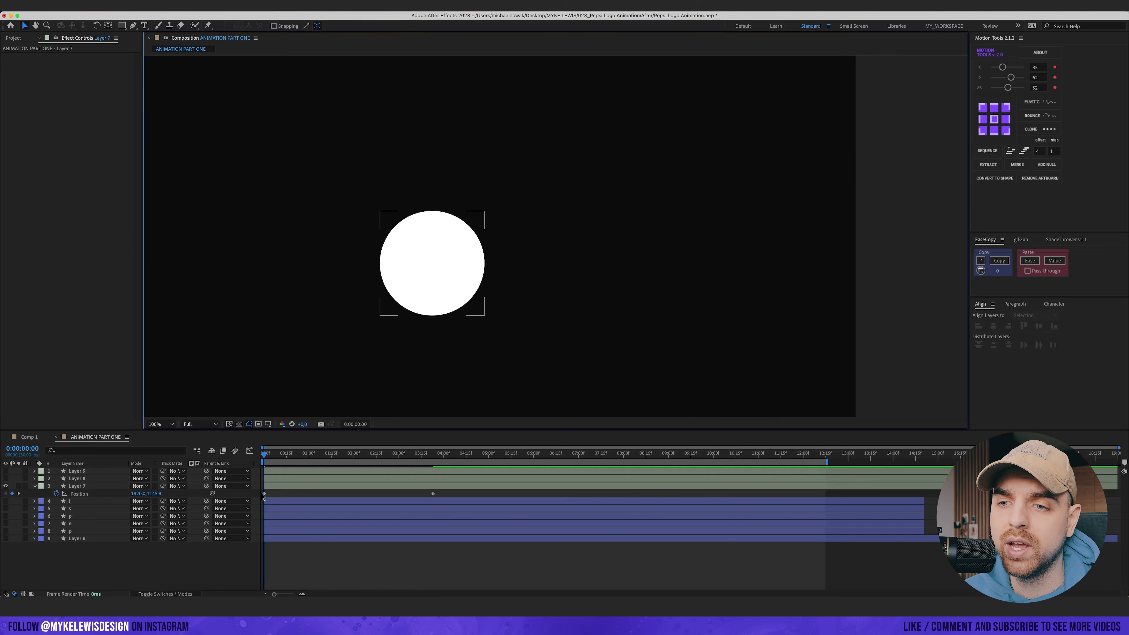
pyautogui.moveTo(264, 494); pyautogui.dragTo(336, 494)
pyautogui.scroll(-2, 559, 252)
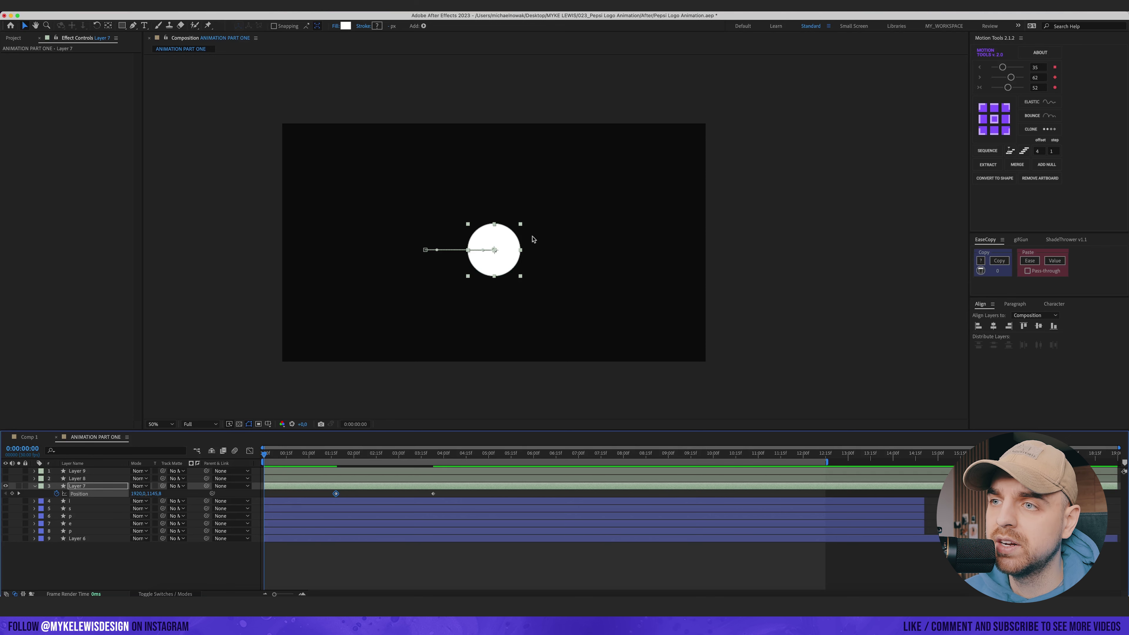
# - Place the circle outside the frame's upper right corner at time zero, bend its motion path into a deep downward curve, and preview it
pyautogui.moveTo(501, 250); pyautogui.dragTo(750, 101)
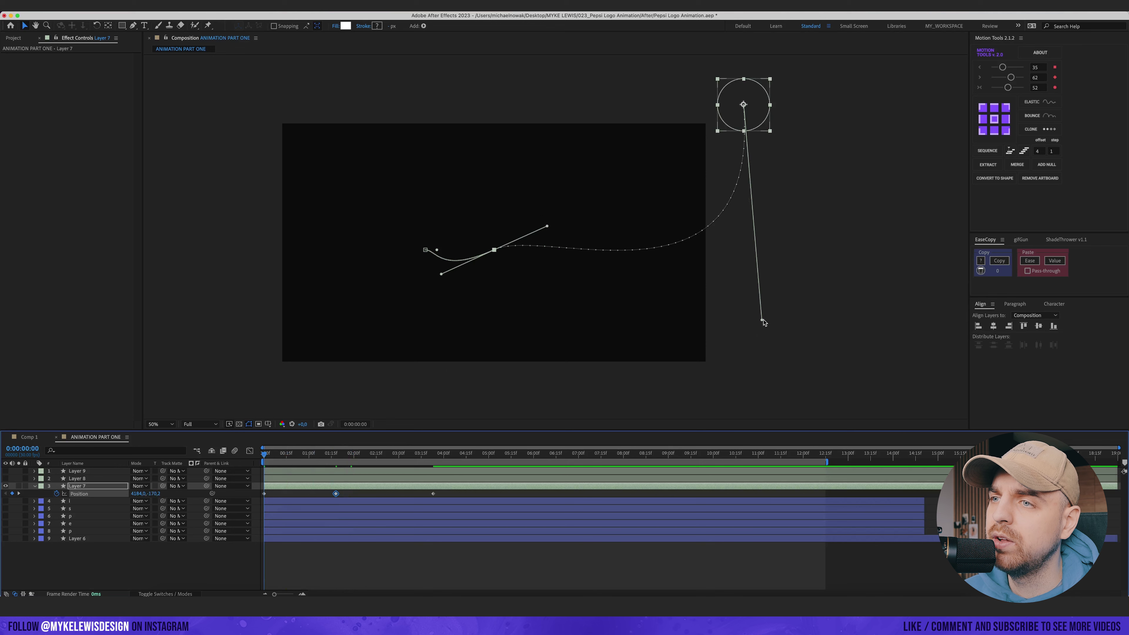
pyautogui.moveTo(762, 321); pyautogui.dragTo(728, 426)
pyautogui.moveTo(547, 226); pyautogui.dragTo(496, 327)
pyautogui.press('space')
pyautogui.press('space')
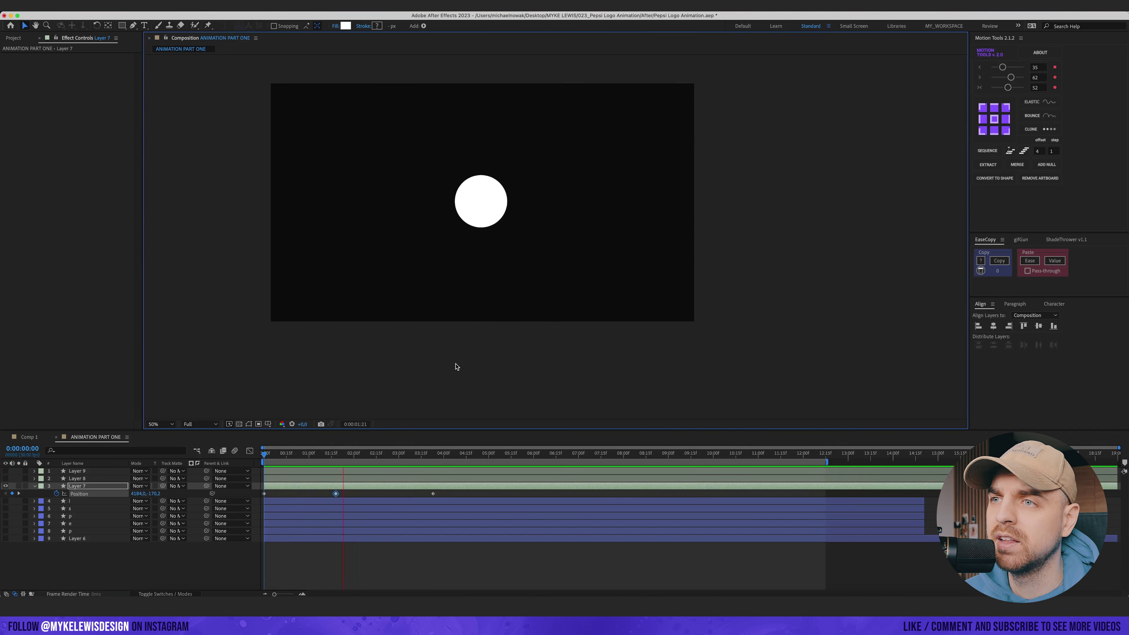
# - Straighten the motion path segment between the circle's last two Position keyframes with the Convert Vertex tool
pyautogui.click(133, 26)
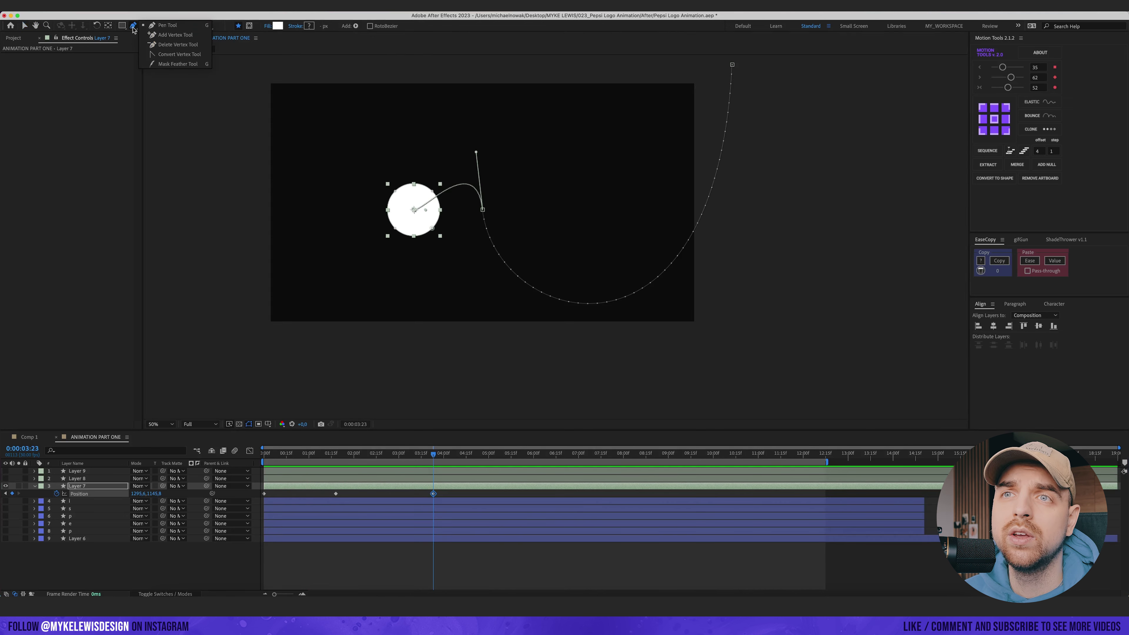
pyautogui.click(178, 54)
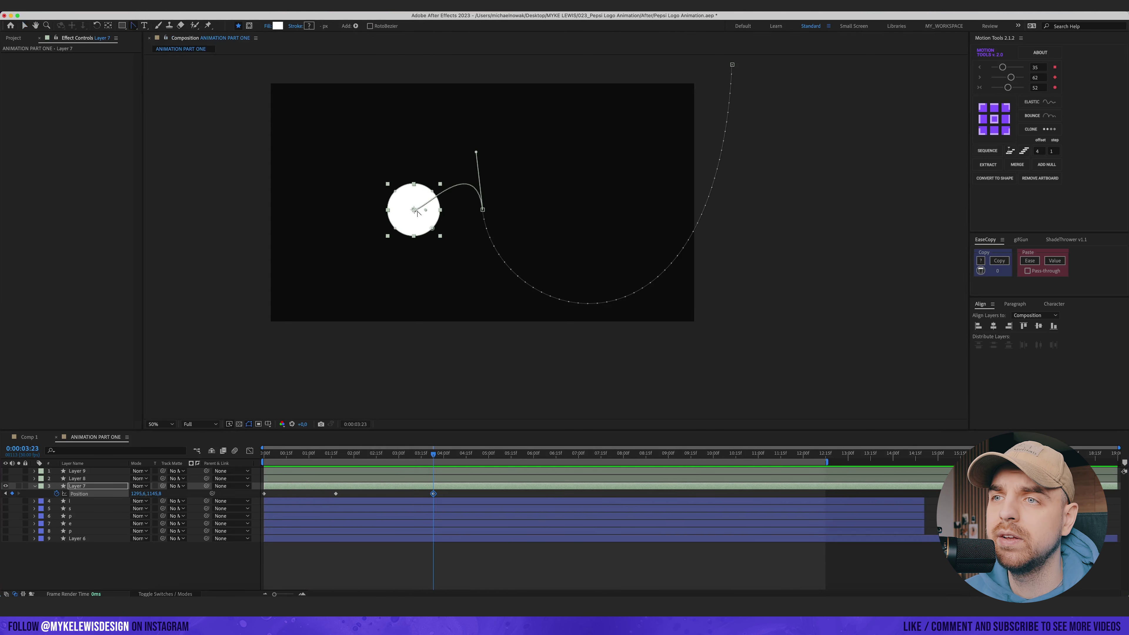
pyautogui.click(414, 210)
pyautogui.press('.')
pyautogui.click(411, 182)
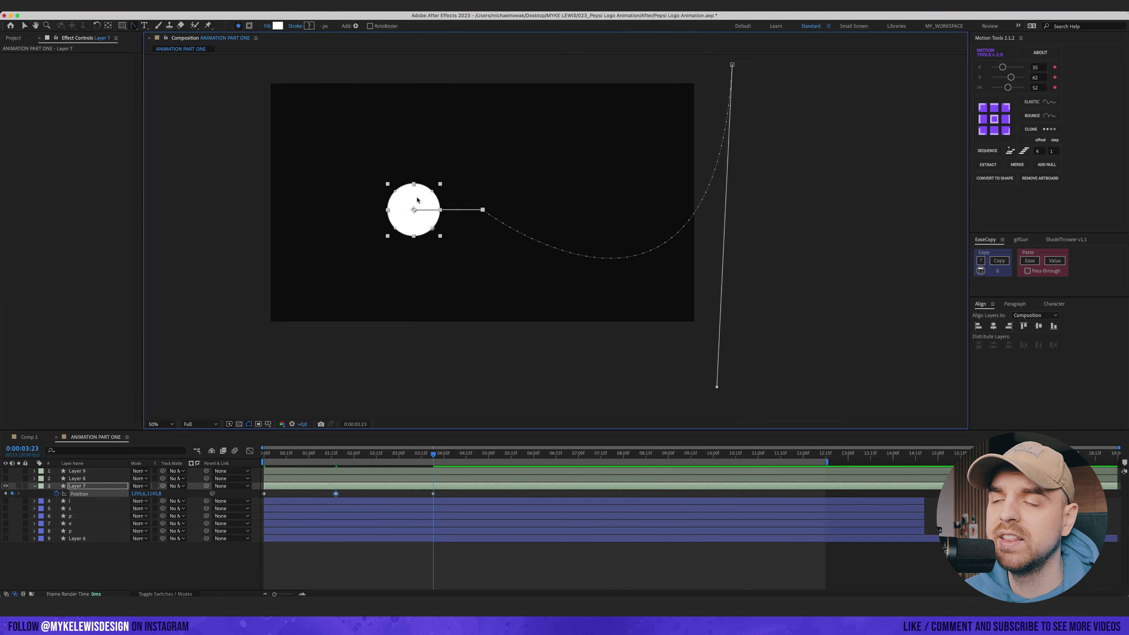
pyautogui.press('.')
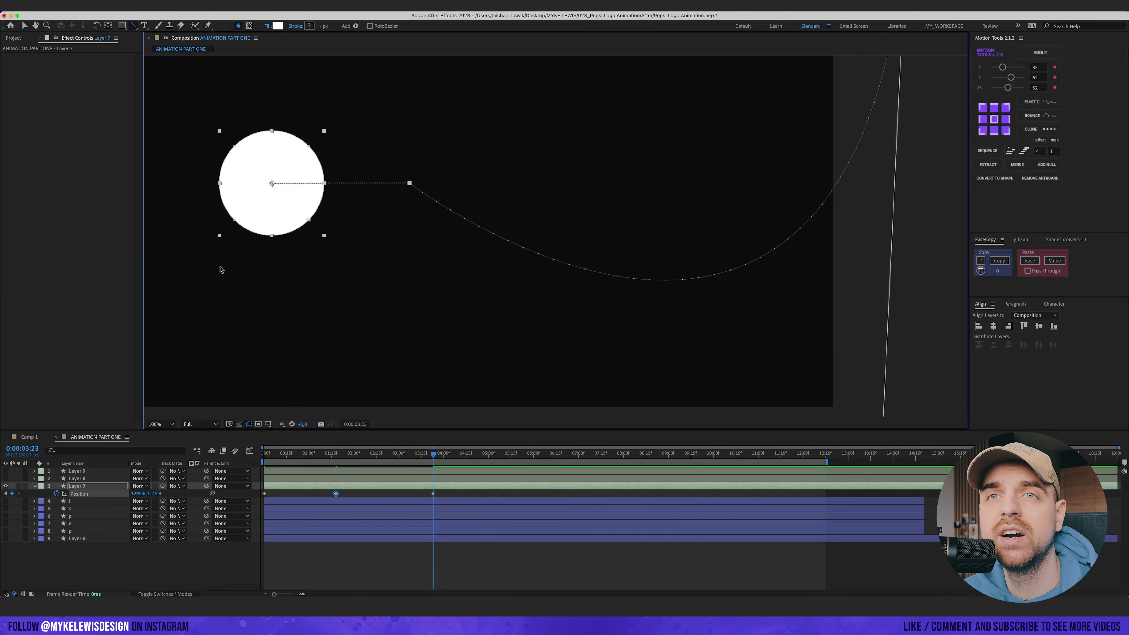
# - Deepen the downward curve of the circle's fly-in path by extending the starting keyframe's handle down and inward, and preview the motion
pyautogui.click(25, 26)
pyautogui.moveTo(717, 391); pyautogui.dragTo(640, 458)
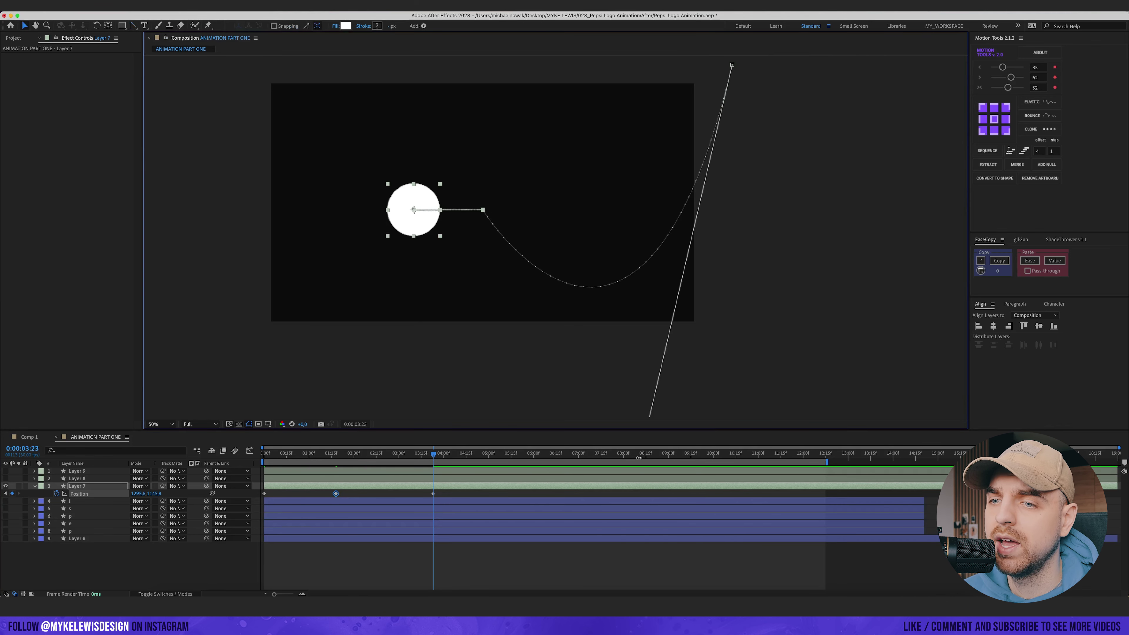
pyautogui.press(',')
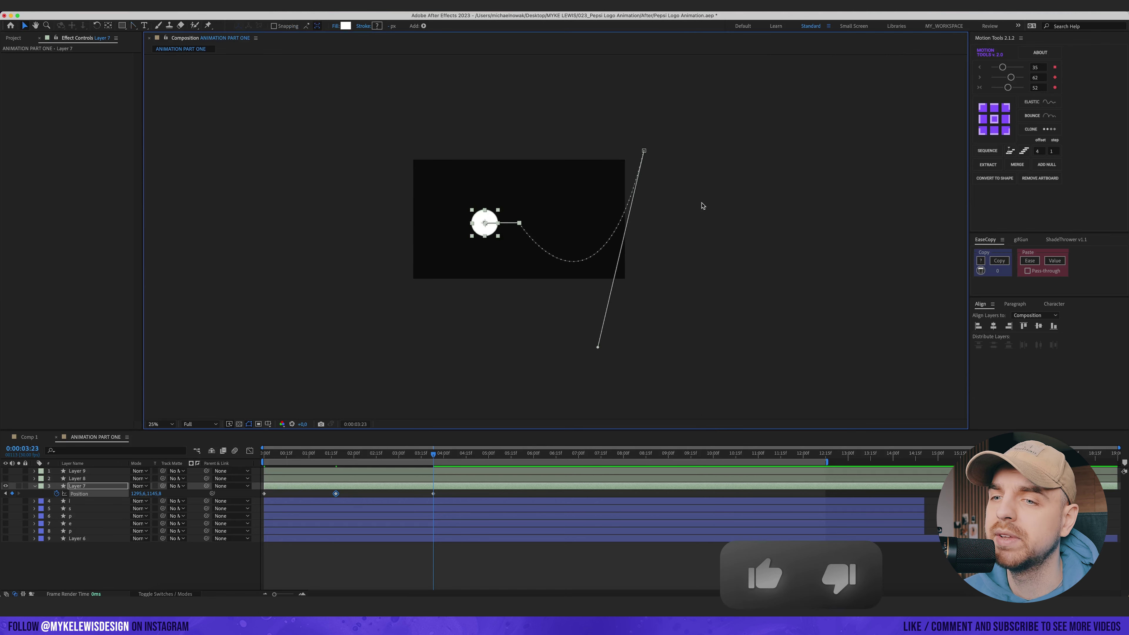
pyautogui.press('Home')
pyautogui.press('space')
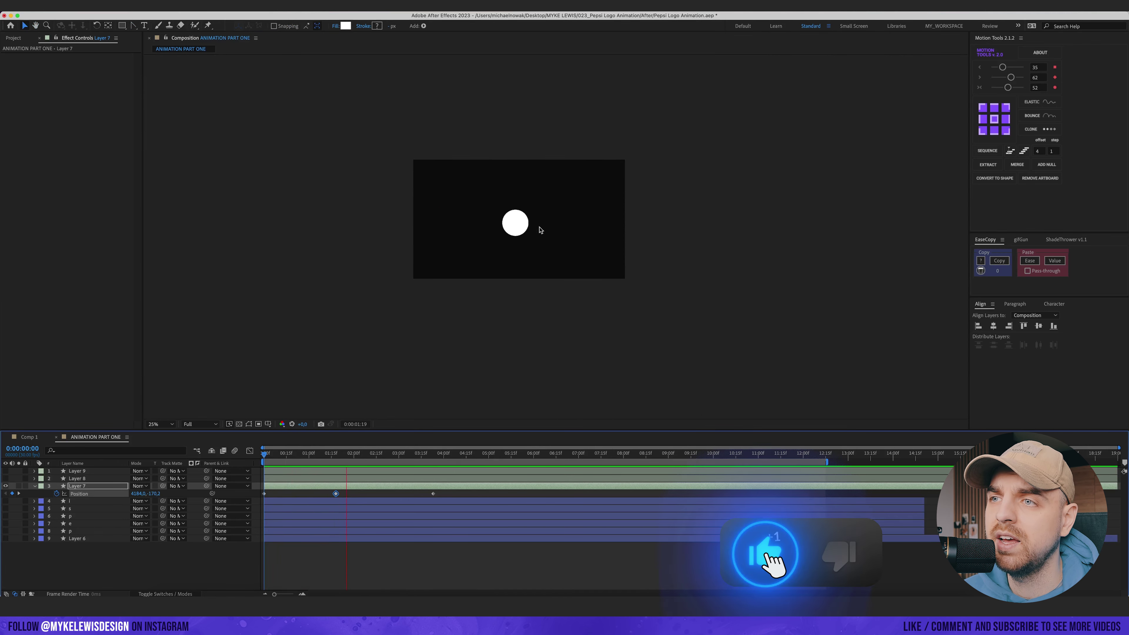
# - Copy the circle's centred Position keyframe and paste it at about 2:08 to hold it in place, and preview the pause
pyautogui.press('.')
pyautogui.moveTo(348, 491); pyautogui.dragTo(331, 498)
pyautogui.click(367, 456)
pyautogui.press('super+v')
pyautogui.moveTo(366, 456); pyautogui.dragTo(319, 458)
pyautogui.press('space')
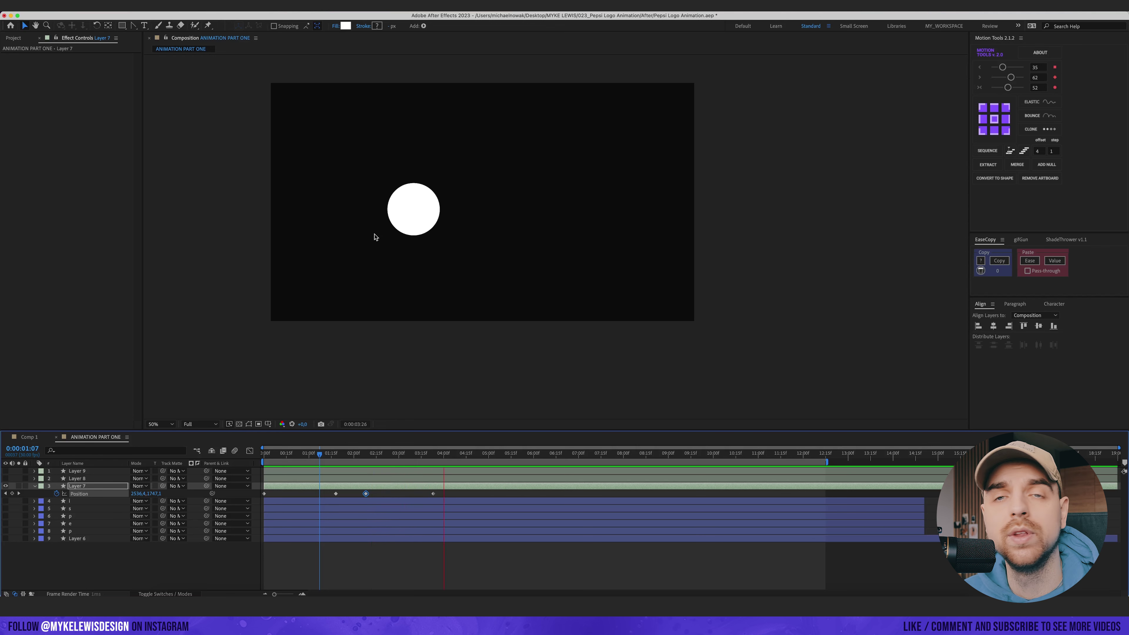
# - Add a Scale keyframe to the circle and align it with the second Position keyframe, just after 1:15
pyautogui.click(310, 454)
pyautogui.hotkey('alt', 'shift', 's')
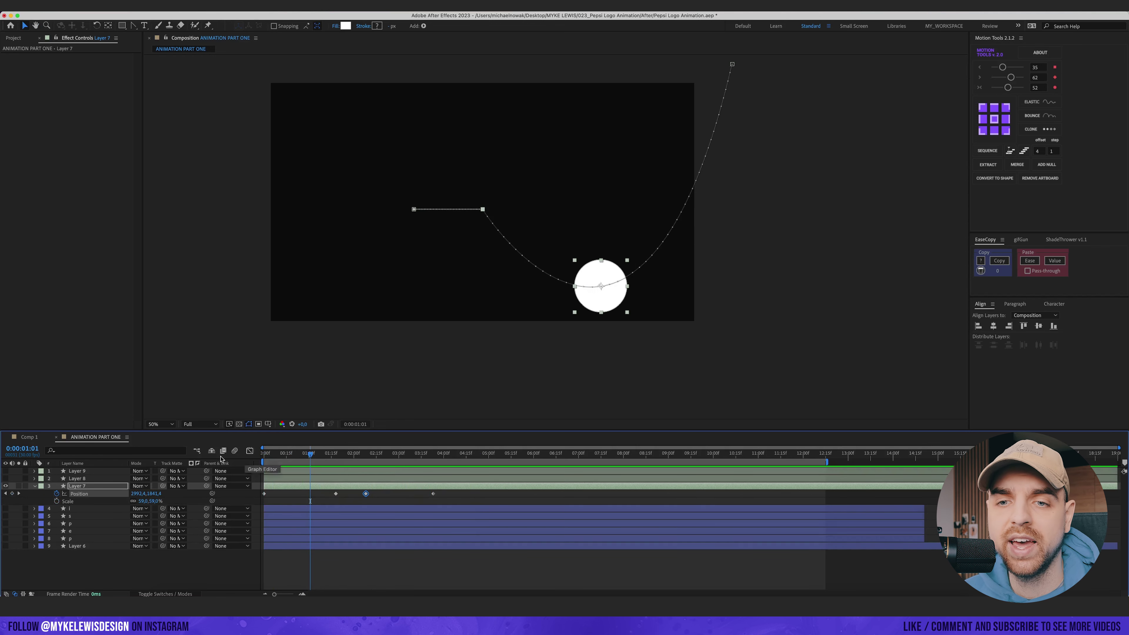
pyautogui.moveTo(313, 502); pyautogui.dragTo(336, 502)
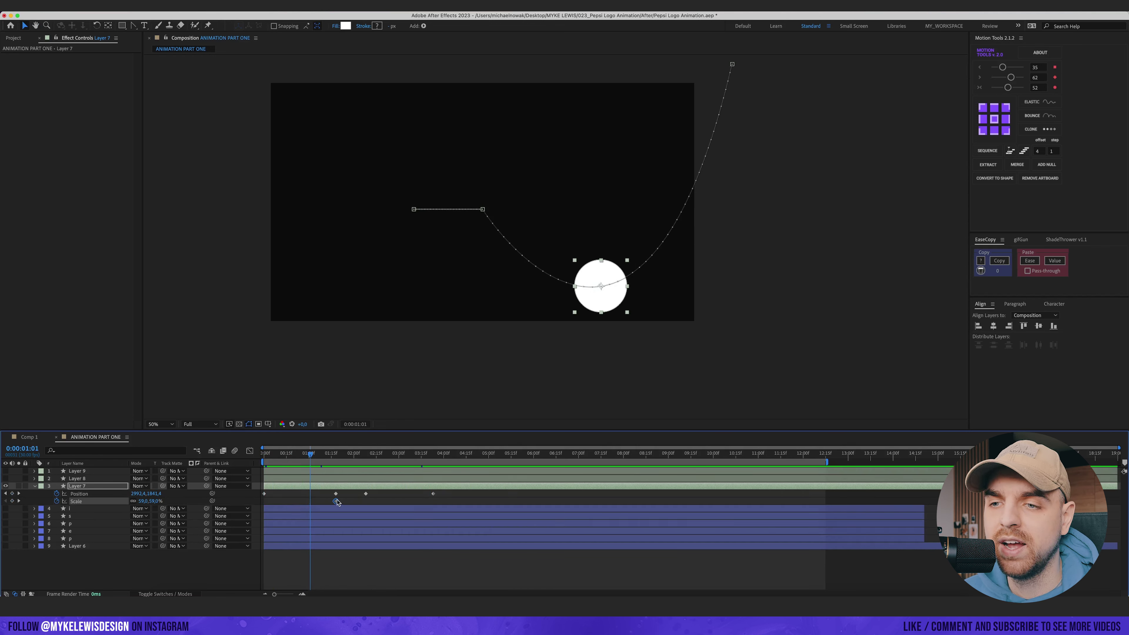
# - At time zero, try the circle's Scale at 10%, settle on 4%, and preview the growth
pyautogui.moveTo(312, 458); pyautogui.dragTo(258, 458)
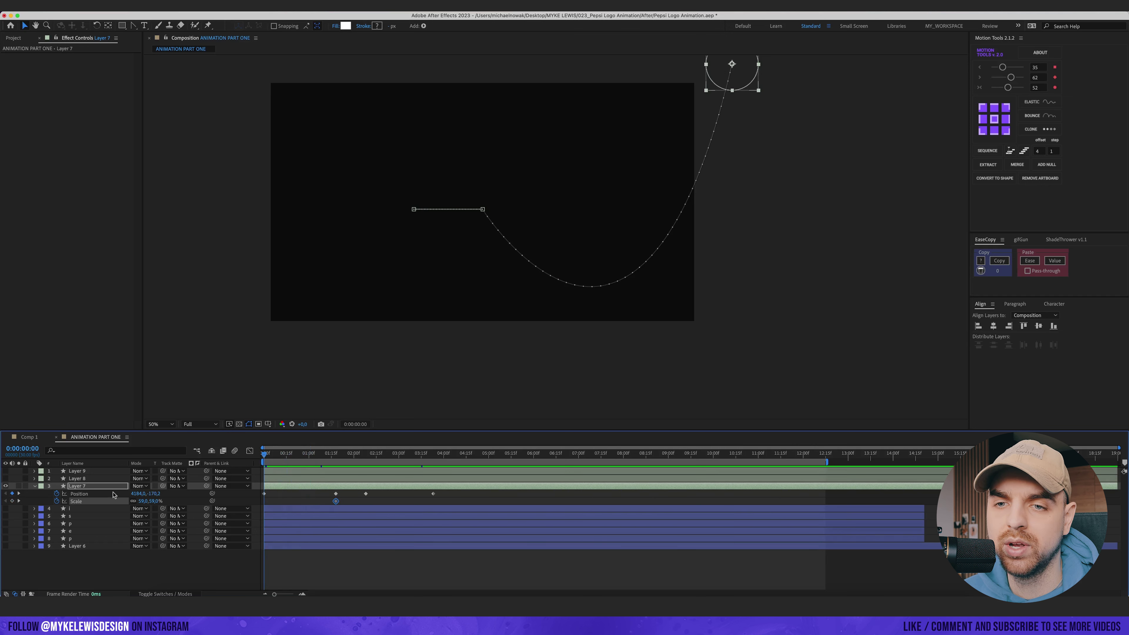
pyautogui.click(143, 501)
pyautogui.write('10')
pyautogui.press('Return')
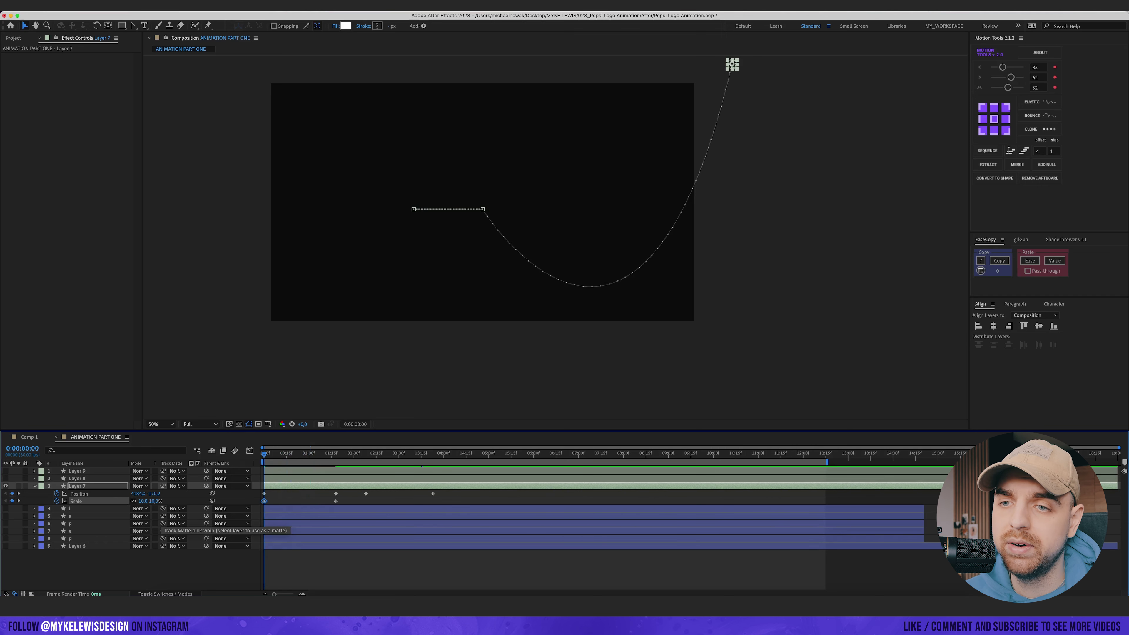
pyautogui.press('space')
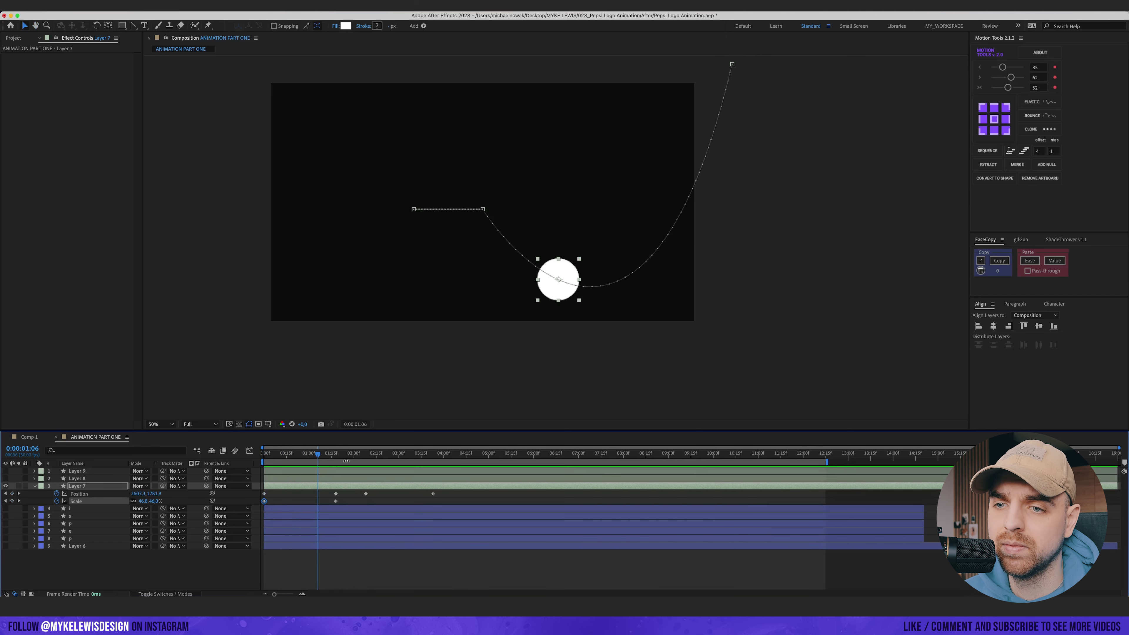
pyautogui.press('space')
pyautogui.click(143, 501)
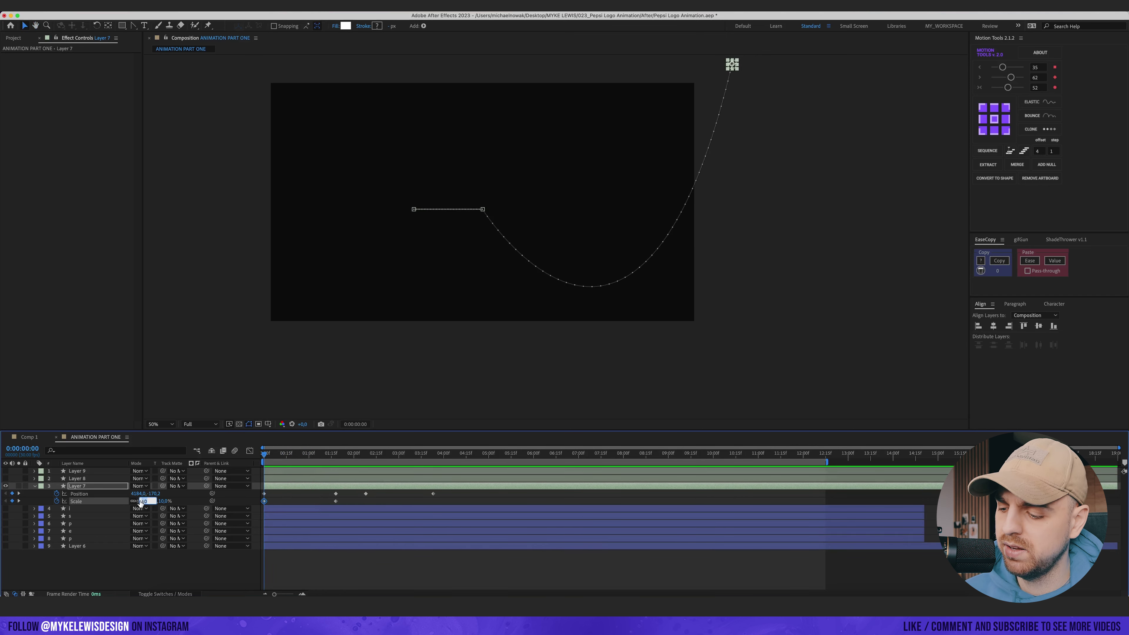
pyautogui.press('Return')
pyautogui.press('space')
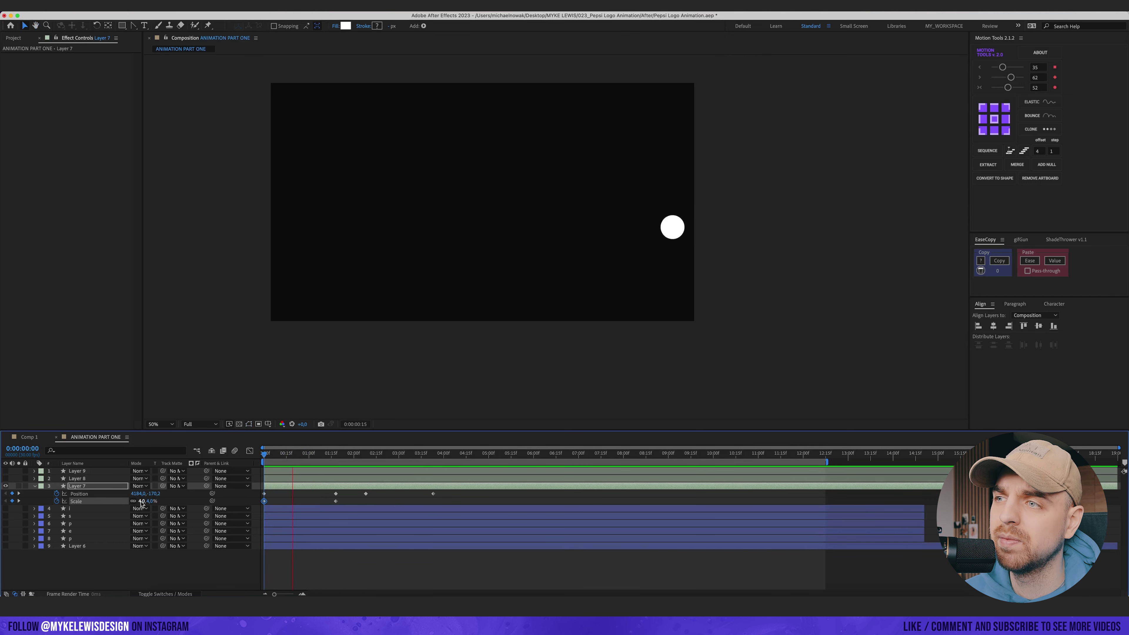
# - Add a Scale keyframe of 15% to the circle at 1:04 and preview the animation
pyautogui.click(315, 455)
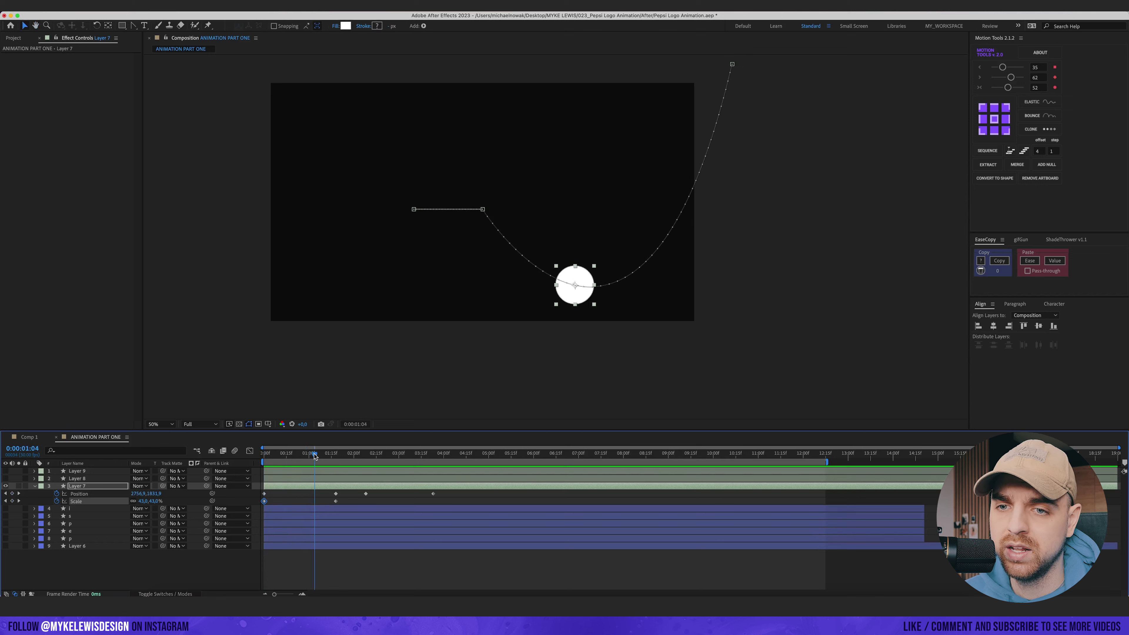
pyautogui.click(142, 500)
pyautogui.write('15')
pyautogui.press('Return')
pyautogui.press('space')
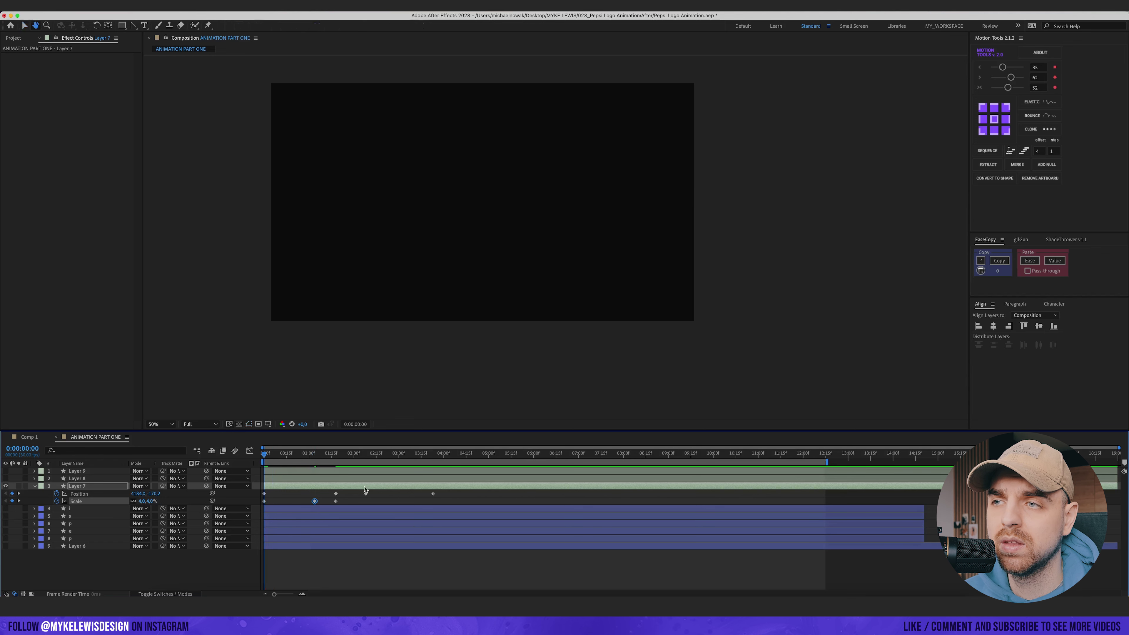
pyautogui.press('space')
# - Ease the circle's first two Position keyframes, shift their speed graph's peak toward the second keyframe, and preview the motion
pyautogui.click(259, 495)
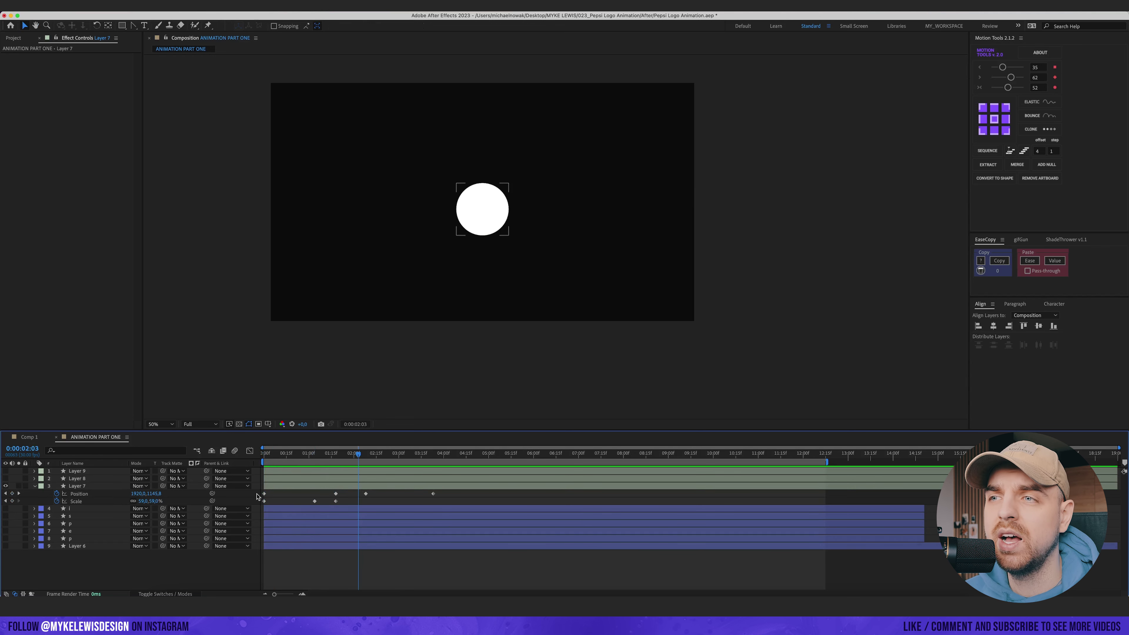
pyautogui.moveTo(355, 495); pyautogui.dragTo(257, 498)
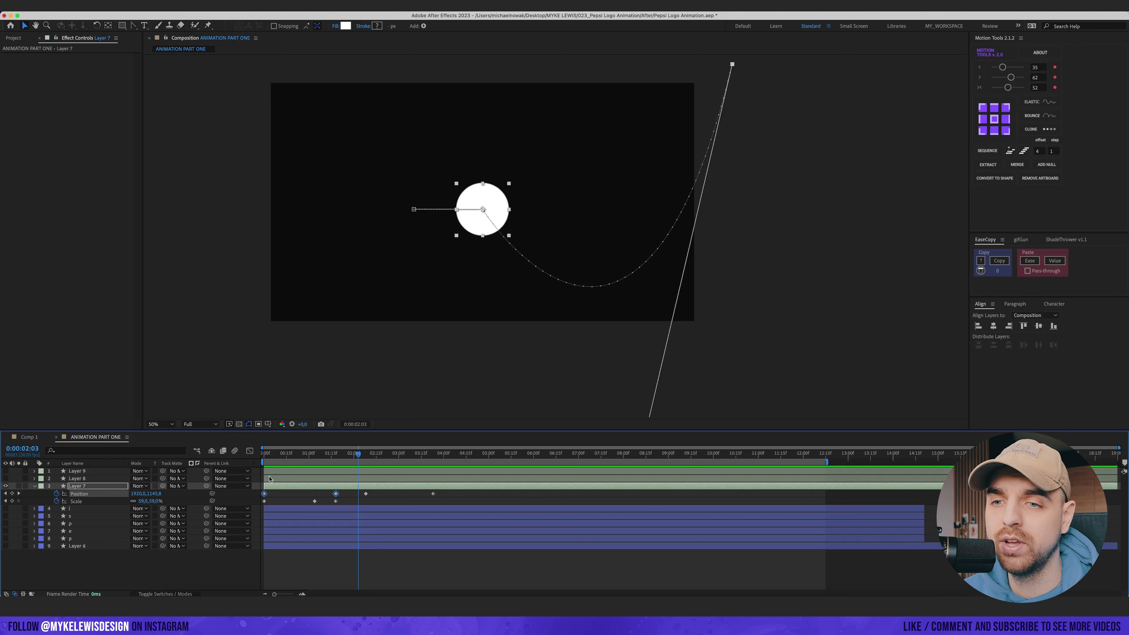
pyautogui.click(249, 450)
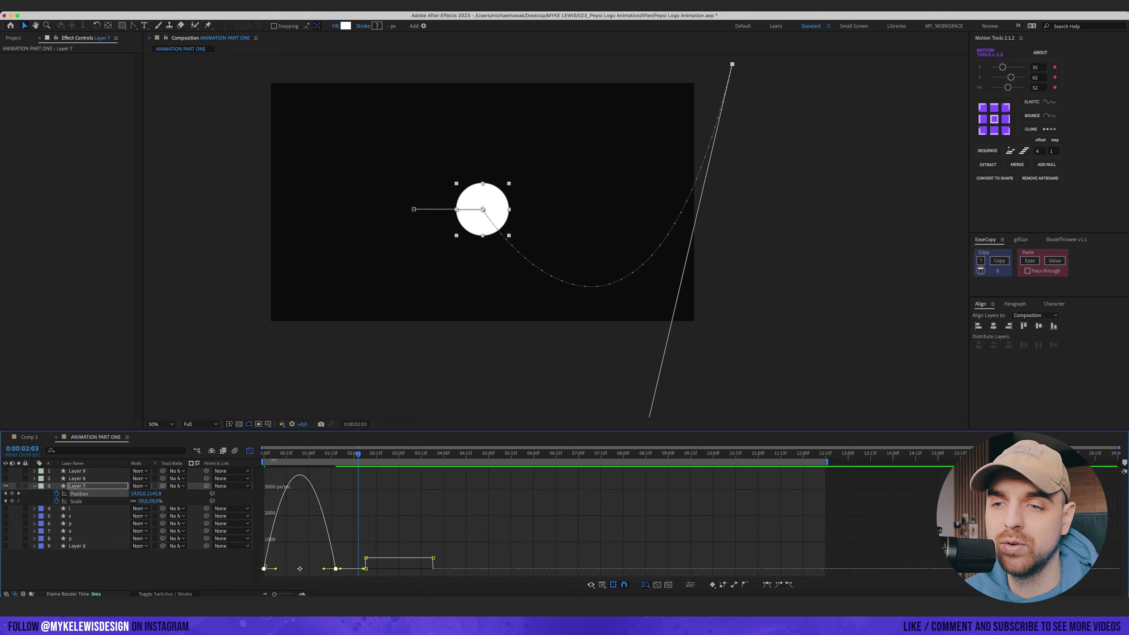
pyautogui.moveTo(276, 569); pyautogui.dragTo(329, 569)
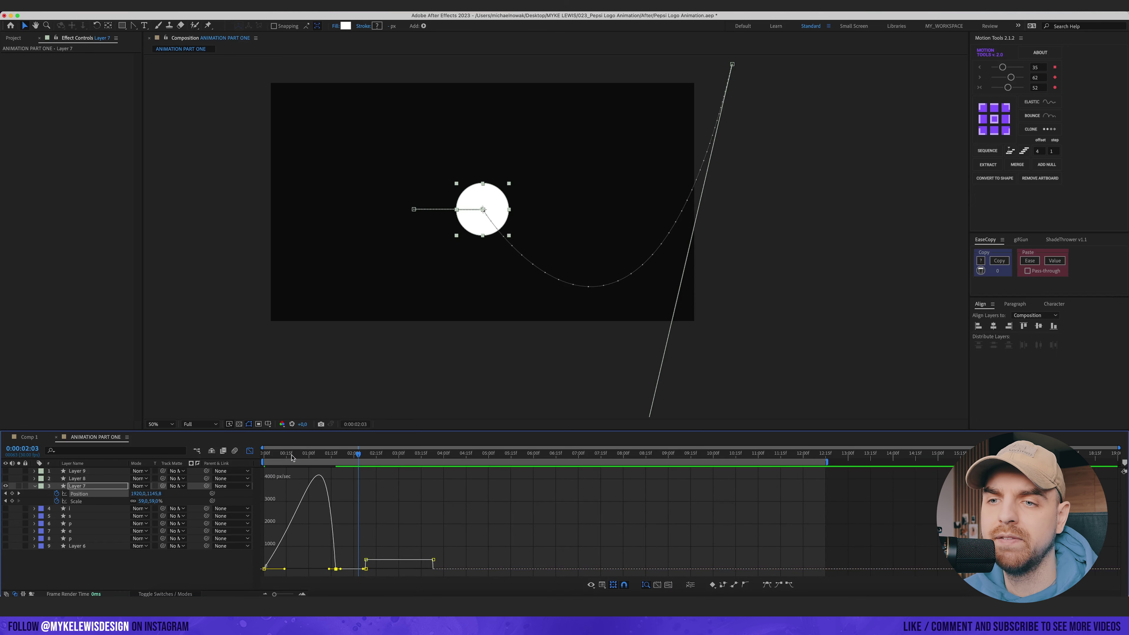
pyautogui.moveTo(292, 455); pyautogui.dragTo(217, 454)
pyautogui.press('space')
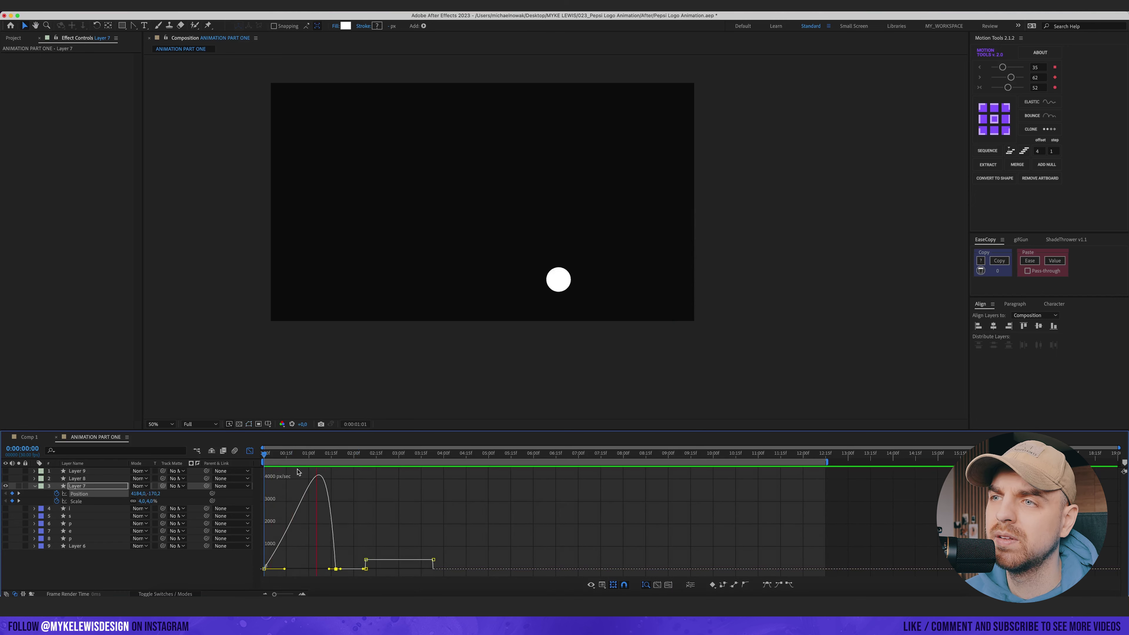
pyautogui.press('space')
pyautogui.click(250, 452)
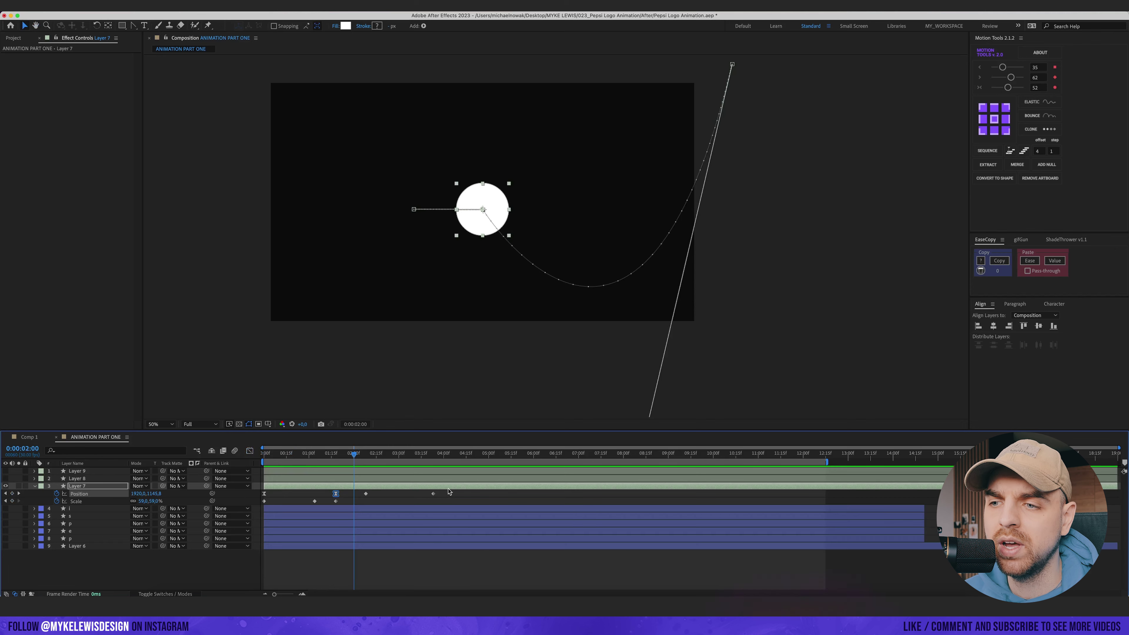
# - Shift all the circle's Position and Scale keyframes after time zero earlier, so the fly-in ends just before 1:00, and preview it
pyautogui.moveTo(336, 494); pyautogui.dragTo(313, 496)
pyautogui.moveTo(295, 455); pyautogui.dragTo(263, 456)
pyautogui.press('space')
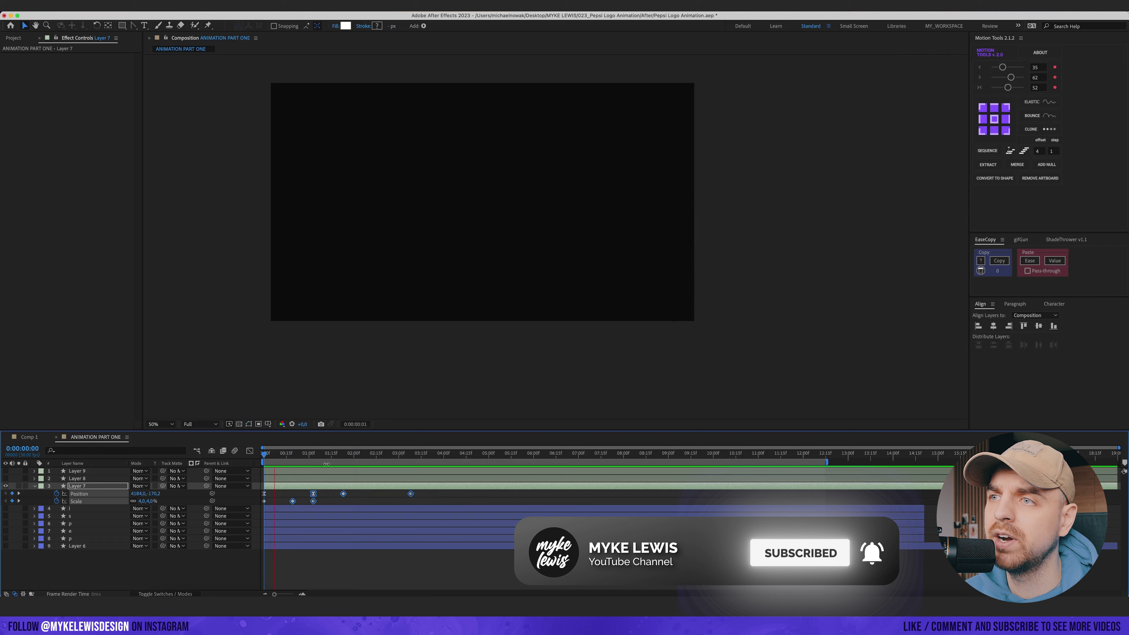
pyautogui.press('space')
pyautogui.press('Home')
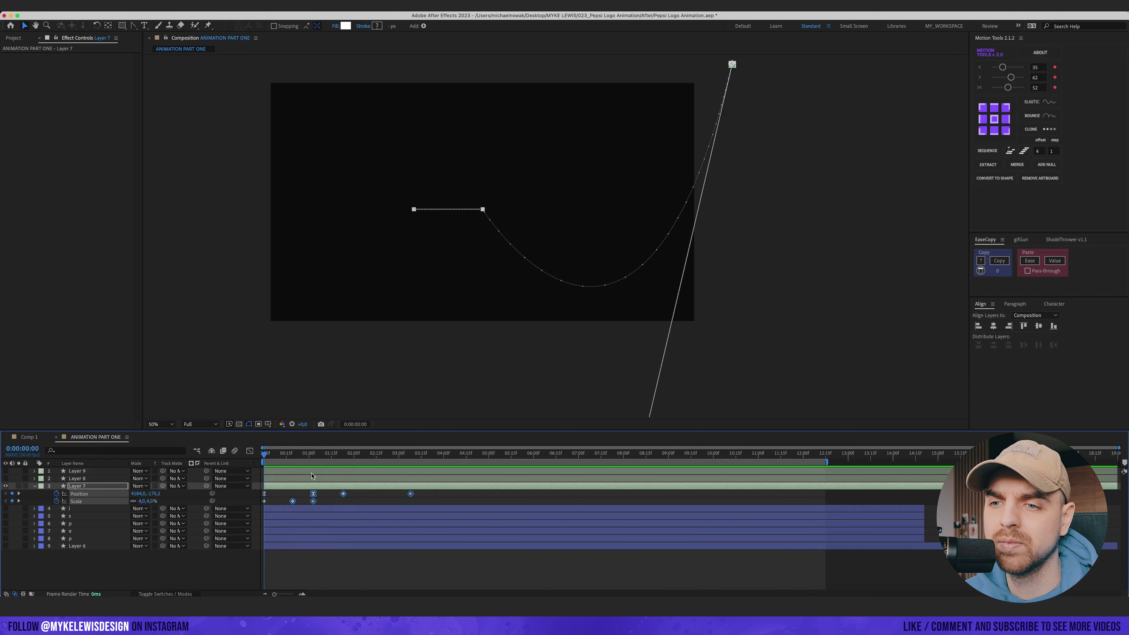
pyautogui.moveTo(313, 500); pyautogui.dragTo(305, 500)
pyautogui.press('space')
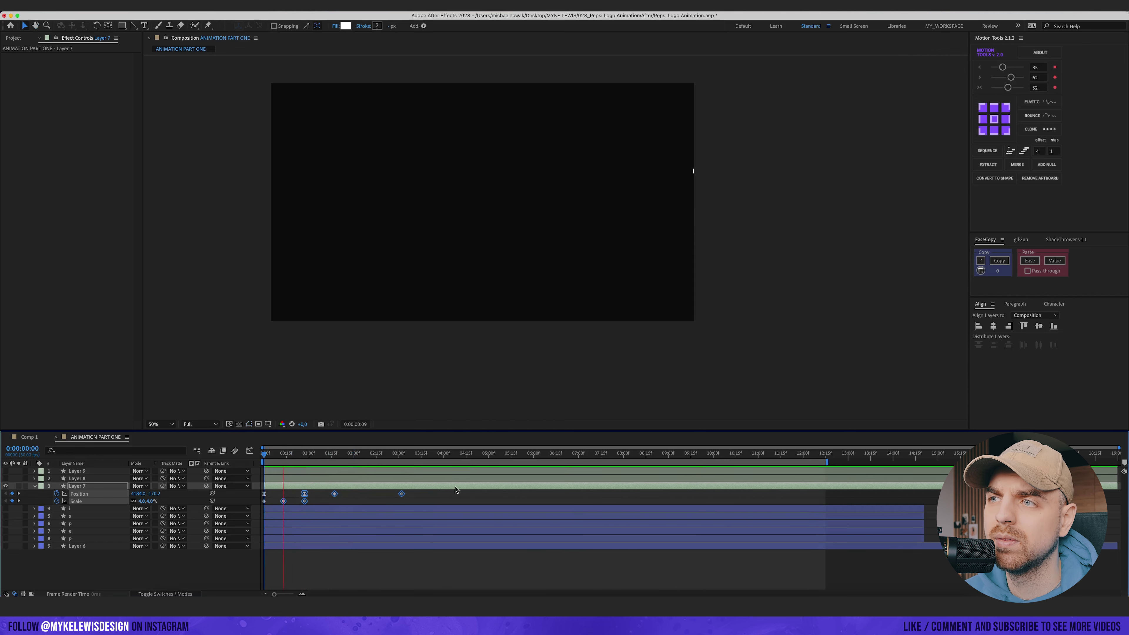
# - Apply the Echo effect to the white circle on Layer 7, with the current time at 0:16
pyautogui.click(488, 485)
pyautogui.moveTo(297, 455); pyautogui.dragTo(288, 455)
pyautogui.hotkey('ctrl', 'space')
pyautogui.write('ech')
pyautogui.press('Down')
pyautogui.press('Return')
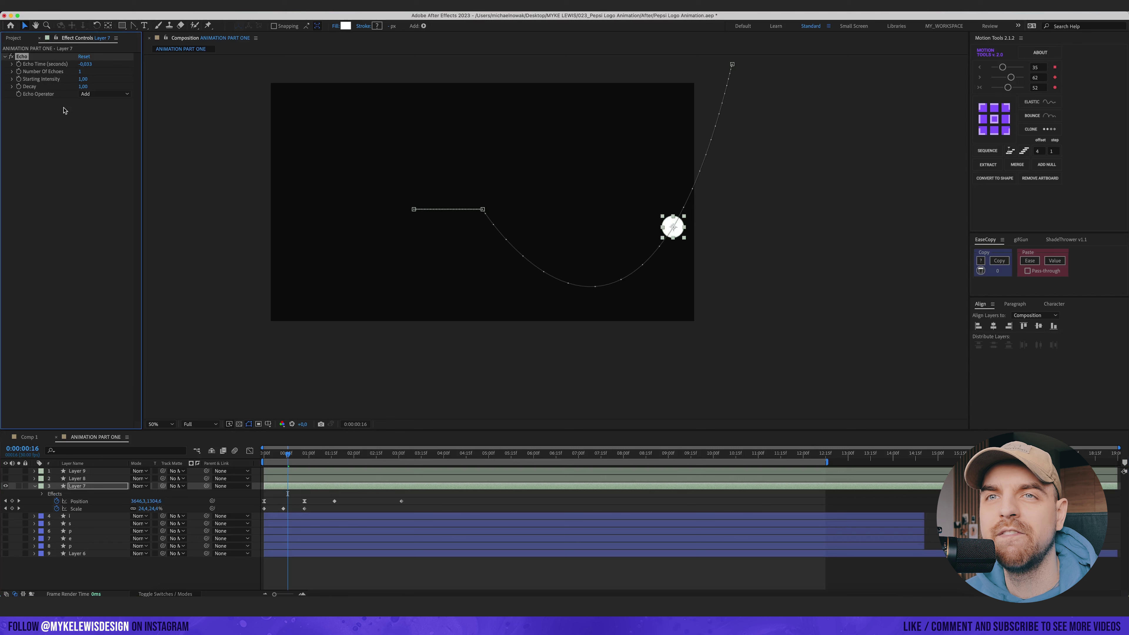
# - Set the Echo operator to Maximum, the number of echoes to 12 and the echo time to -0.002 seconds, and preview the trail
pyautogui.click(91, 94)
pyautogui.click(95, 110)
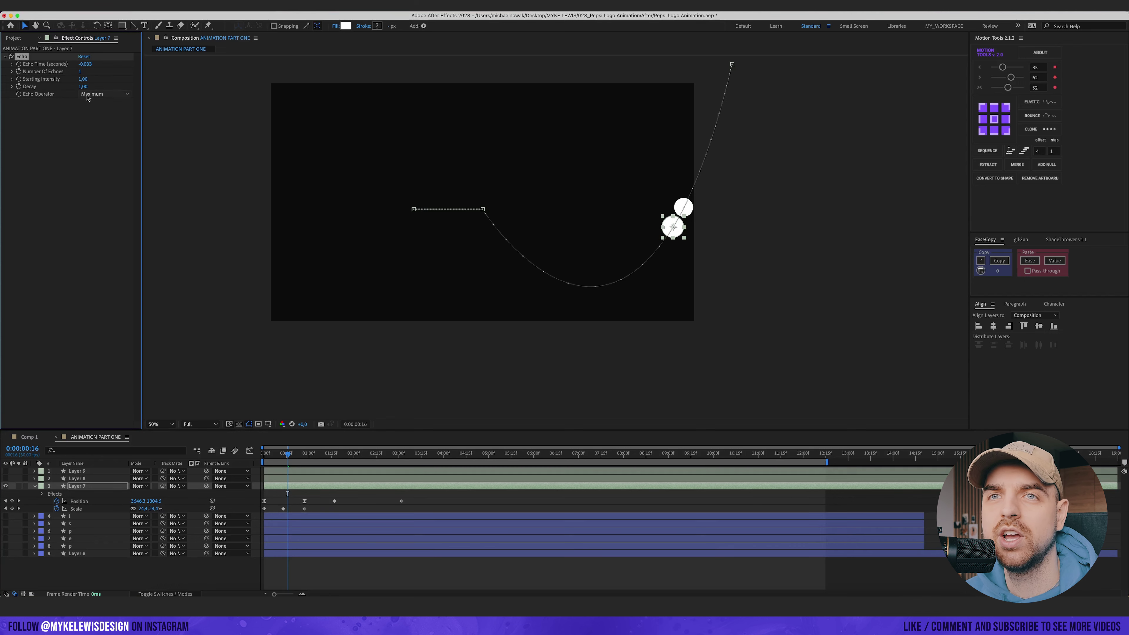
pyautogui.click(80, 72)
pyautogui.write('12')
pyautogui.click(89, 65)
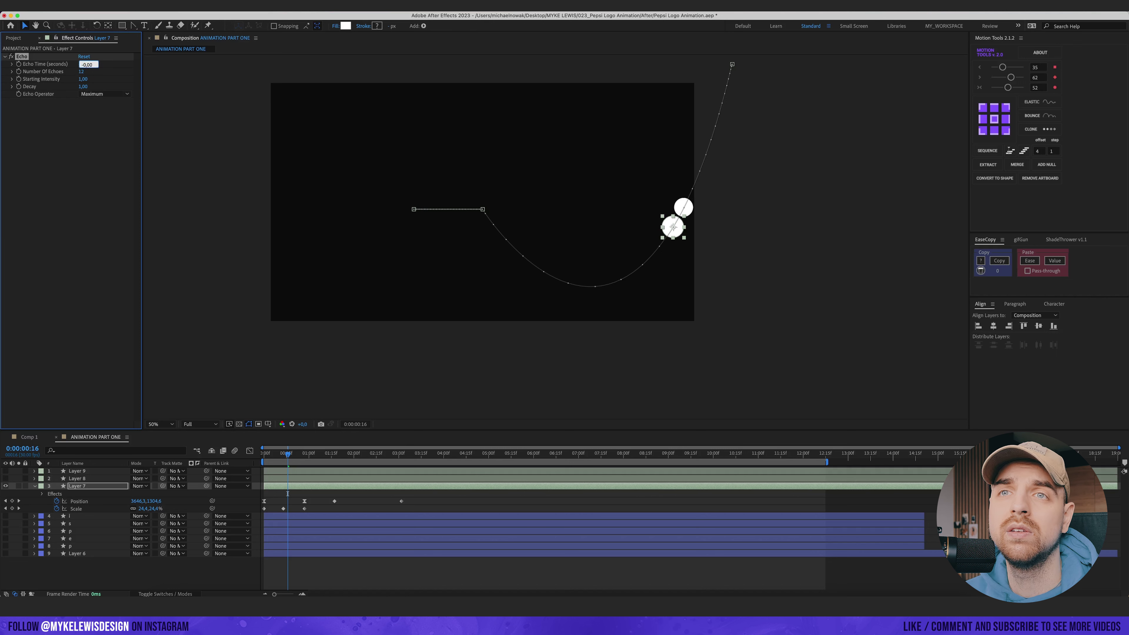
pyautogui.press('Return')
pyautogui.press('space')
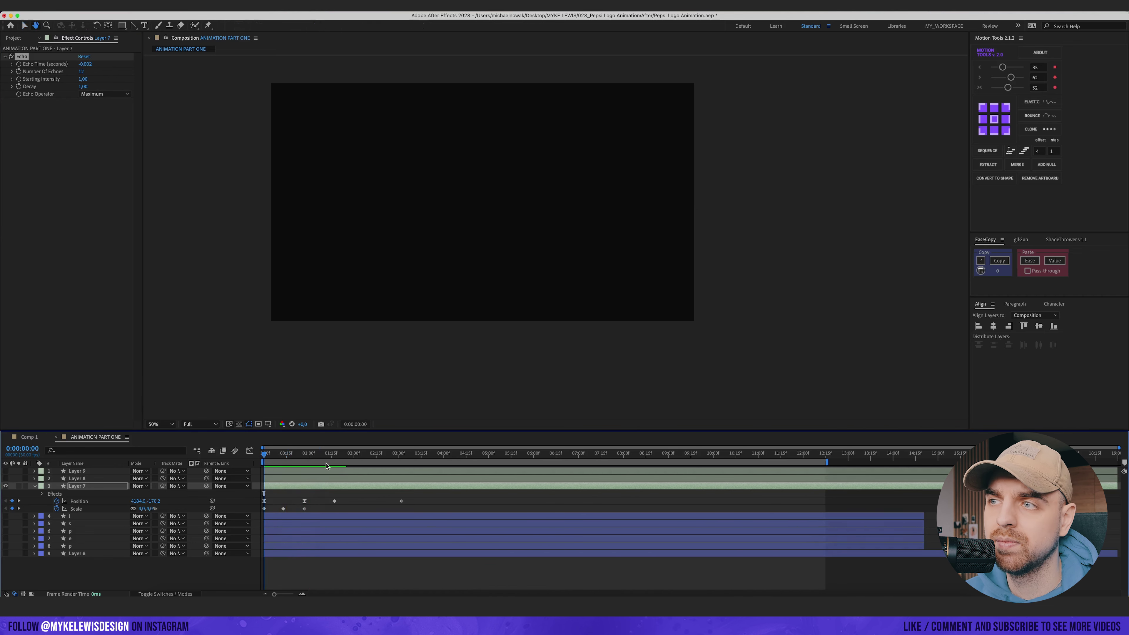
# - Move the circle's middle Scale keyframe to about 0:20, and shift its last two Position keyframes to start shortly before 8:00
pyautogui.click(315, 455)
pyautogui.moveTo(314, 455); pyautogui.dragTo(288, 455)
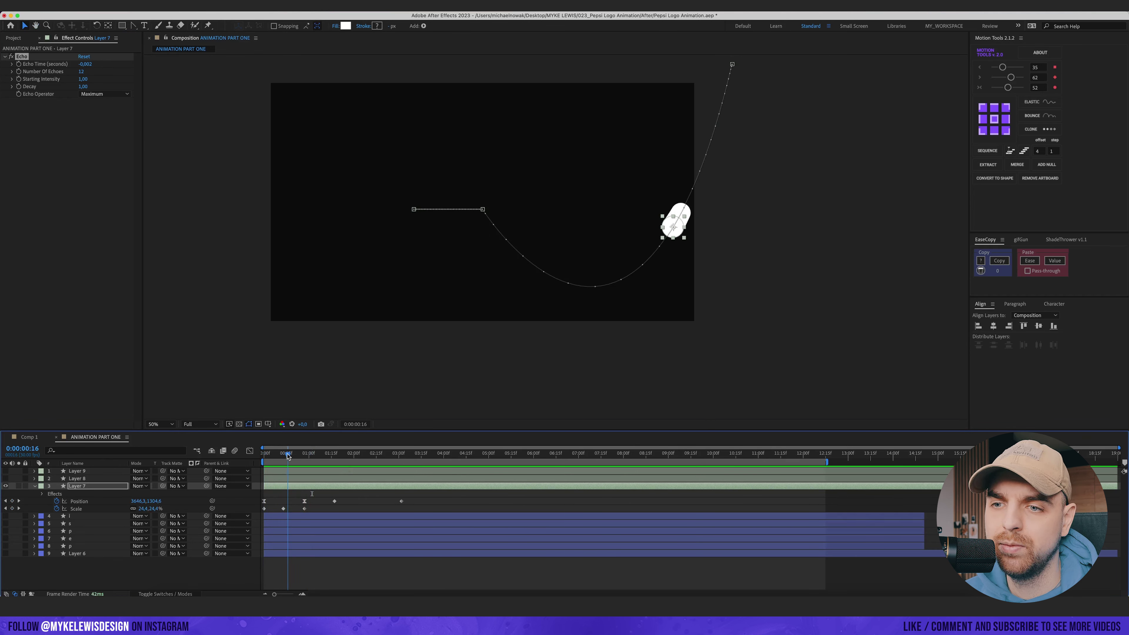
pyautogui.moveTo(284, 510); pyautogui.dragTo(296, 511)
pyautogui.press('space')
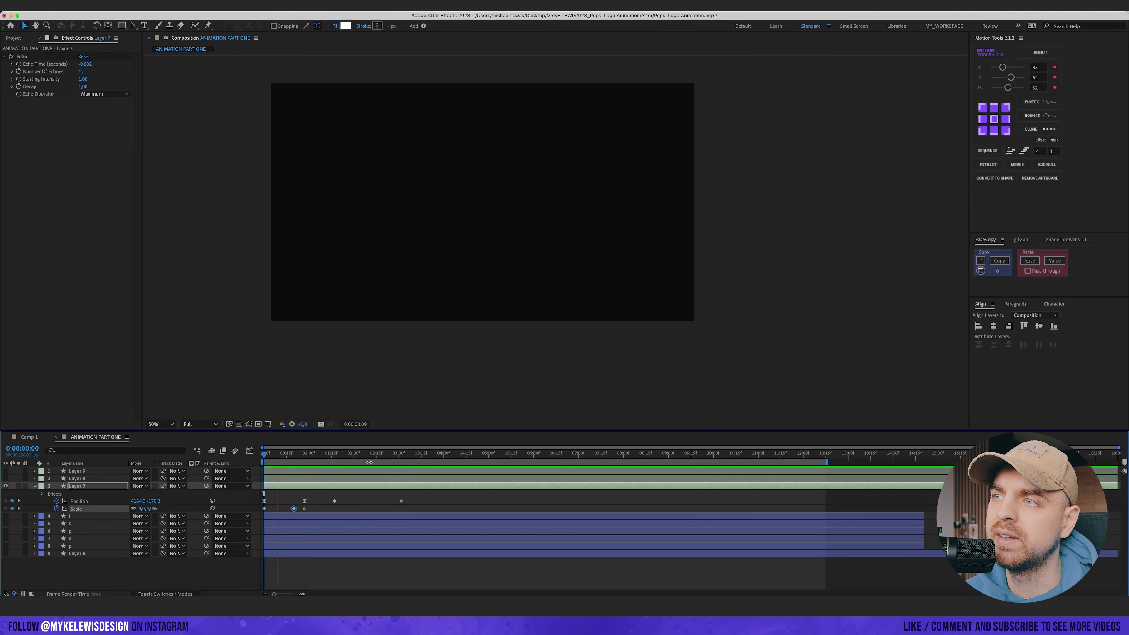
pyautogui.press('space')
pyautogui.moveTo(429, 498); pyautogui.dragTo(616, 502)
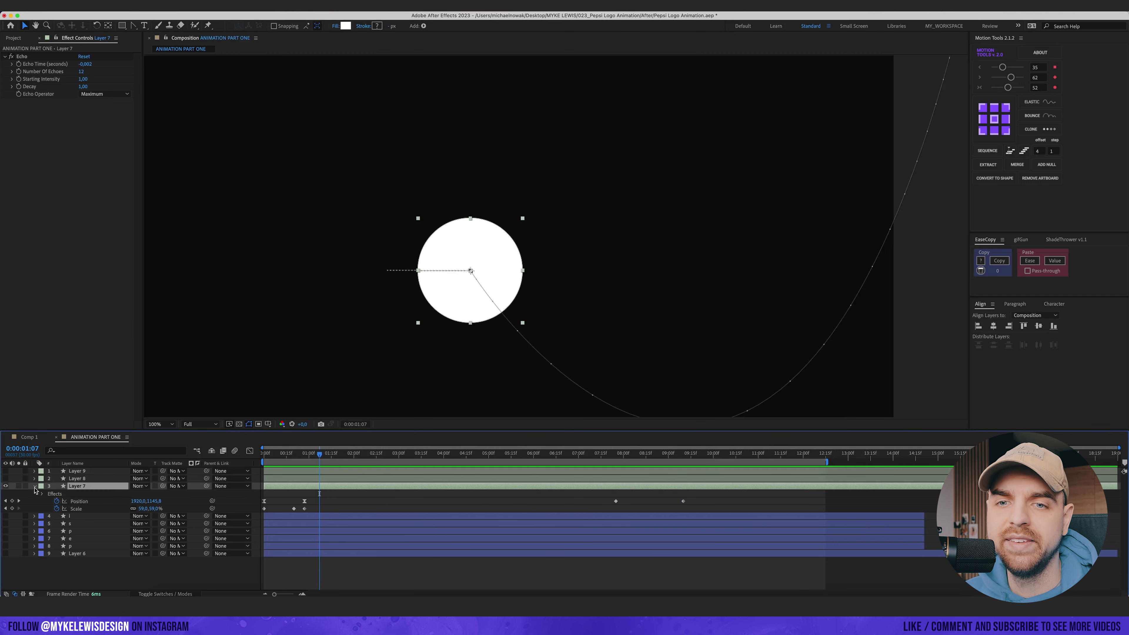
pyautogui.click(34, 486)
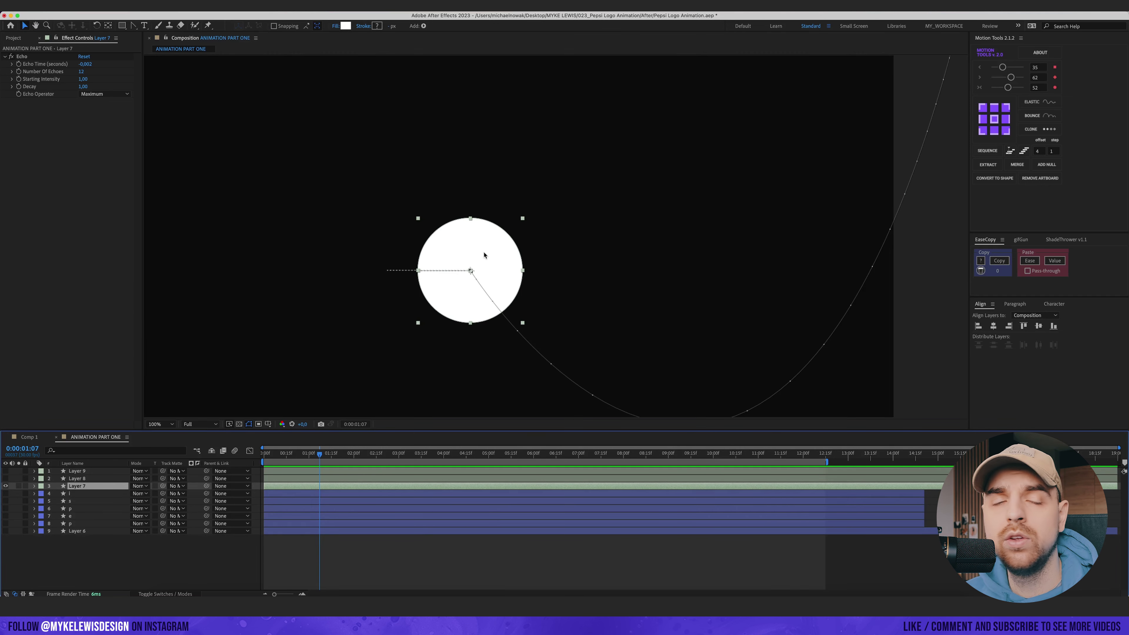
# - Draw a red circle with the Ellipse tool over the white circle, on a new shape layer
pyautogui.moveTo(483, 254); pyautogui.dragTo(511, 241)
pyautogui.scroll(-1, 511, 241)
pyautogui.press('.')
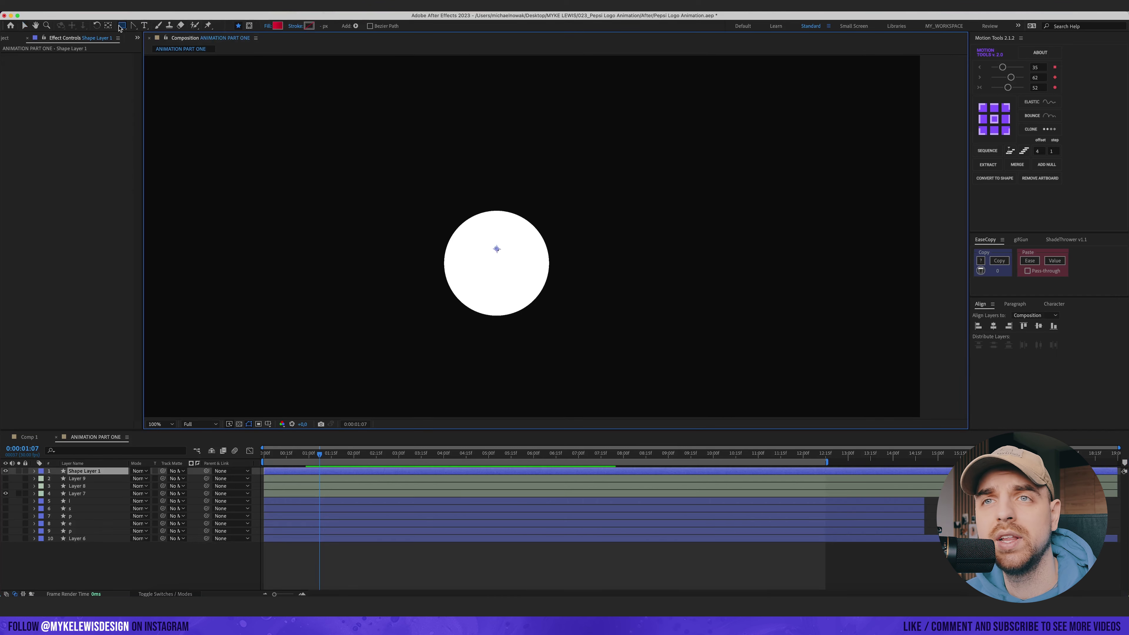
pyautogui.moveTo(122, 25); pyautogui.dragTo(148, 47)
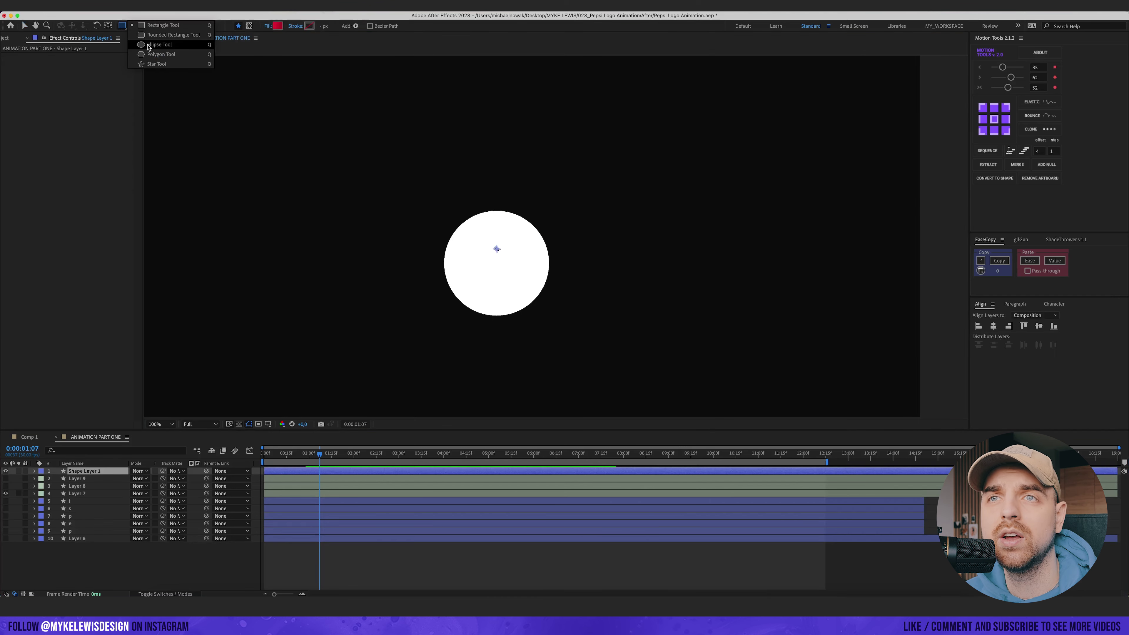
pyautogui.click(149, 45)
pyautogui.moveTo(450, 202); pyautogui.dragTo(551, 294)
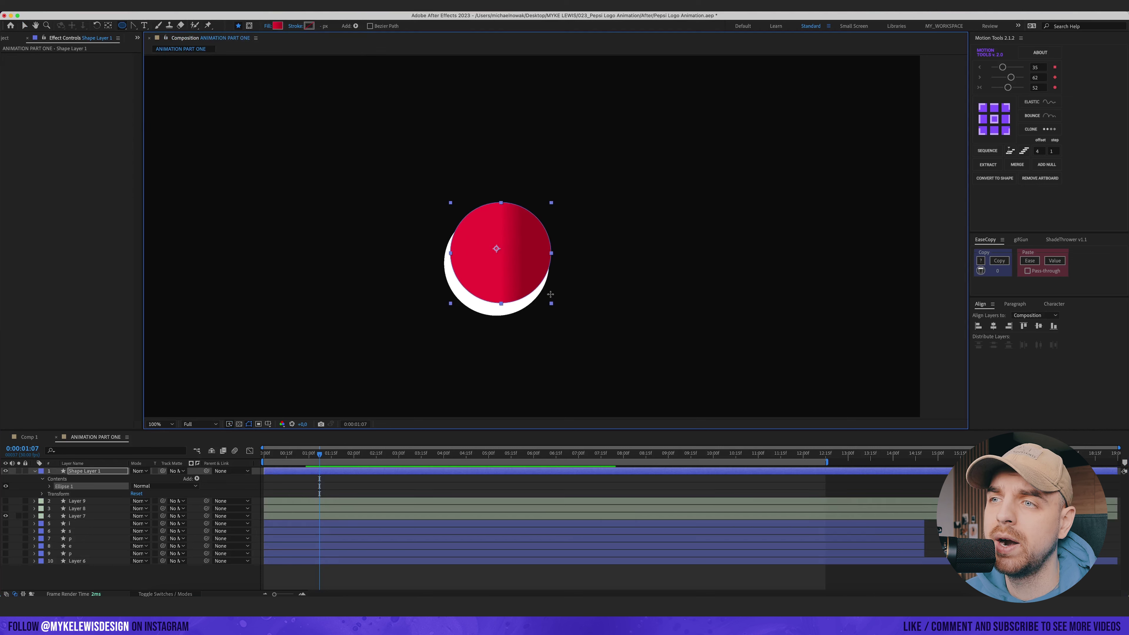
# - Center the new ellipse's anchor point and nudge the ellipse down until it sits concentric with the white circle
pyautogui.click(994, 118)
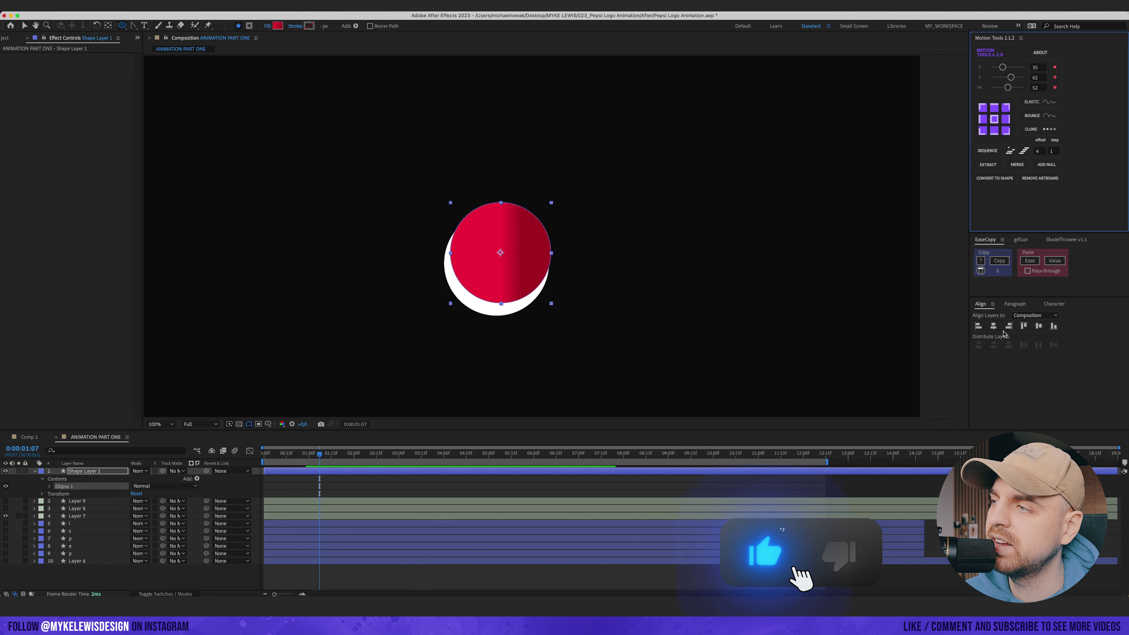
pyautogui.click(25, 26)
pyautogui.hotkey('shift', 'Down')
pyautogui.hotkey('shift', 'Down')
pyautogui.hotkey('shift', 'Down')
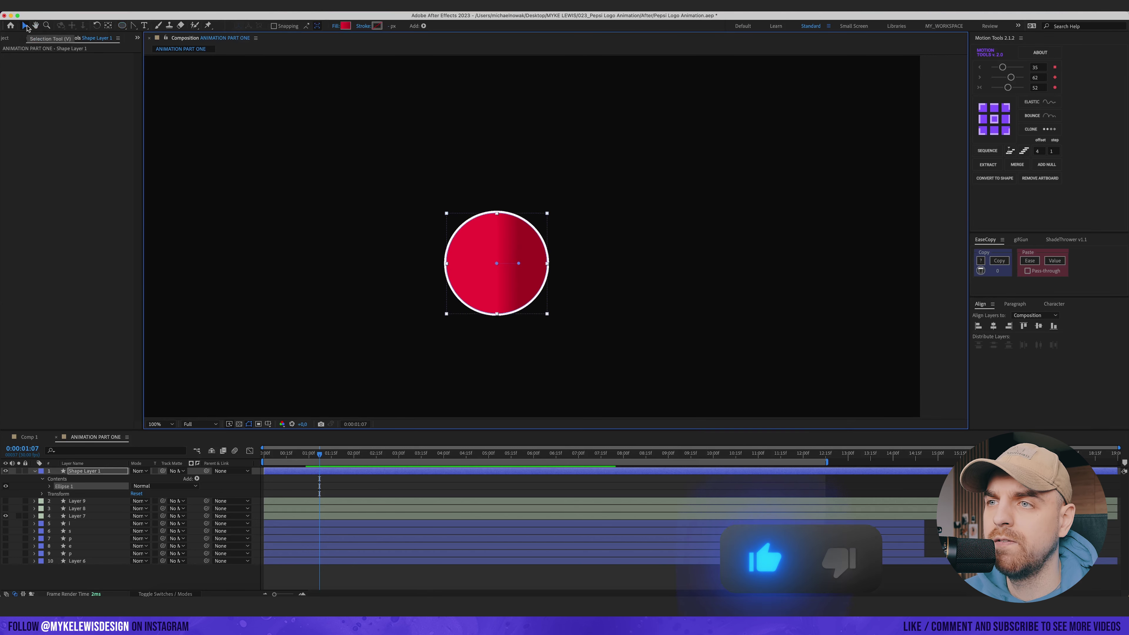
pyautogui.press('Down')
# - Turn off the ellipse's fill and give it a red 10 px stroke
pyautogui.keyDown('alt'); pyautogui.click(377, 26); pyautogui.keyUp('alt')
pyautogui.keyDown('alt'); pyautogui.click(347, 26); pyautogui.keyUp('alt')
pyautogui.keyDown('alt'); pyautogui.click(347, 26); pyautogui.keyUp('alt')
pyautogui.press('.')
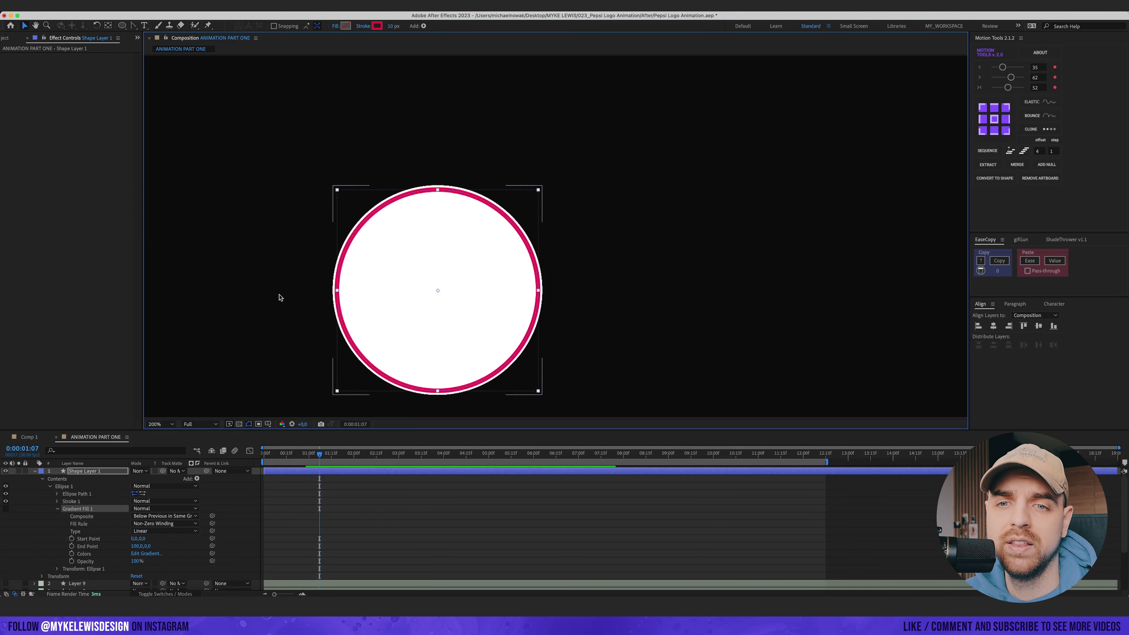
# - Reduce the red ring's ellipse path size to about 423 and set its stroke width to 41
pyautogui.click(57, 494)
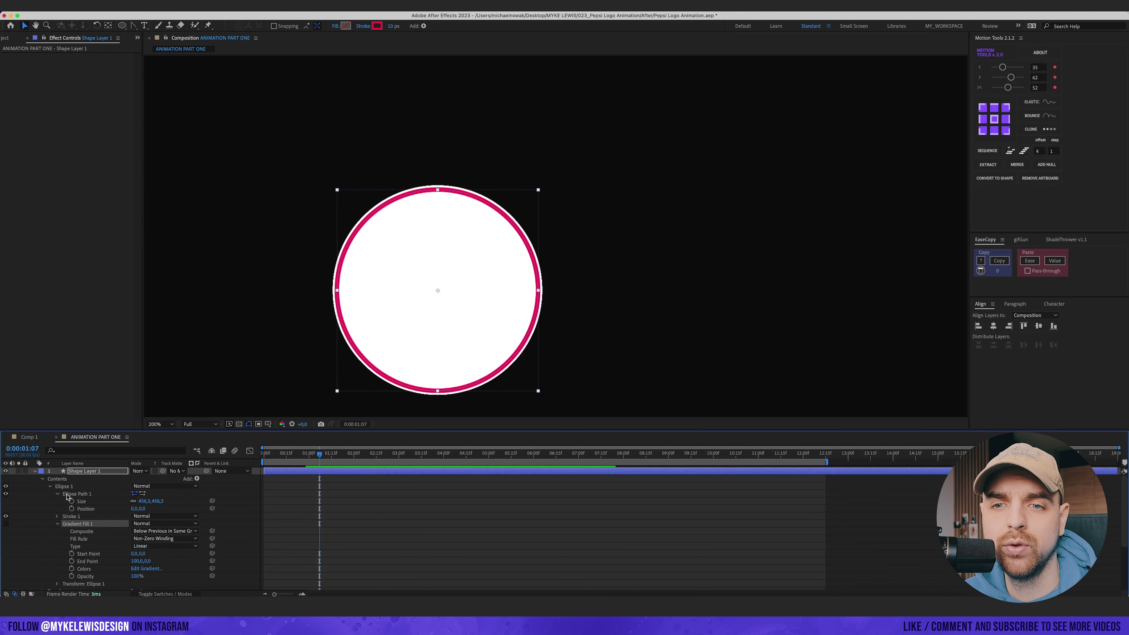
pyautogui.moveTo(142, 501); pyautogui.dragTo(127, 501)
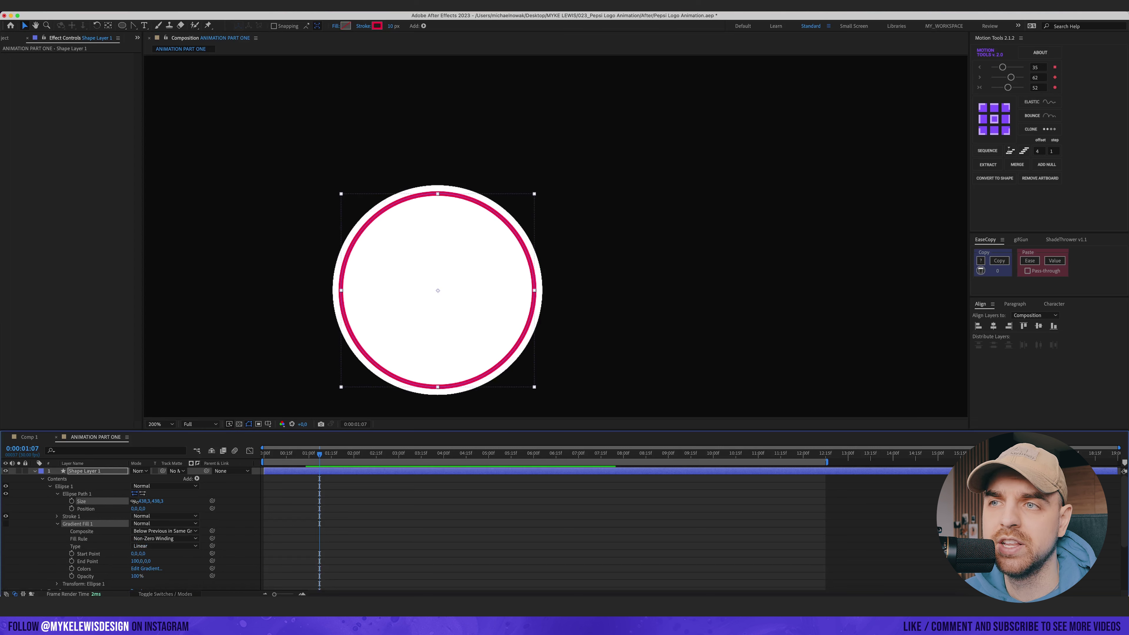
pyautogui.click(58, 517)
pyautogui.scroll(-1, 177, 542)
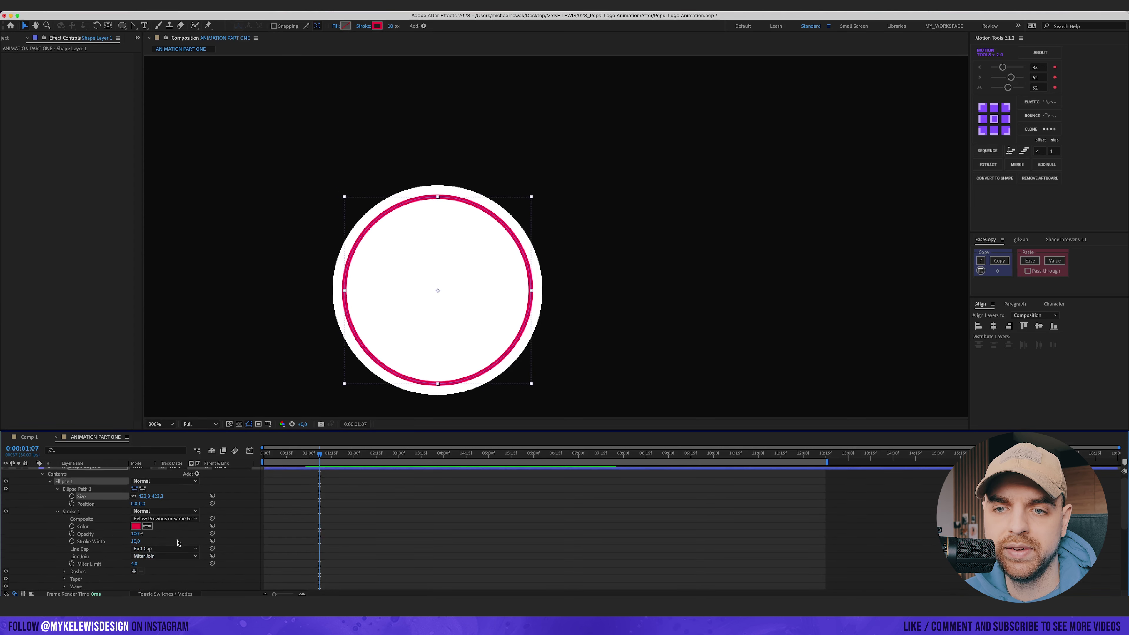
pyautogui.moveTo(132, 541); pyautogui.dragTo(147, 542)
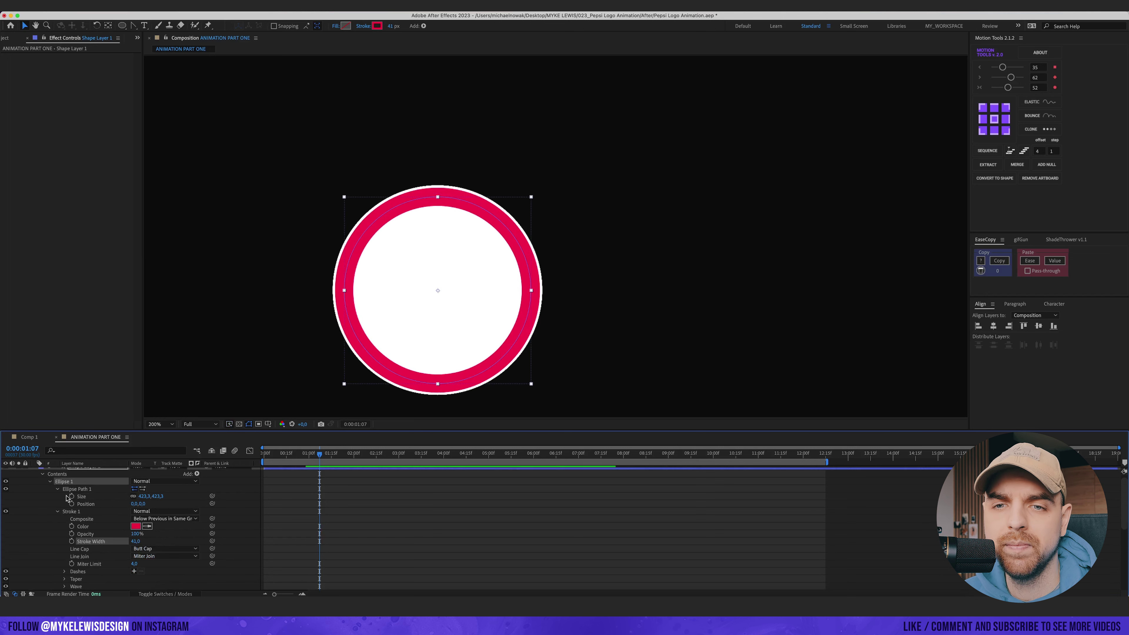
# - Add Trim Paths to Ellipse 1 and lower its End to about 58% to expose the stroke's ends
pyautogui.click(50, 481)
pyautogui.click(196, 479)
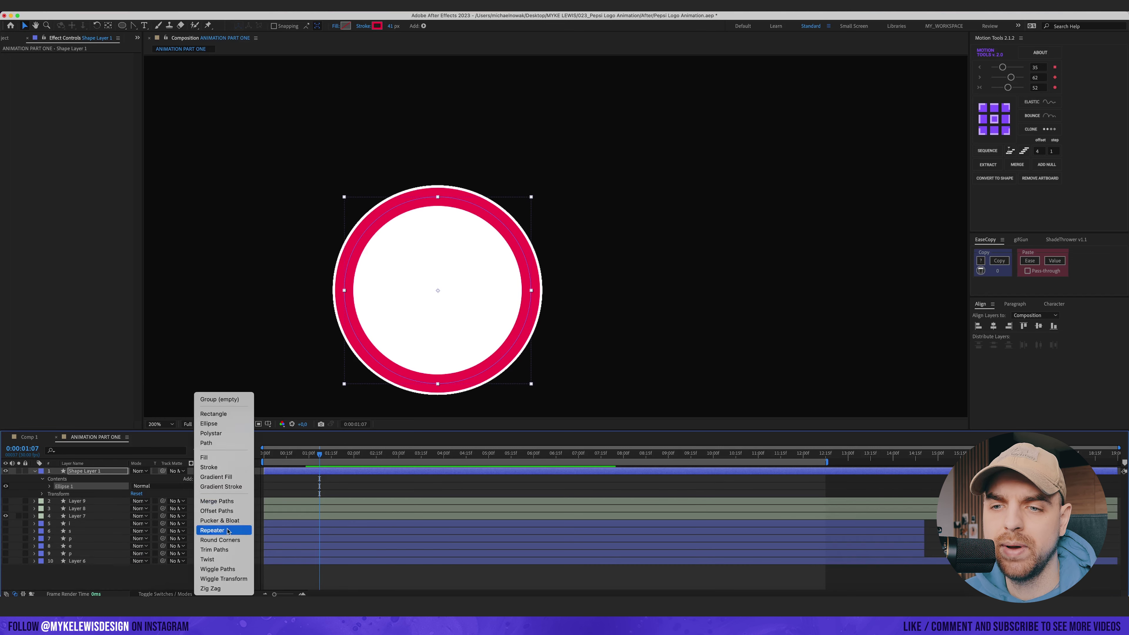
pyautogui.click(222, 558)
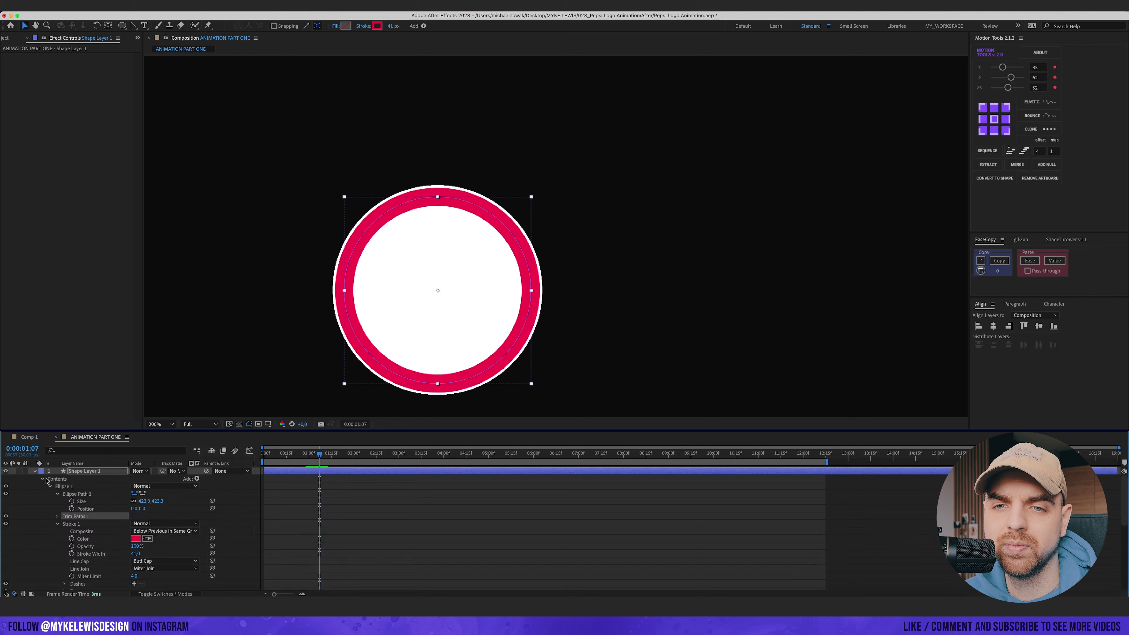
pyautogui.click(58, 516)
pyautogui.moveTo(139, 532); pyautogui.dragTo(123, 532)
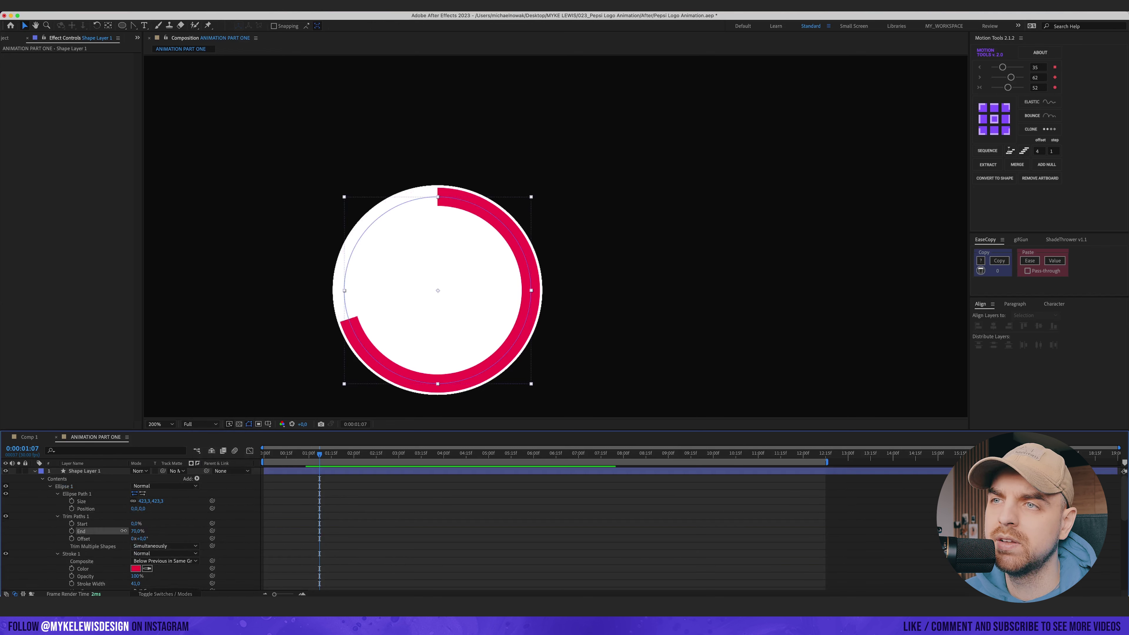
pyautogui.scroll(-3, 151, 547)
# - Set the red stroke's line cap to Round Cap and its line join to Round Join
pyautogui.click(159, 555)
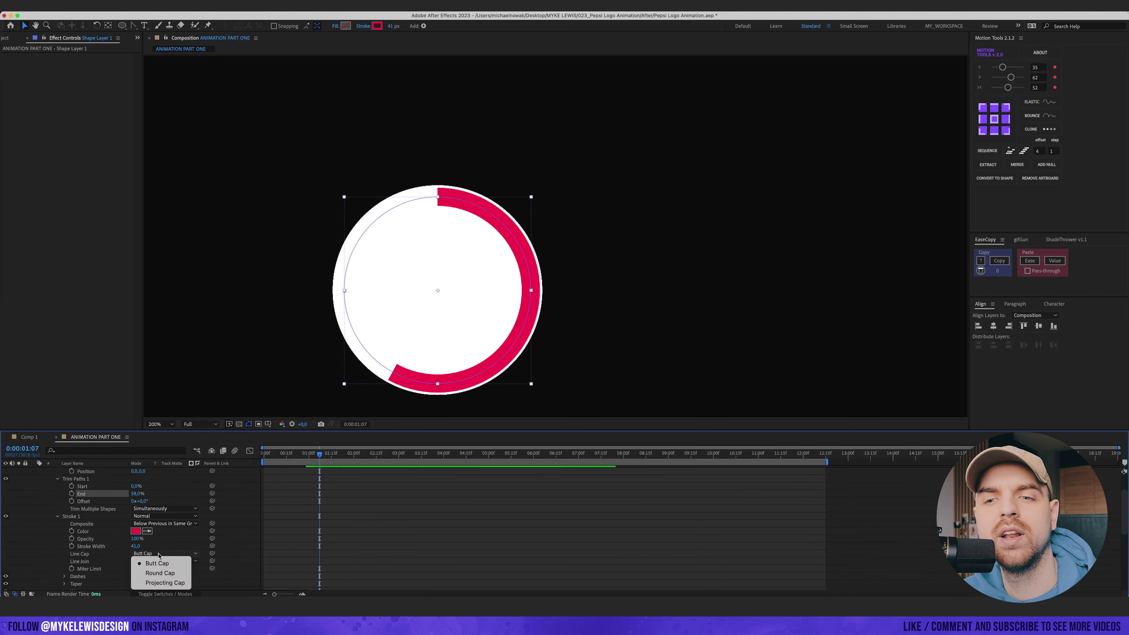
pyautogui.click(161, 574)
pyautogui.click(161, 561)
pyautogui.click(161, 578)
# - Reduce the Trim Paths End to 1% and set starting keyframes for End and Offset at 1:07
pyautogui.scroll(1, 134, 534)
pyautogui.moveTo(136, 508); pyautogui.dragTo(110, 509)
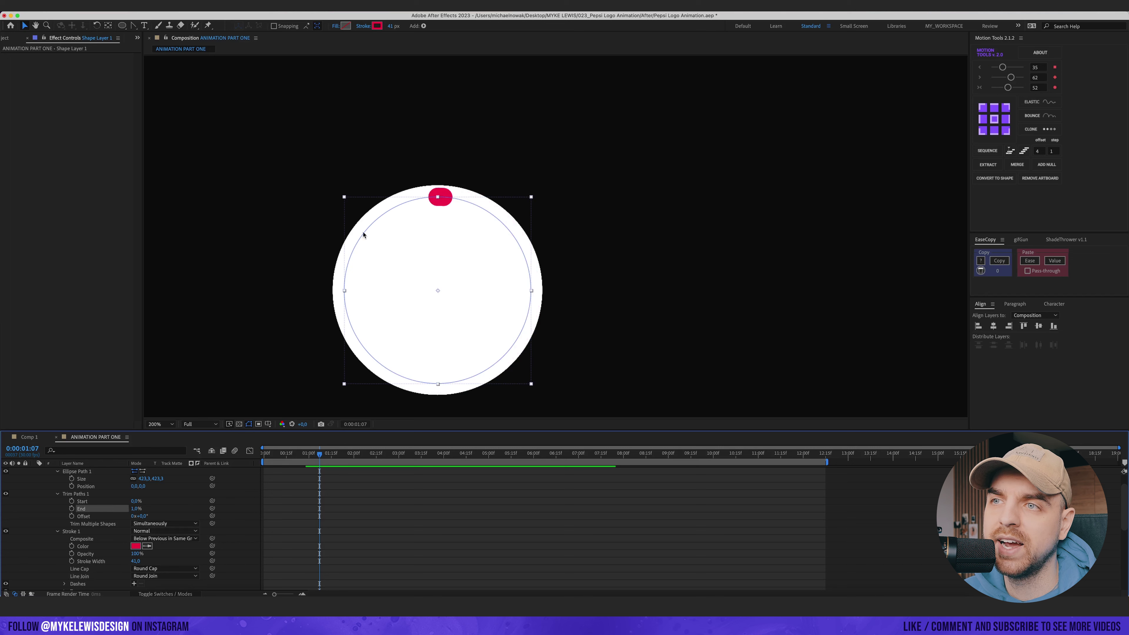
pyautogui.click(71, 509)
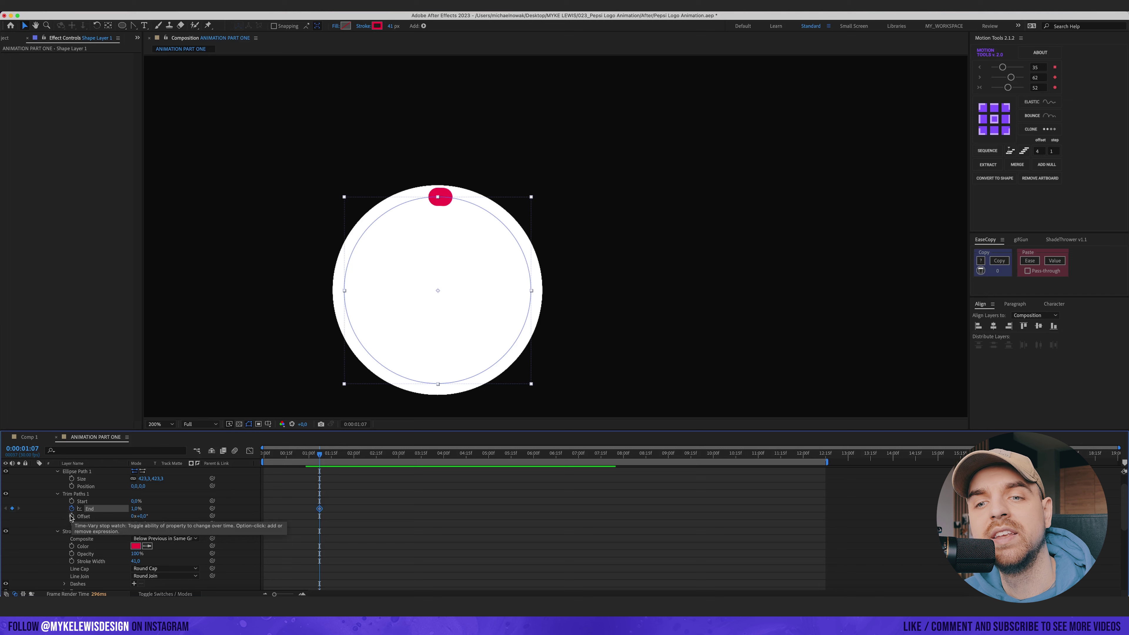
pyautogui.click(72, 517)
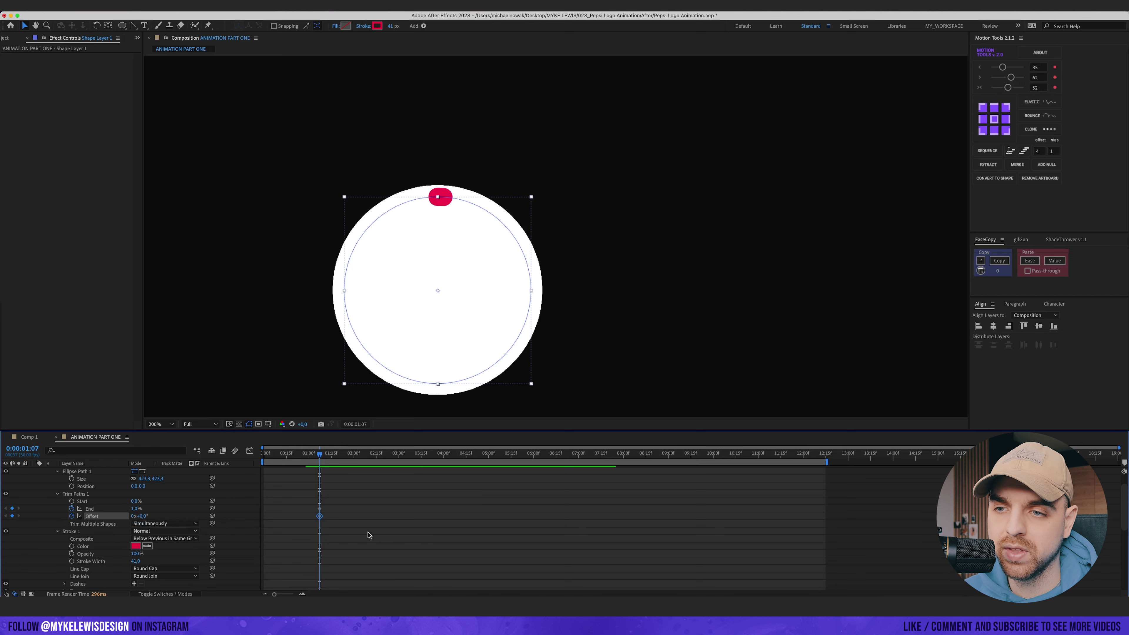
# - Keyframe the trim End to 15% and Offset to one full revolution at about 2:05, with Easy Ease on all four keyframes
pyautogui.press('u')
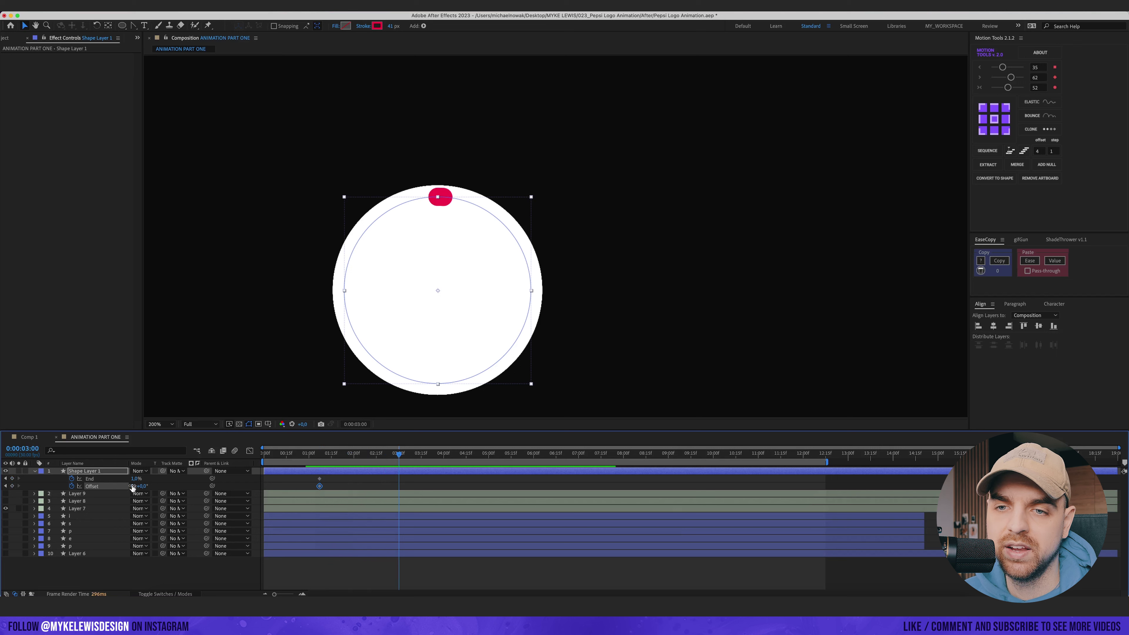
pyautogui.moveTo(135, 479); pyautogui.dragTo(139, 479)
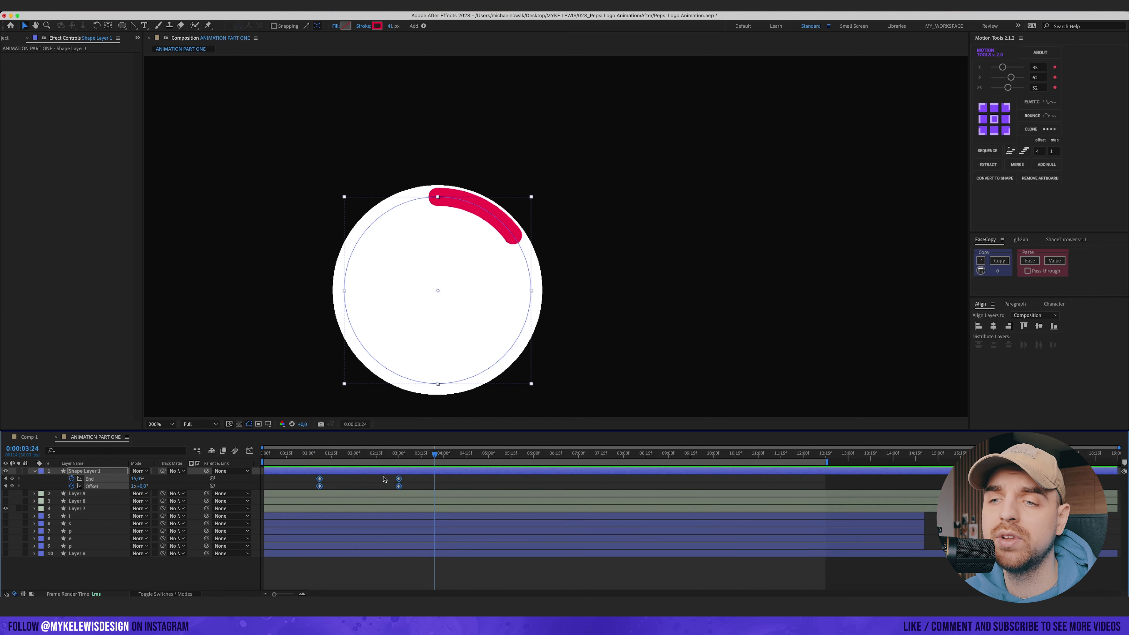
pyautogui.press('F9')
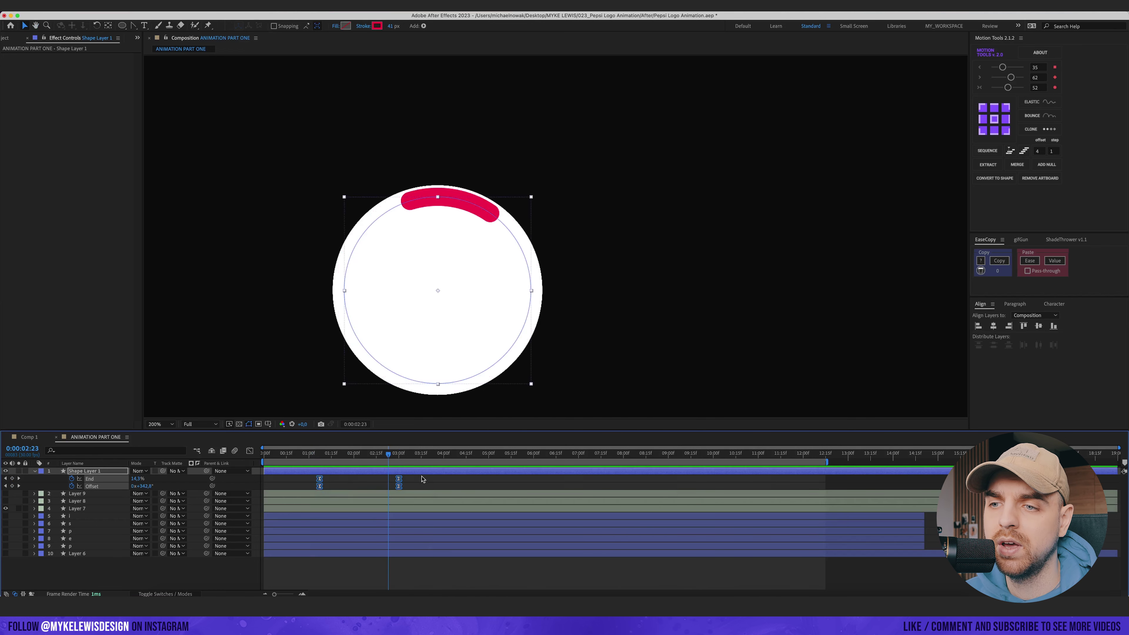
pyautogui.moveTo(400, 480); pyautogui.dragTo(362, 483)
pyautogui.click(316, 454)
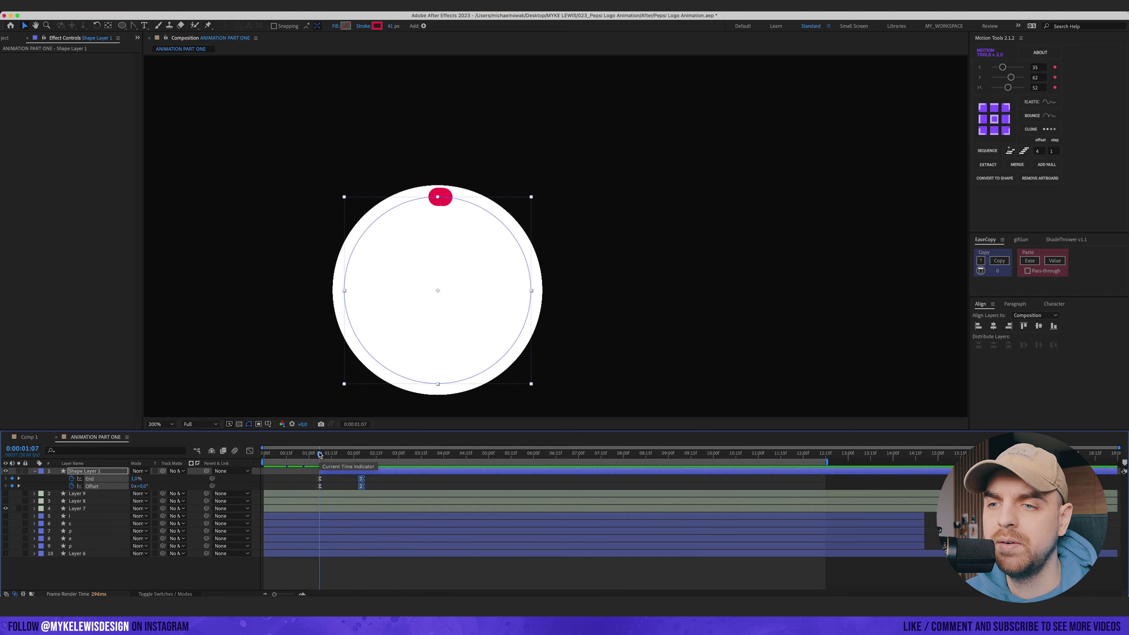
# - Trim the red ring layer to start at 1:07 and duplicate it, with the blue wave on Layer 8 shown
pyautogui.click(388, 471)
pyautogui.press('super+d')
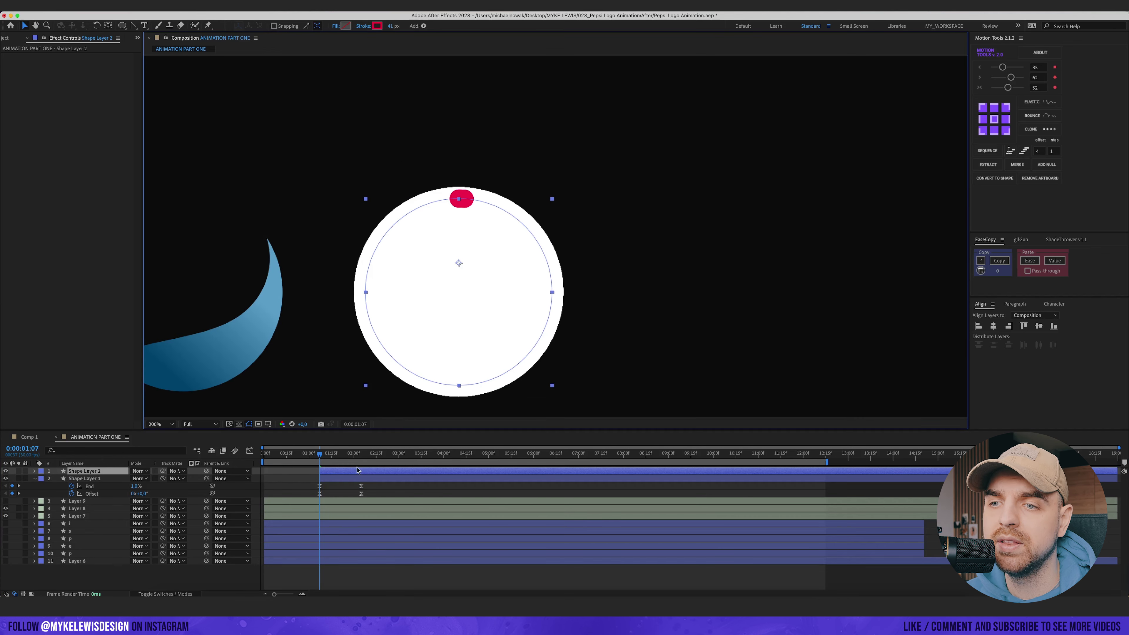
pyautogui.click(335, 469)
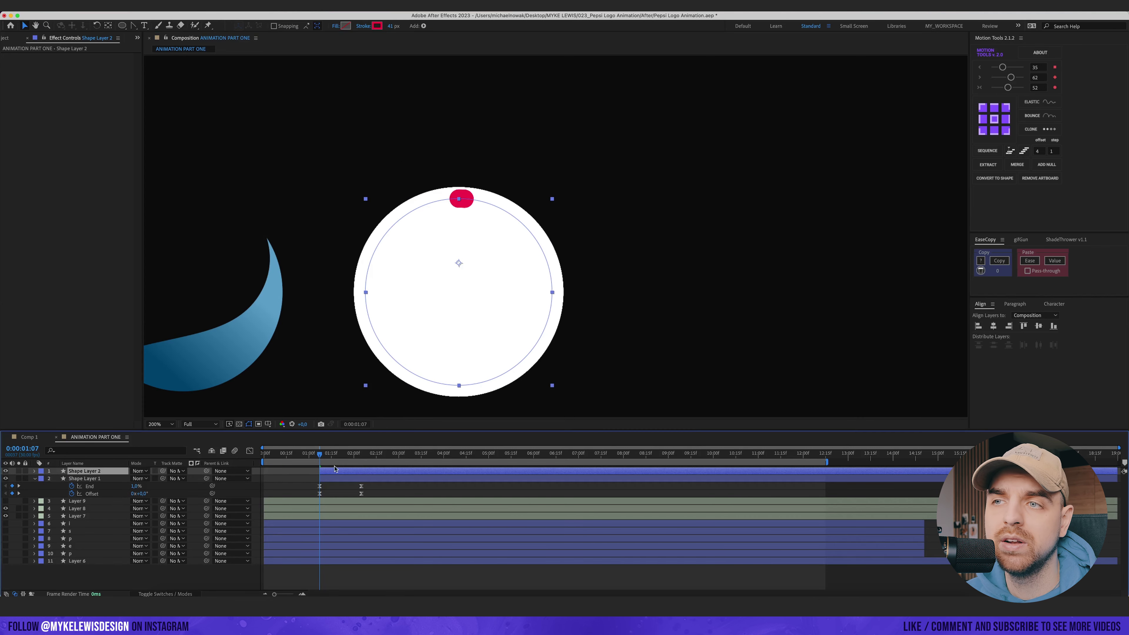
# - Change the duplicate's stroke color to dark blue 0D4F79, sampled from the blue wave of the logo
pyautogui.click(377, 26)
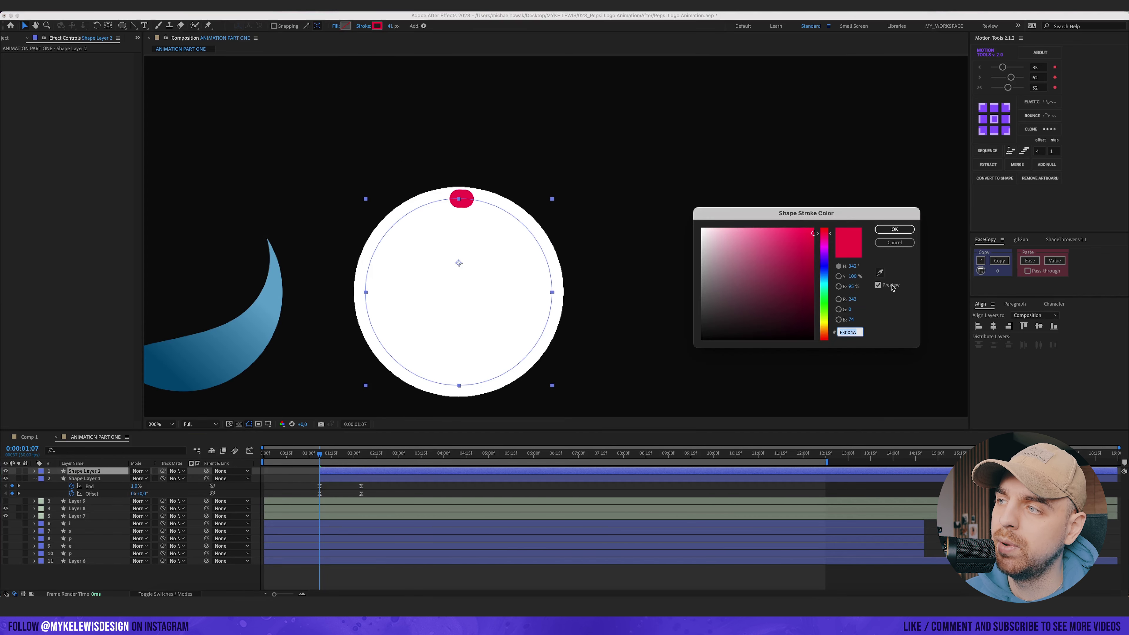
pyautogui.write('00426C')
pyautogui.click(168, 343)
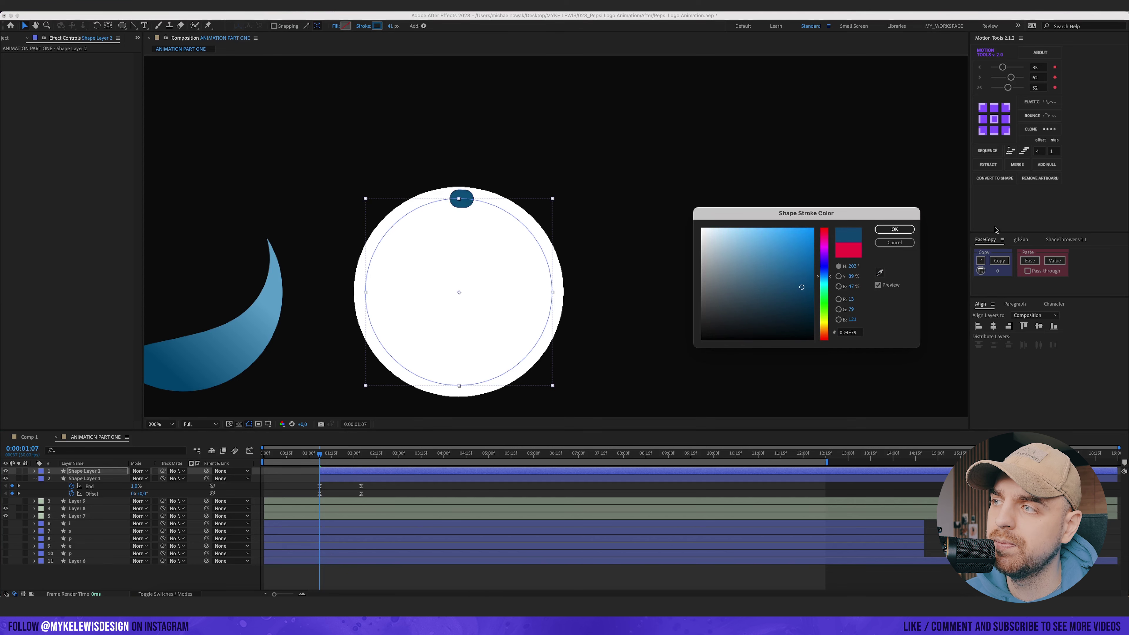
pyautogui.press('Escape')
# - Delay the blue stroke layer so it starts at about 1:15, and preview the animation
pyautogui.moveTo(343, 473); pyautogui.dragTo(351, 472)
pyautogui.press('space')
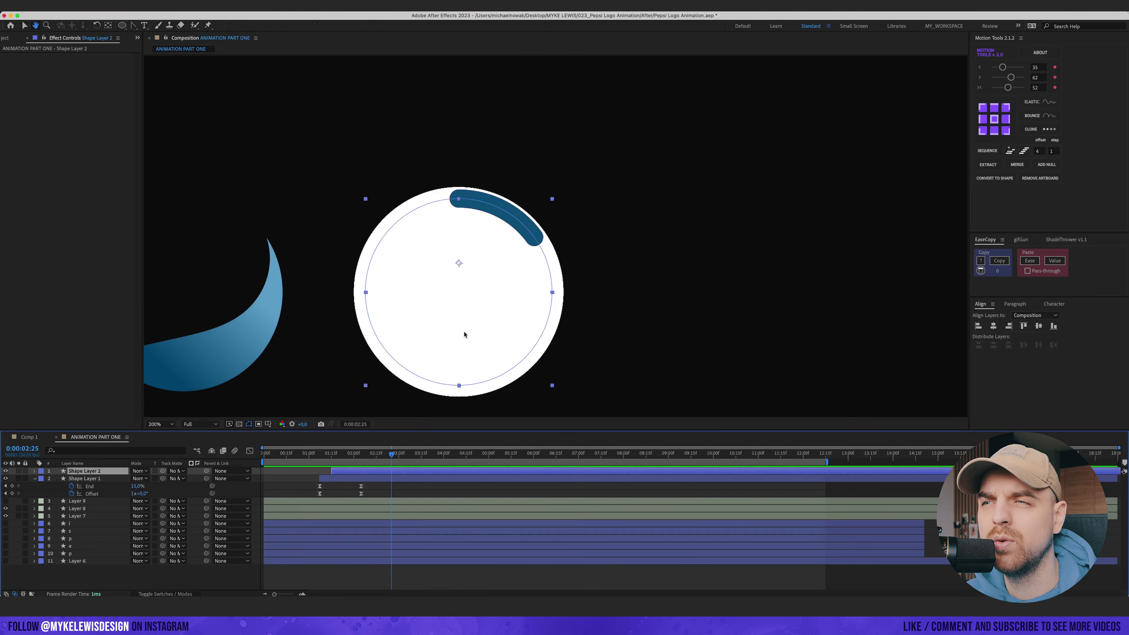
pyautogui.scroll(-1, 464, 313)
pyautogui.moveTo(341, 456); pyautogui.dragTo(750, 456)
pyautogui.press('space')
pyautogui.press('space')
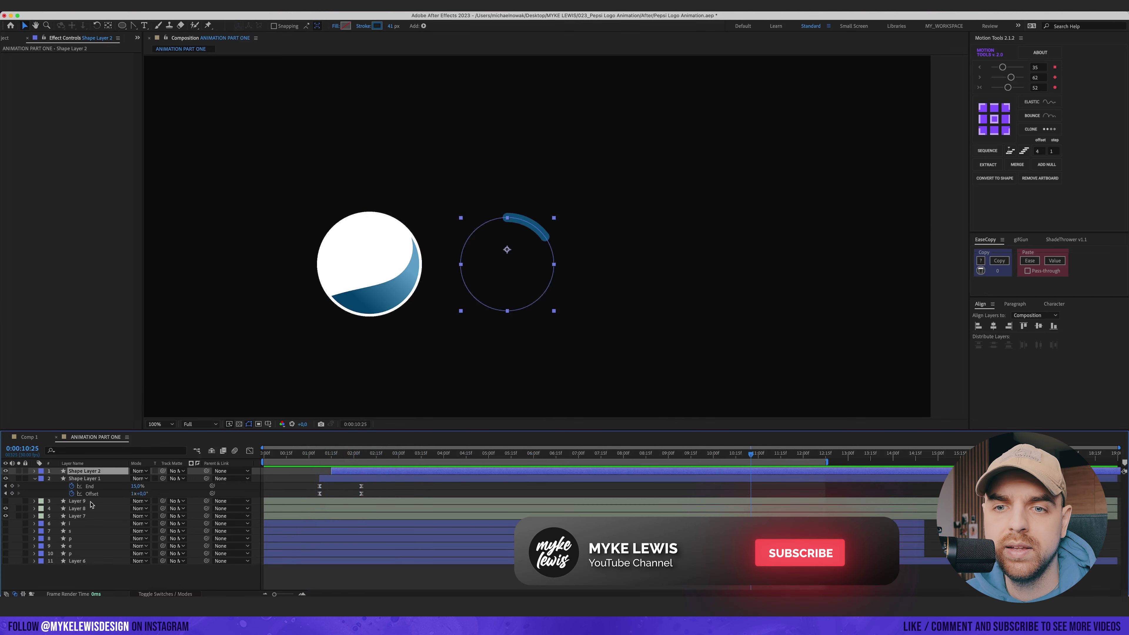
# - Show the red wave on Layer 9 and parent Layers 8 and 9 to the white circle on Layer 7
pyautogui.click(87, 502)
pyautogui.click(86, 510)
pyautogui.click(6, 501)
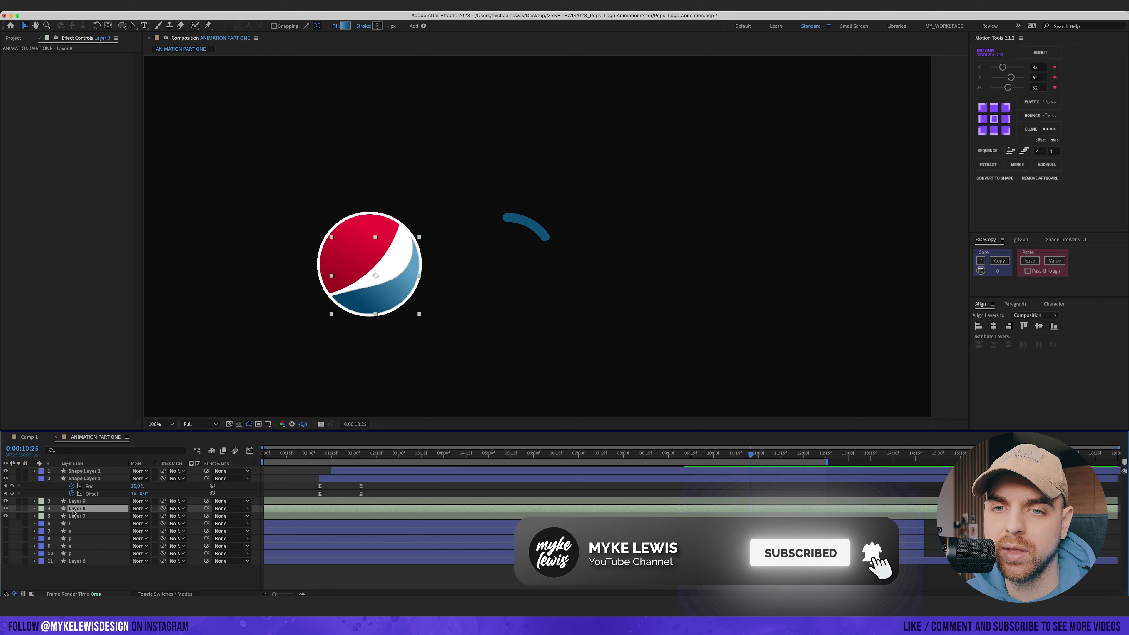
pyautogui.keyDown('shift'); pyautogui.click(77, 502); pyautogui.keyUp('shift')
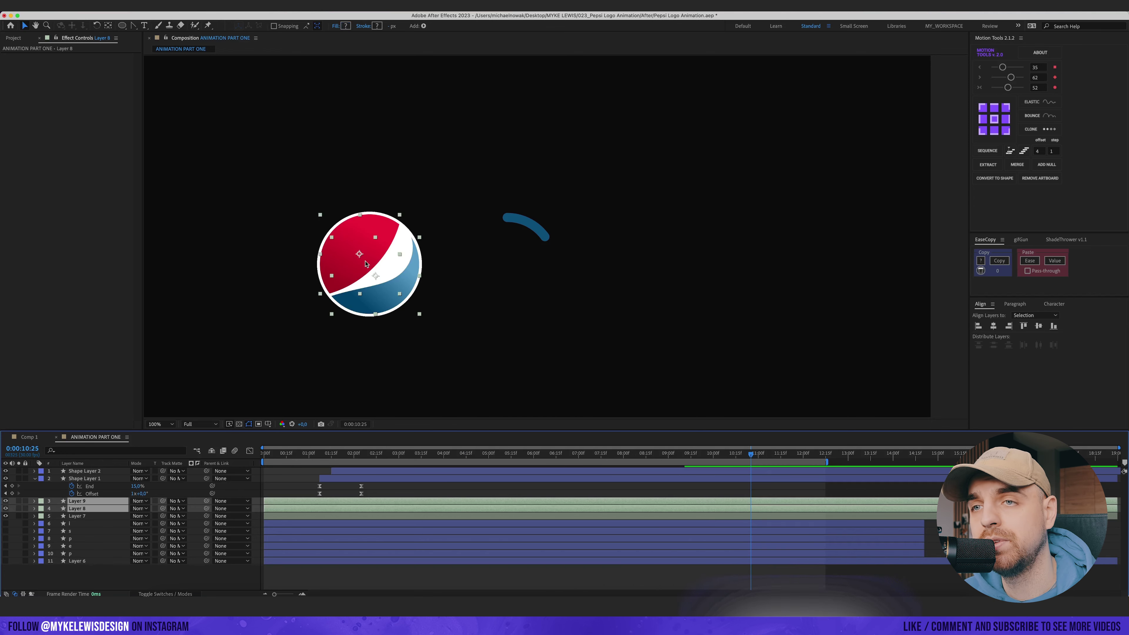
pyautogui.moveTo(207, 502); pyautogui.dragTo(80, 516)
# - Move the current time to 1:25 and expand the ellipse and trim properties of Shape Layer 1
pyautogui.moveTo(739, 460); pyautogui.dragTo(585, 463)
pyautogui.moveTo(463, 463); pyautogui.dragTo(347, 461)
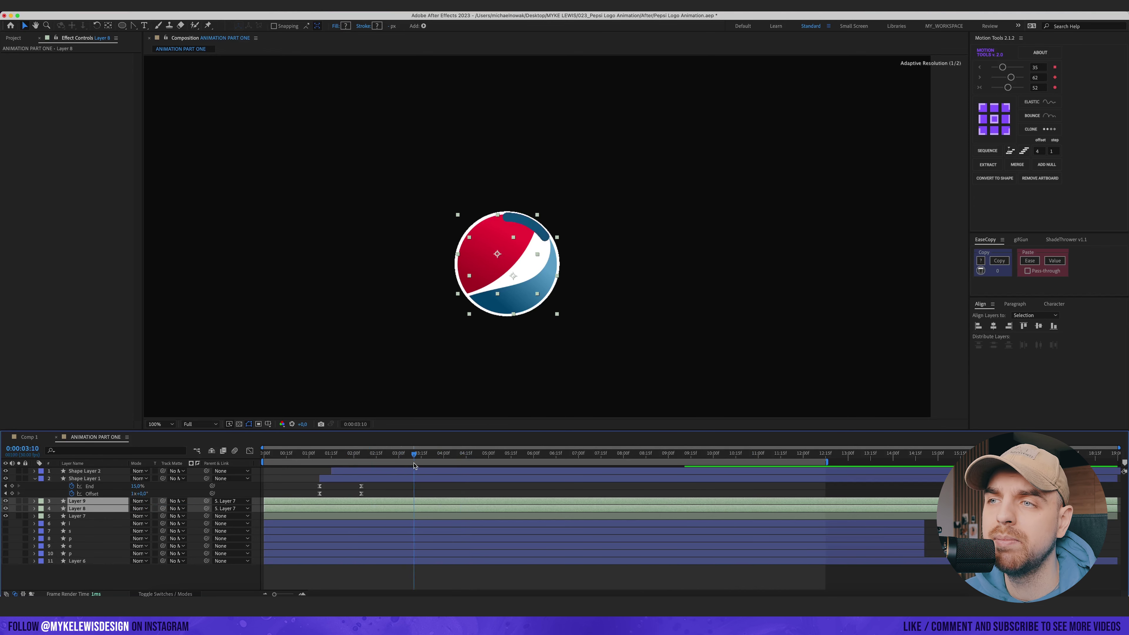
pyautogui.press('.')
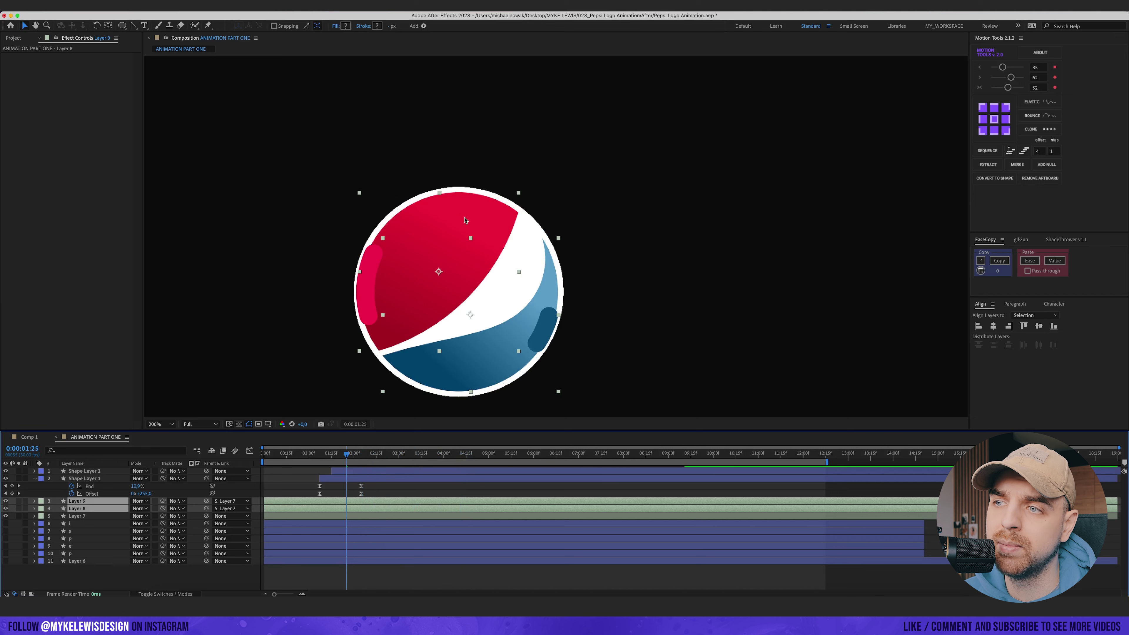
pyautogui.click(34, 480)
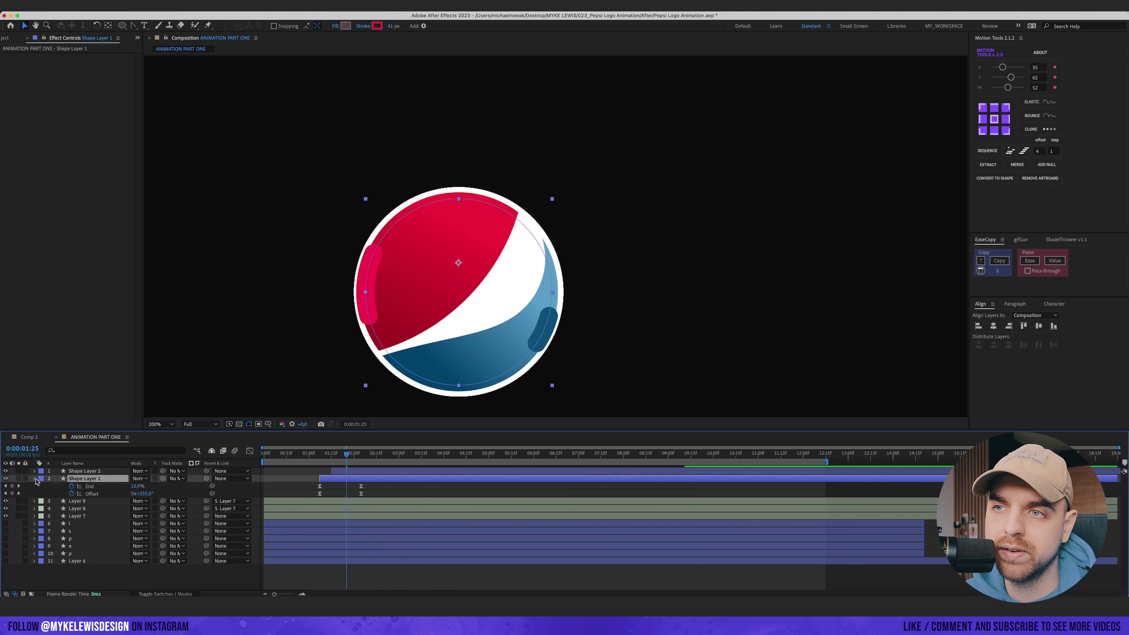
pyautogui.click(34, 479)
pyautogui.click(35, 479)
pyautogui.press('.')
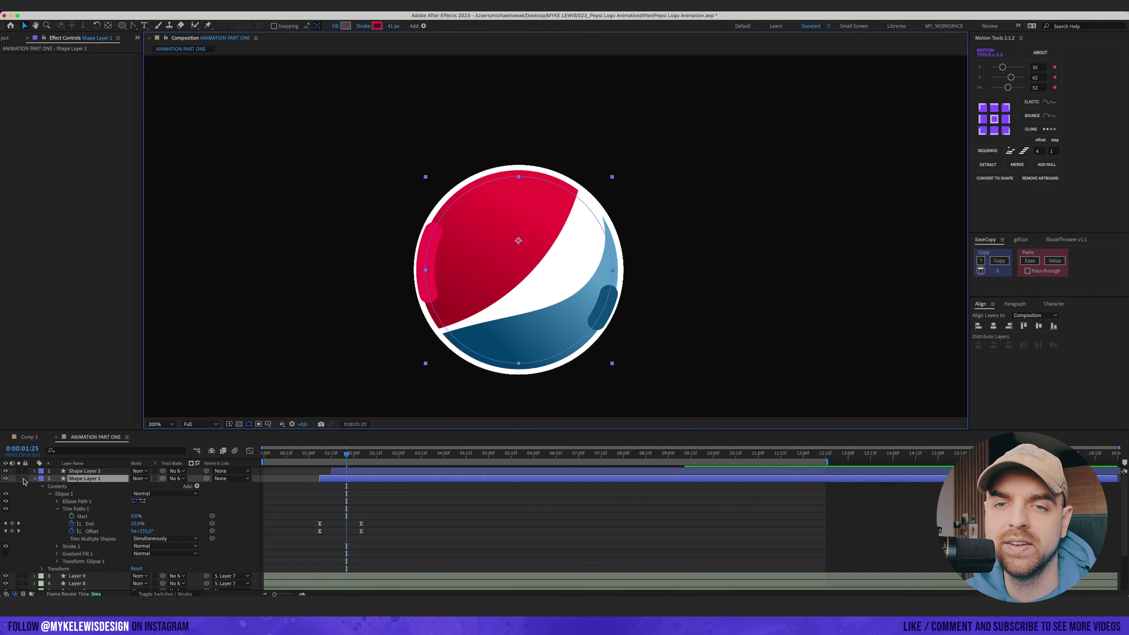
# - Reduce the ellipse path size of the blue stroke on Shape Layer 2 to about 407 to fit the blue wave's edge
pyautogui.click(34, 471)
pyautogui.click(50, 486)
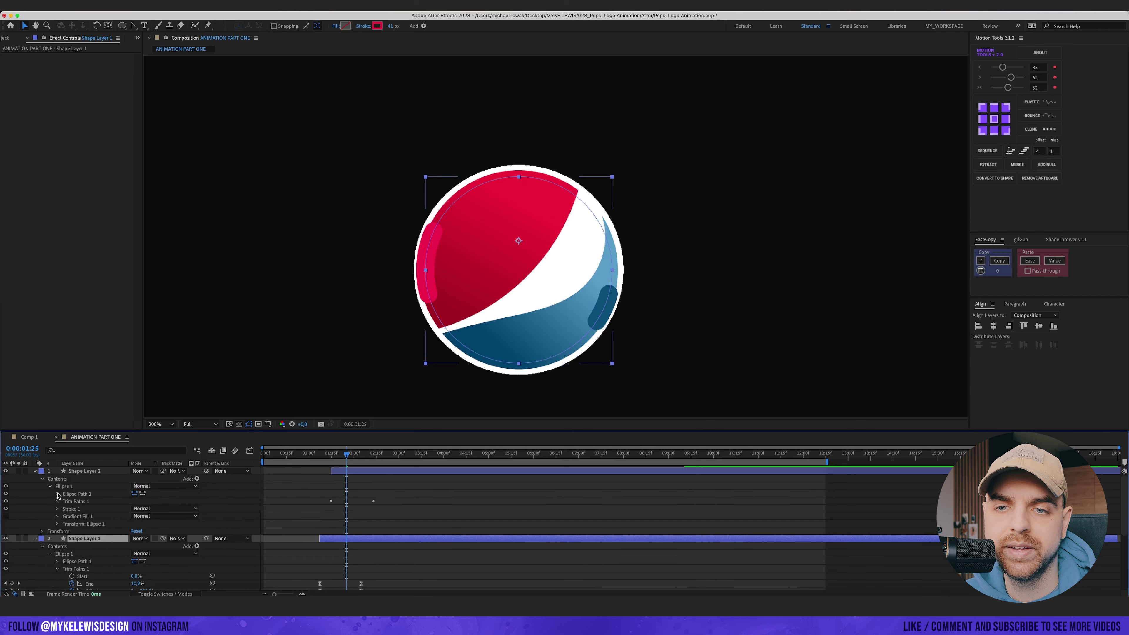
pyautogui.click(57, 493)
pyautogui.moveTo(144, 502); pyautogui.dragTo(138, 501)
pyautogui.press('.')
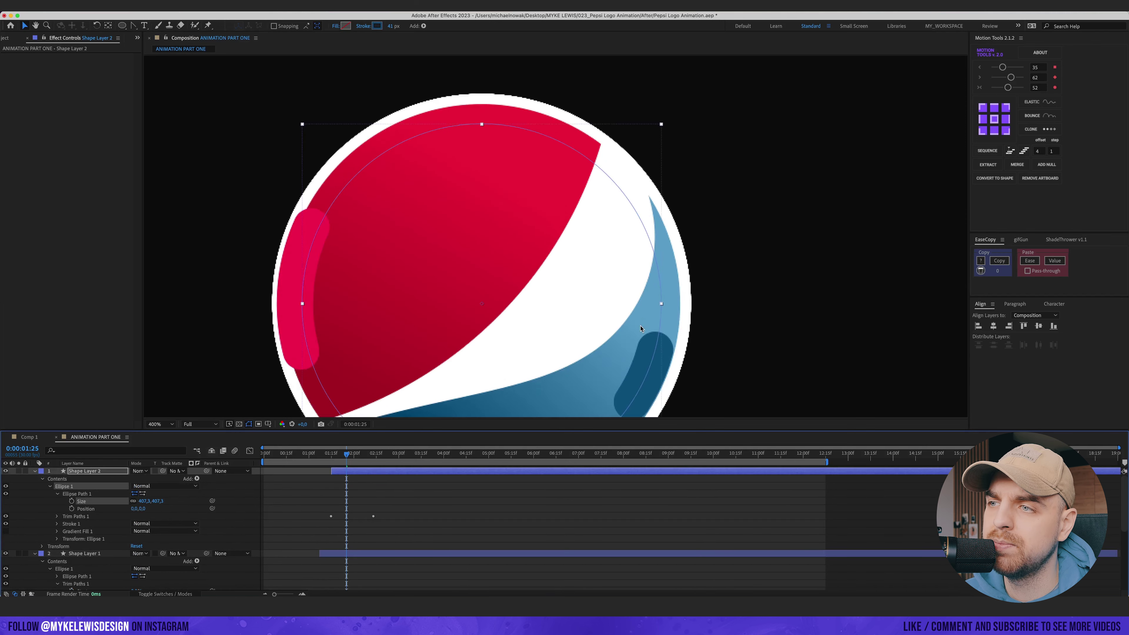
# - Reduce the ellipse path size of the red stroke on Shape Layer 1 to about 408 to fit the red wave's edge
pyautogui.press(',')
pyautogui.moveTo(714, 356); pyautogui.dragTo(586, 302)
pyautogui.press('.')
pyautogui.press('.')
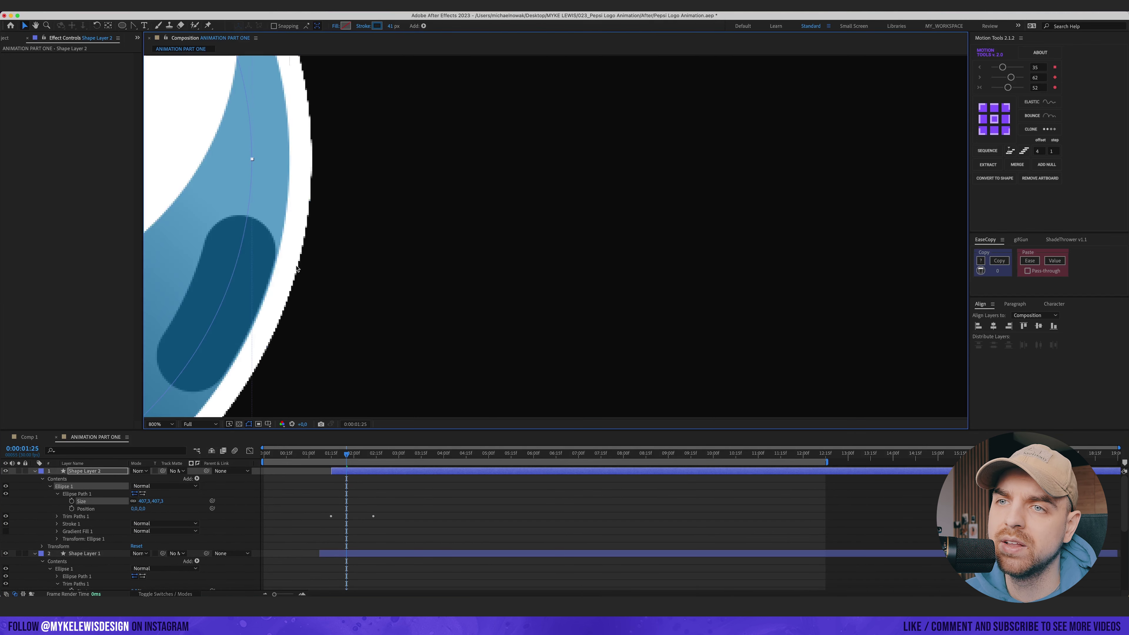
pyautogui.moveTo(271, 263); pyautogui.dragTo(578, 244)
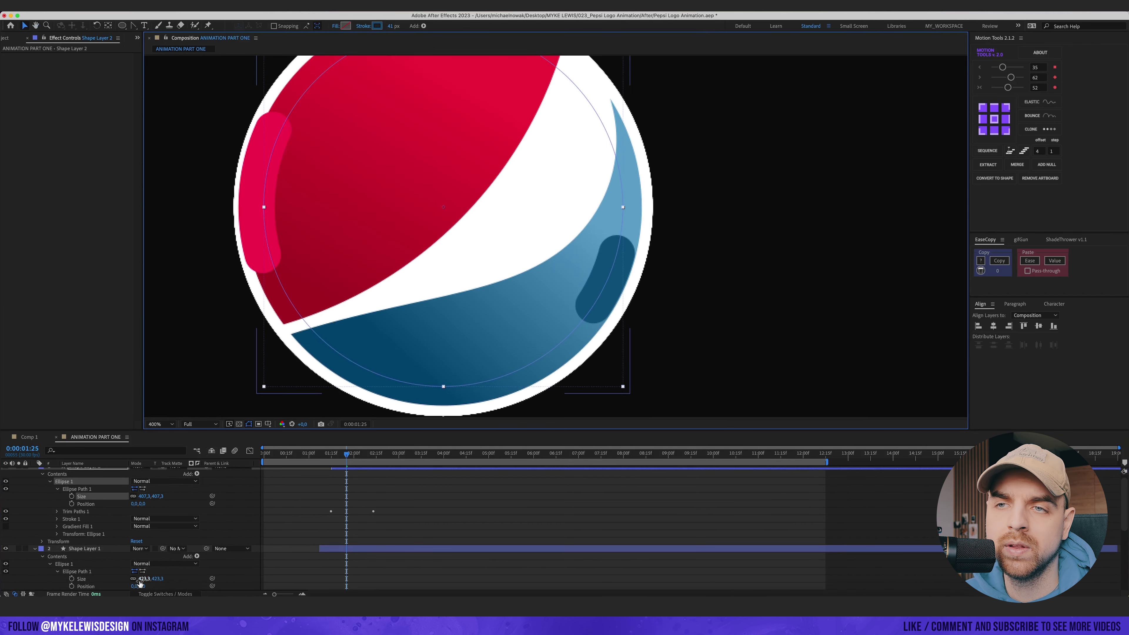
pyautogui.moveTo(143, 580); pyautogui.dragTo(136, 580)
pyautogui.press(',')
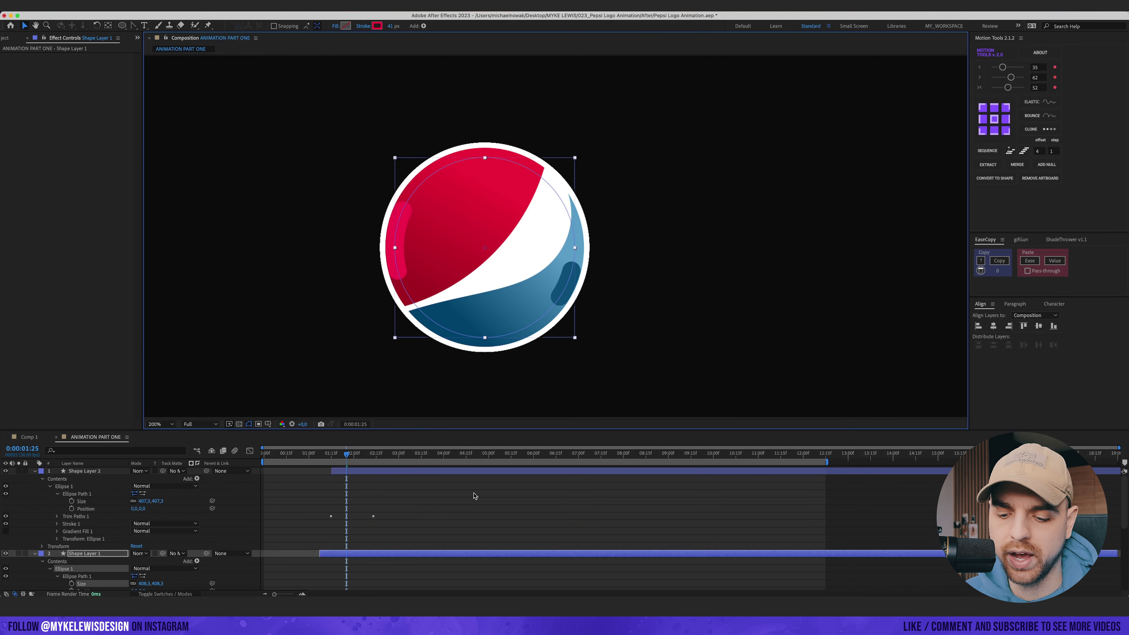
pyautogui.click(474, 496)
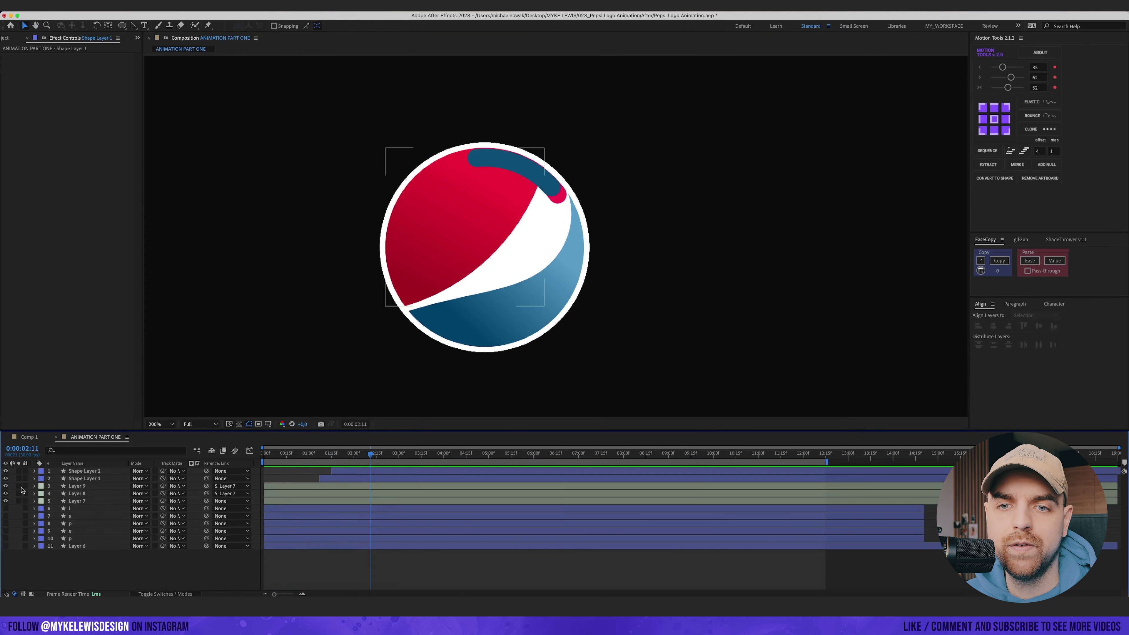
# - Solo Layers 8 and 9 and draw a circular mask enclosing the red wave on Layer 9
pyautogui.moveTo(18, 486); pyautogui.dragTo(19, 493)
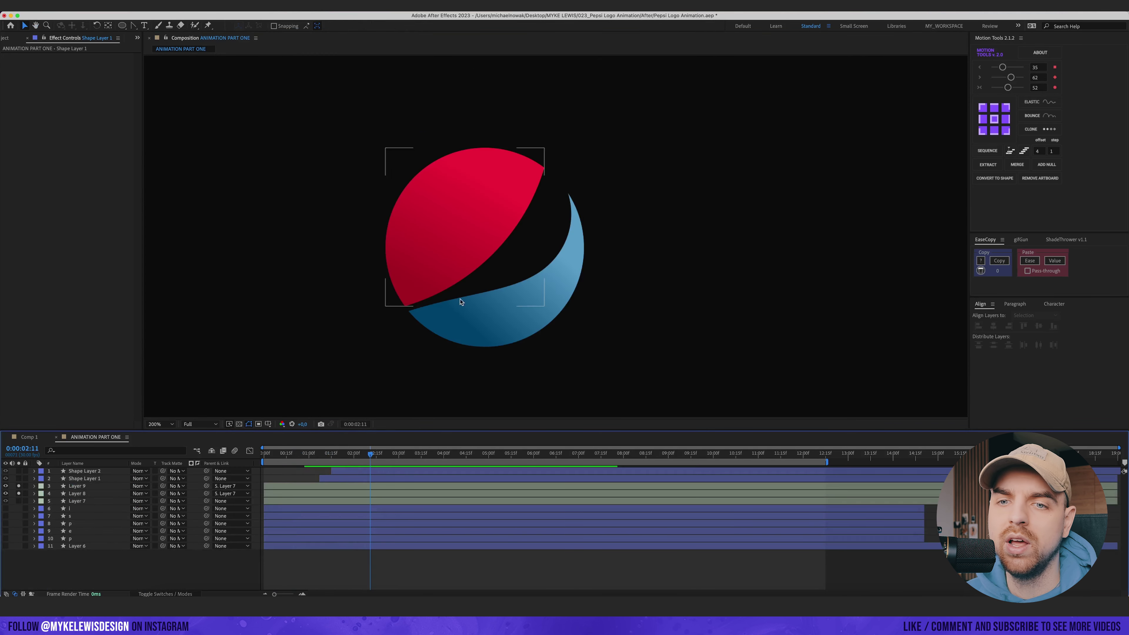
pyautogui.click(89, 486)
pyautogui.press('q')
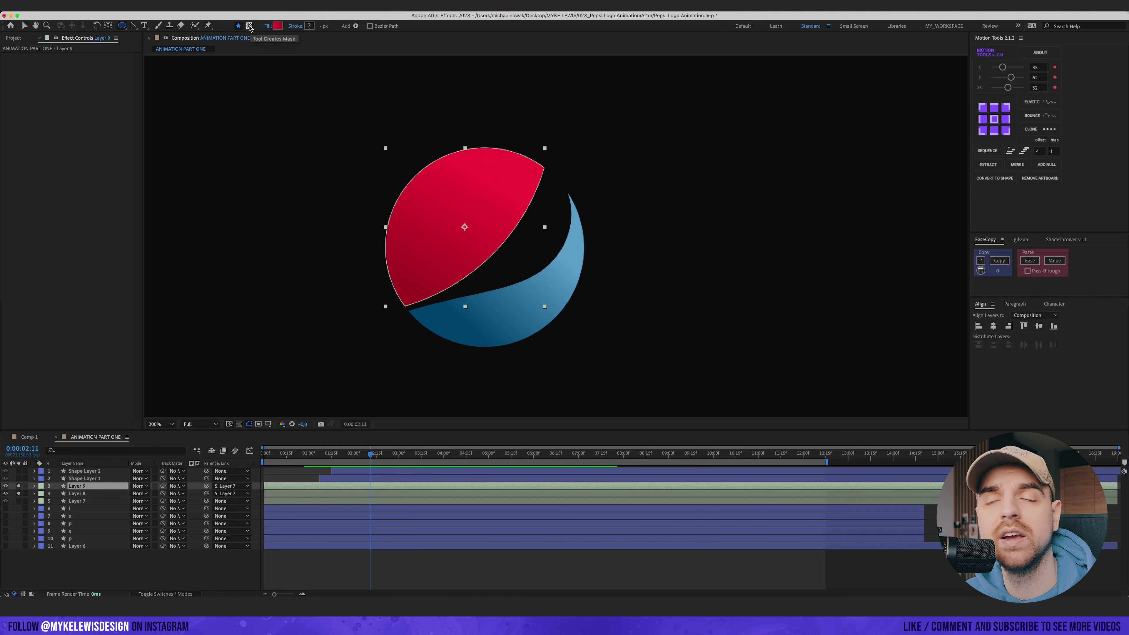
pyautogui.press(',')
pyautogui.moveTo(560, 169); pyautogui.dragTo(446, 281)
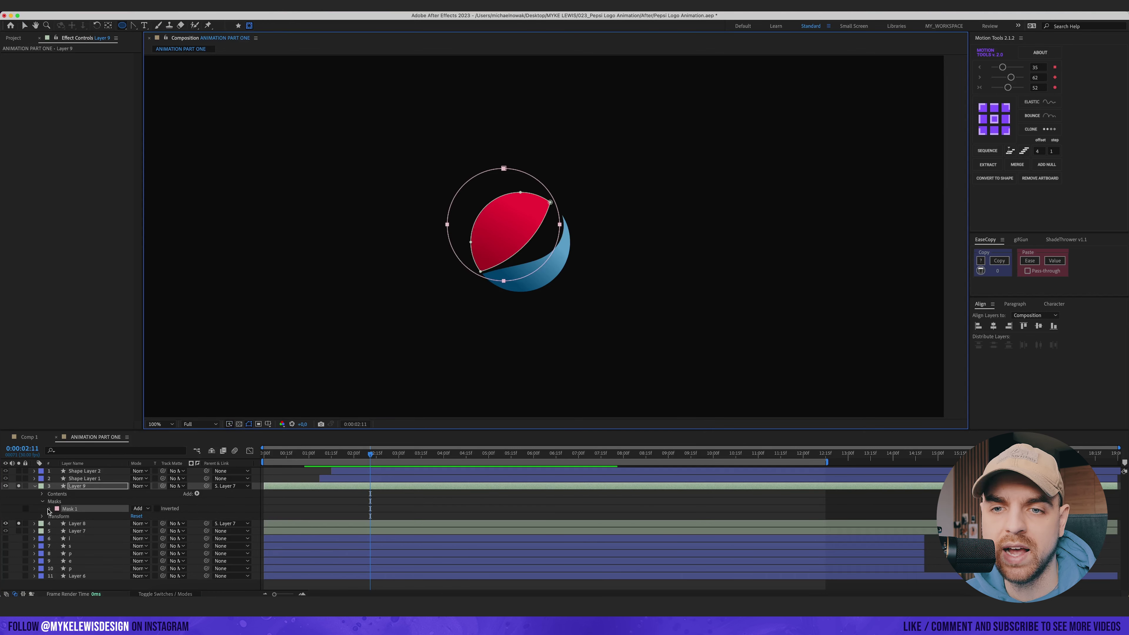
# - Keyframe Layer 9's mask path at 2:11 and, at 1:23, shrink the mask to a small circle beyond the red wave's lower tip
pyautogui.click(49, 510)
pyautogui.click(65, 517)
pyautogui.moveTo(373, 456); pyautogui.dragTo(343, 454)
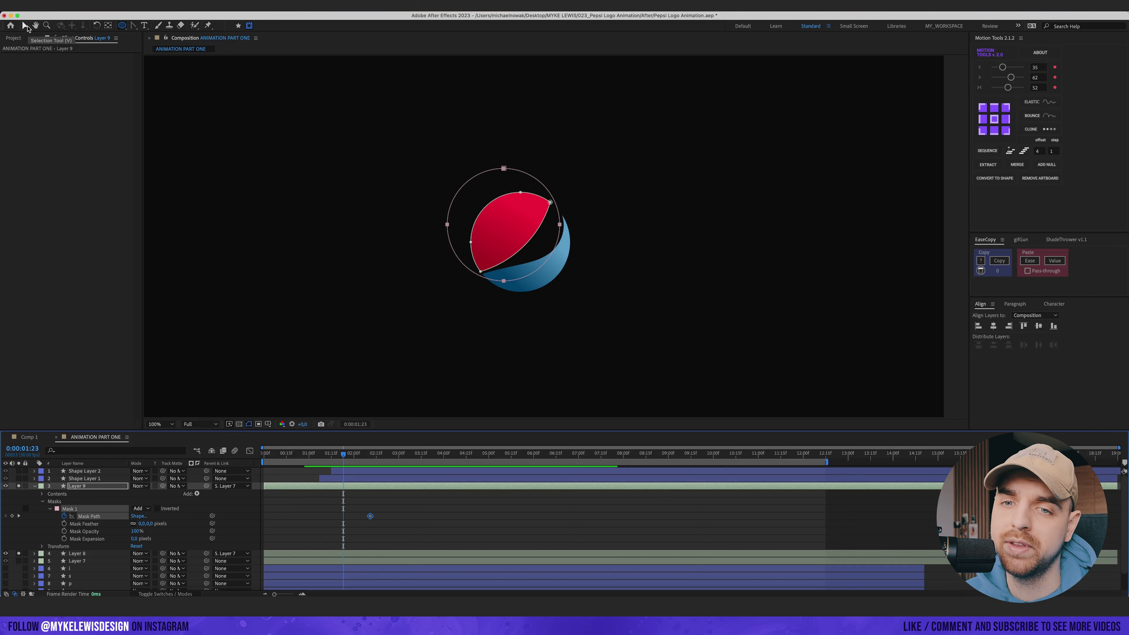
pyautogui.click(25, 26)
pyautogui.press('super+t')
pyautogui.moveTo(560, 169); pyautogui.dragTo(474, 264)
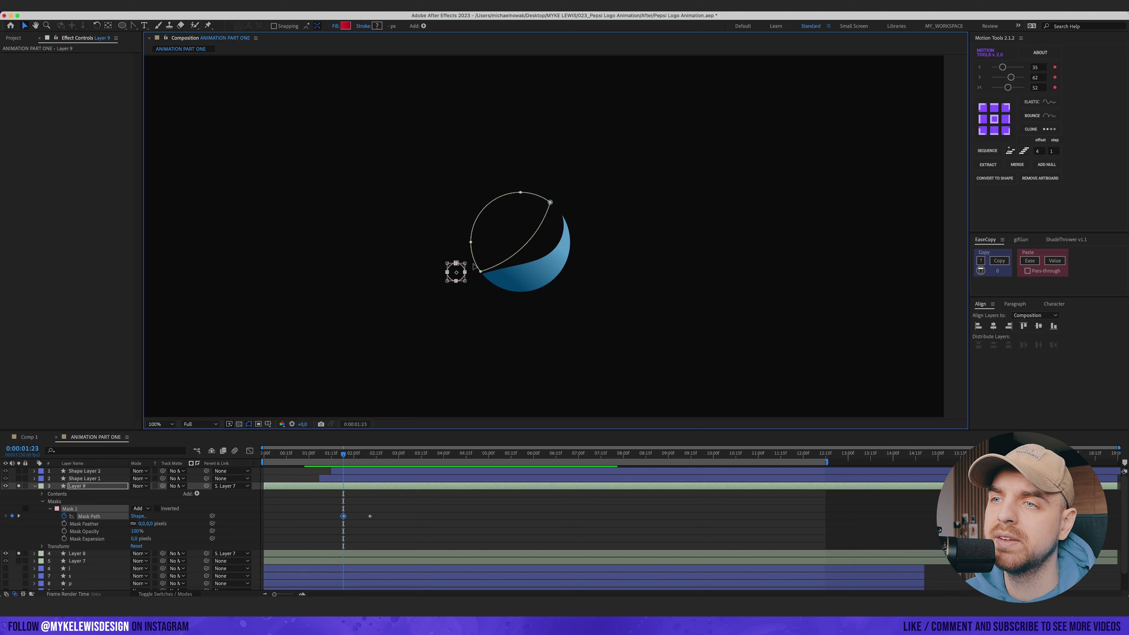
pyautogui.press('.')
pyautogui.moveTo(353, 311); pyautogui.dragTo(397, 316)
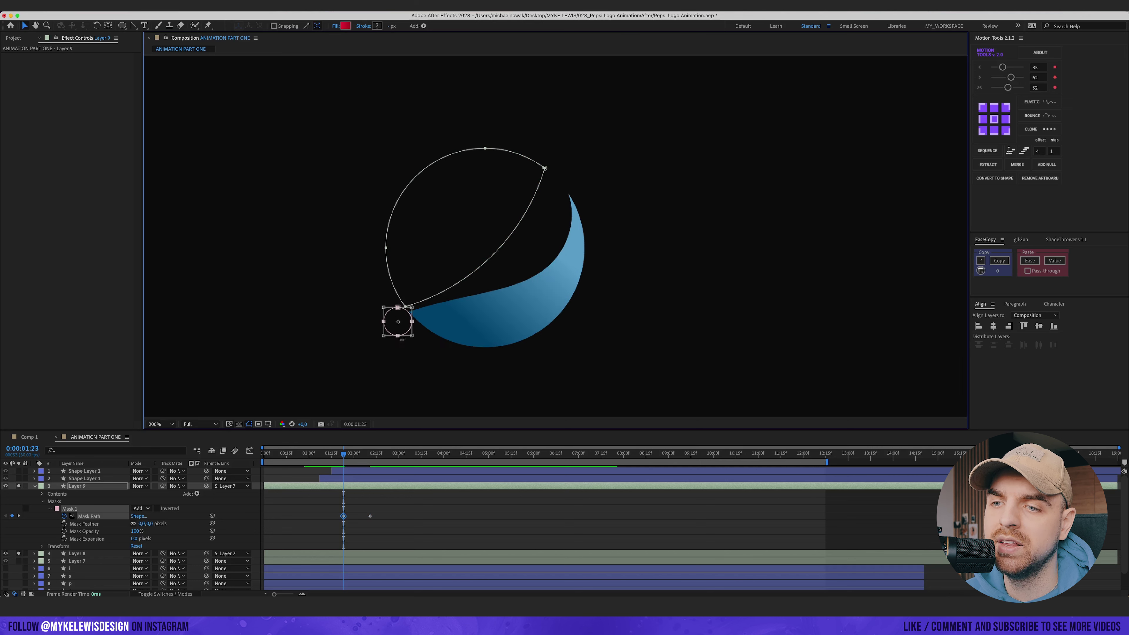
# - Ease Layer 9's two mask path keyframes and trim the start of the layer to 1:23
pyautogui.click(411, 497)
pyautogui.moveTo(342, 454)
pyautogui.mouseDown()
pyautogui.moveTo(382, 453)
pyautogui.moveTo(338, 453)
pyautogui.mouseUp()
pyautogui.moveTo(404, 508); pyautogui.dragTo(325, 535)
pyautogui.click(424, 524)
pyautogui.click(340, 453)
pyautogui.click(342, 455)
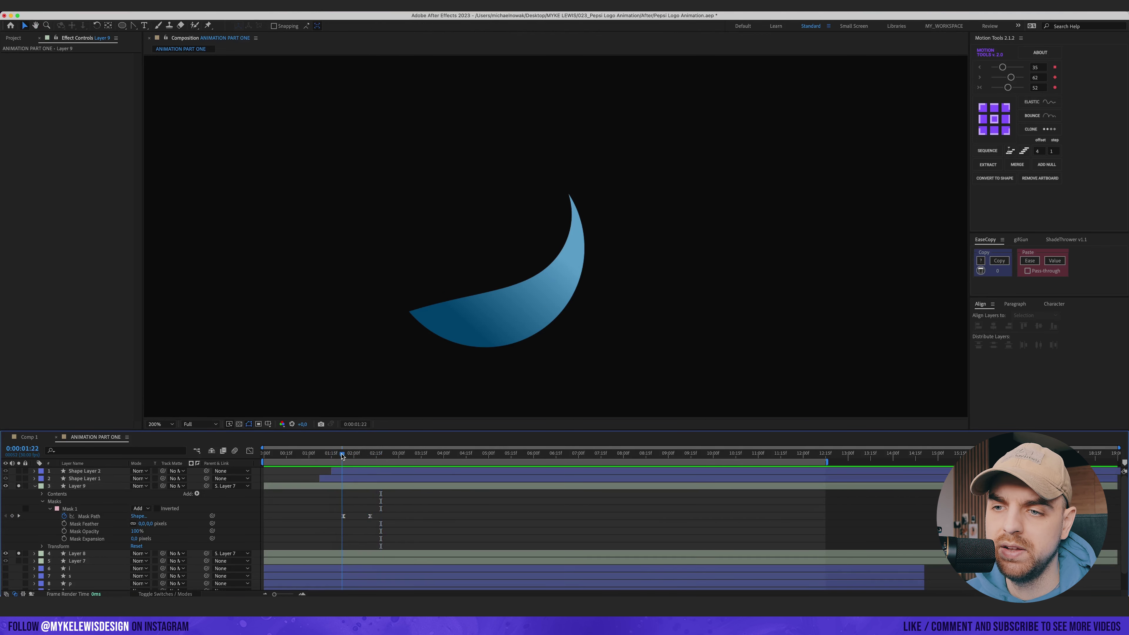
pyautogui.click(360, 487)
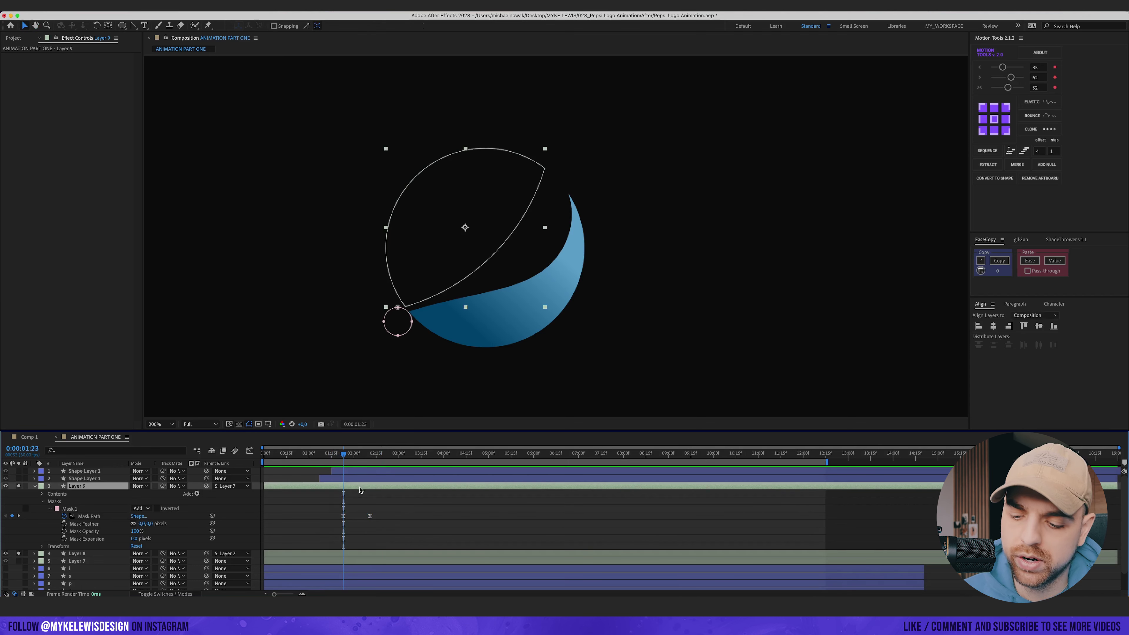
pyautogui.hotkey('alt', '[')
# - Draw a circular mask enclosing the blue wave on Layer 8 and trim the start of the layer to 1:23
pyautogui.click(38, 554)
pyautogui.click(122, 26)
pyautogui.click(250, 25)
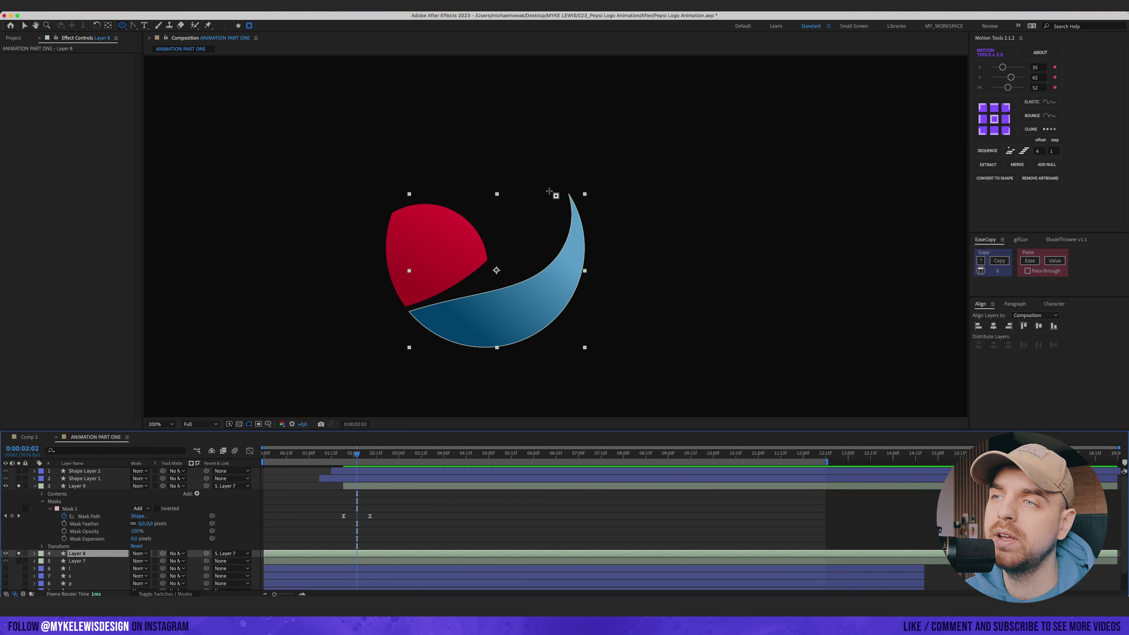
pyautogui.moveTo(613, 166); pyautogui.dragTo(398, 379)
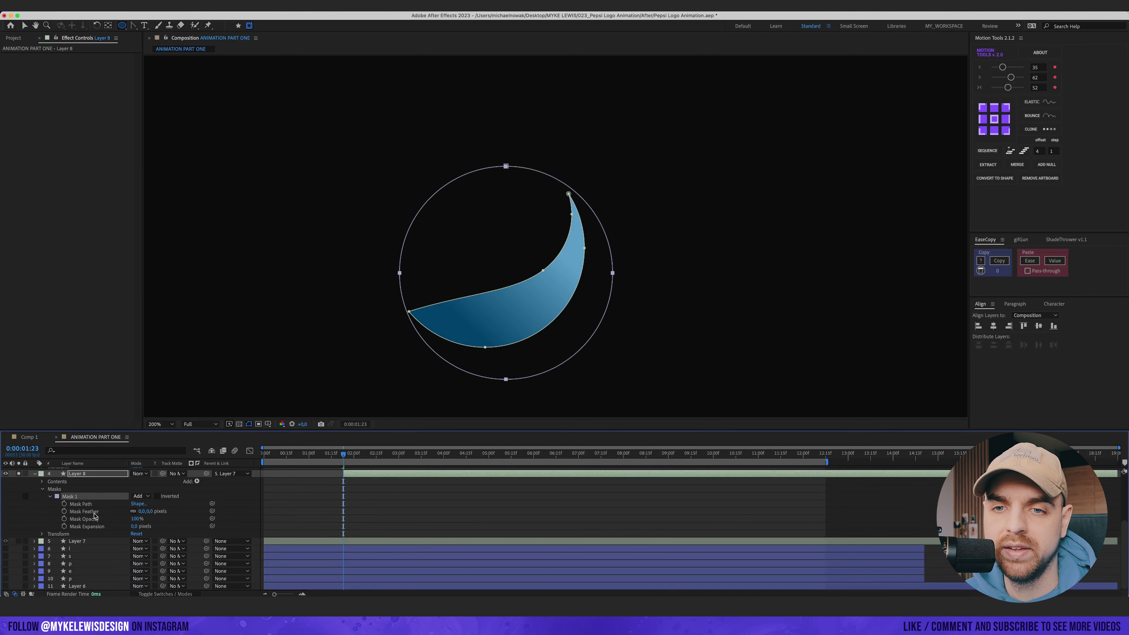
# - Keyframe Layer 8's mask path at 2:11 and, at 1:23, shrink the mask to a small circle above the blue wave's upper tip
pyautogui.click(66, 504)
pyautogui.click(65, 504)
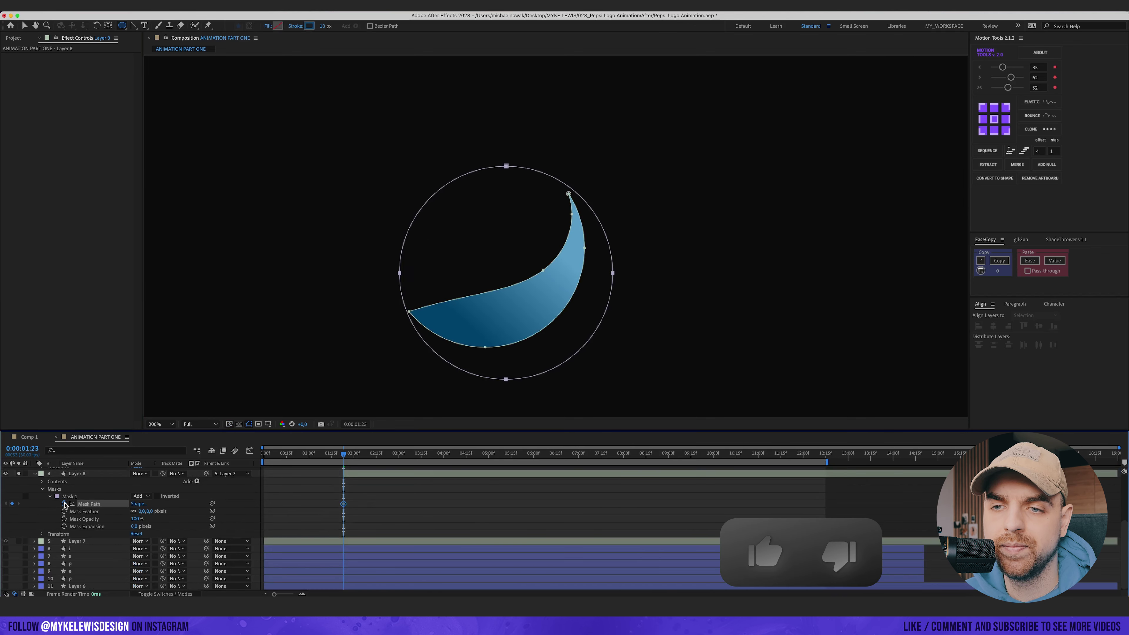
pyautogui.press('super+t')
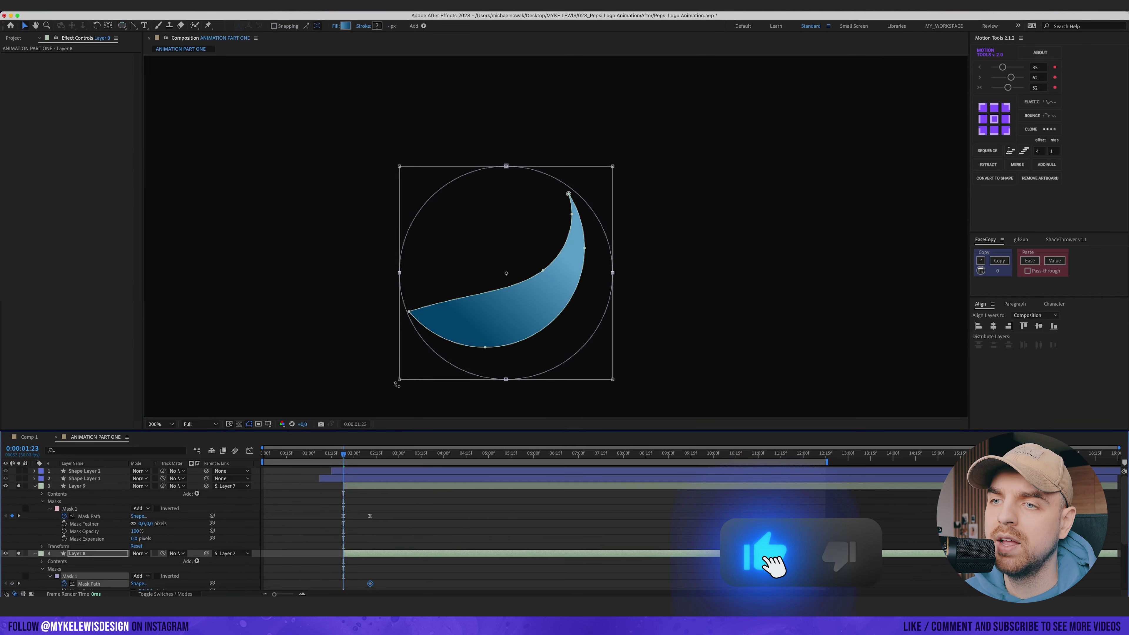
pyautogui.moveTo(397, 384); pyautogui.dragTo(568, 213)
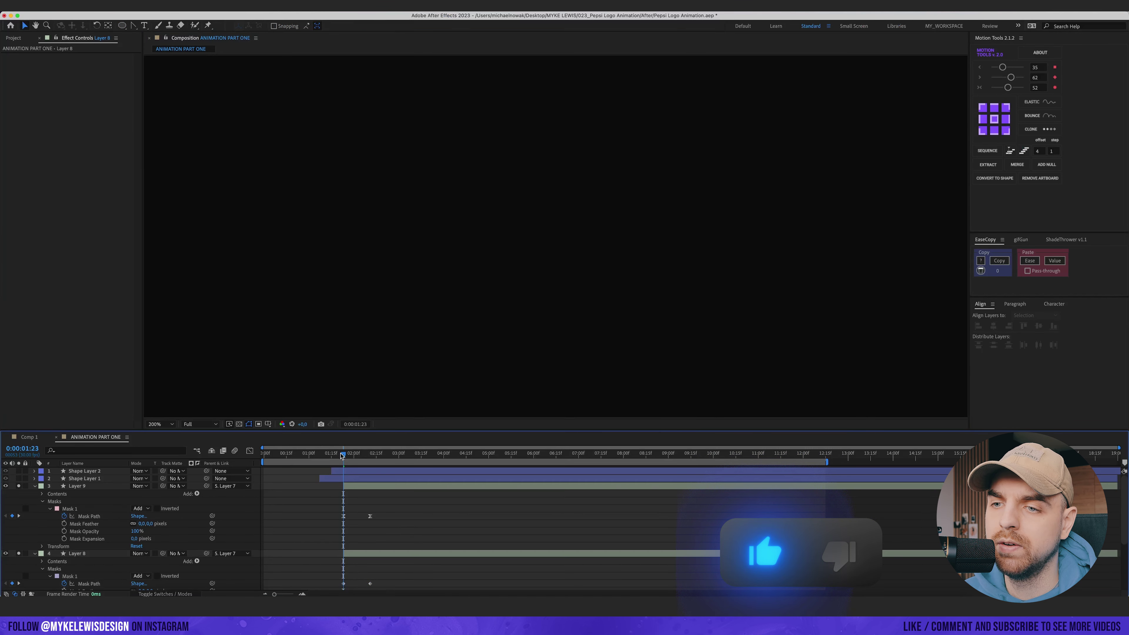
# - Ease Layer 8's mask path keyframes and solo Shape Layers 1 and 2 together with the waves
pyautogui.moveTo(343, 454); pyautogui.dragTo(382, 454)
pyautogui.scroll(-3, 381, 463)
pyautogui.click(382, 511)
pyautogui.click(343, 504)
pyautogui.click(407, 516)
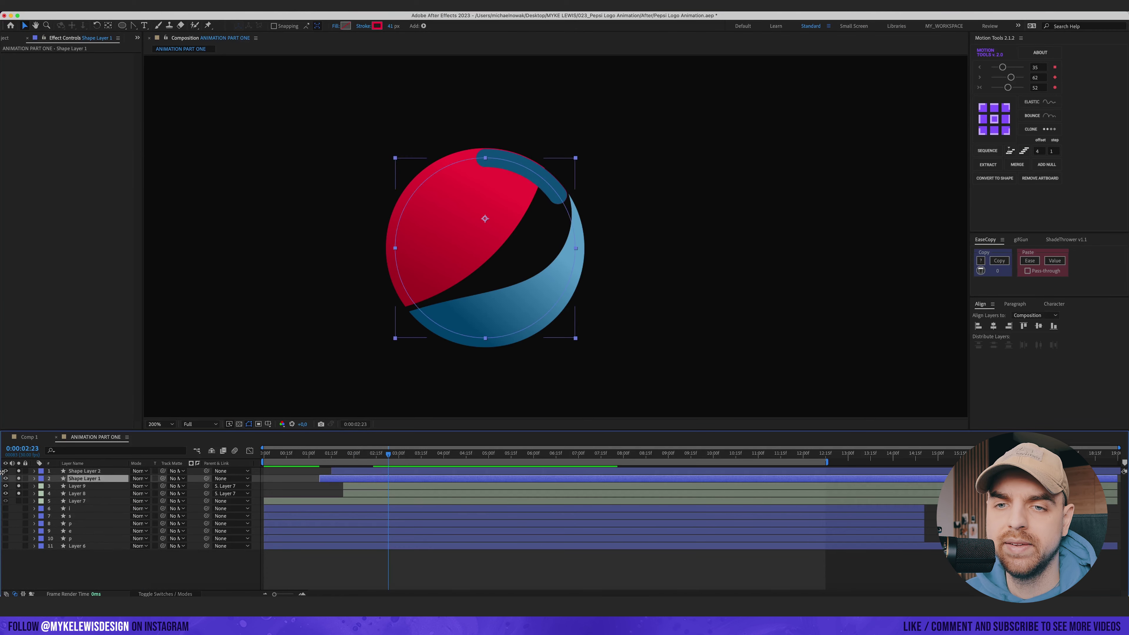
# - Shift Layer 9 slightly earlier and trim the end of the red stroke on Shape Layer 1 at 1:22
pyautogui.moveTo(389, 454); pyautogui.dragTo(341, 454)
pyautogui.press('u')
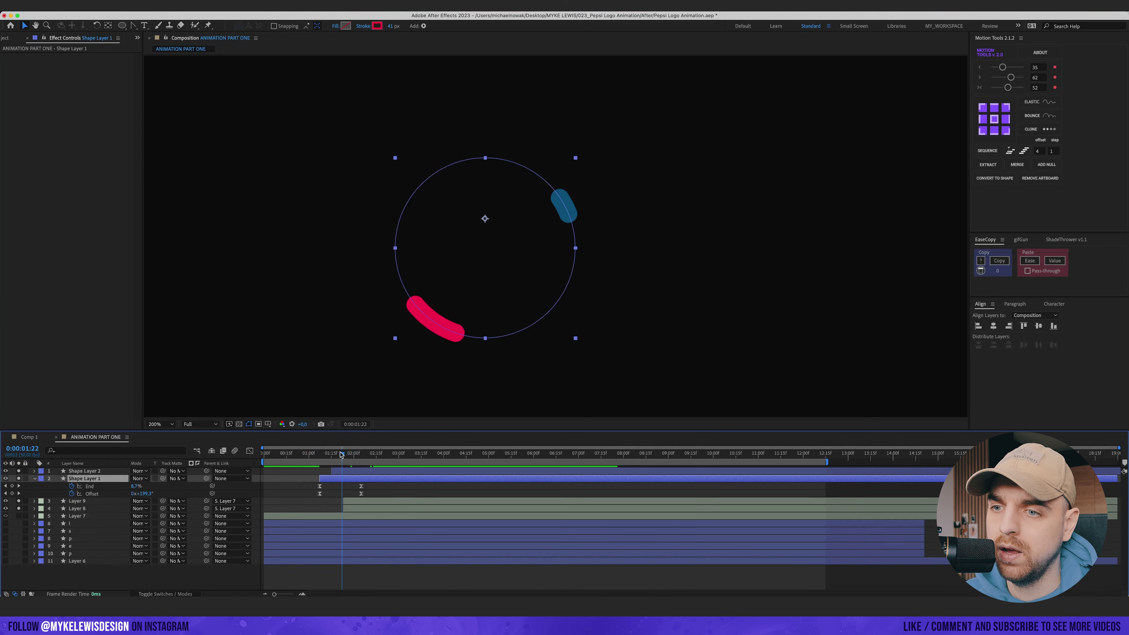
pyautogui.click(349, 508)
pyautogui.click(368, 502)
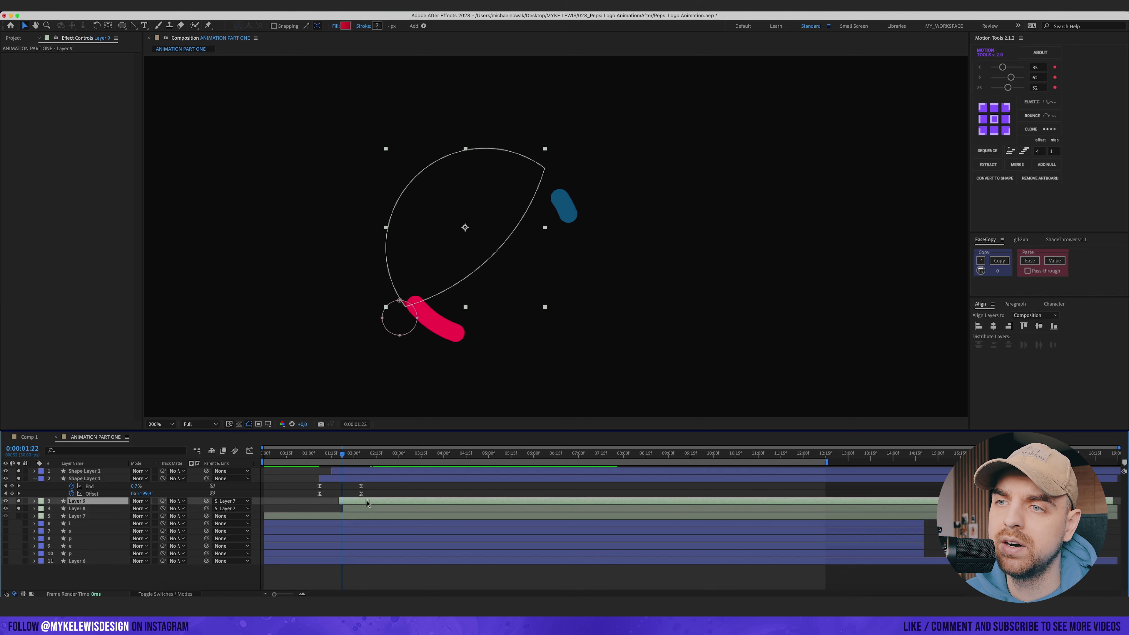
pyautogui.click(328, 479)
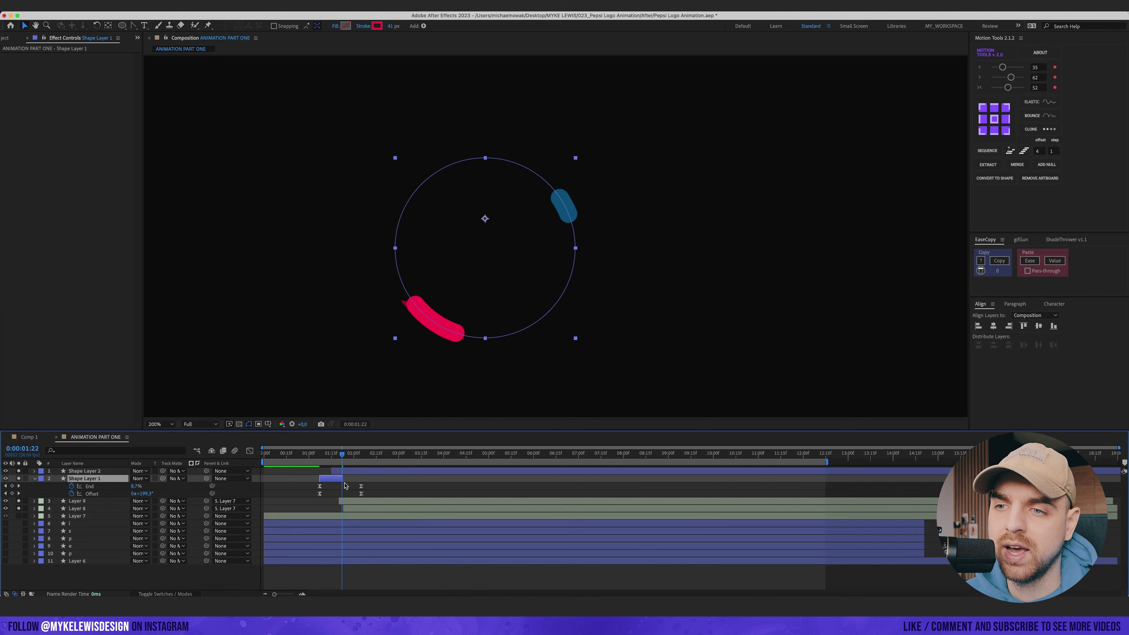
# - Set the trim Offset of the blue stroke on Shape Layer 2 to about 1x+18° at 2:13
pyautogui.moveTo(342, 458); pyautogui.dragTo(373, 456)
pyautogui.click(369, 470)
pyautogui.press('u')
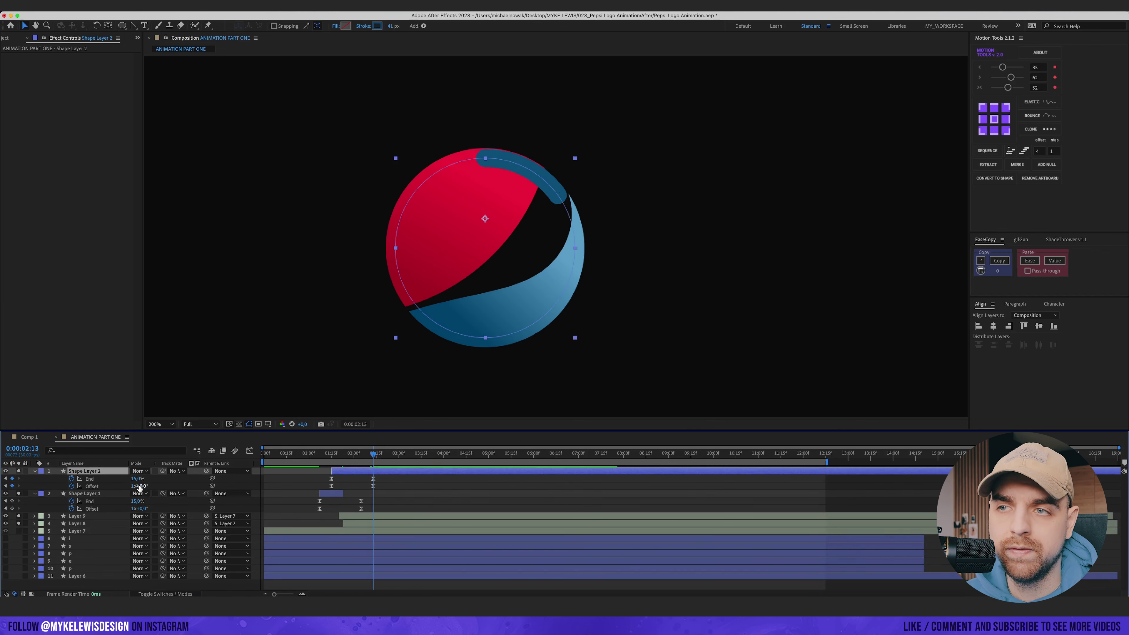
pyautogui.moveTo(139, 487); pyautogui.dragTo(147, 487)
# - Delay Layer 8 so it starts just before 2:13, and trim the end of Shape Layer 2 at 2:13
pyautogui.click(380, 516)
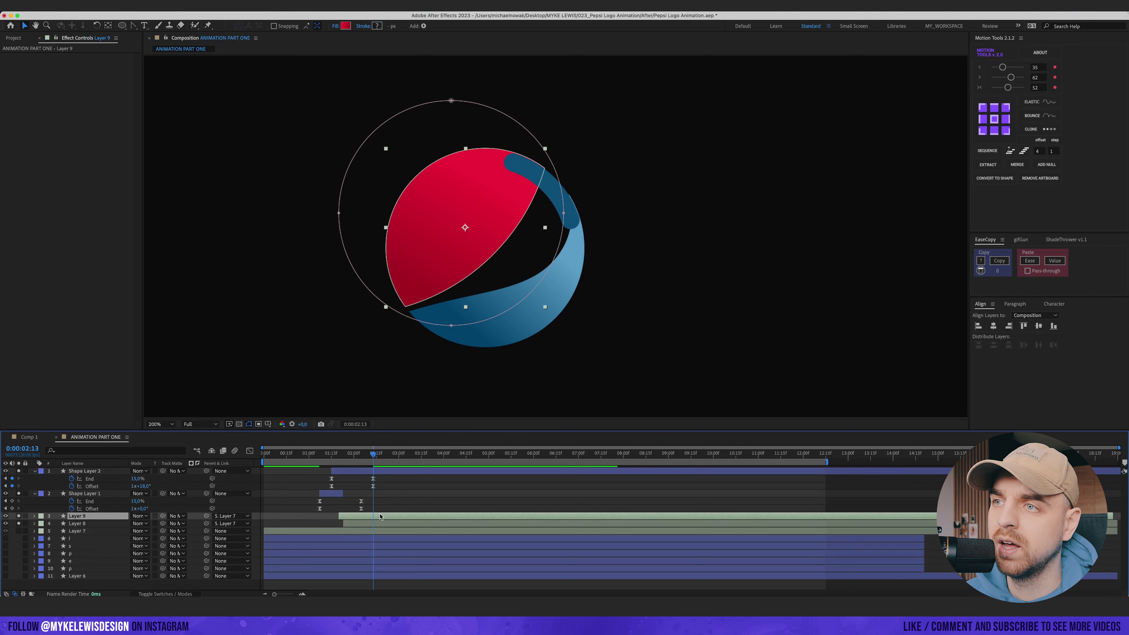
pyautogui.click(381, 523)
pyautogui.moveTo(382, 523); pyautogui.dragTo(407, 523)
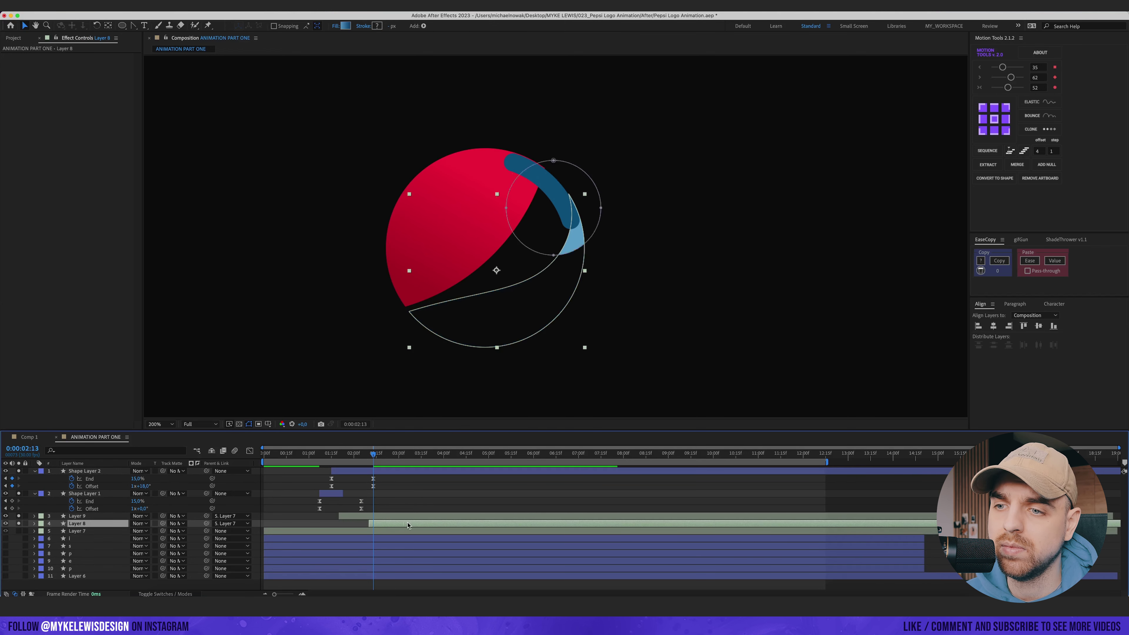
pyautogui.click(391, 473)
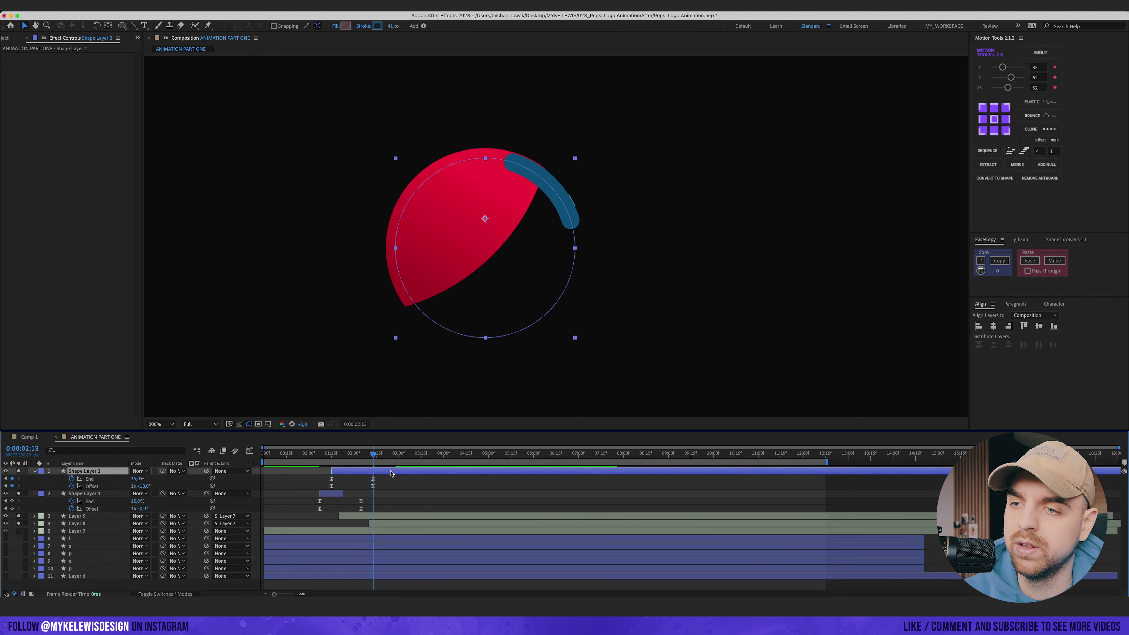
pyautogui.hotkey('alt', ']')
# - Set Shape Layer 2's trim Offset at 1:15 to about -187° and shift Layer 8 to start at about 1:27
pyautogui.moveTo(374, 455); pyautogui.dragTo(331, 454)
pyautogui.moveTo(149, 486); pyautogui.dragTo(75, 495)
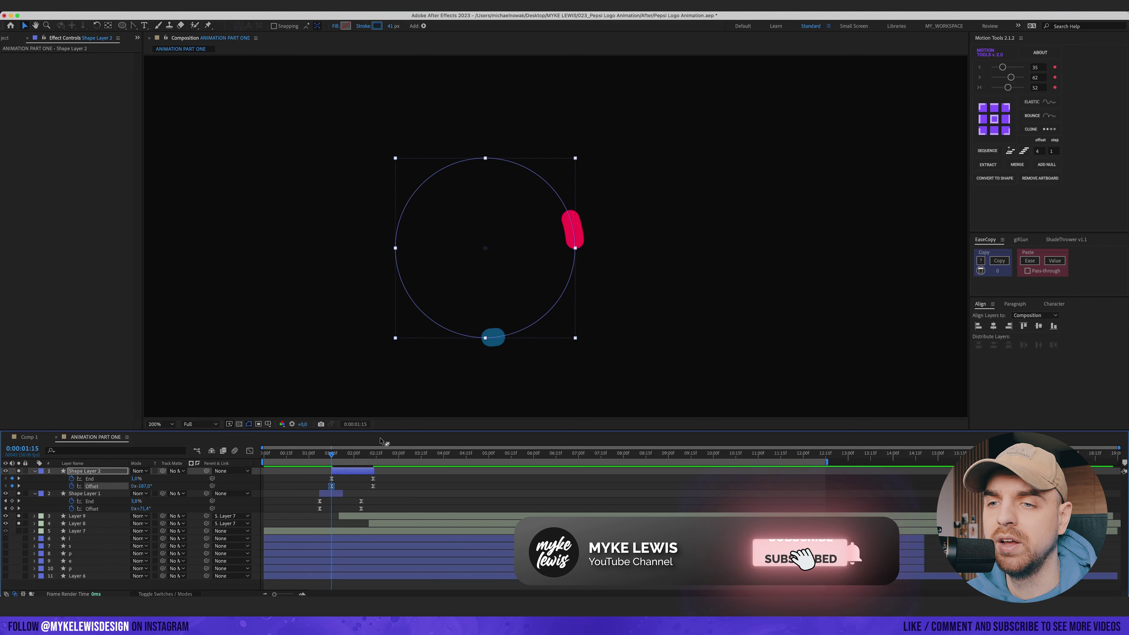
pyautogui.click(350, 454)
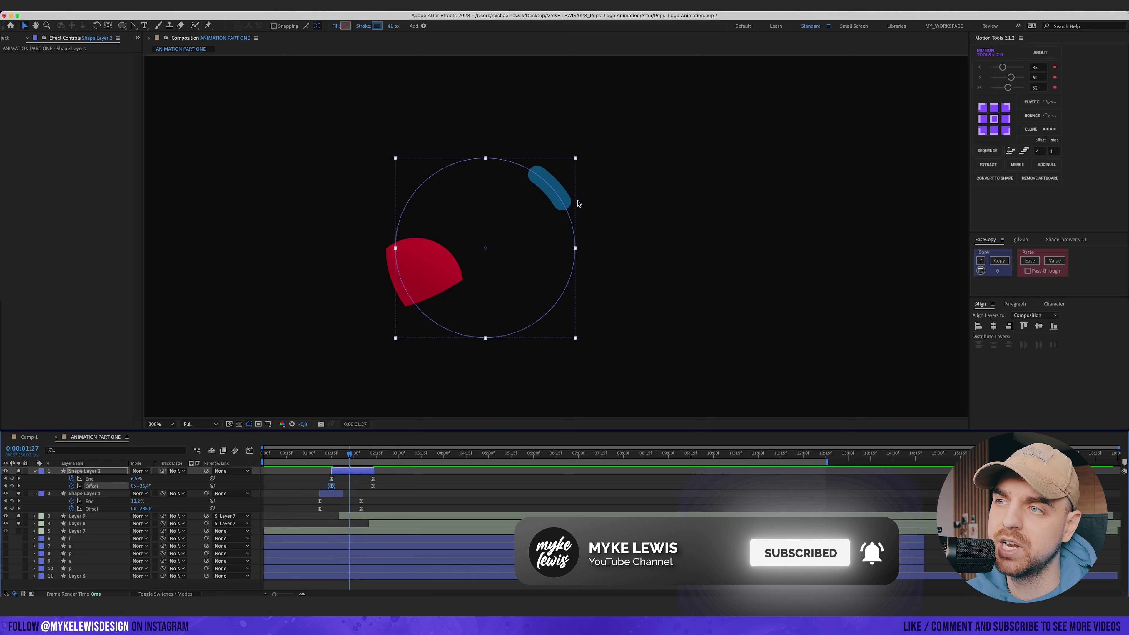
pyautogui.click(382, 526)
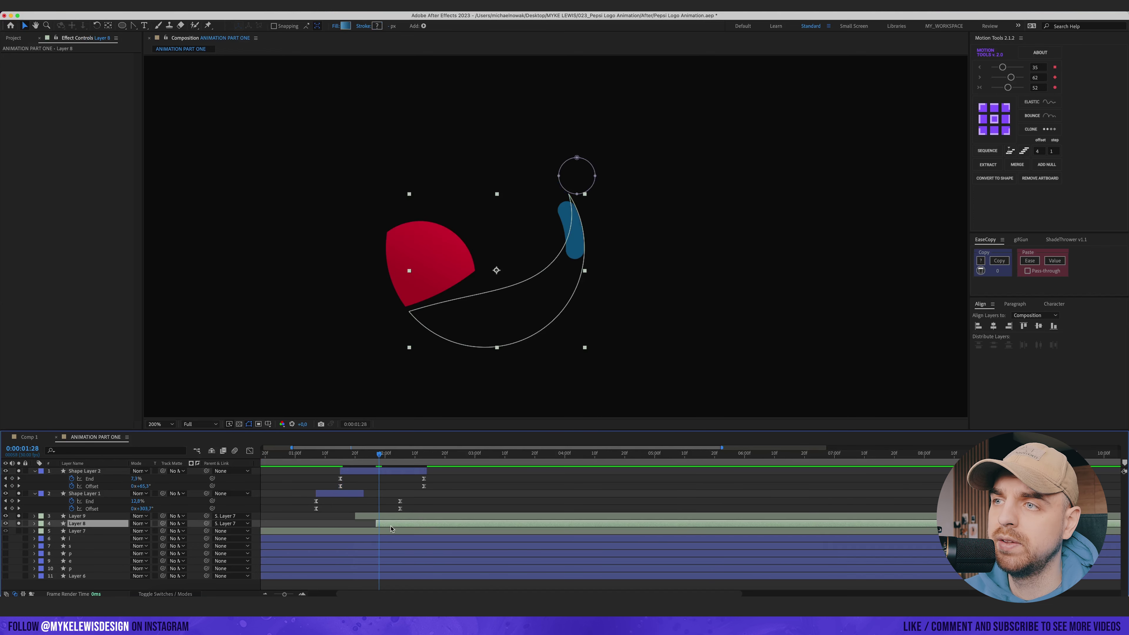
# - Move Layer 8's last mask path keyframe earlier to about 2:05 and trim the end of Shape Layer 2 at 1:28
pyautogui.press('u')
pyautogui.click(421, 539)
pyautogui.click(383, 471)
pyautogui.hotkey('alt', ']')
pyautogui.moveTo(421, 539); pyautogui.dragTo(401, 538)
pyautogui.moveTo(380, 456); pyautogui.dragTo(380, 458)
pyautogui.moveTo(382, 471); pyautogui.dragTo(378, 471)
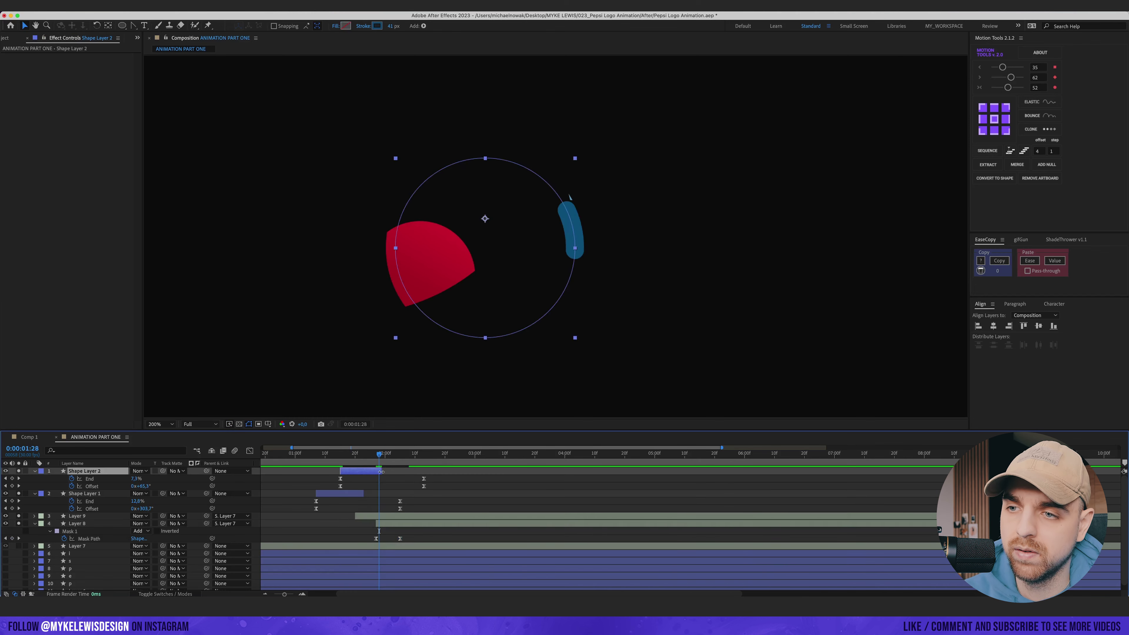
# - Preview the wave animation from about 1:01 and examine the frames where the strokes hand over to the waves
pyautogui.click(313, 455)
pyautogui.press('space')
pyautogui.scroll(-1, 509, 325)
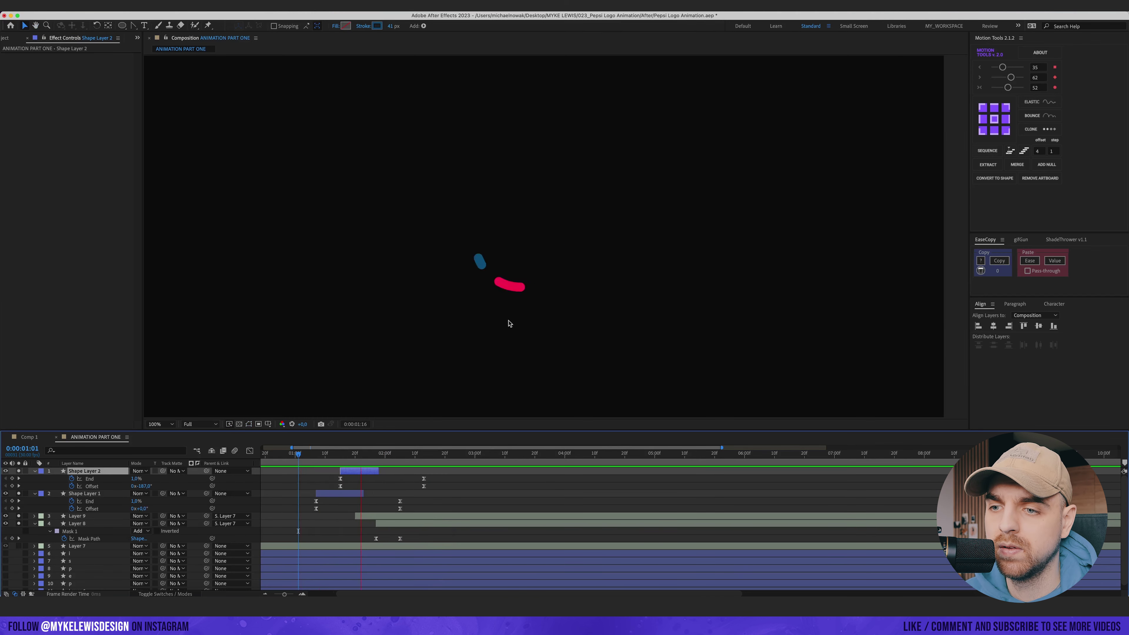
pyautogui.click(361, 456)
pyautogui.moveTo(360, 454); pyautogui.dragTo(304, 454)
pyautogui.press('space')
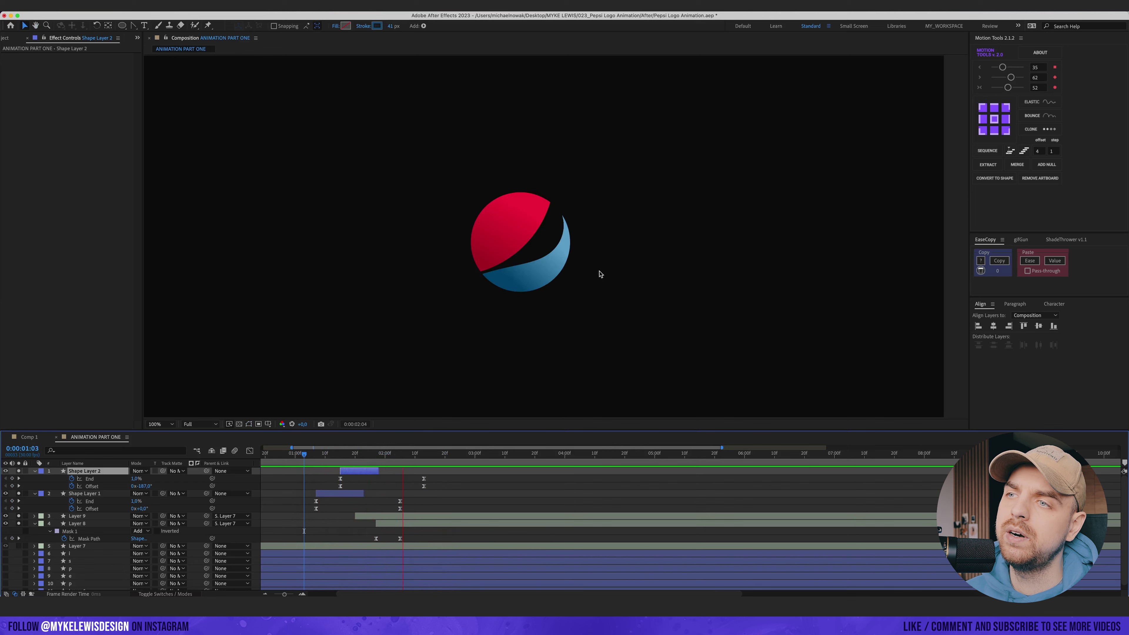
pyautogui.moveTo(575, 219); pyautogui.dragTo(463, 271)
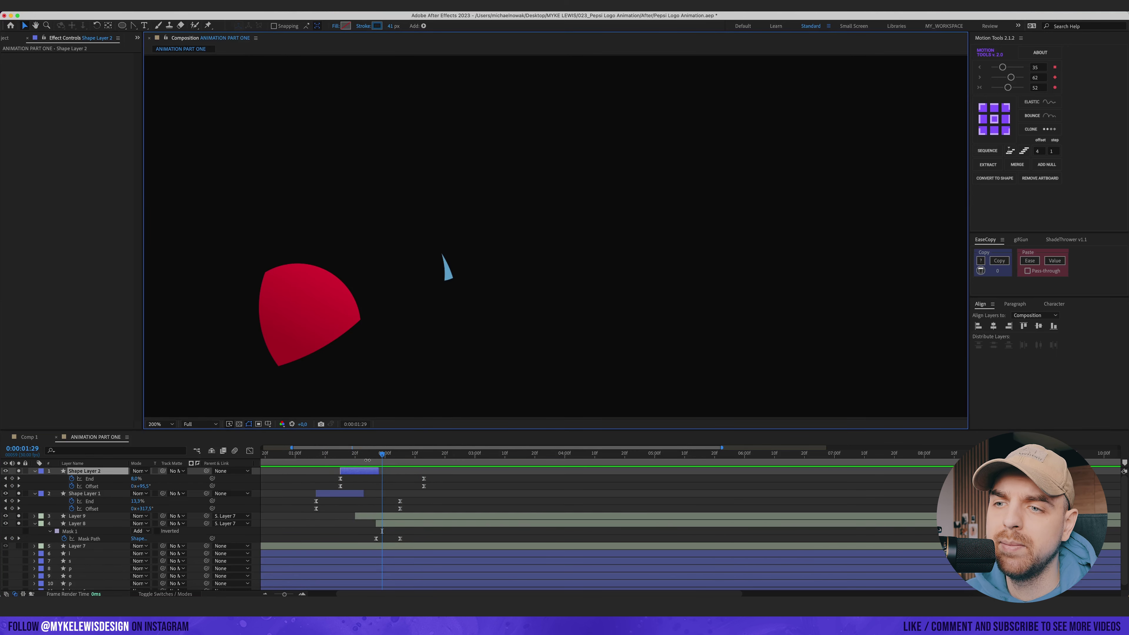
pyautogui.click(370, 454)
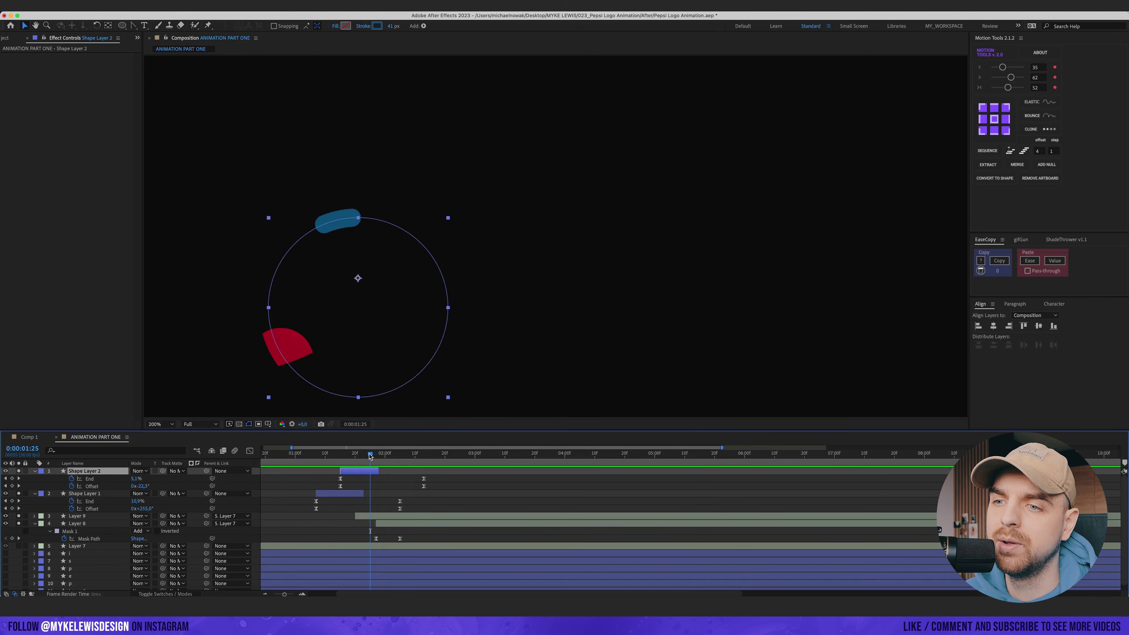
pyautogui.moveTo(369, 457); pyautogui.dragTo(381, 458)
# - Sample the waves' colours for the strokes of Shape Layer 2 (light blue) and Shape Layer 1 (dark red A20A20)
pyautogui.click(377, 26)
pyautogui.click(879, 273)
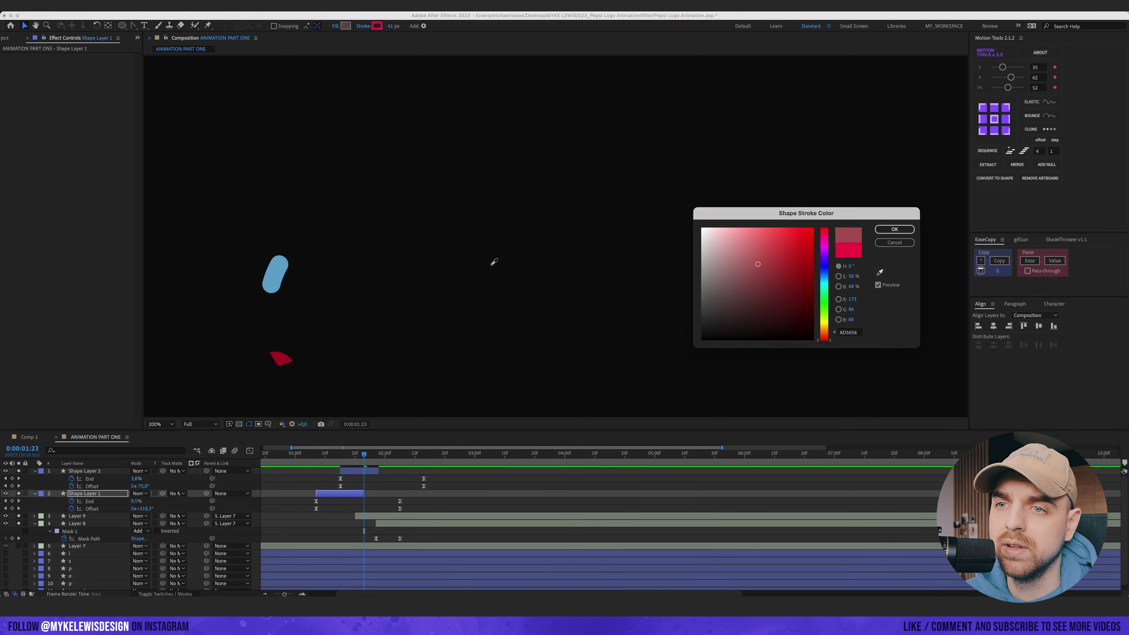
pyautogui.click(285, 350)
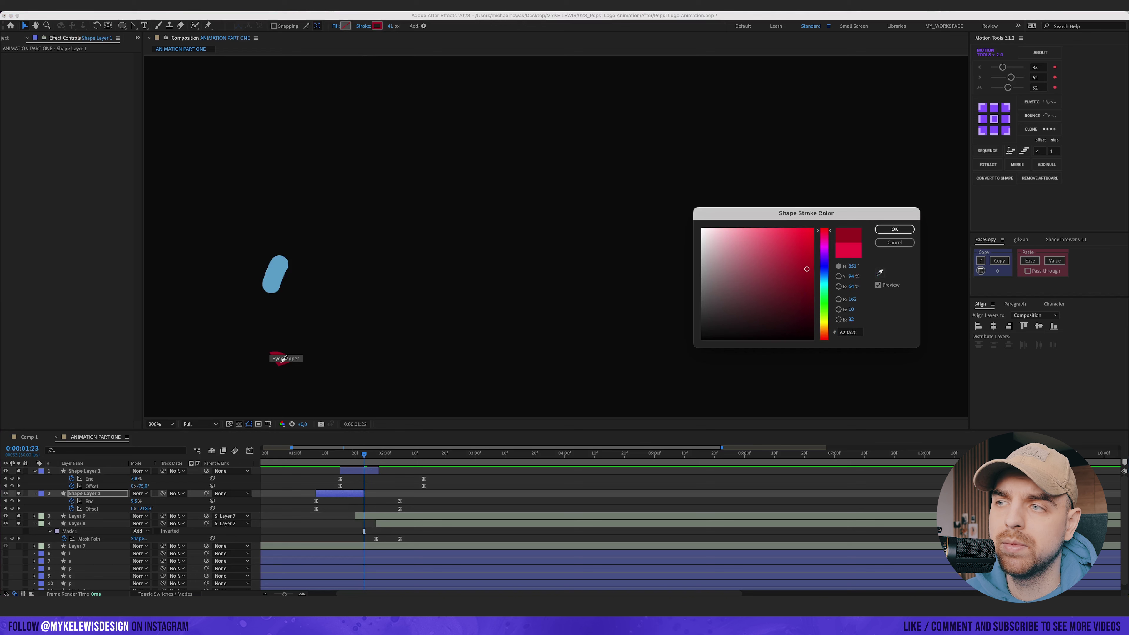
pyautogui.click(894, 229)
pyautogui.click(411, 411)
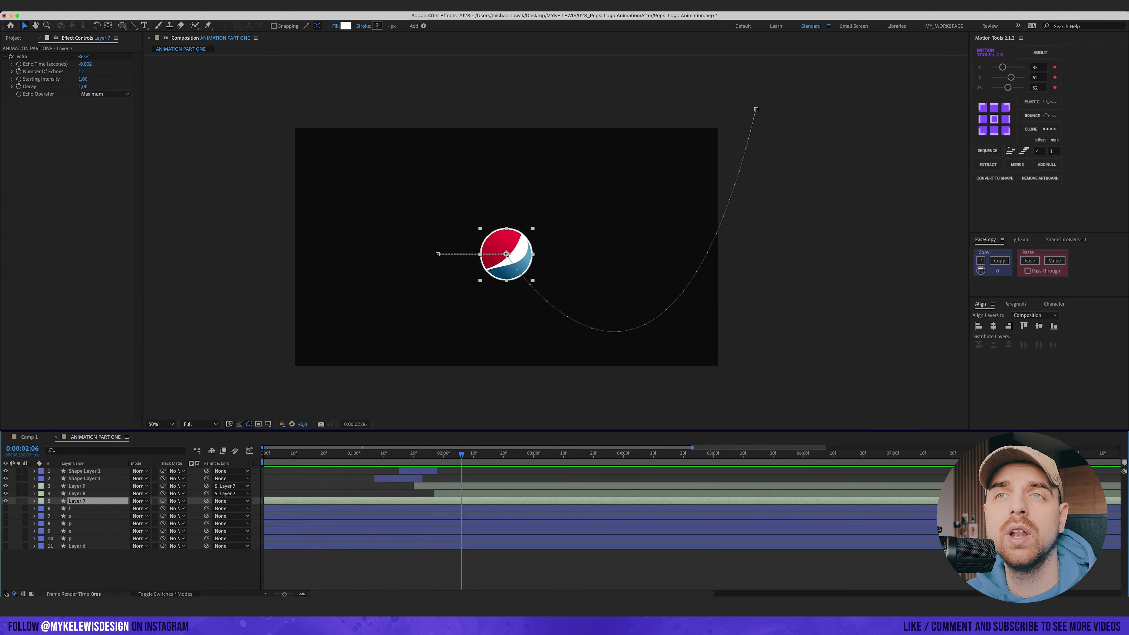
# - Draw a small red circle on a new shape layer above Layer 7 and centre its anchor point
pyautogui.click(154, 6)
pyautogui.moveTo(195, 18)
pyautogui.click(293, 67)
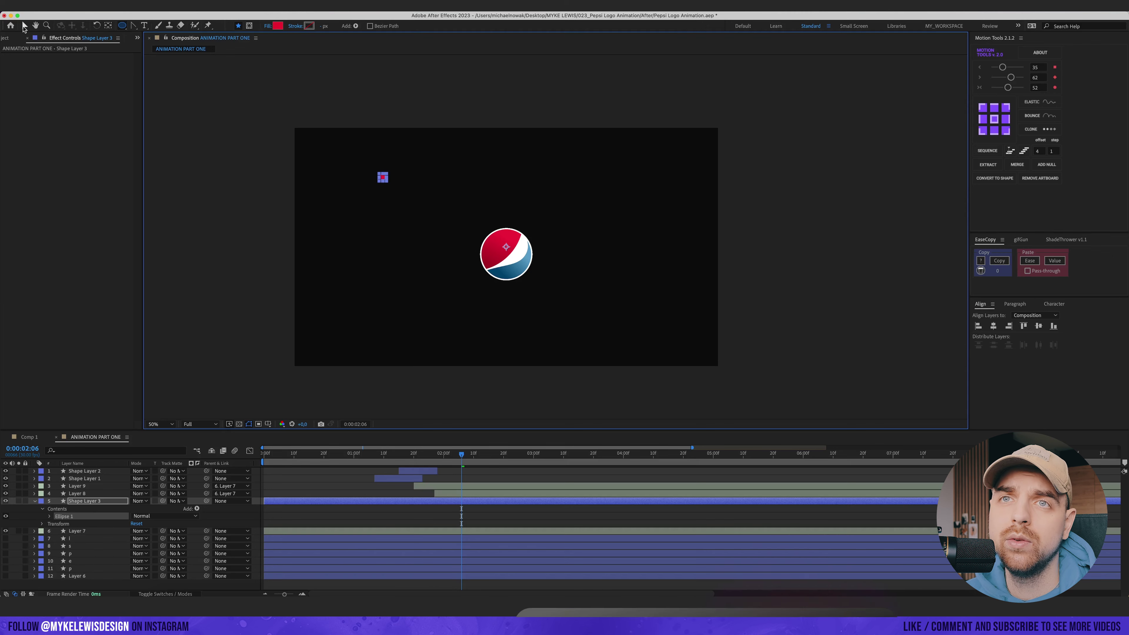
pyautogui.click(24, 26)
pyautogui.press('.')
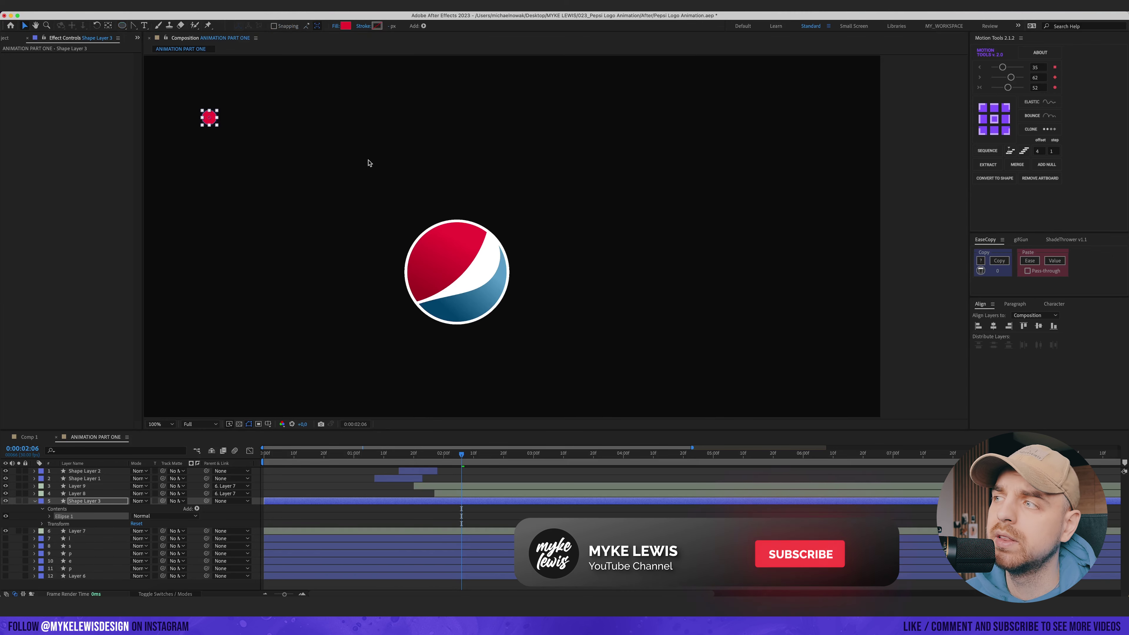
pyautogui.moveTo(369, 161); pyautogui.dragTo(435, 184)
pyautogui.click(994, 118)
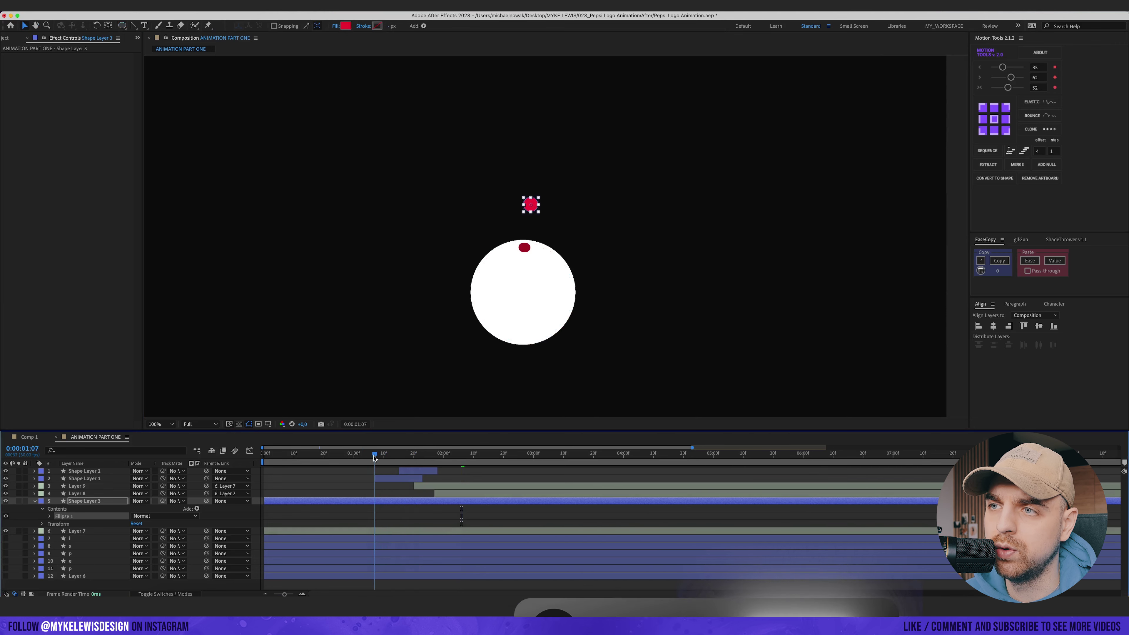
# - Place the red circle over the start of the red stroke at 1:07 and set its ellipse size to about 43 px
pyautogui.press('.')
pyautogui.moveTo(515, 167); pyautogui.dragTo(497, 252)
pyautogui.press('.')
pyautogui.click(43, 523)
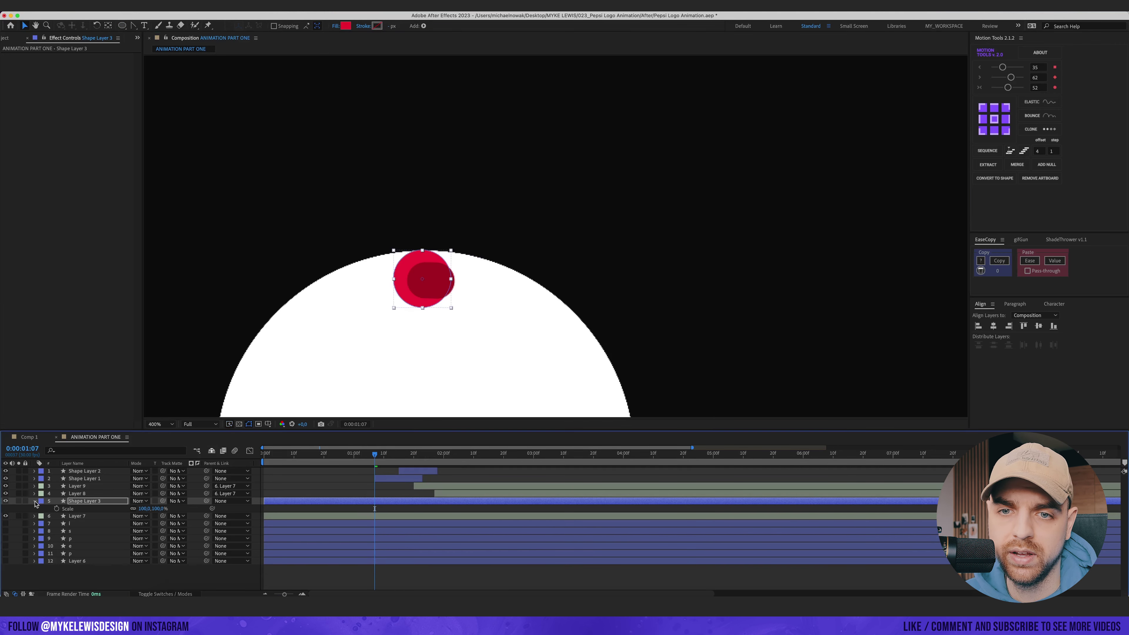
pyautogui.click(42, 509)
pyautogui.click(42, 508)
pyautogui.click(50, 516)
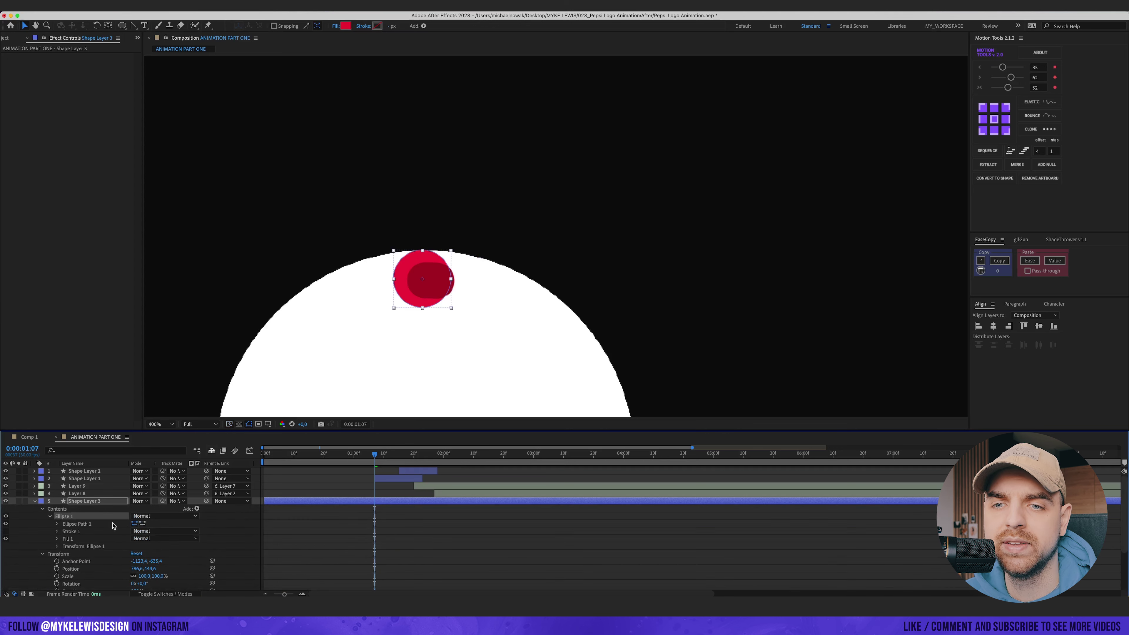
pyautogui.click(57, 523)
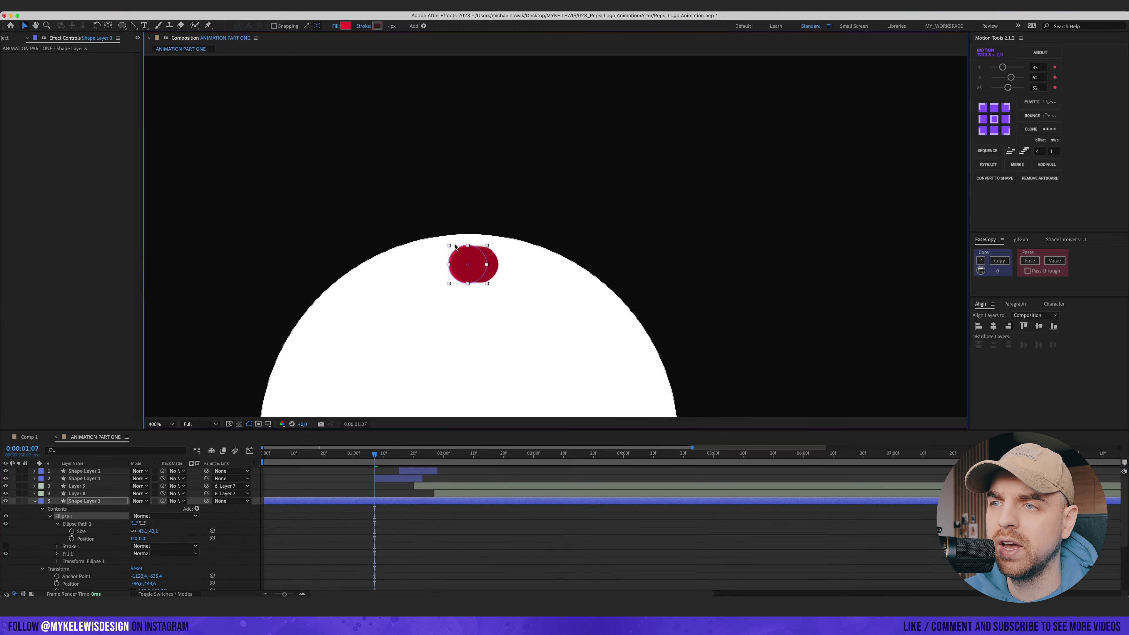
pyautogui.press('/')
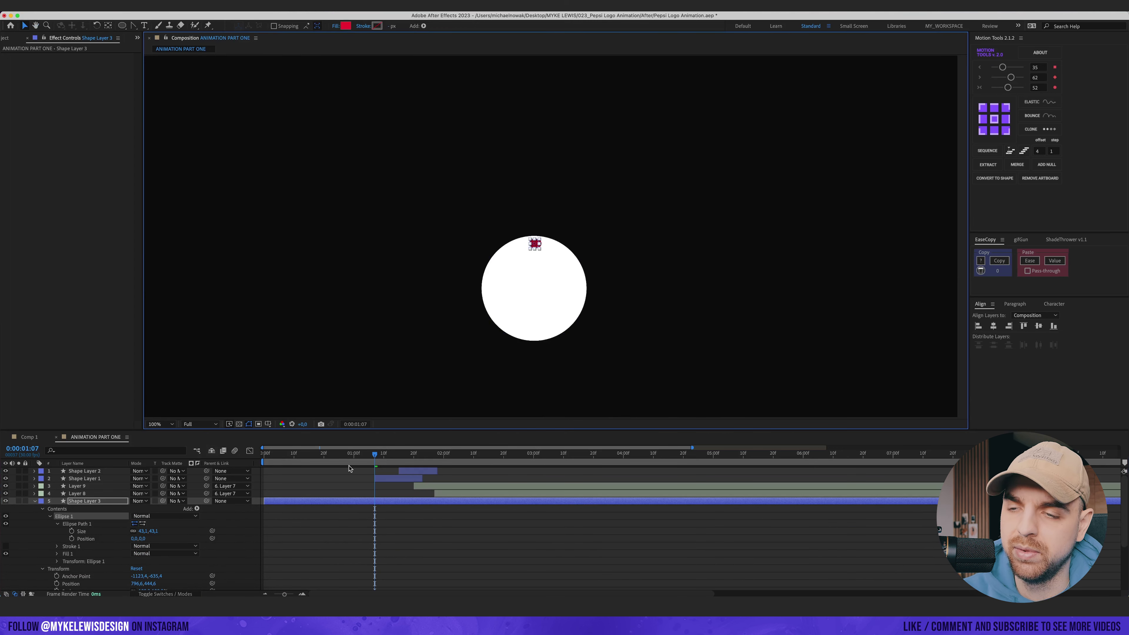
# - Trim the end of Shape Layer 3 at 1:07 and check how the circle meets the stroke
pyautogui.hotkey('alt', ']')
pyautogui.press('.')
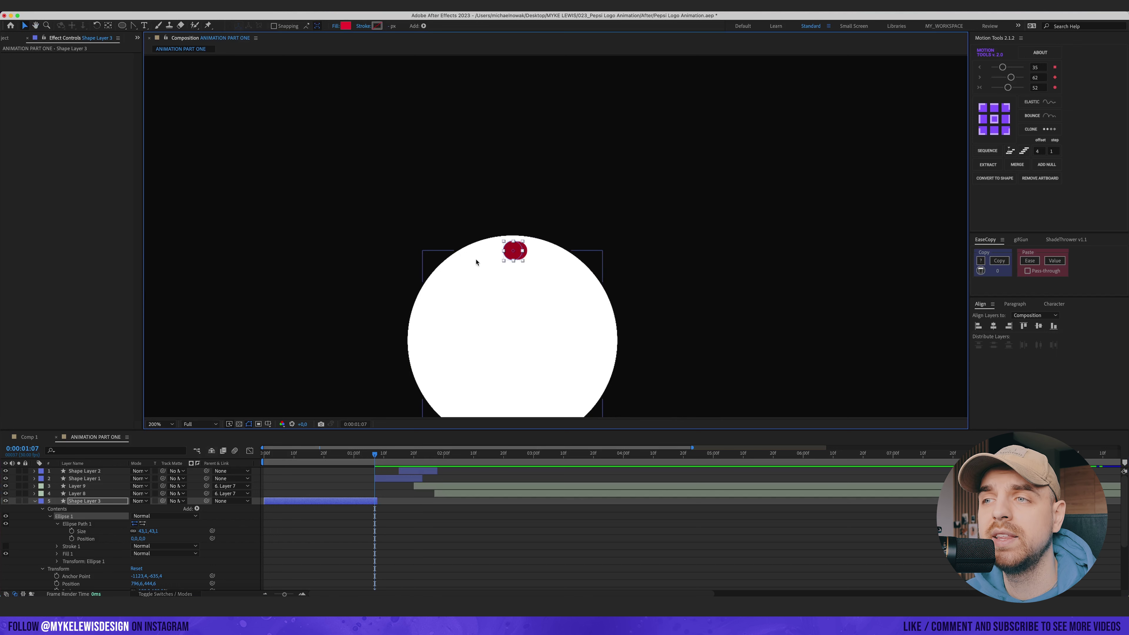
pyautogui.moveTo(536, 312); pyautogui.dragTo(534, 298)
pyautogui.press(',')
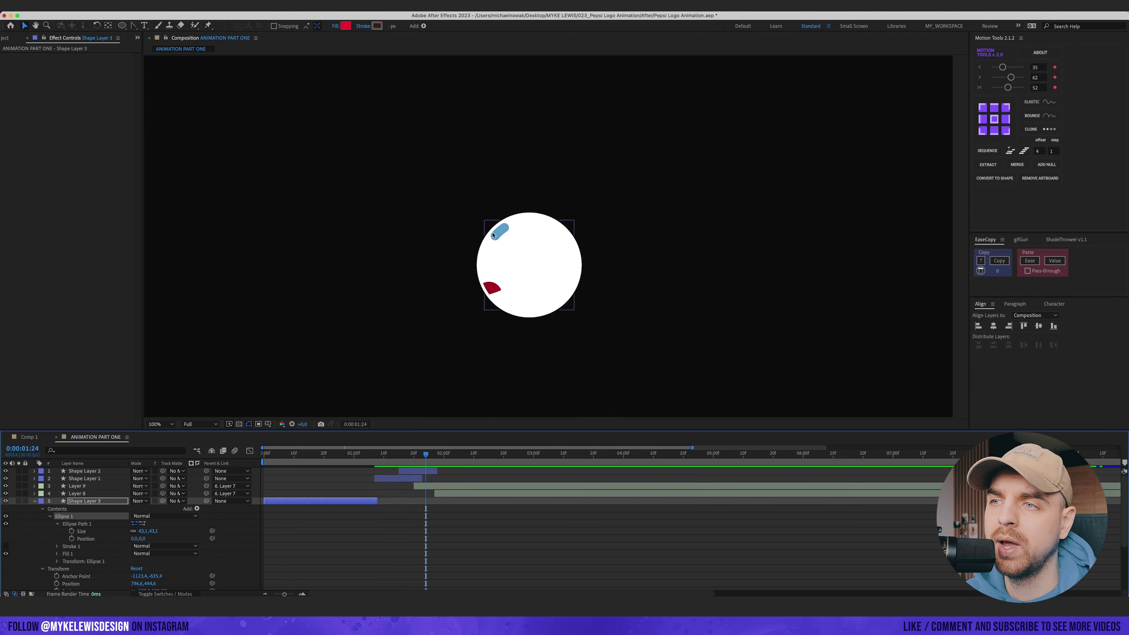
# - Keyframe Shape Layer 3's Position on the white circle at 1:05 and near the canvas's upper-left corner at 0:13
pyautogui.moveTo(398, 454); pyautogui.dragTo(368, 457)
pyautogui.press(',')
pyautogui.press('.')
pyautogui.moveTo(563, 274); pyautogui.dragTo(516, 291)
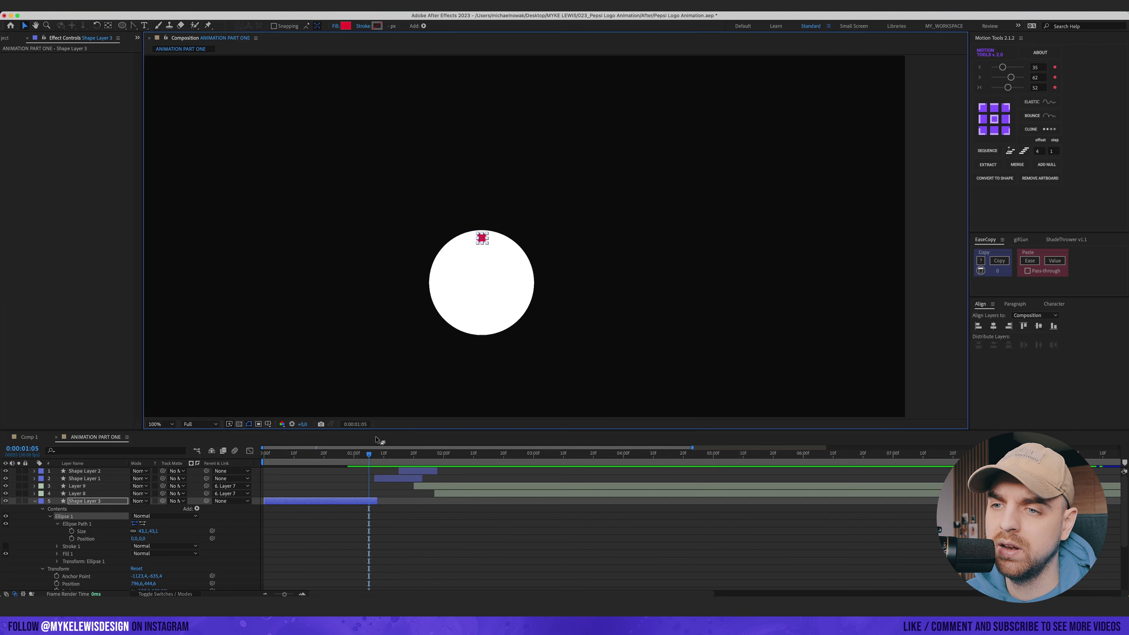
pyautogui.press('p')
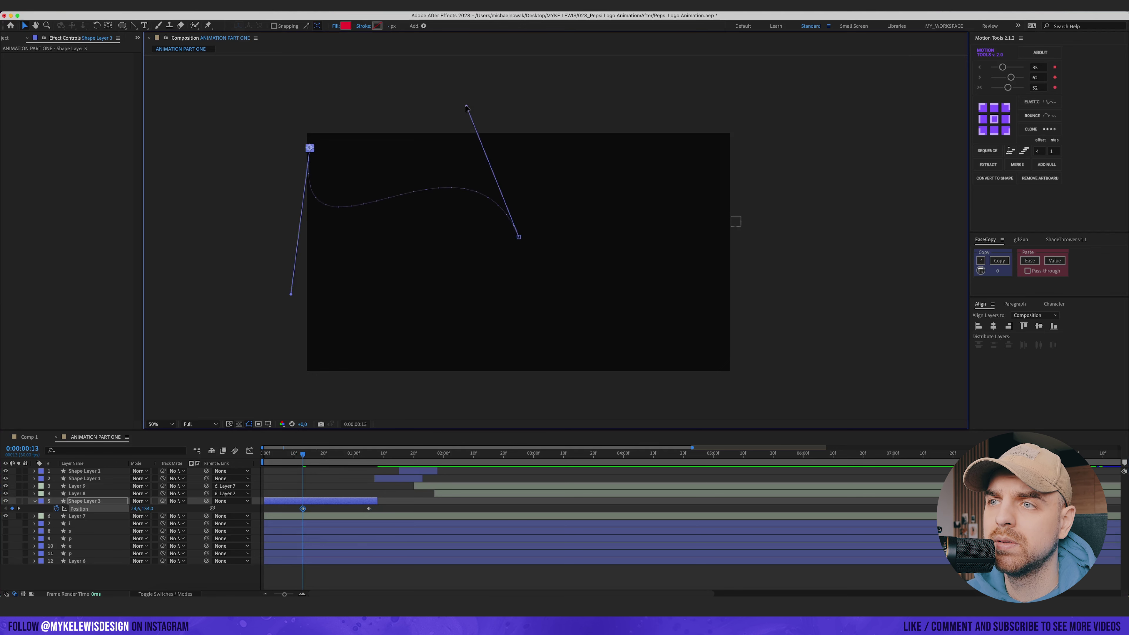
# - Move Shape Layer 3's 0:13 position outside the canvas, bend its motion path into a curve and ease the keyframes
pyautogui.moveTo(311, 149); pyautogui.dragTo(272, 150)
pyautogui.moveTo(252, 298); pyautogui.dragTo(313, 330)
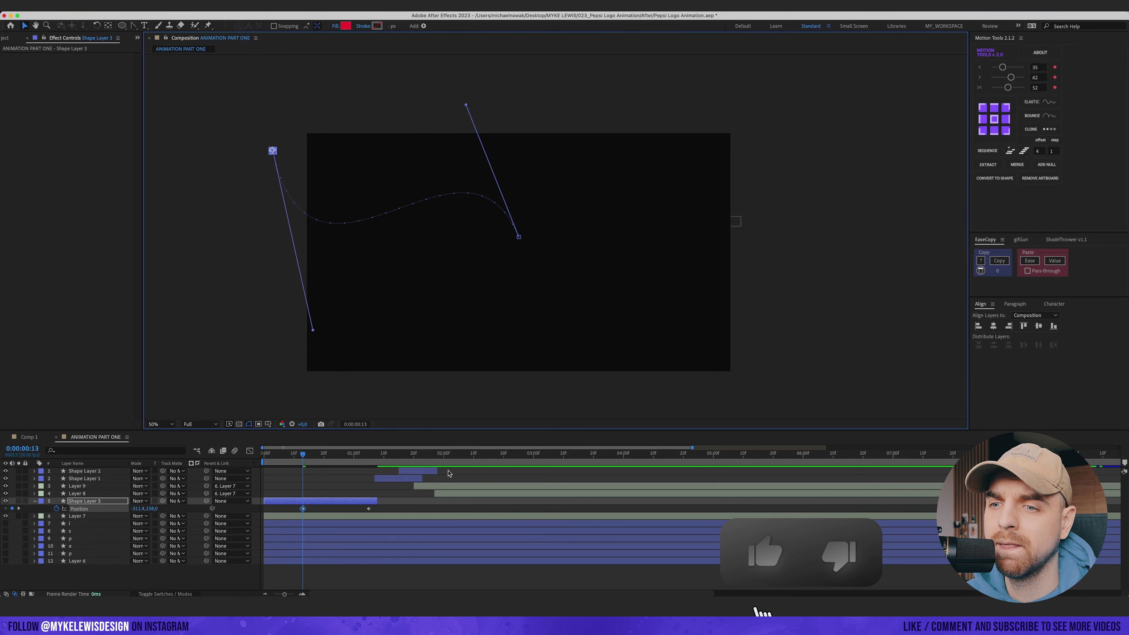
pyautogui.press('F9')
pyautogui.press('space')
# - Apply Echo to Shape Layer 3 with 12 echoes and the Maximum operator, and start the layer at 0:13
pyautogui.hotkey('ctrl', 'space')
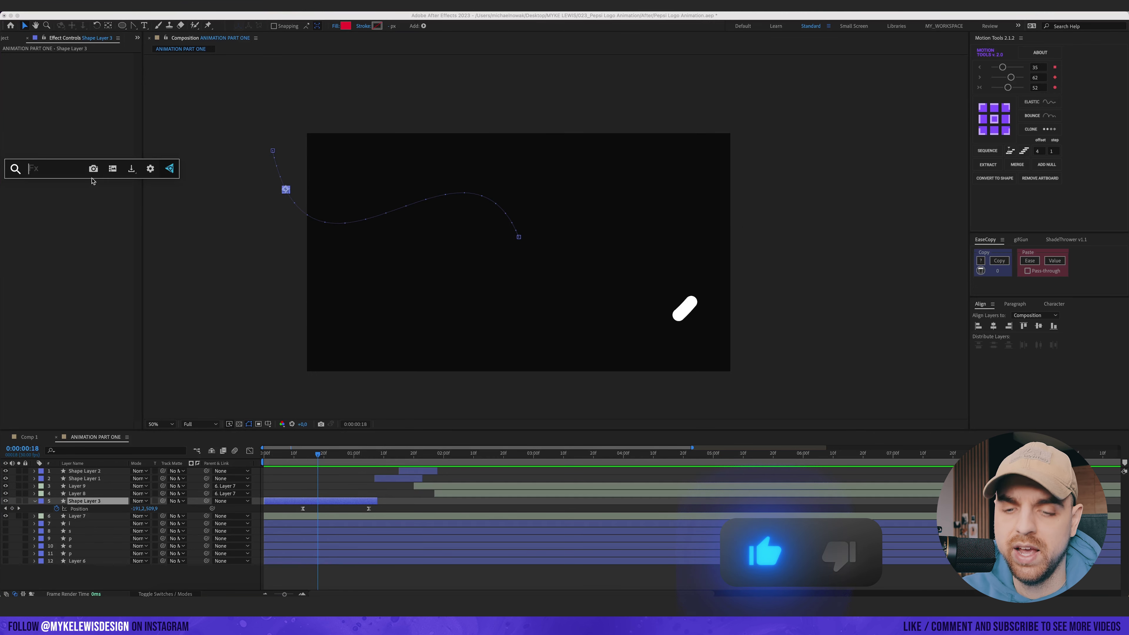
pyautogui.write('ech')
pyautogui.click(87, 206)
pyautogui.moveTo(79, 72); pyautogui.dragTo(90, 67)
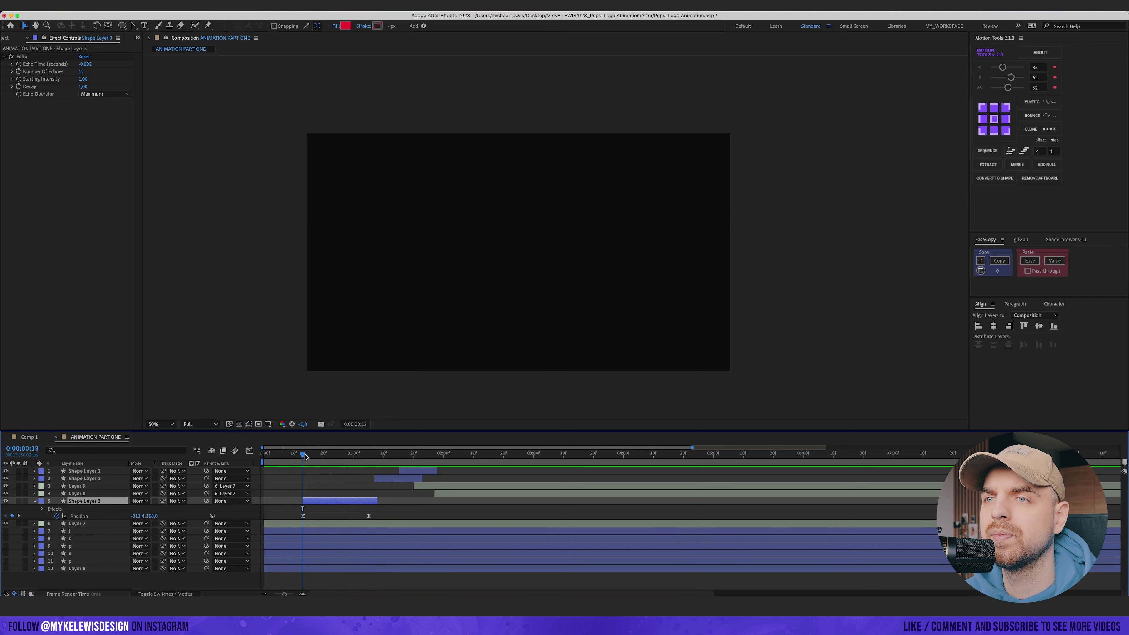
pyautogui.press('space')
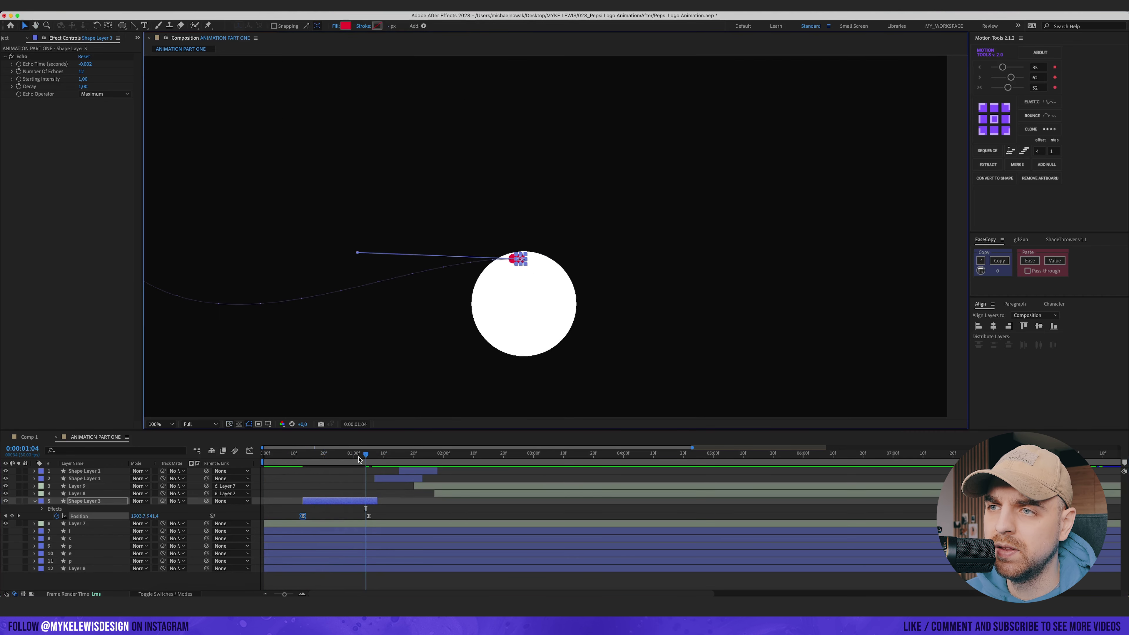
# - Try a longer outgoing ease on Shape Layer 1's first Offset keyframe at 1:07
pyautogui.moveTo(365, 455); pyautogui.dragTo(379, 455)
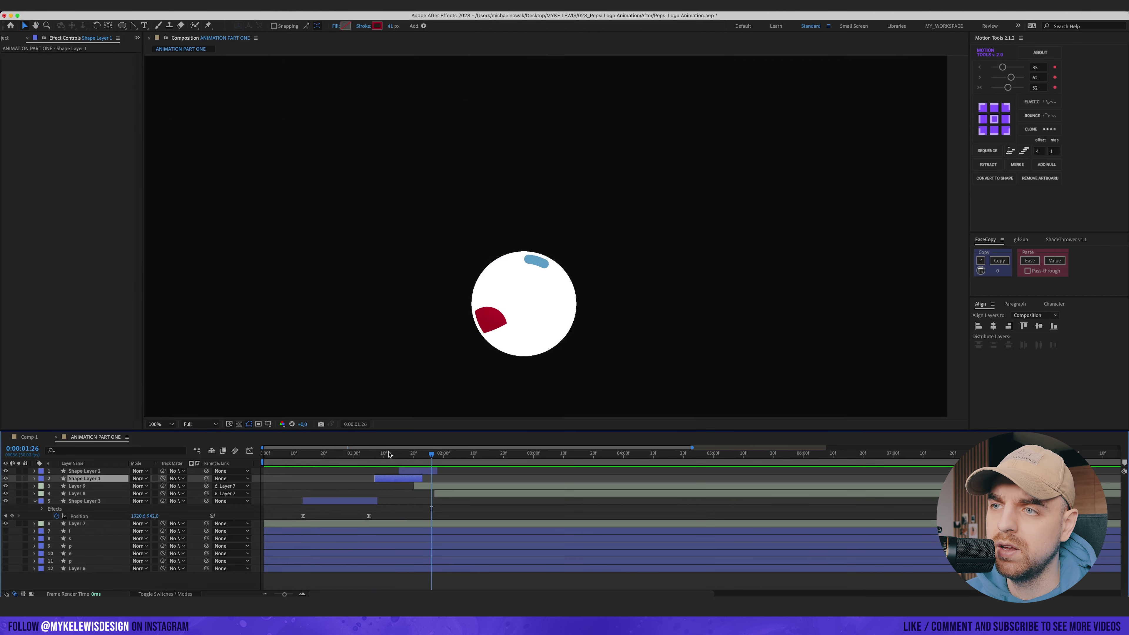
pyautogui.click(381, 454)
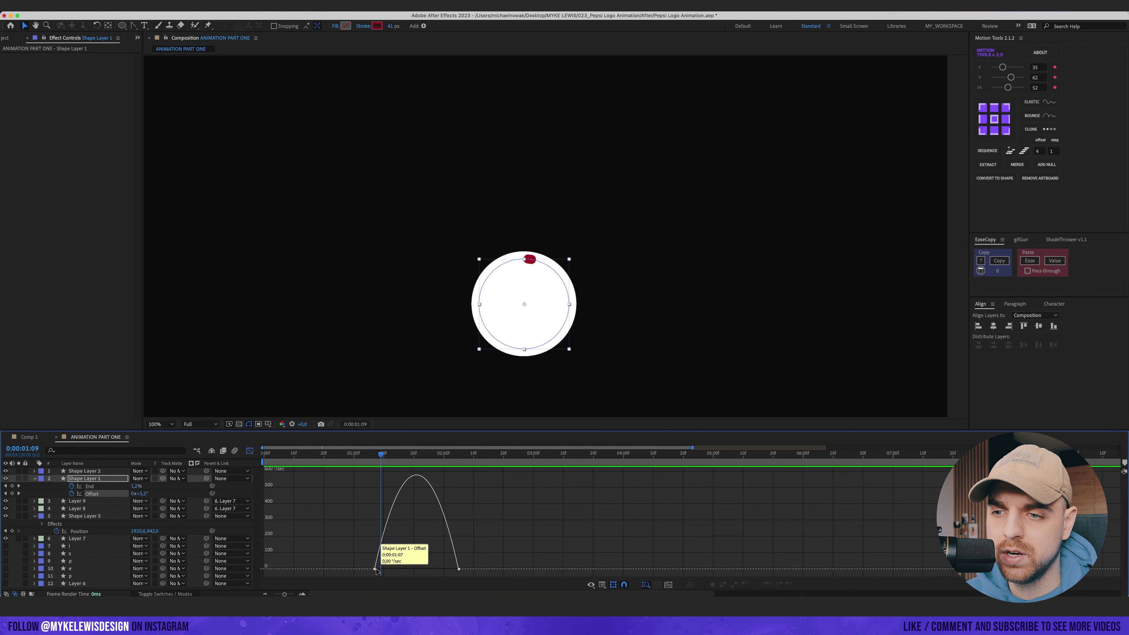
pyautogui.click(375, 569)
pyautogui.moveTo(389, 569); pyautogui.dragTo(420, 570)
pyautogui.moveTo(380, 456)
pyautogui.mouseDown()
pyautogui.moveTo(431, 434)
pyautogui.moveTo(378, 459)
pyautogui.moveTo(305, 455)
pyautogui.moveTo(372, 456)
pyautogui.mouseUp()
pyautogui.hotkey('shift', 'F3')
# - Try moving Shape Layer 1's trim animation about four frames earlier, starting at 1:03
pyautogui.press(',')
pyautogui.press(',')
pyautogui.press('.')
pyautogui.click(450, 490)
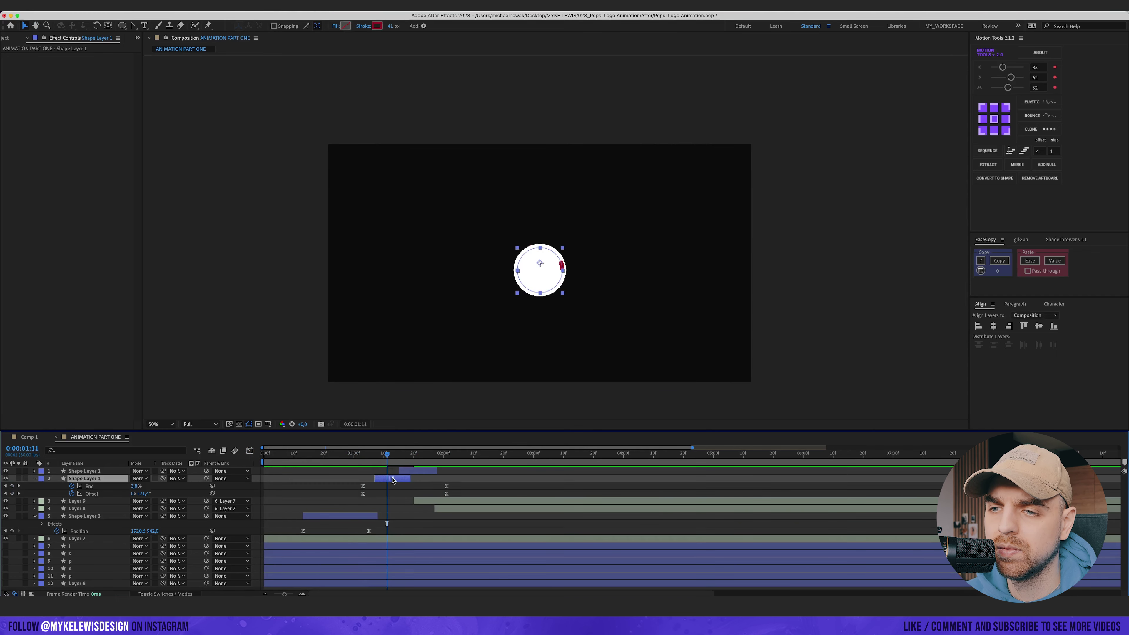
pyautogui.moveTo(387, 455); pyautogui.dragTo(392, 480)
pyautogui.press('.')
pyautogui.moveTo(385, 479); pyautogui.dragTo(375, 479)
# - Shift Shape Layer 3 about four frames later so its last Position keyframe falls at 1:09
pyautogui.moveTo(373, 454); pyautogui.dragTo(387, 455)
pyautogui.moveTo(364, 516); pyautogui.dragTo(377, 516)
pyautogui.moveTo(387, 455)
pyautogui.mouseDown()
pyautogui.moveTo(420, 455)
pyautogui.moveTo(380, 454)
pyautogui.mouseUp()
# - Set Shape Layer 3's fill to the red stroke's colour, A20A20, by sampling it
pyautogui.click(346, 26)
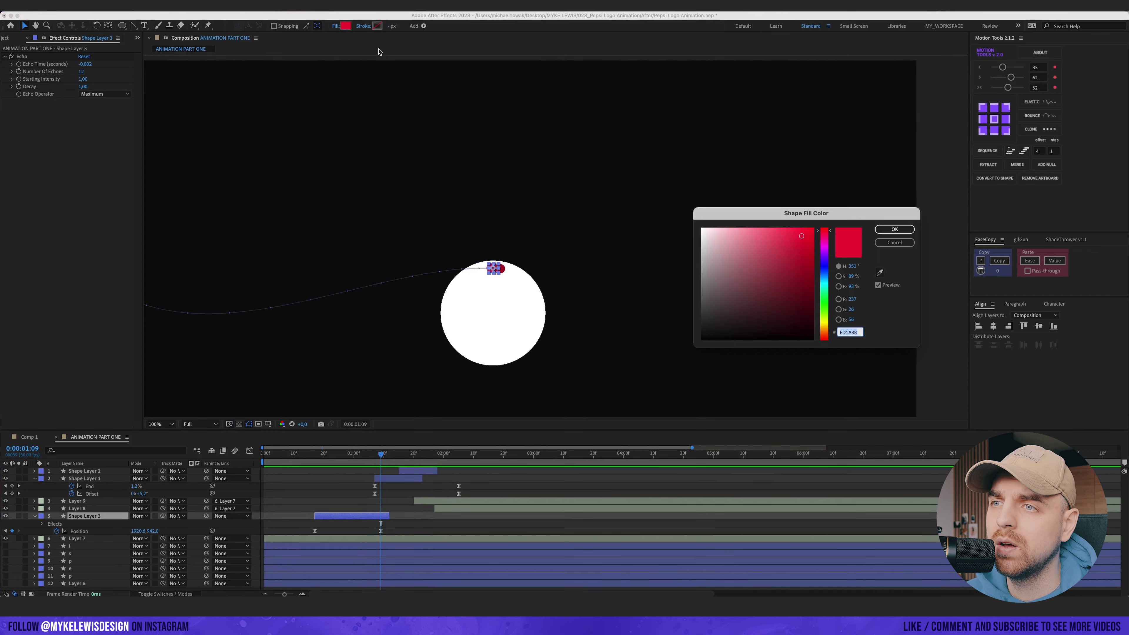
pyautogui.click(881, 273)
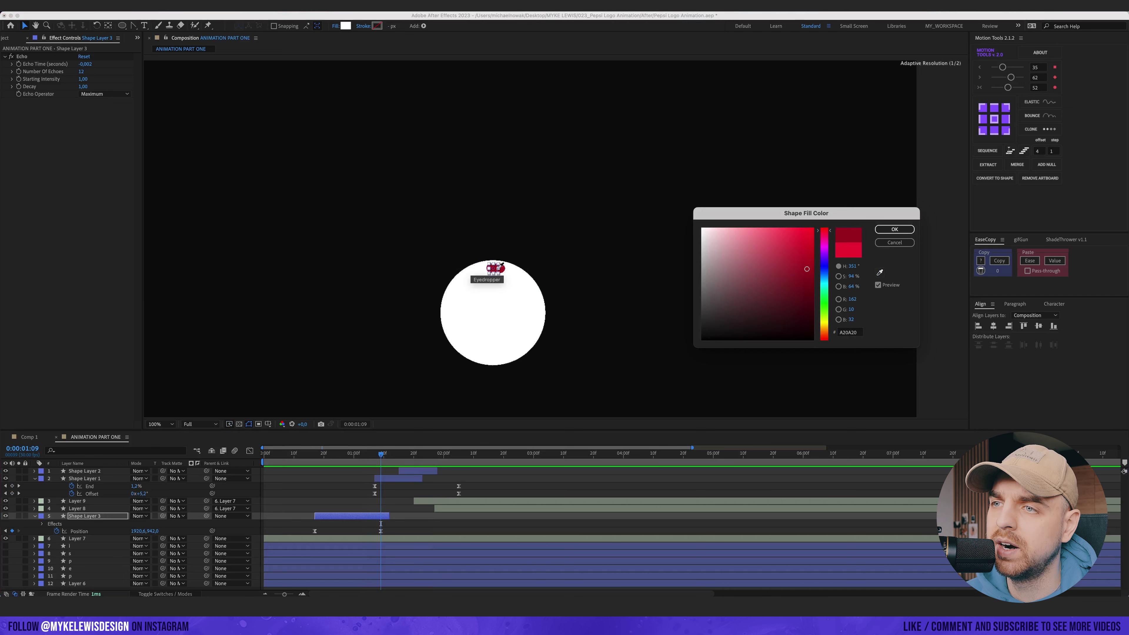
pyautogui.click(503, 267)
pyautogui.click(885, 233)
pyautogui.click(408, 490)
# - Nudge Shape Layer 3 in time so its Position keyframes fall at about 0:16 and 1:08
pyautogui.press('pageup')
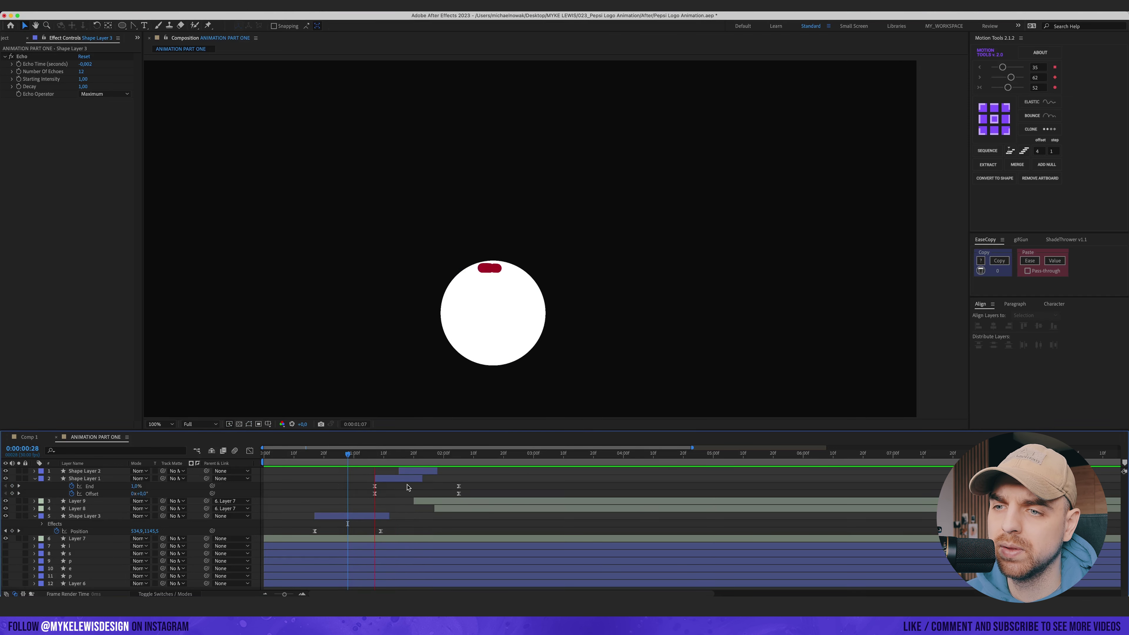
pyautogui.press('.')
pyautogui.press('.')
pyautogui.moveTo(381, 516); pyautogui.dragTo(385, 516)
pyautogui.press('pagedown')
pyautogui.hotkey('alt', 'pageup')
pyautogui.hotkey('alt', 'pageup')
pyautogui.press('pageup')
# - Trim the end of Shape Layer 3 to about 1:07 and preview its handover to the red stroke
pyautogui.moveTo(367, 341); pyautogui.dragTo(383, 342)
pyautogui.press(',')
pyautogui.press(',')
pyautogui.moveTo(380, 454)
pyautogui.mouseDown()
pyautogui.moveTo(436, 456)
pyautogui.moveTo(328, 456)
pyautogui.moveTo(368, 457)
pyautogui.mouseUp()
pyautogui.press('.')
pyautogui.moveTo(386, 517); pyautogui.dragTo(377, 516)
pyautogui.press('space')
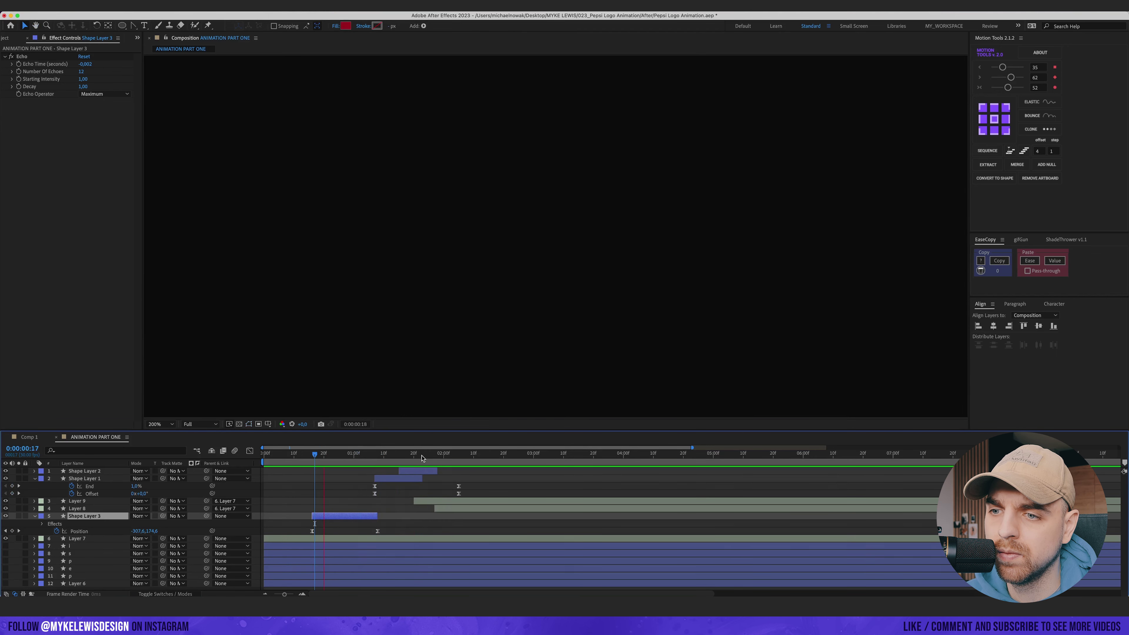
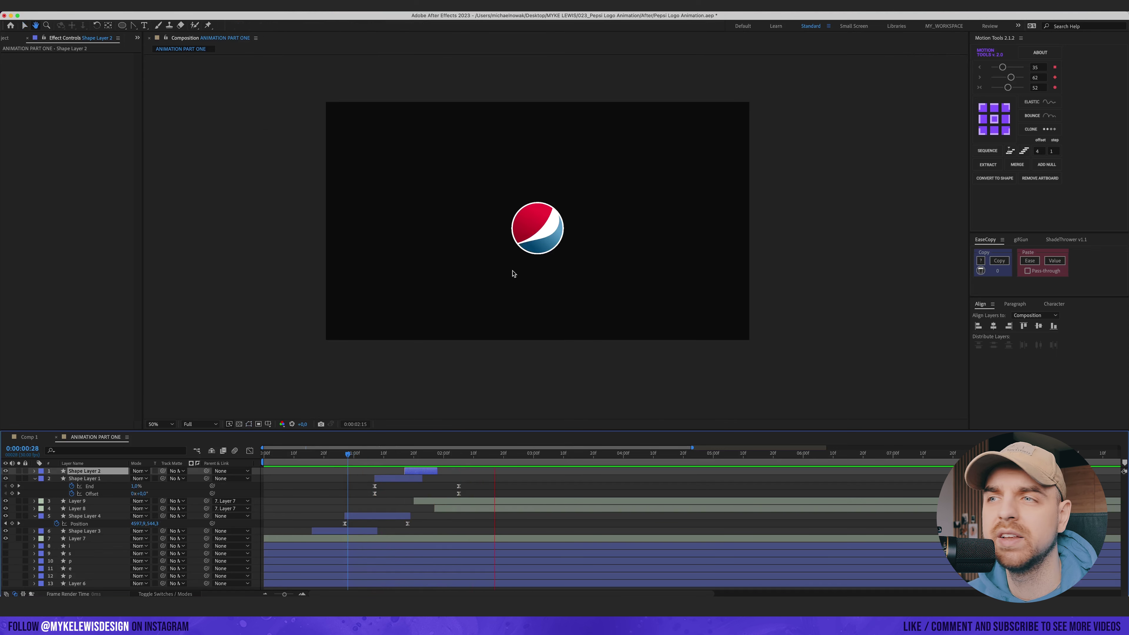
# - Play the logo animation from the beginning and save the project
pyautogui.press('space')
pyautogui.scroll(1, 512, 271)
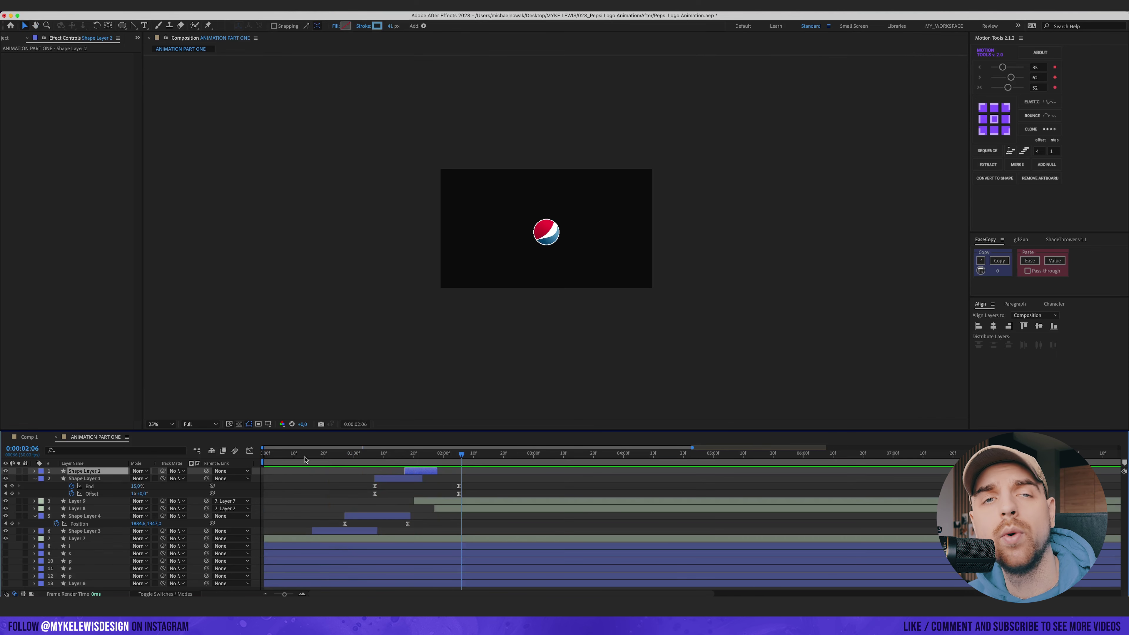
pyautogui.press('Home')
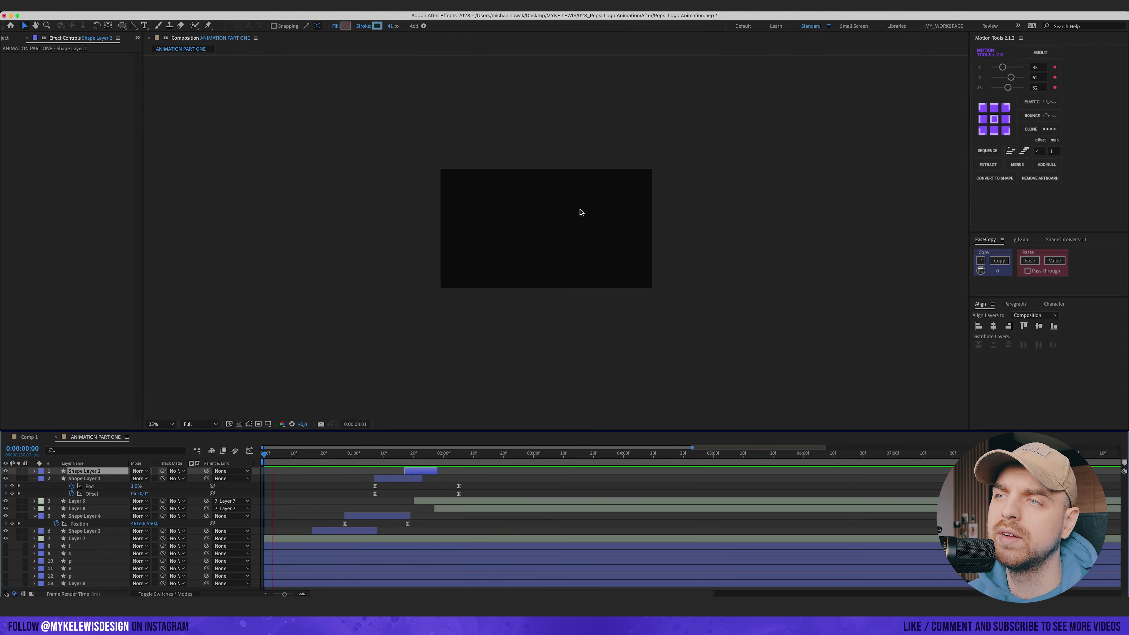
pyautogui.scroll(1, 592, 227)
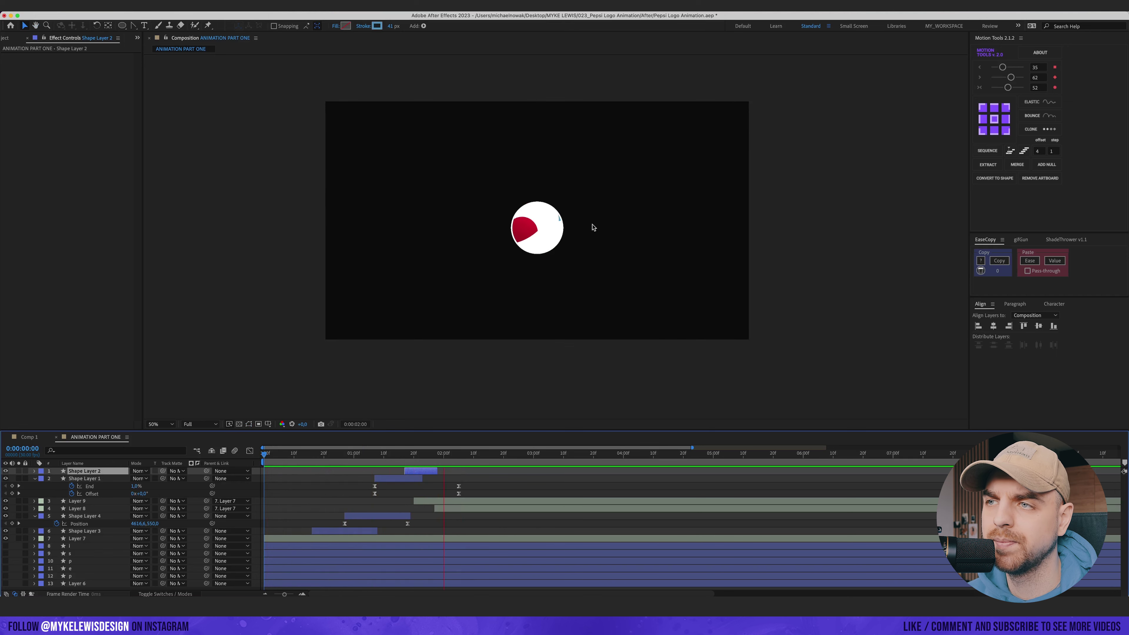
pyautogui.press('space')
pyautogui.click(341, 490)
pyautogui.press('super+s')
# - Add a Stroke to Group 1 of Layer 7
pyautogui.press('u')
pyautogui.press('u')
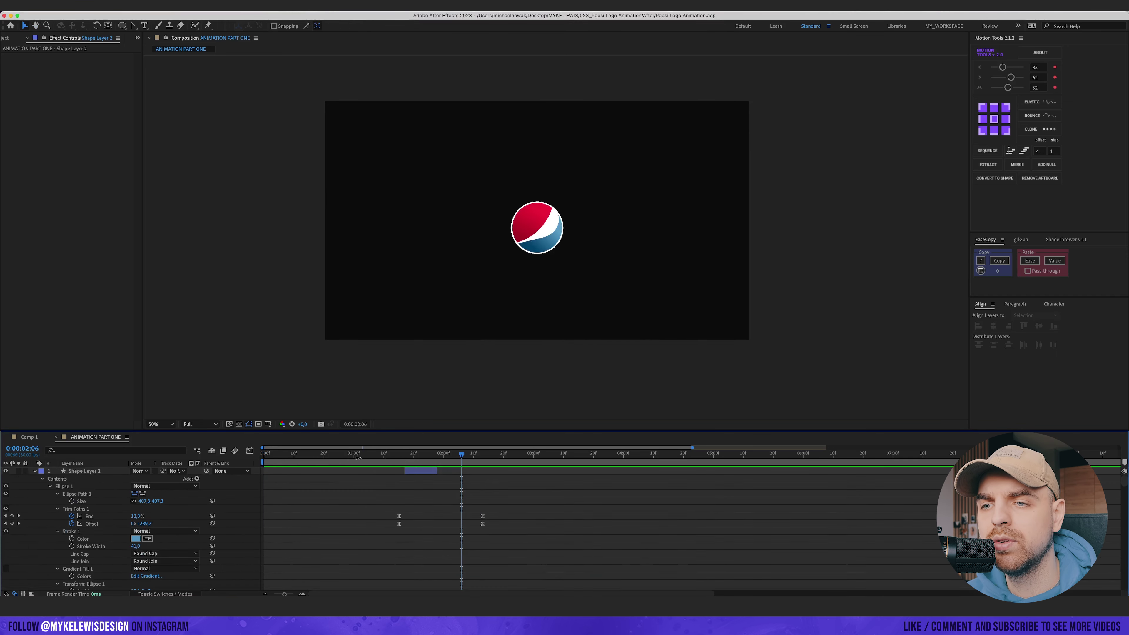
pyautogui.press('u')
pyautogui.moveTo(369, 455); pyautogui.dragTo(308, 455)
pyautogui.press('space')
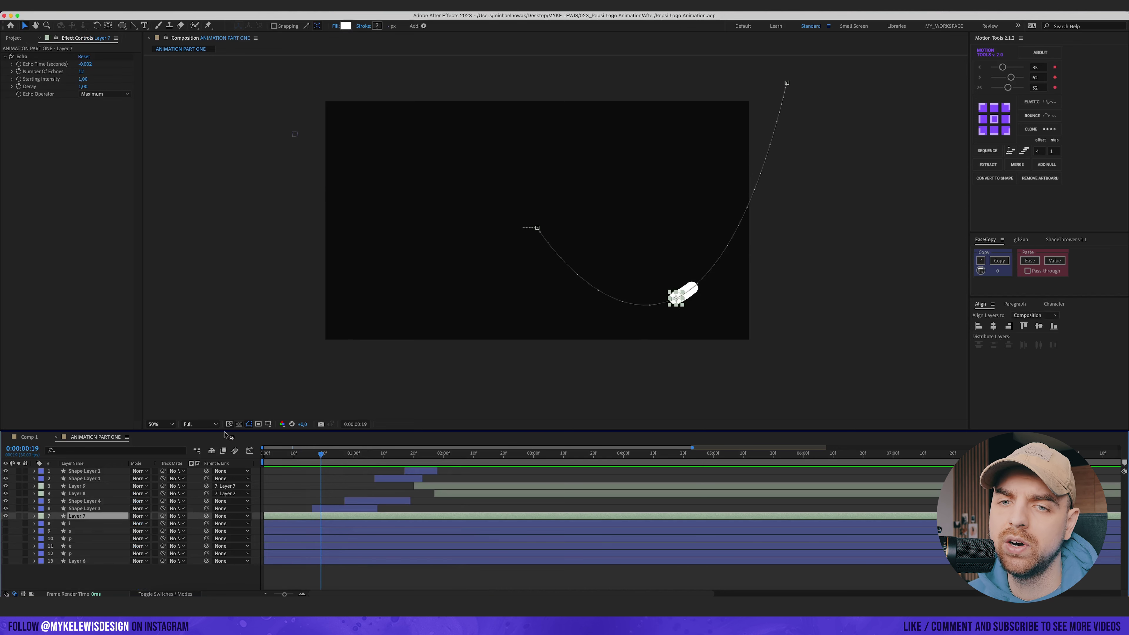
pyautogui.click(34, 516)
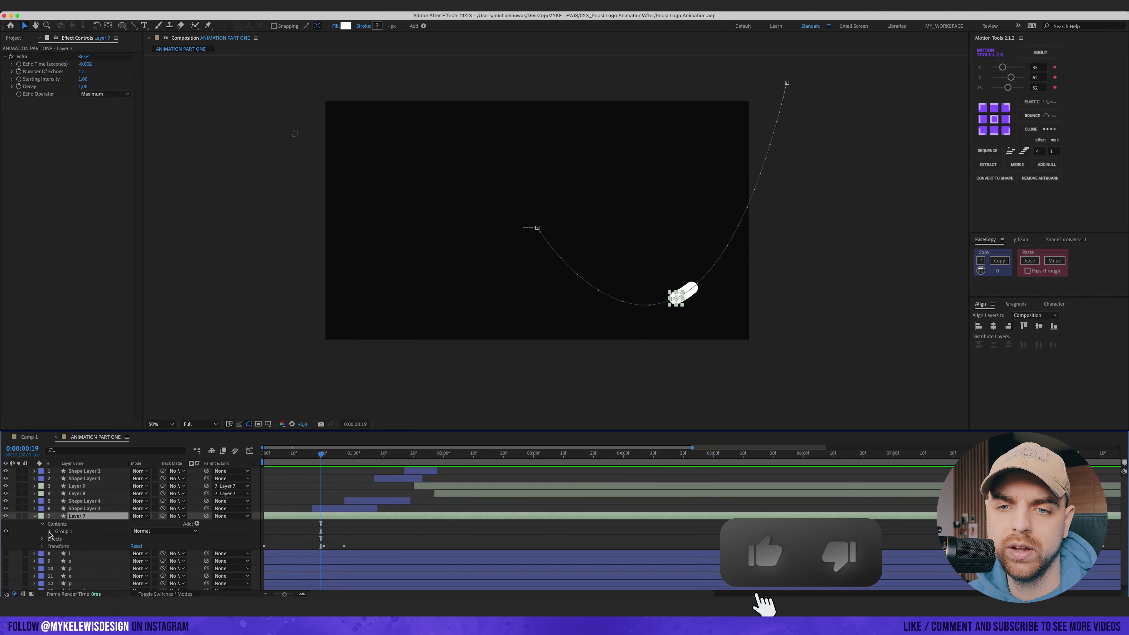
pyautogui.click(49, 532)
pyautogui.click(63, 531)
pyautogui.click(197, 523)
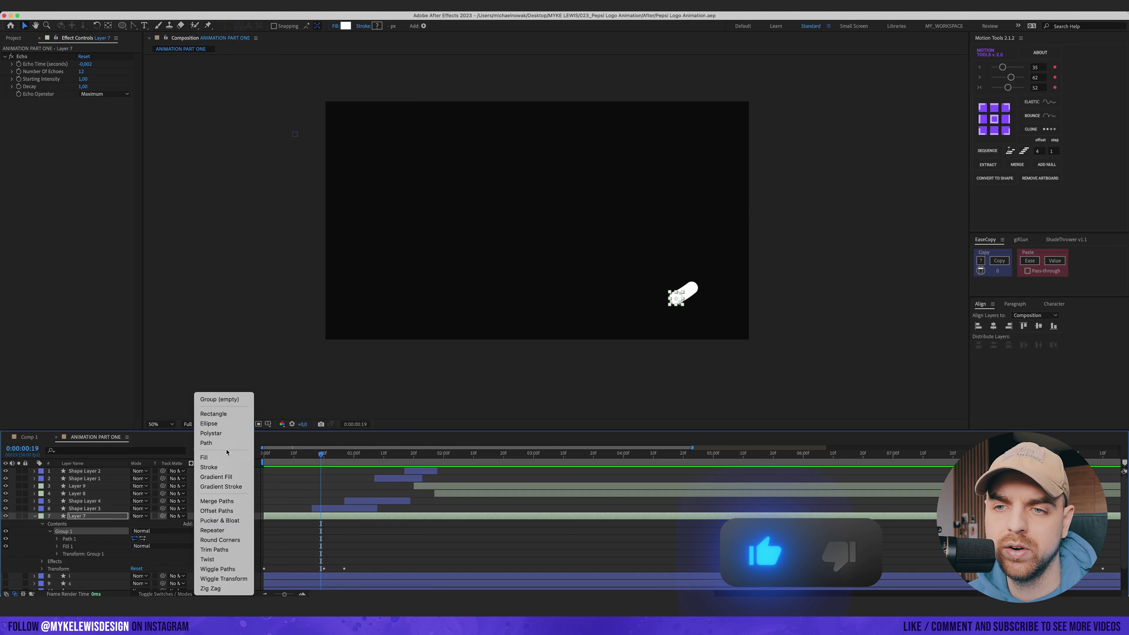
pyautogui.click(208, 467)
# - Keyframe the Opacity of Layer 7's Fill 1, with 0% at 0:19
pyautogui.click(57, 553)
pyautogui.scroll(-1, 71, 569)
pyautogui.click(72, 569)
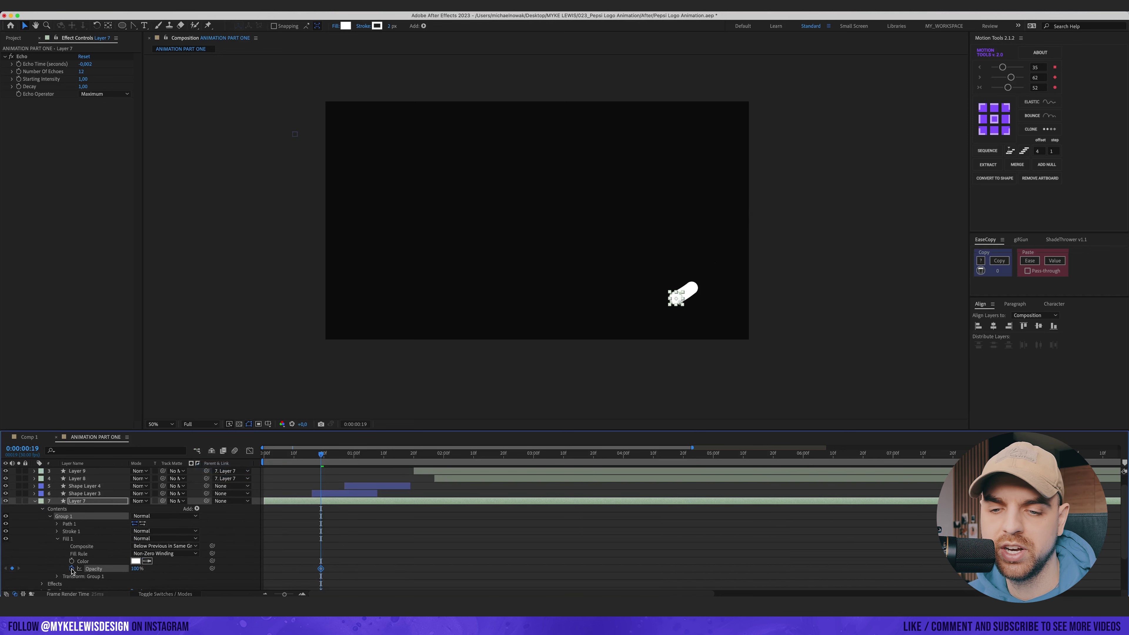
pyautogui.press('u')
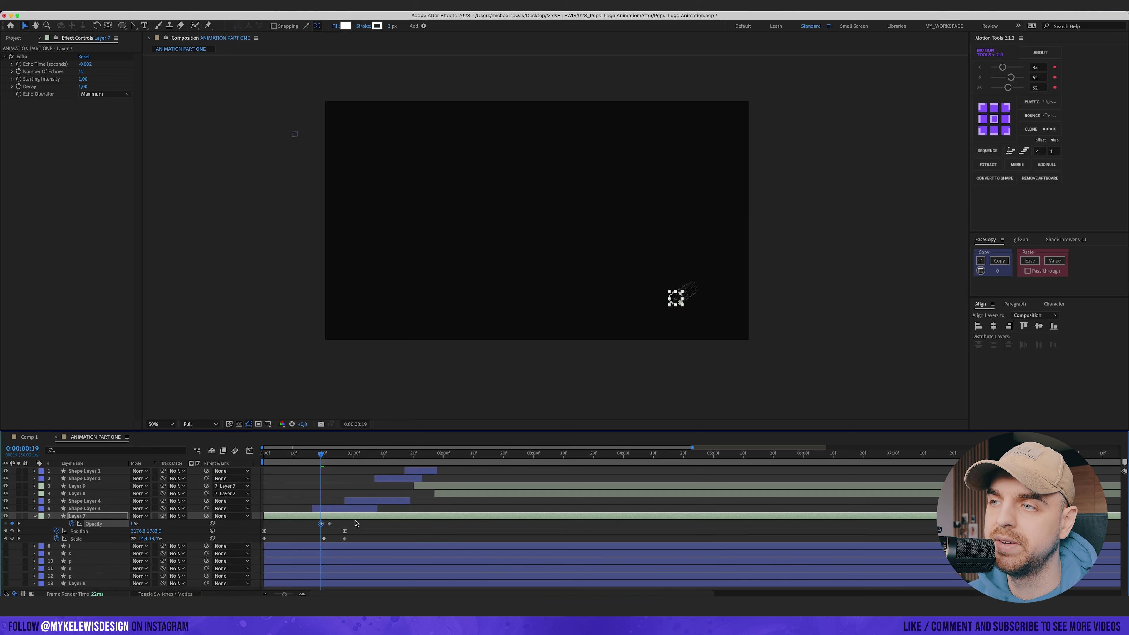
# - Set Layer 7's stroke width to 10 px and shift its fill Opacity keyframes to about 2:03 and 2:06
pyautogui.scroll(1, 774, 341)
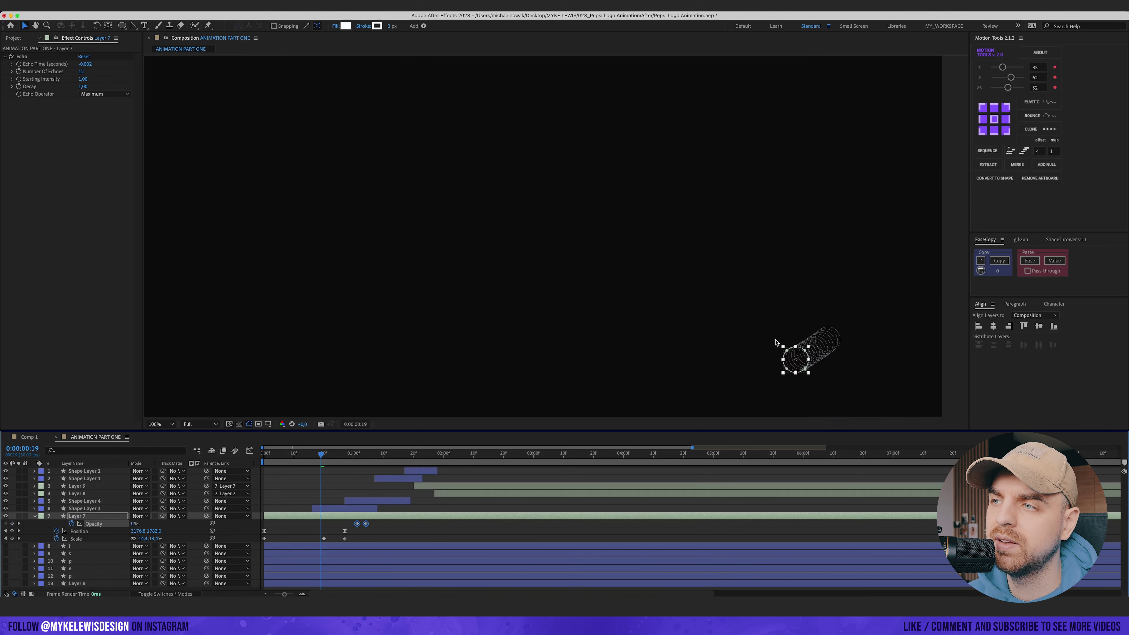
pyautogui.moveTo(774, 341); pyautogui.dragTo(609, 284)
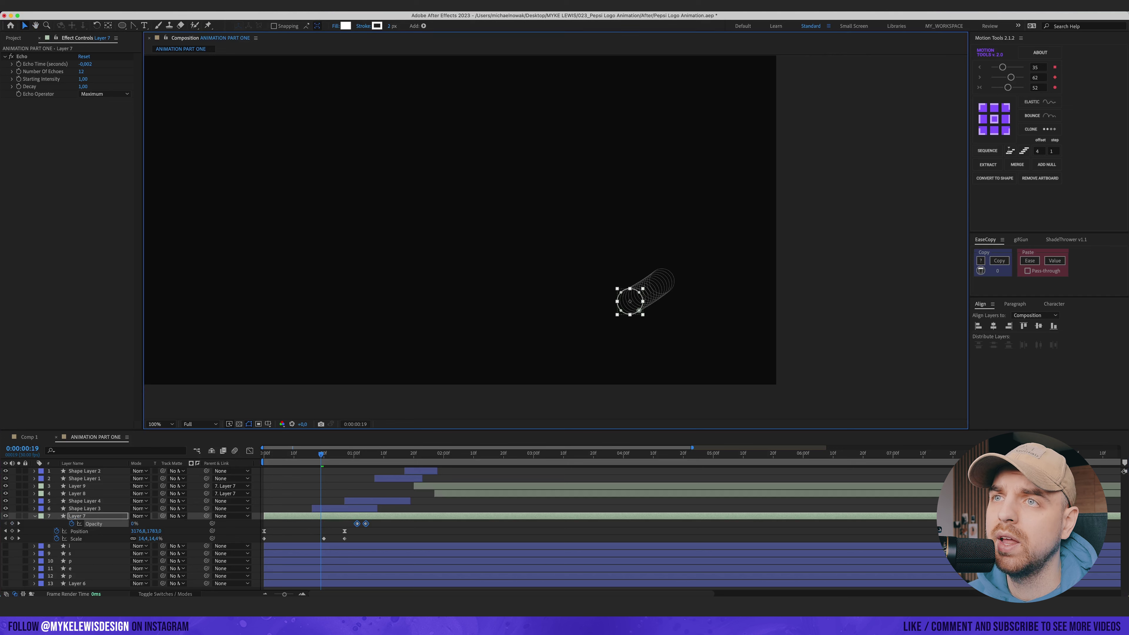
pyautogui.click(390, 26)
pyautogui.write('3')
pyautogui.press('Return')
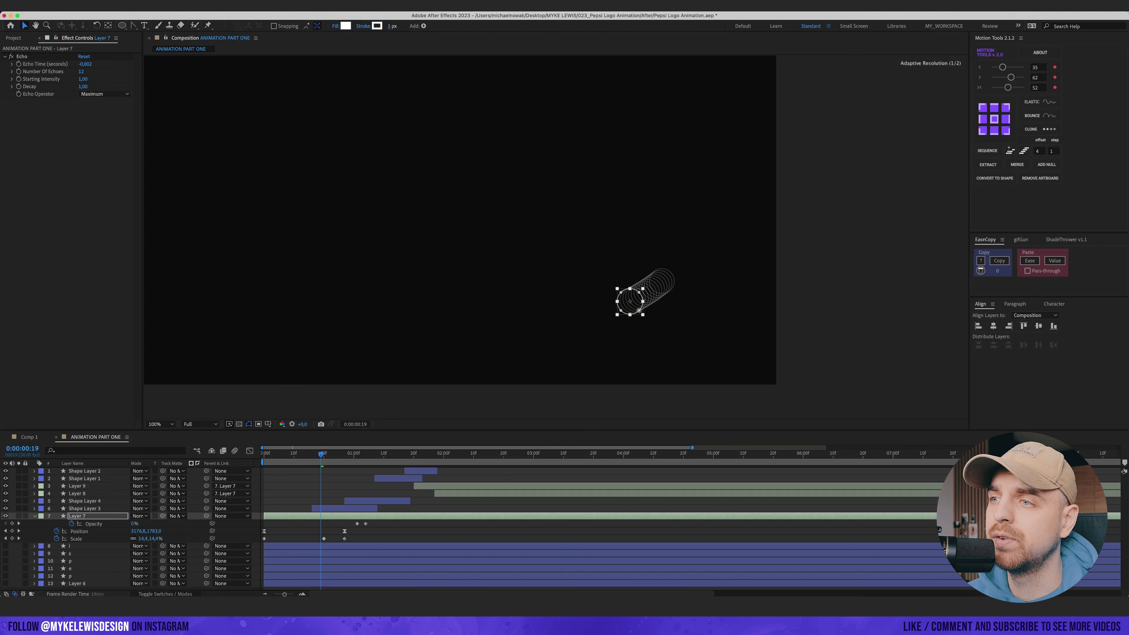
pyautogui.click(348, 454)
pyautogui.click(645, 195)
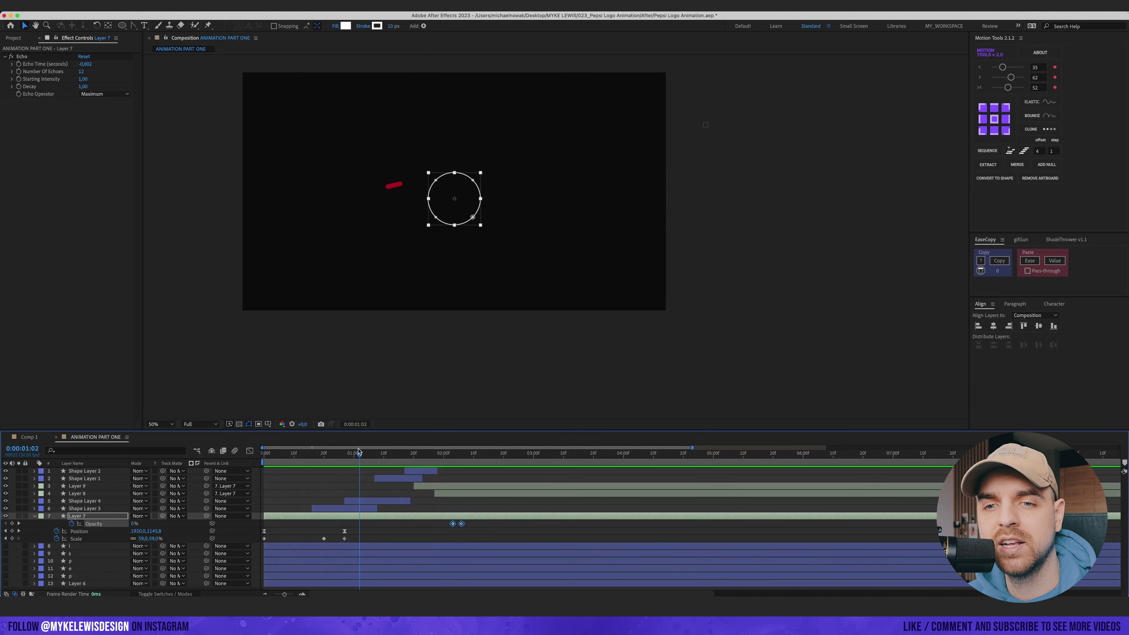
# - Apply the Motion Tools Elastic animation to Layer 7's Scale keyframes and preview the result from the beginning
pyautogui.moveTo(356, 537); pyautogui.dragTo(245, 541)
pyautogui.click(1044, 102)
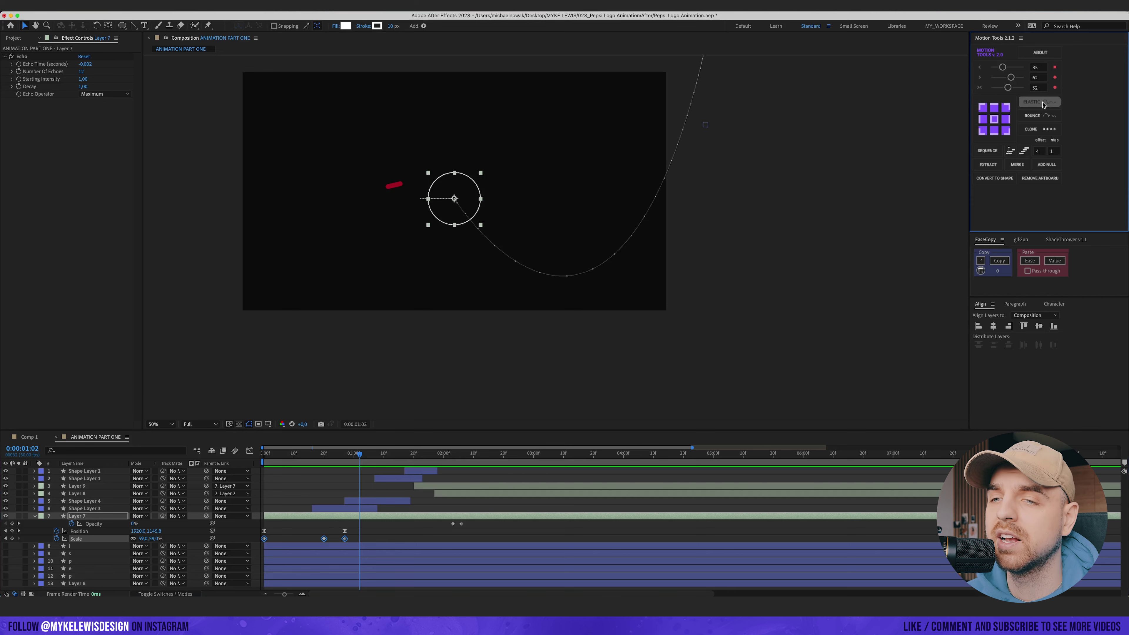
pyautogui.moveTo(360, 454); pyautogui.dragTo(256, 461)
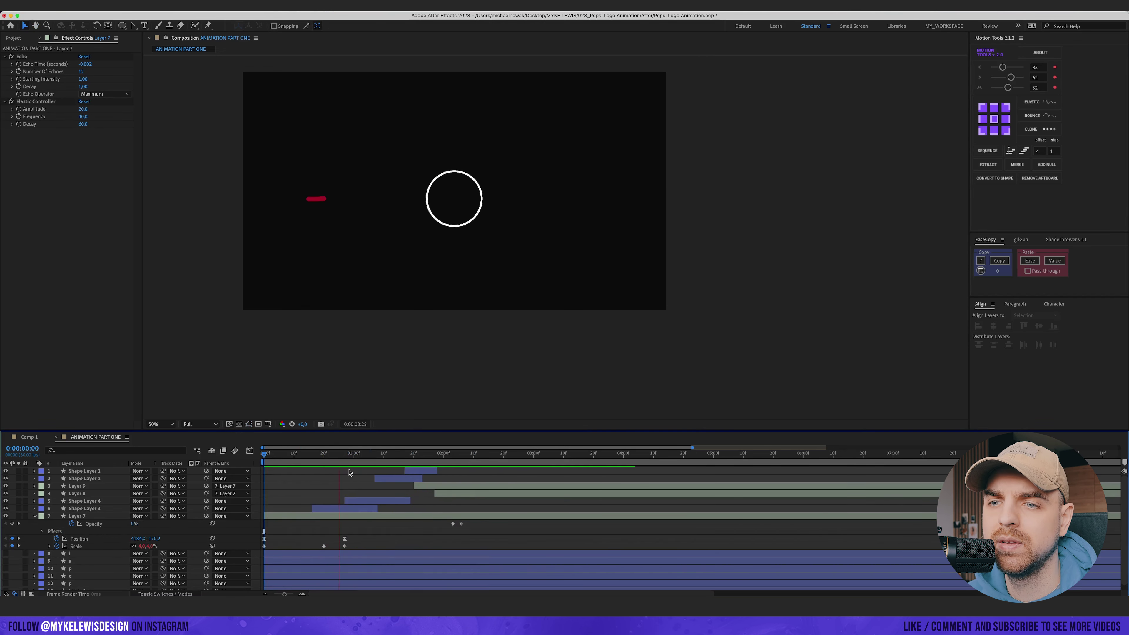
# - Shift Layer 7's fill Opacity keyframes to about 3:09 and 3:12 and reveal the layer's Rotation property
pyautogui.press('.')
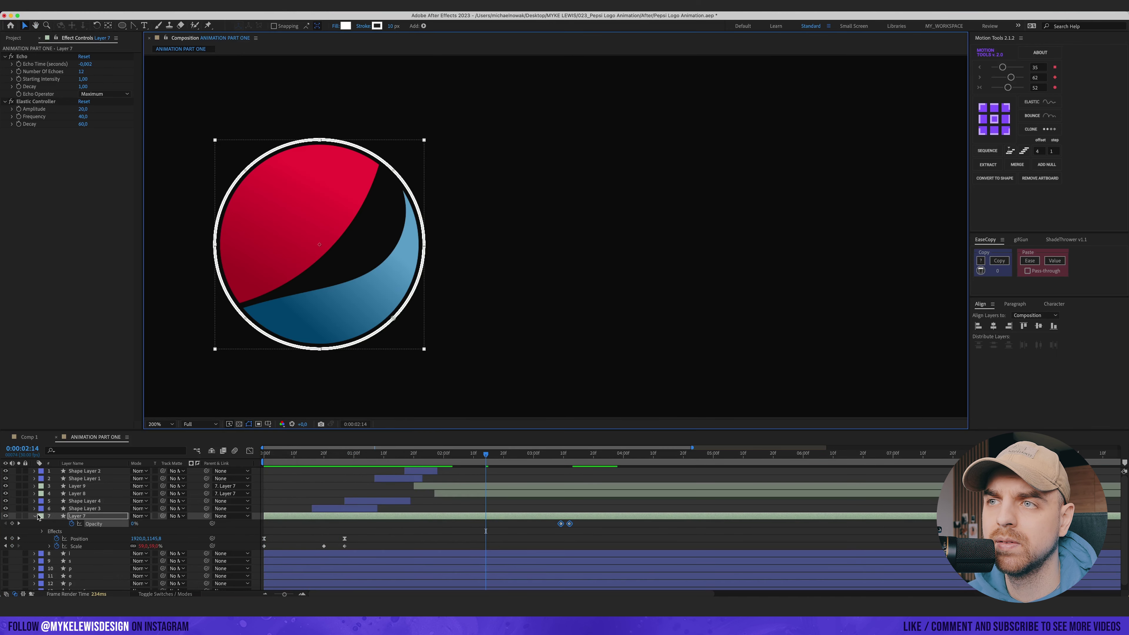
pyautogui.scroll(-1, 473, 475)
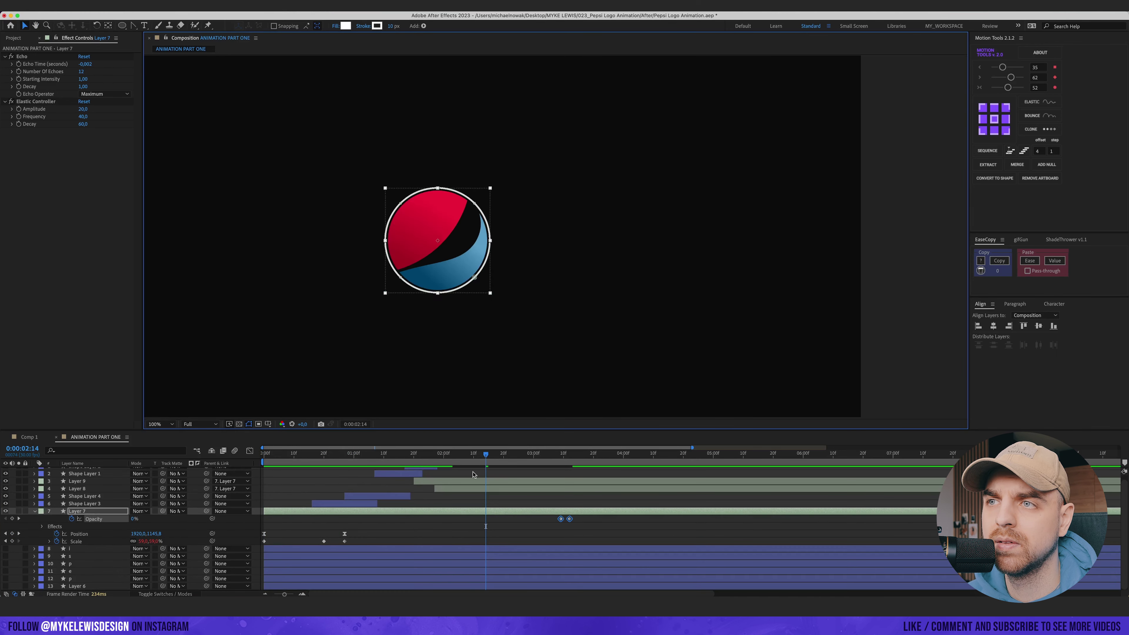
pyautogui.moveTo(425, 454); pyautogui.dragTo(443, 455)
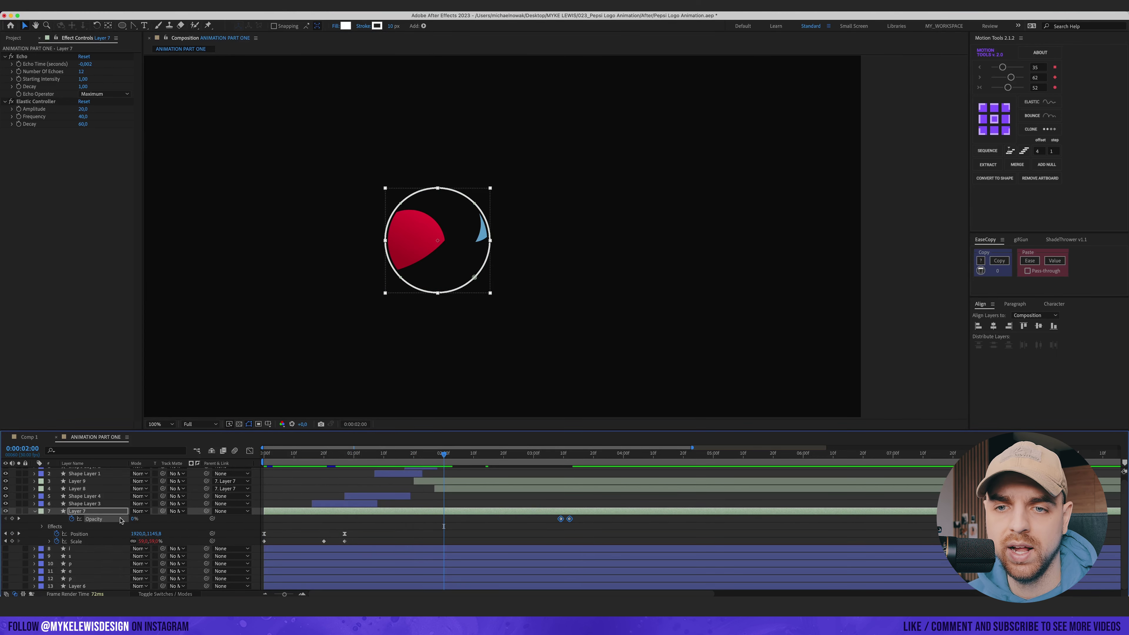
pyautogui.click(99, 513)
pyautogui.hotkey('shift', 'r')
pyautogui.scroll(1, 67, 520)
# - Add a Path keyframe to the blue wave in Layer 8 and place it at 2:14
pyautogui.click(86, 495)
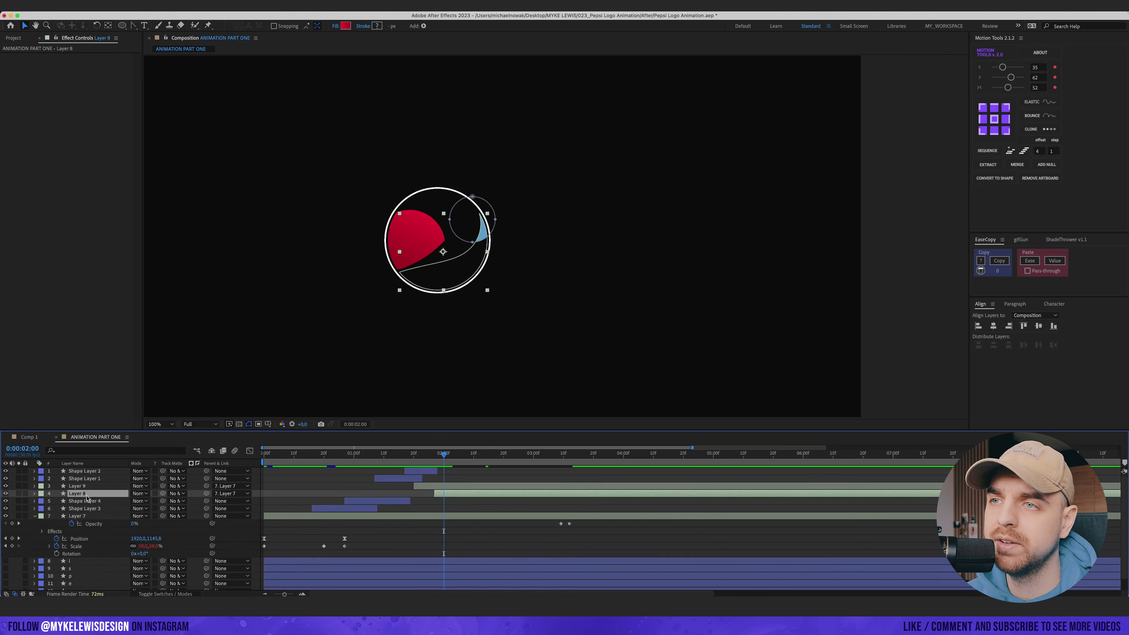
pyautogui.moveTo(443, 453); pyautogui.dragTo(476, 453)
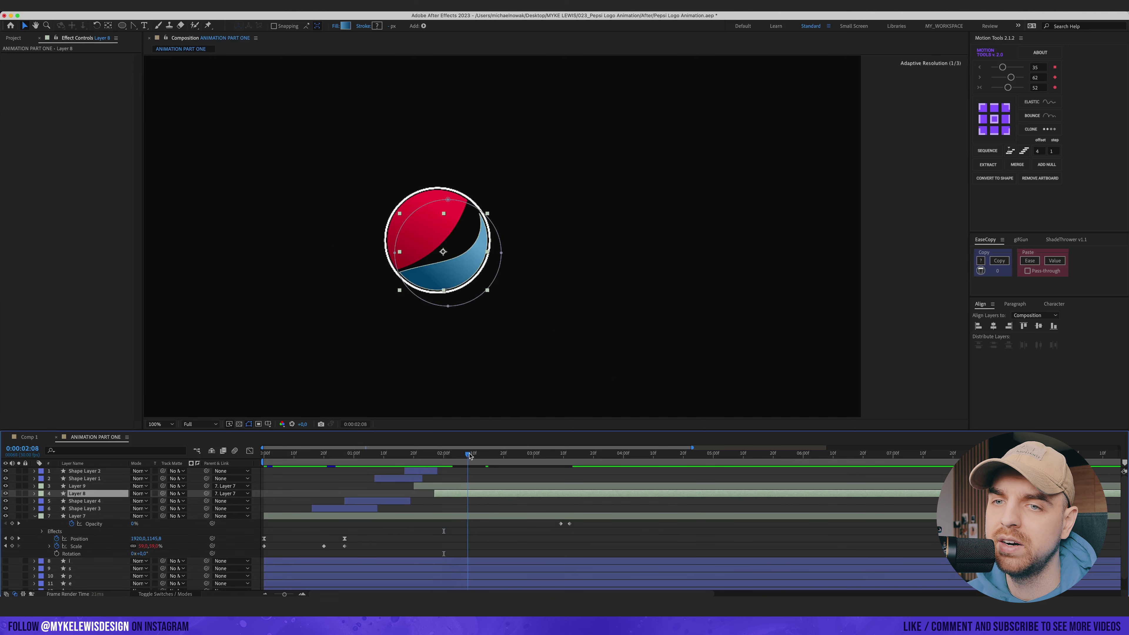
pyautogui.click(35, 493)
pyautogui.click(43, 502)
pyautogui.click(50, 509)
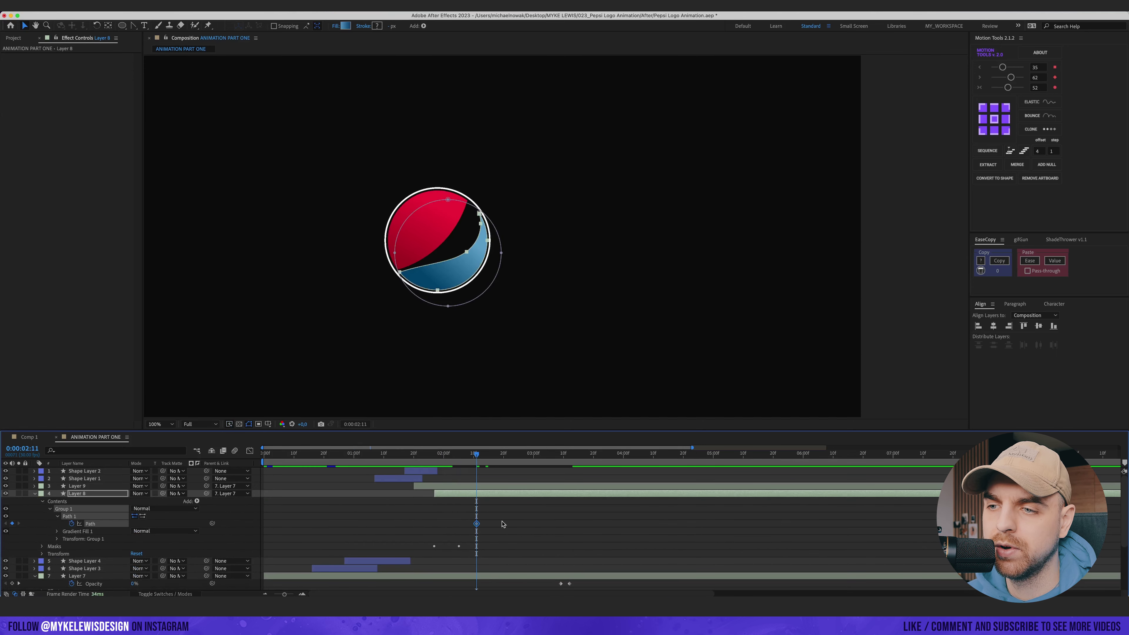
pyautogui.moveTo(476, 526); pyautogui.dragTo(486, 524)
# - At 2:05, reshape Layer 8's path by pulling the blue wave's inner edge out toward the red wave
pyautogui.moveTo(465, 455); pyautogui.dragTo(459, 454)
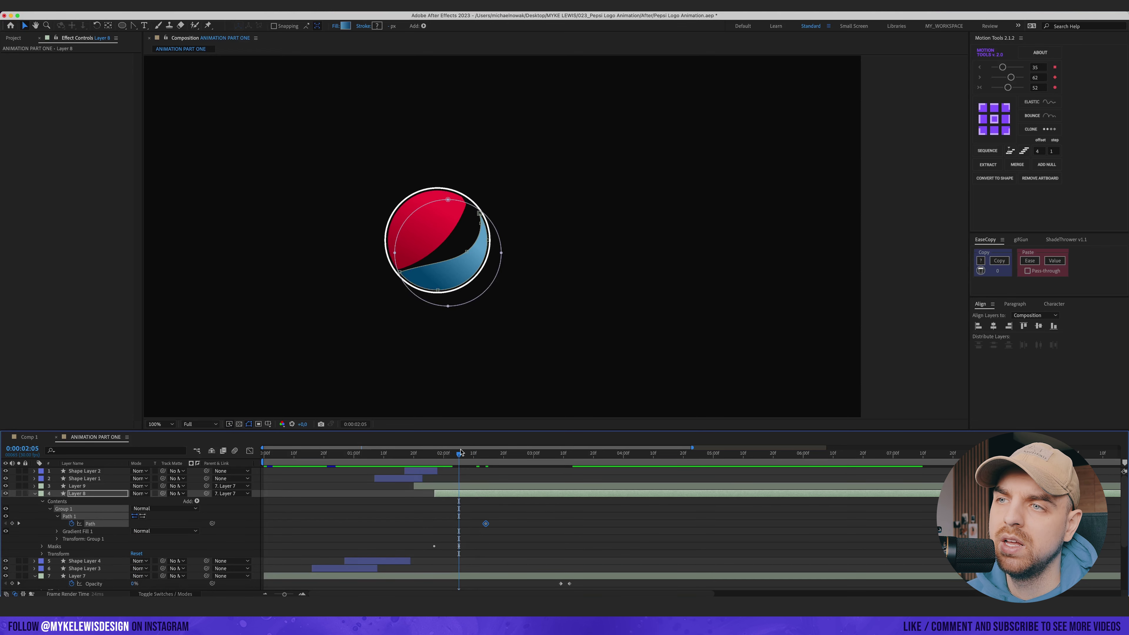
pyautogui.scroll(1, 458, 206)
pyautogui.scroll(-1, 439, 266)
pyautogui.moveTo(376, 247); pyautogui.dragTo(535, 235)
pyautogui.scroll(1, 489, 263)
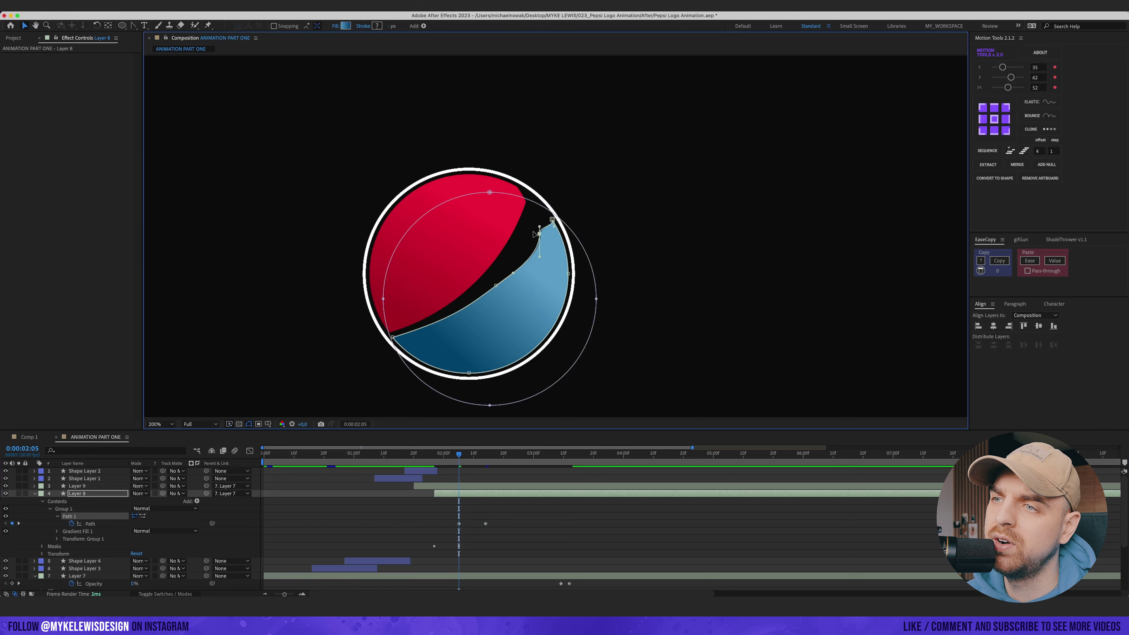
pyautogui.scroll(2, 552, 222)
pyautogui.scroll(-2, 662, 269)
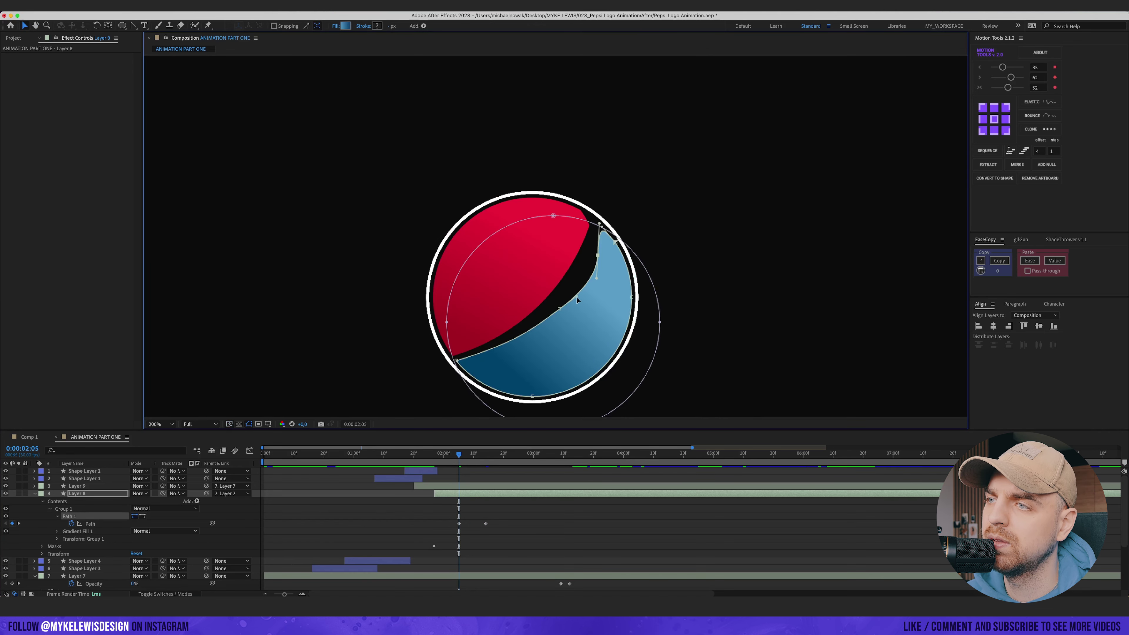
# - Refine the blue wave's curve at 2:05 by rounding its upper tip and smoothing the middle of its inner edge
pyautogui.click(602, 238)
pyautogui.moveTo(602, 238); pyautogui.dragTo(558, 209)
pyautogui.scroll(1, 555, 235)
pyautogui.click(471, 321)
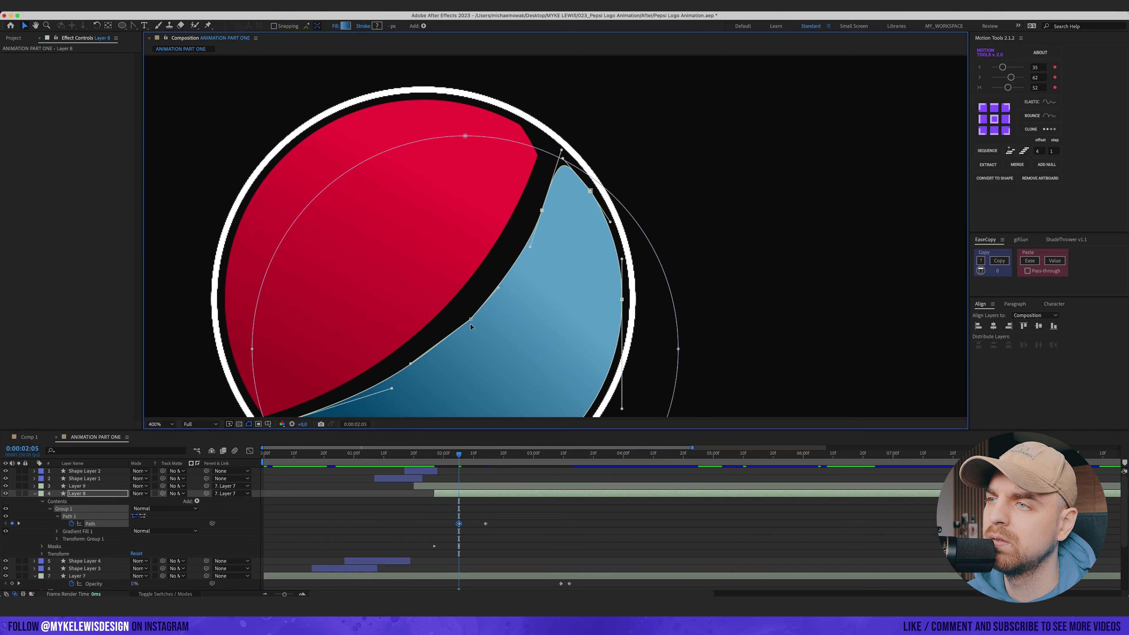
pyautogui.moveTo(412, 365); pyautogui.dragTo(417, 370)
pyautogui.moveTo(470, 319); pyautogui.dragTo(466, 318)
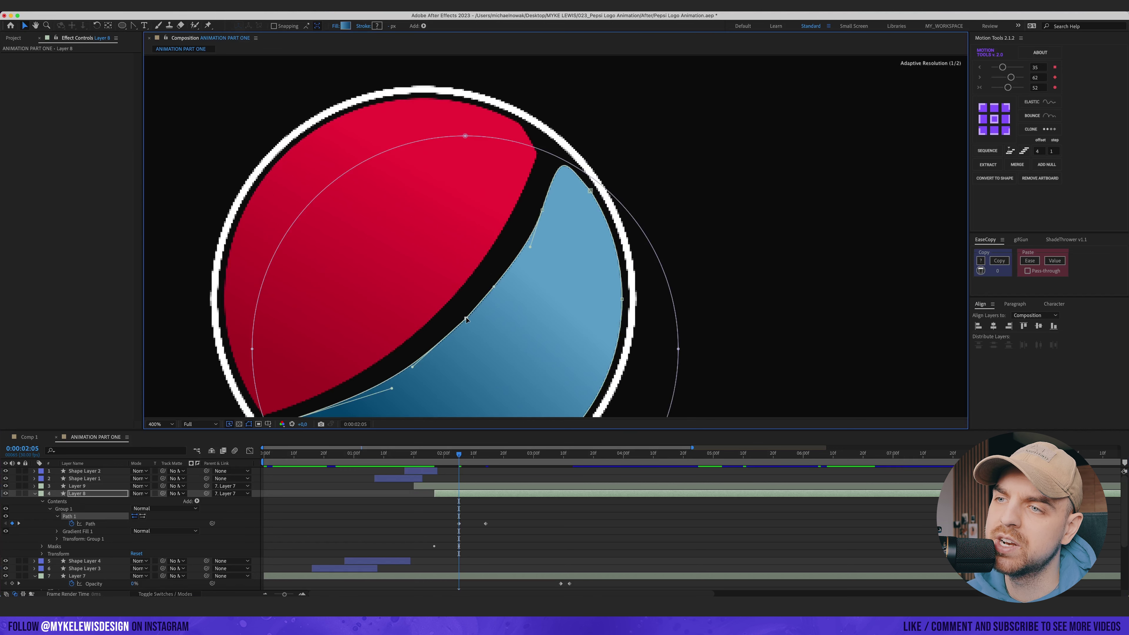
pyautogui.press(',')
pyautogui.click(735, 206)
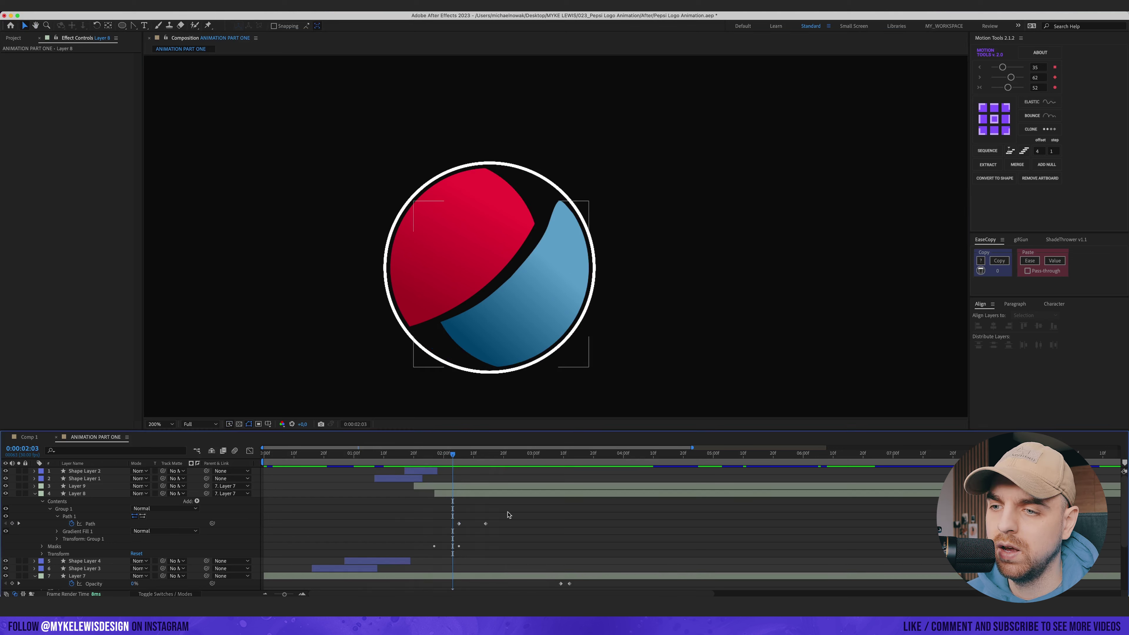
# - Try shifting Layer 8's two Path keyframes to about 1:28 and 2:02 and preview the wave
pyautogui.moveTo(506, 515); pyautogui.dragTo(449, 524)
pyautogui.click(478, 524)
pyautogui.moveTo(443, 454); pyautogui.dragTo(402, 455)
pyautogui.press('space')
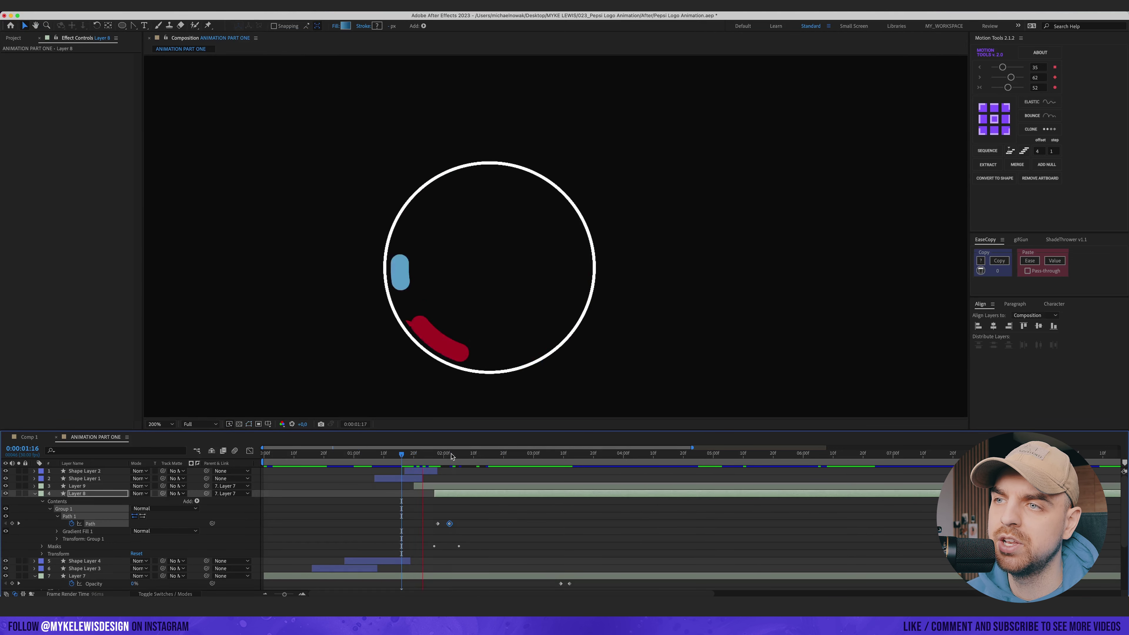
pyautogui.press('space')
# - Place Layer 8's Path keyframes at 2:05 and 2:14, ease both, and check the wave's motion
pyautogui.moveTo(469, 515)
pyautogui.mouseDown()
pyautogui.moveTo(433, 533)
pyautogui.moveTo(474, 524)
pyautogui.mouseUp()
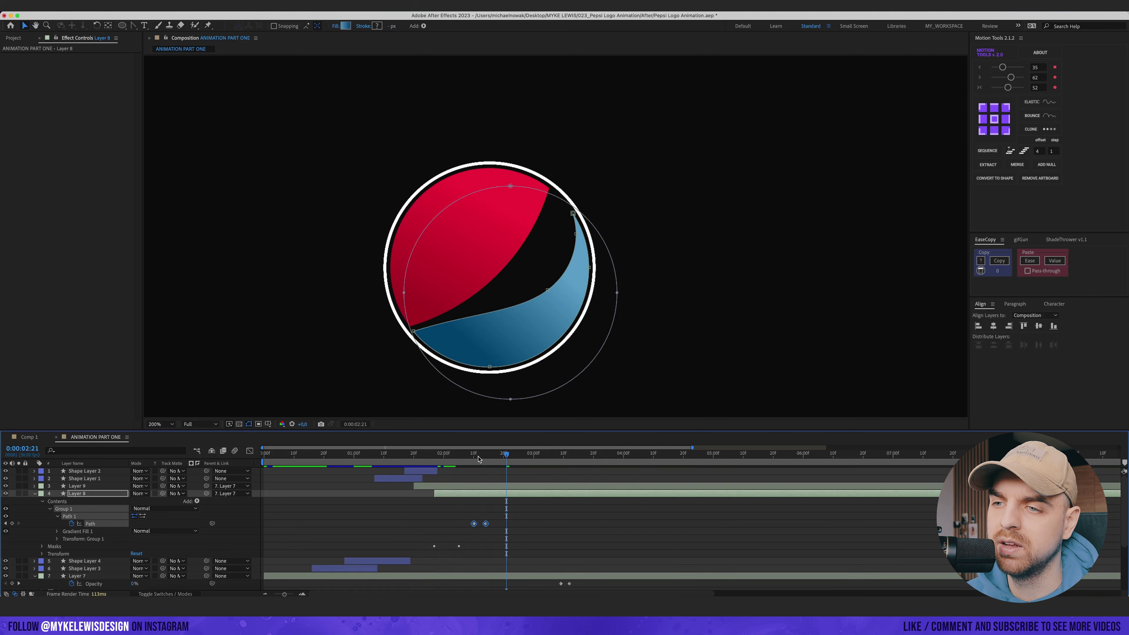
pyautogui.moveTo(477, 457); pyautogui.dragTo(441, 457)
pyautogui.moveTo(511, 520); pyautogui.dragTo(434, 532)
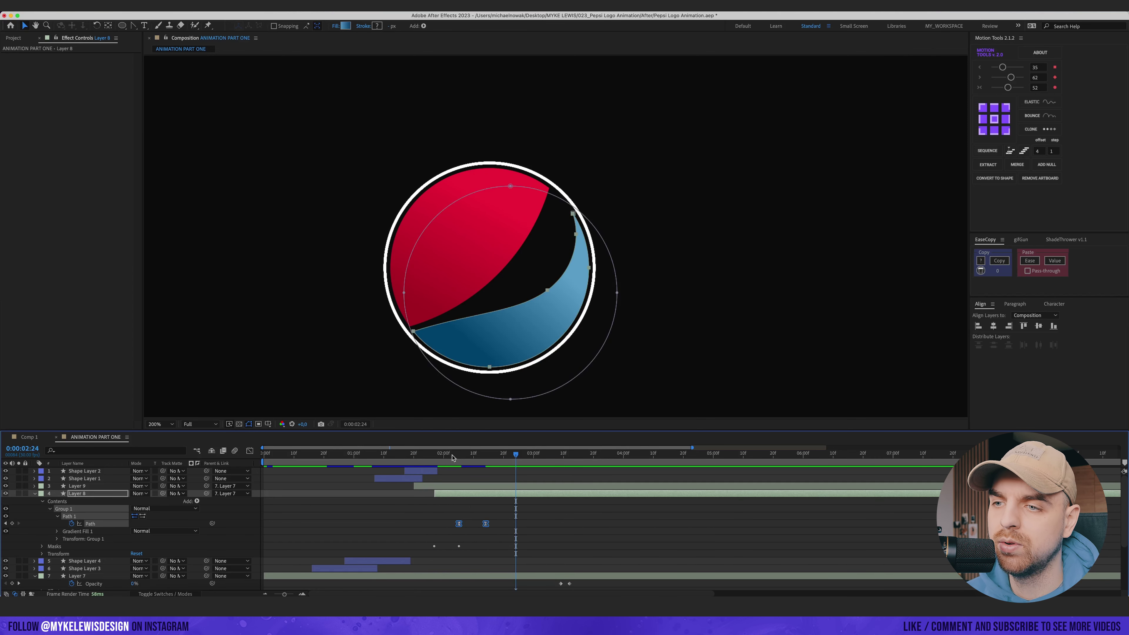
pyautogui.moveTo(453, 458); pyautogui.dragTo(436, 456)
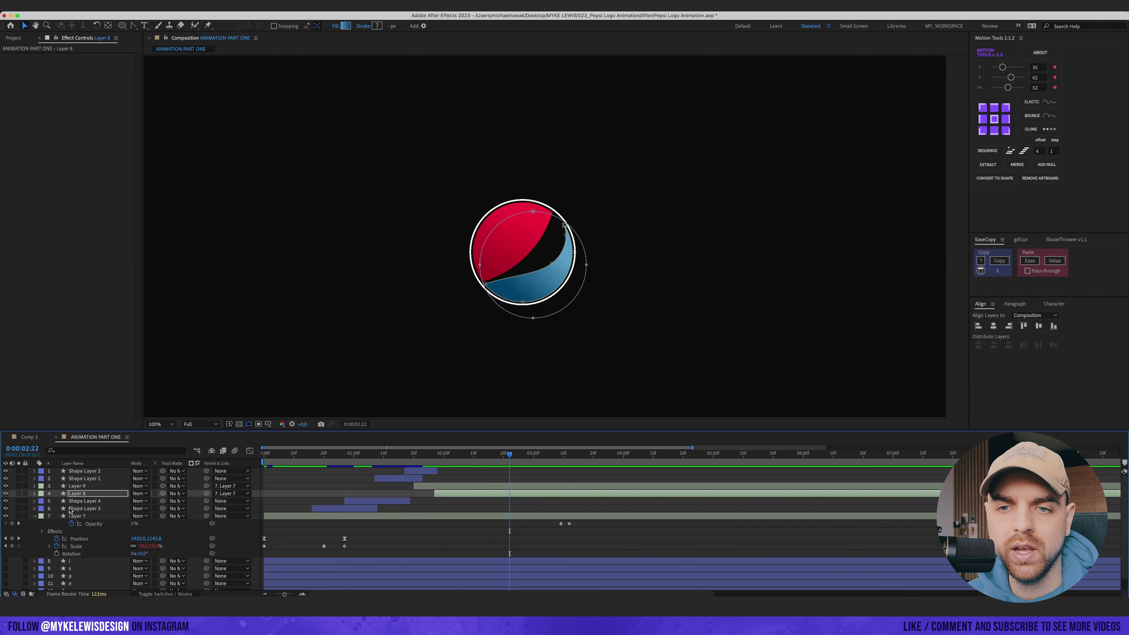
# - Parent the two circling strokes, Shape Layer 1 and Shape Layer 2, to Layer 7
pyautogui.click(80, 516)
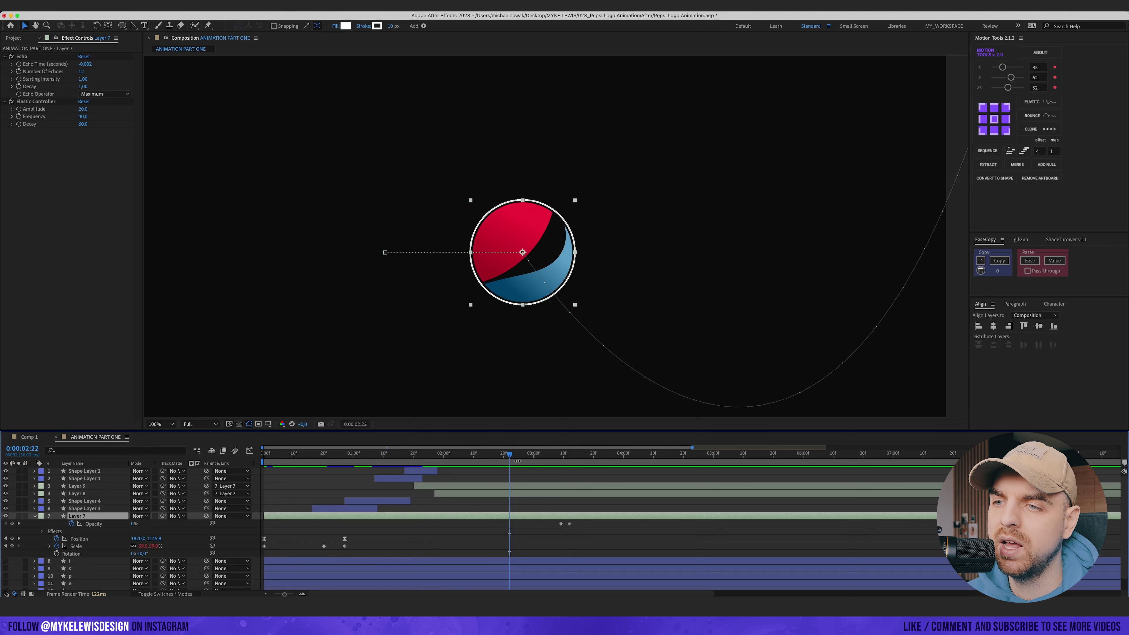
pyautogui.moveTo(491, 456); pyautogui.dragTo(426, 456)
pyautogui.click(79, 471)
pyautogui.click(84, 479)
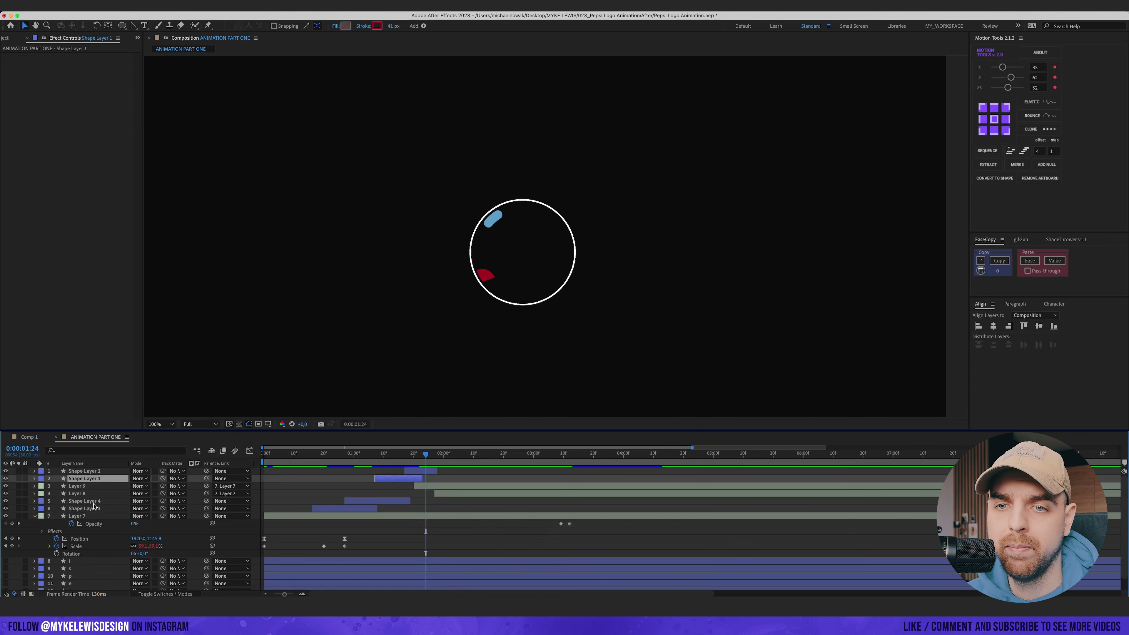
pyautogui.click(93, 502)
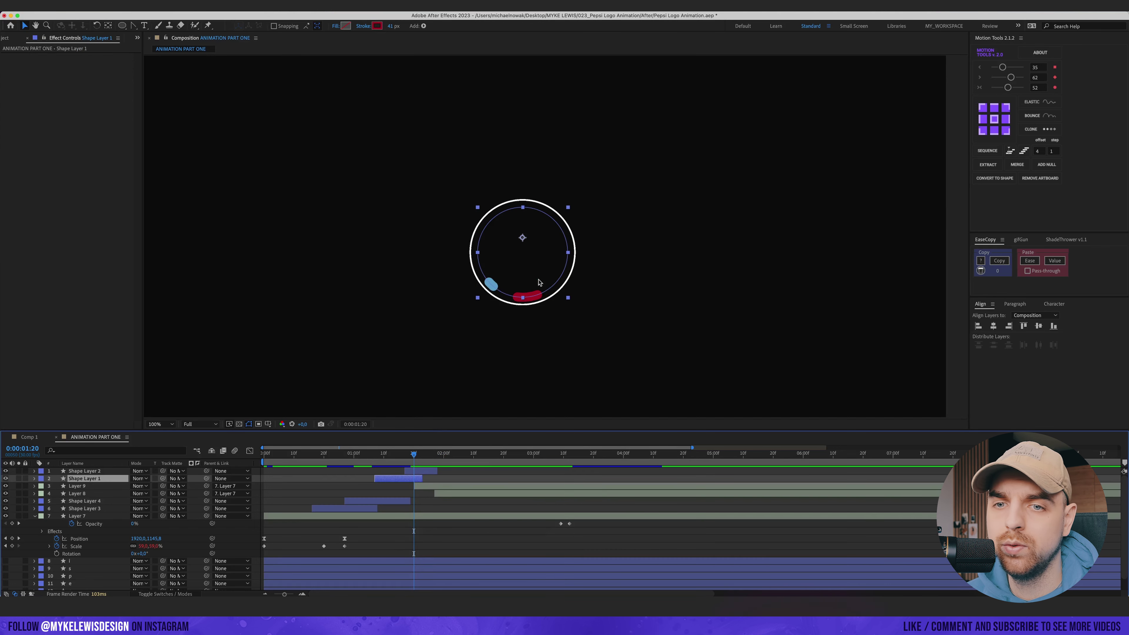
pyautogui.keyDown('shift'); pyautogui.click(89, 471); pyautogui.keyUp('shift')
pyautogui.moveTo(206, 479); pyautogui.dragTo(77, 516)
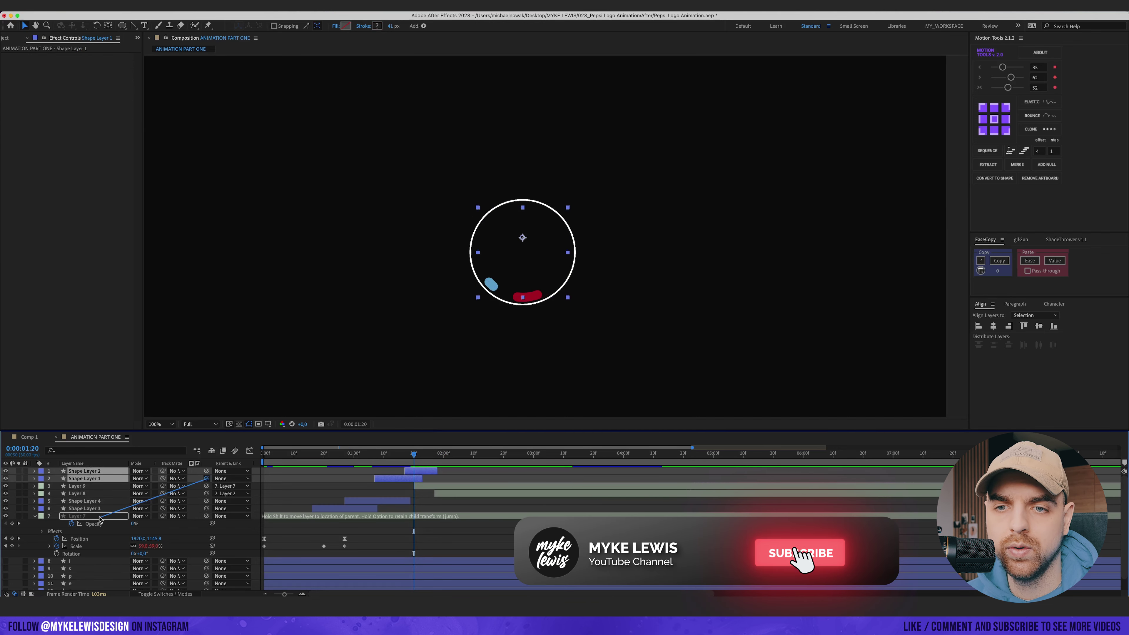
# - Keyframe Layer 7's Rotation from 0° at 1:19 to one full turn at 2:02
pyautogui.moveTo(421, 457)
pyautogui.mouseDown()
pyautogui.moveTo(443, 458)
pyautogui.moveTo(402, 458)
pyautogui.moveTo(462, 459)
pyautogui.moveTo(411, 458)
pyautogui.mouseUp()
pyautogui.click(77, 516)
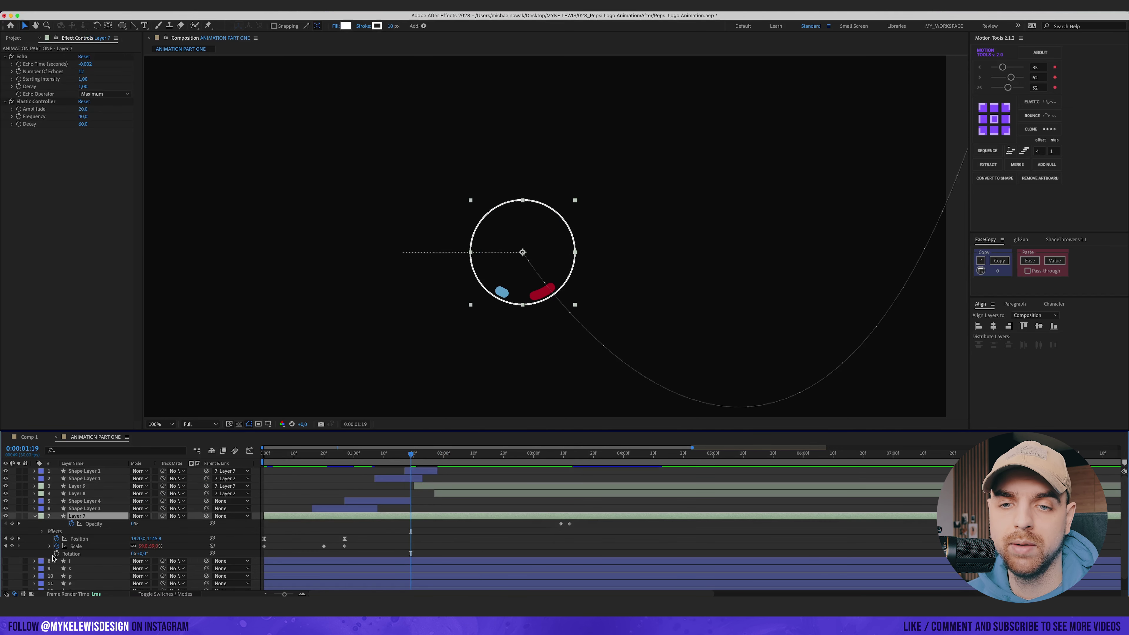
pyautogui.click(56, 554)
pyautogui.press('space')
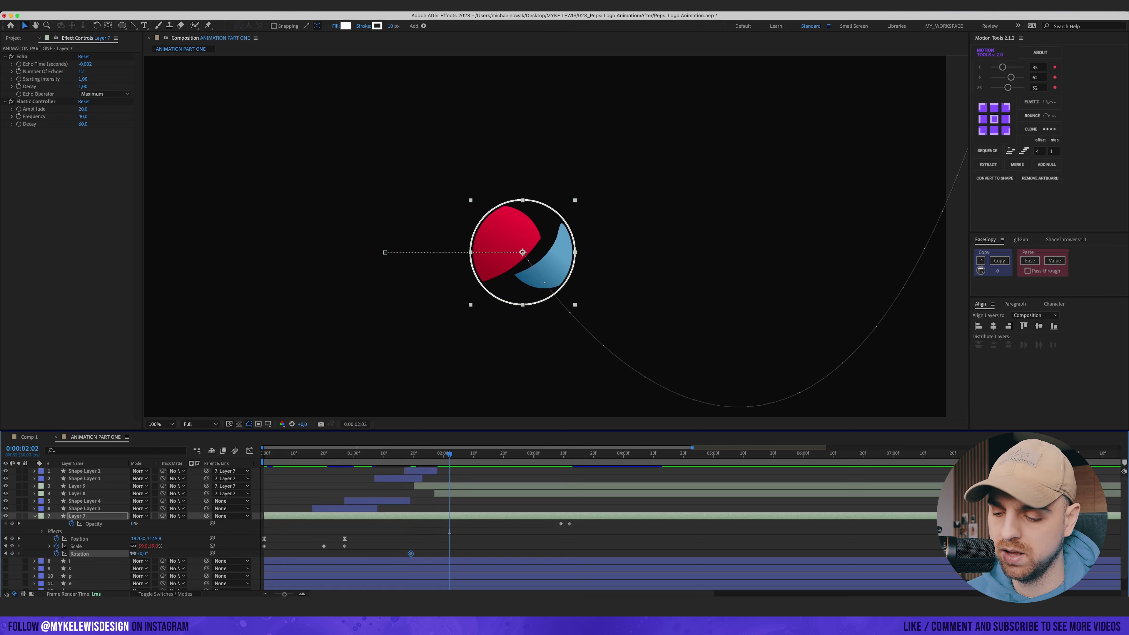
pyautogui.write('1')
pyautogui.press('Return')
# - Preview the logo's spin and apply the Motion Tools Elastic animation to Layer 7's two Rotation keyframes
pyautogui.moveTo(465, 551); pyautogui.dragTo(407, 556)
pyautogui.moveTo(382, 454); pyautogui.dragTo(366, 454)
pyautogui.press('space')
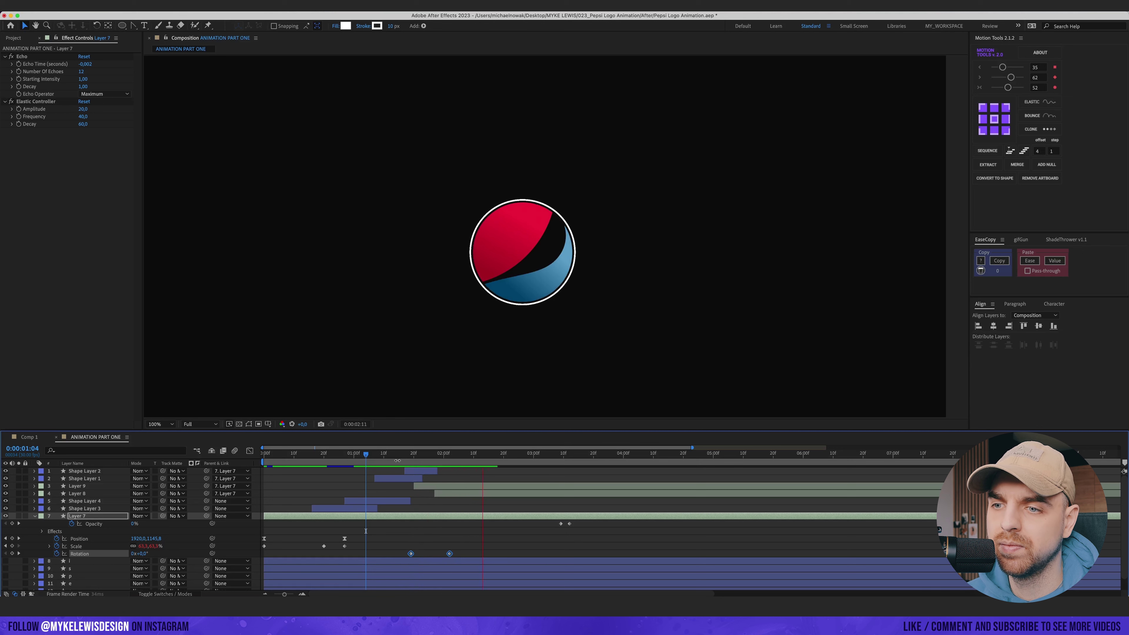
pyautogui.press('space')
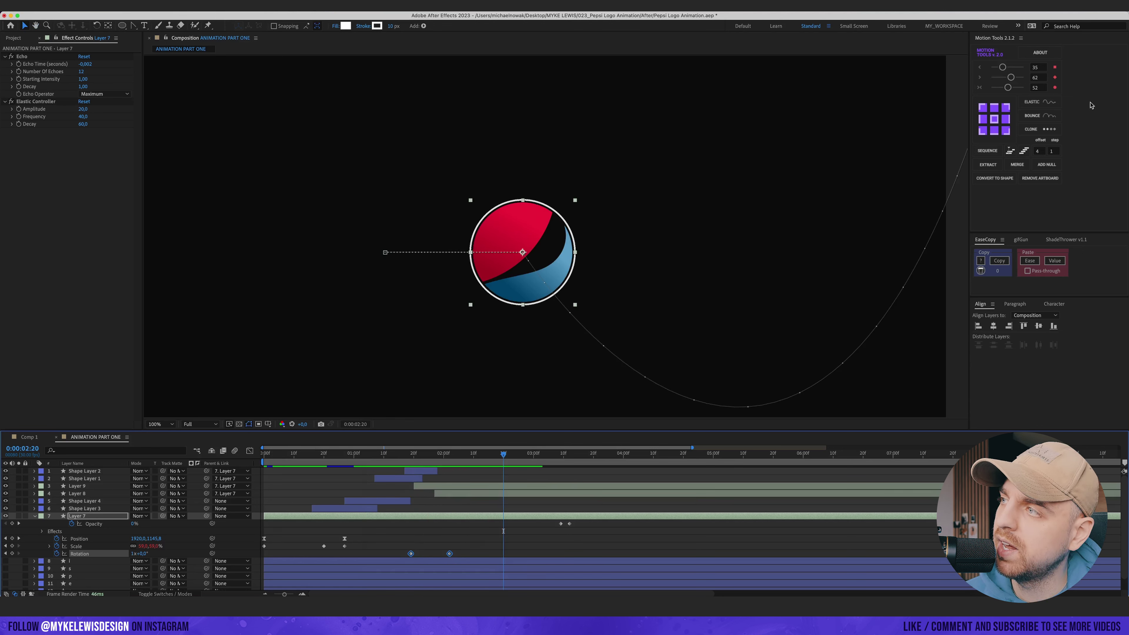
pyautogui.click(1047, 102)
pyautogui.press('space')
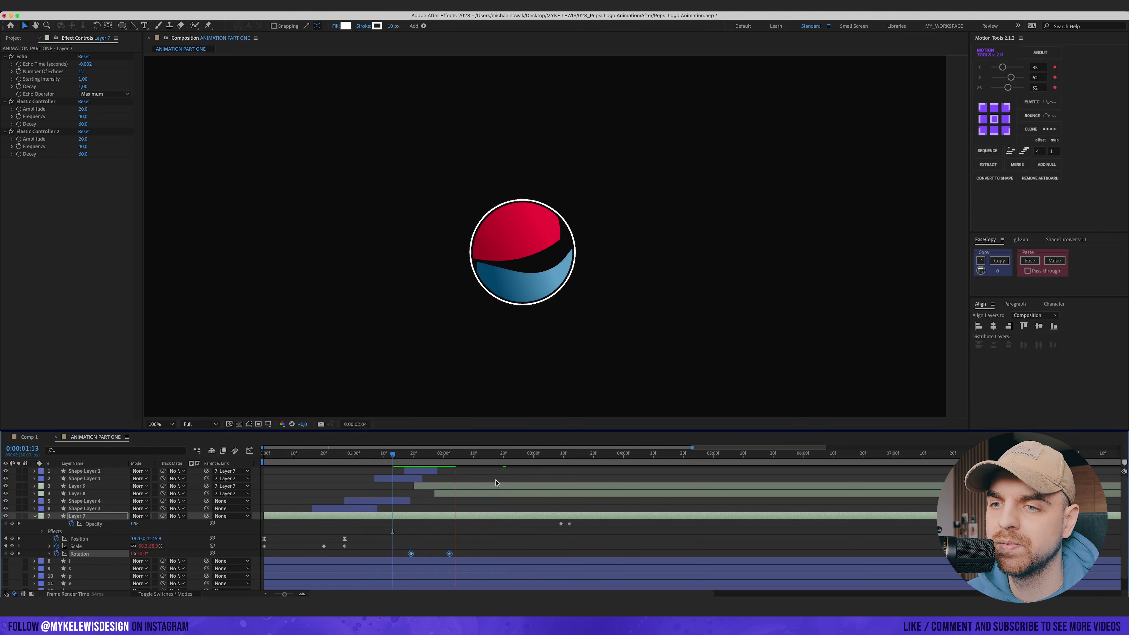
# - Shift Layer 7's Rotation keyframes to about 1:25 and 2:08 and preview the elastic spin
pyautogui.moveTo(426, 454); pyautogui.dragTo(440, 454)
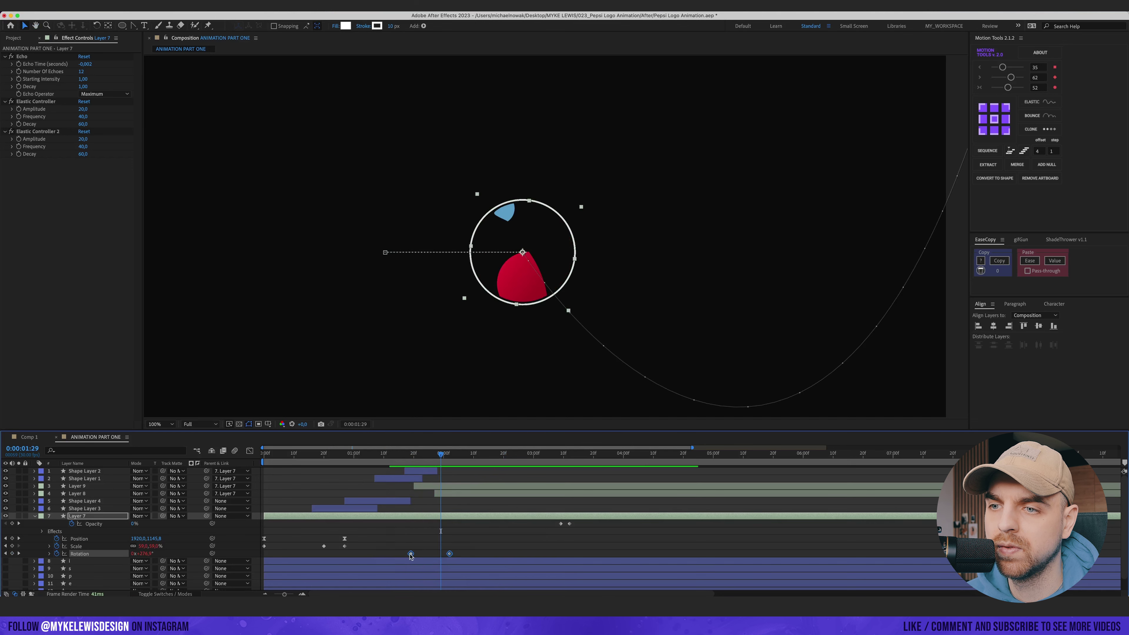
pyautogui.press('space')
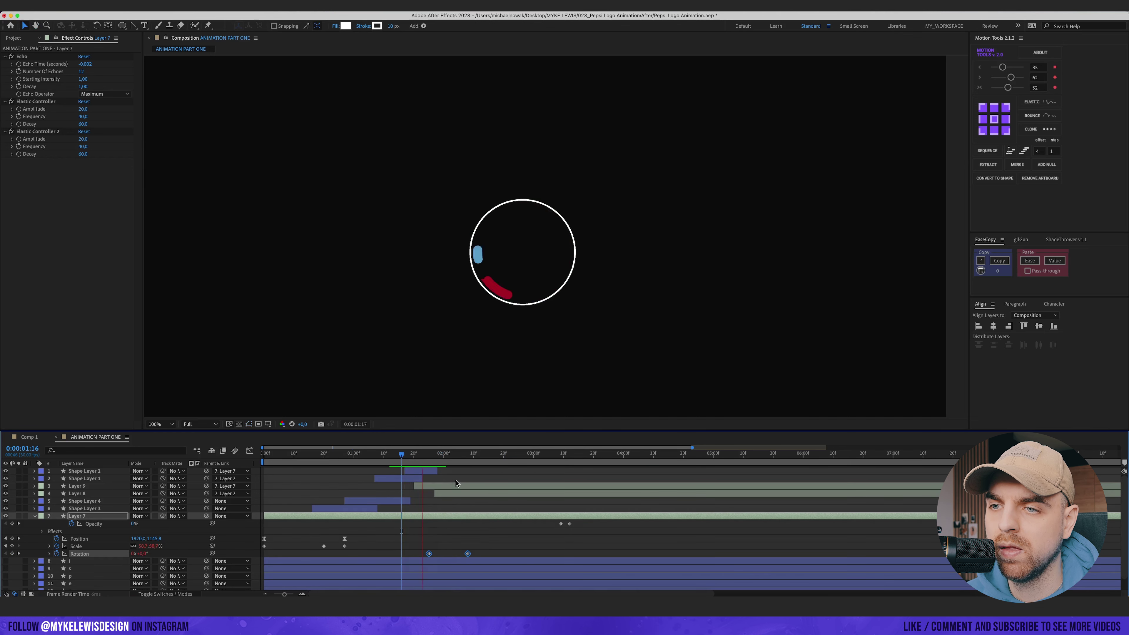
pyautogui.press('space')
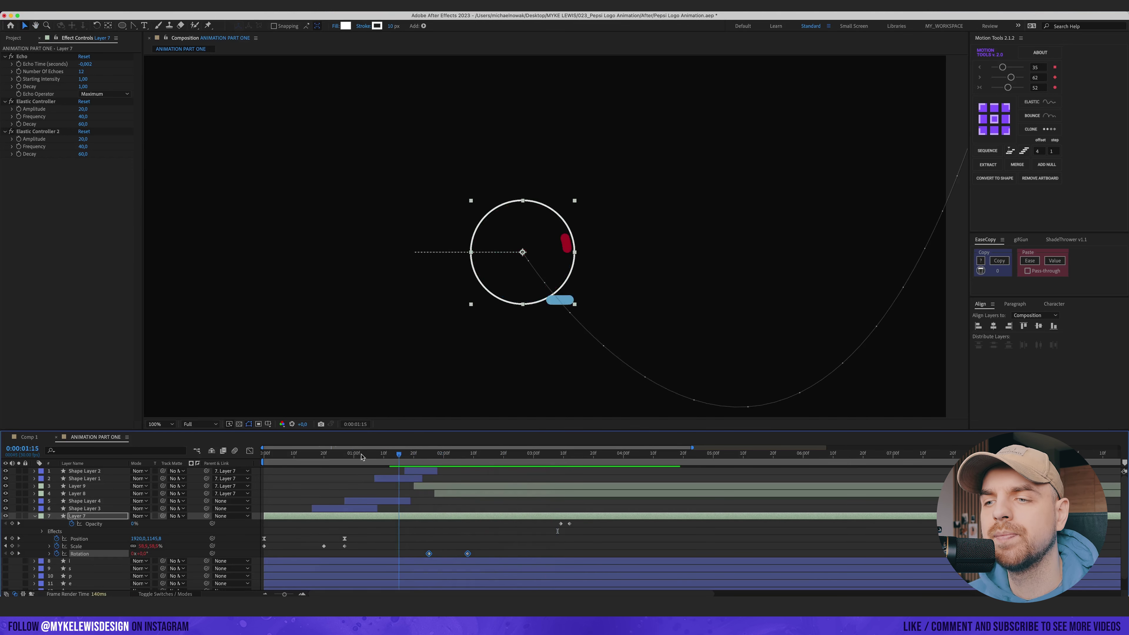
# - Trim the end of Shape Layer 2 to 1:27, move Layer 7's fill Opacity keyframes to about 2:02 and 2:08, and preview
pyautogui.moveTo(436, 473); pyautogui.dragTo(434, 472)
pyautogui.moveTo(594, 537); pyautogui.dragTo(467, 524)
pyautogui.press('space')
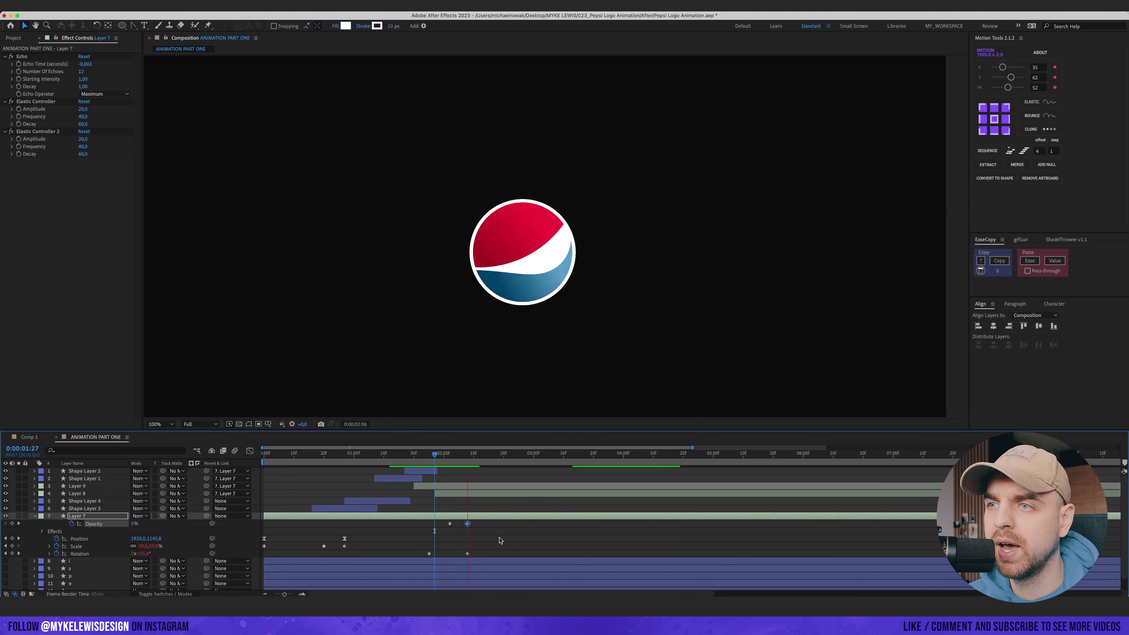
# - Keyframe Layer 7's Scale at about 1:29, 2:05 and 2:10, reducing it to 50% at 2:05
pyautogui.press('space')
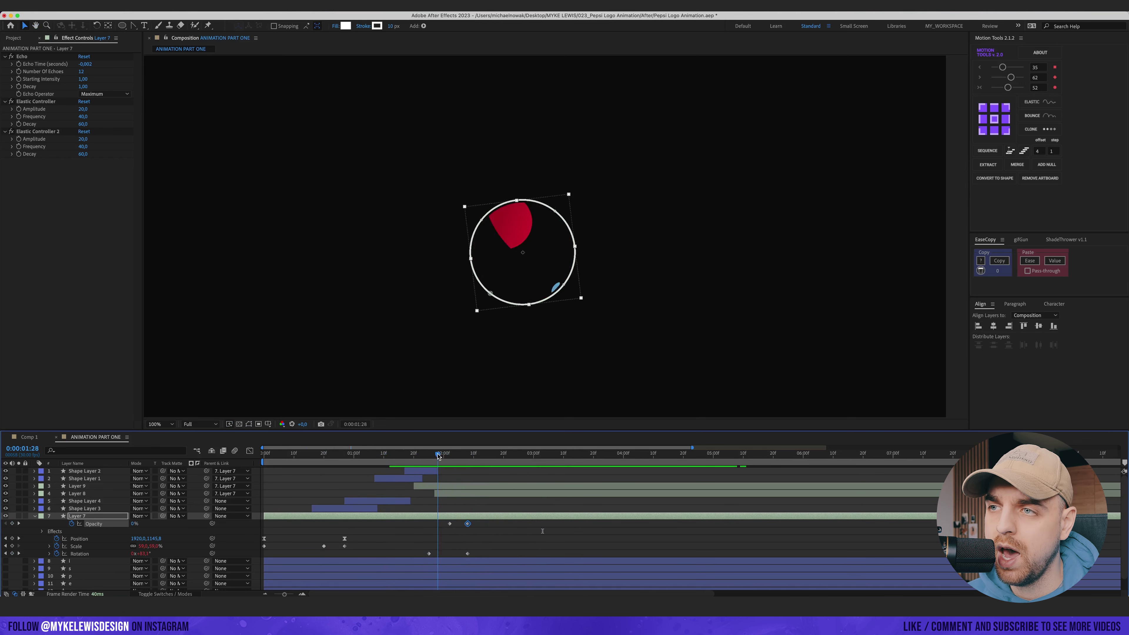
pyautogui.click(13, 547)
pyautogui.moveTo(442, 459); pyautogui.dragTo(460, 460)
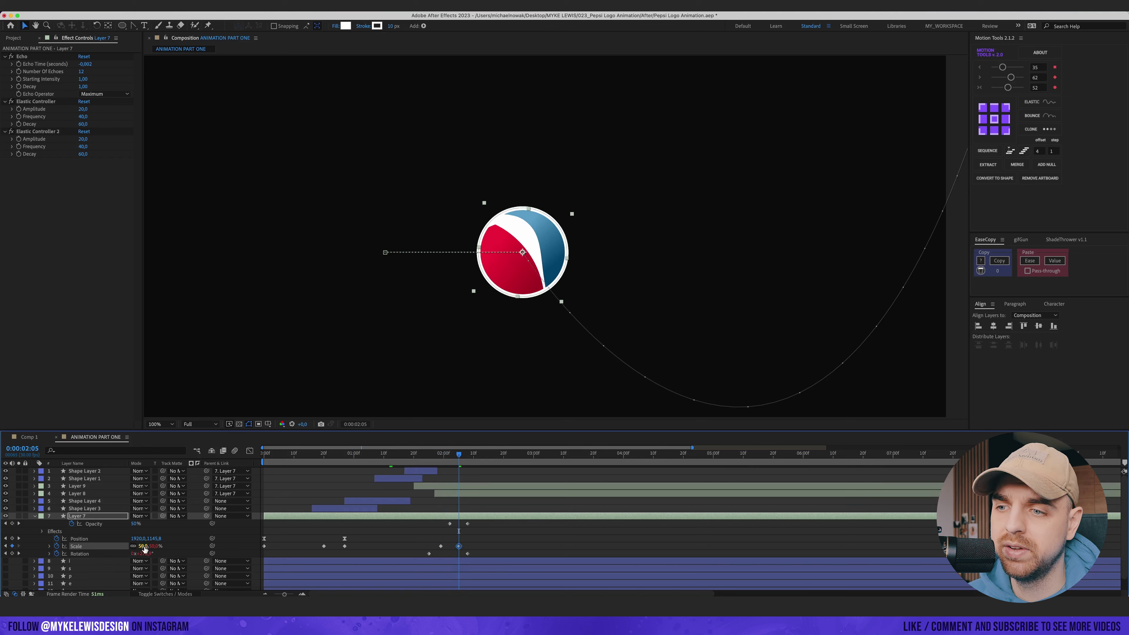
pyautogui.click(472, 453)
pyautogui.click(12, 546)
# - Shift Layer 7's three new Scale keyframes earlier to about 1:22, 1:25 and 2:03, previewing the timing
pyautogui.moveTo(438, 543); pyautogui.dragTo(479, 556)
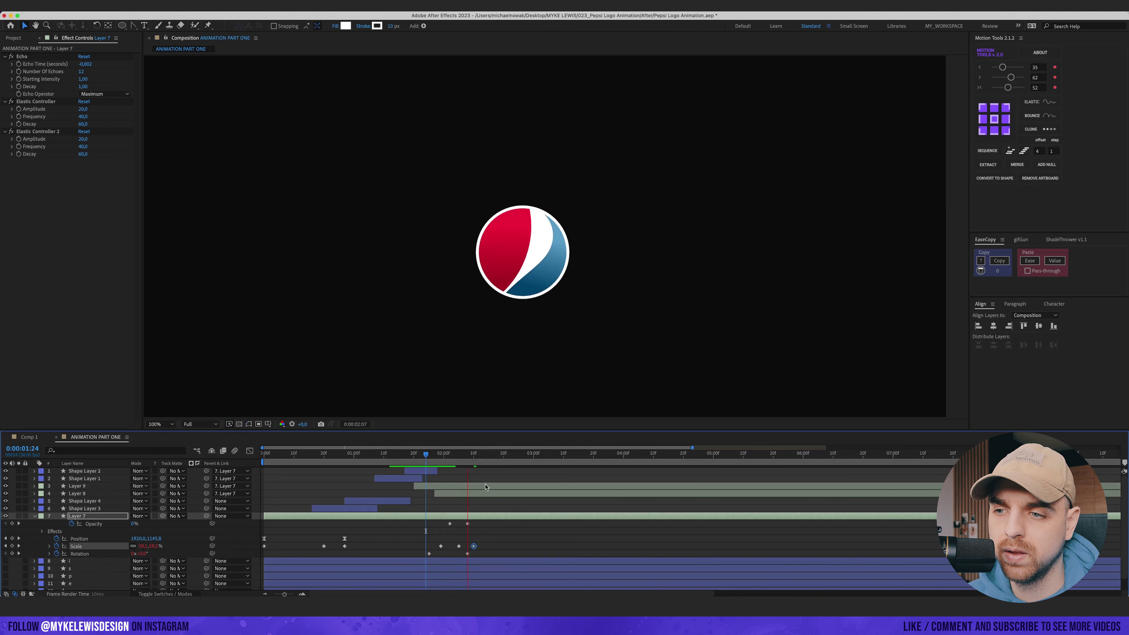
pyautogui.press('space')
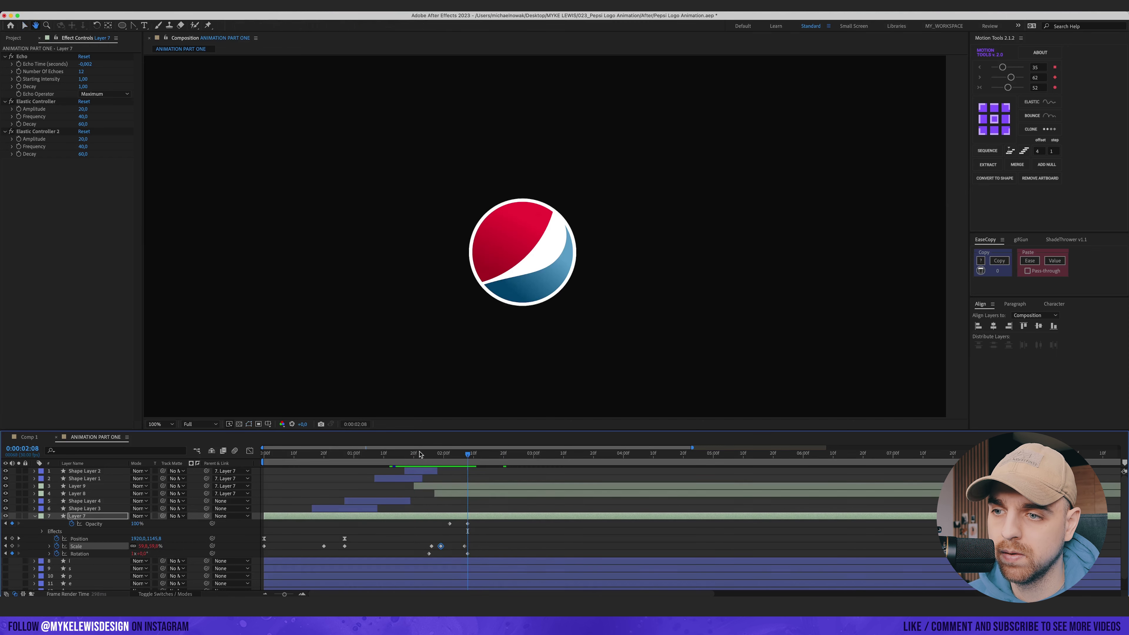
pyautogui.click(411, 453)
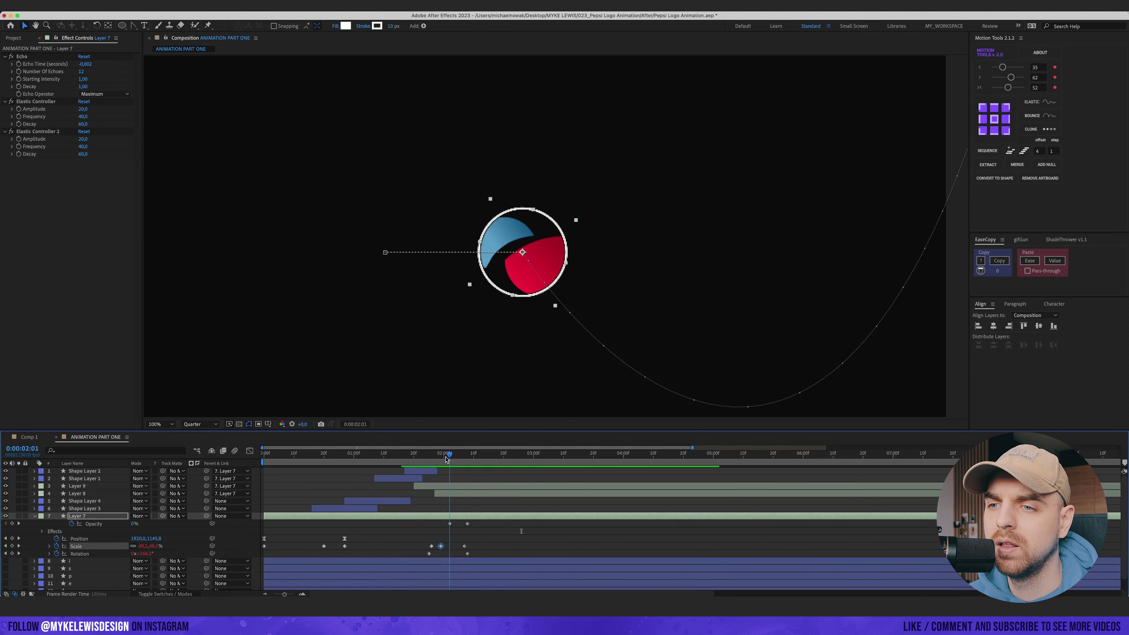
pyautogui.moveTo(496, 536); pyautogui.dragTo(427, 549)
pyautogui.moveTo(441, 546); pyautogui.dragTo(428, 546)
pyautogui.press('space')
# - Move Layer 7's first spin Rotation keyframe to about 1:18 and preview the animation
pyautogui.moveTo(429, 554); pyautogui.dragTo(407, 553)
pyautogui.click(395, 453)
pyautogui.press('space')
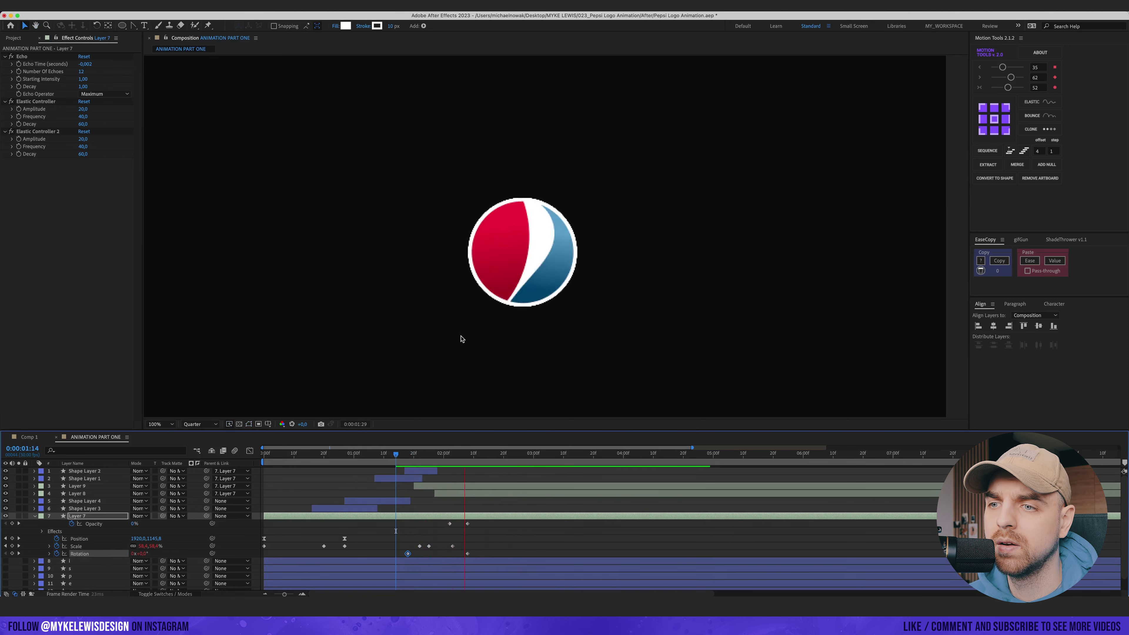
# - Reduce Layer 7's Scale at the 1:25 keyframe to about 40%
pyautogui.scroll(-1, 461, 339)
pyautogui.press('j')
pyautogui.press('j')
pyautogui.press('space')
pyautogui.press('k')
pyautogui.moveTo(165, 546); pyautogui.dragTo(144, 546)
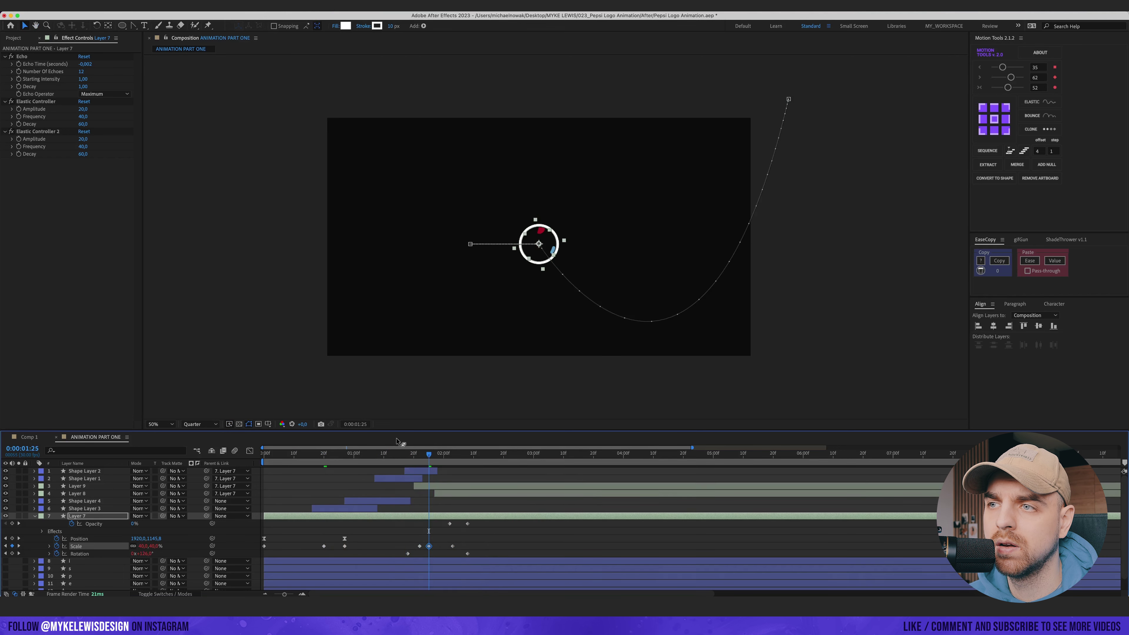
# - Preview the scale bounce and move its three Scale keyframes to about 1:06, 1:11 and 1:19
pyautogui.press('space')
pyautogui.press('space')
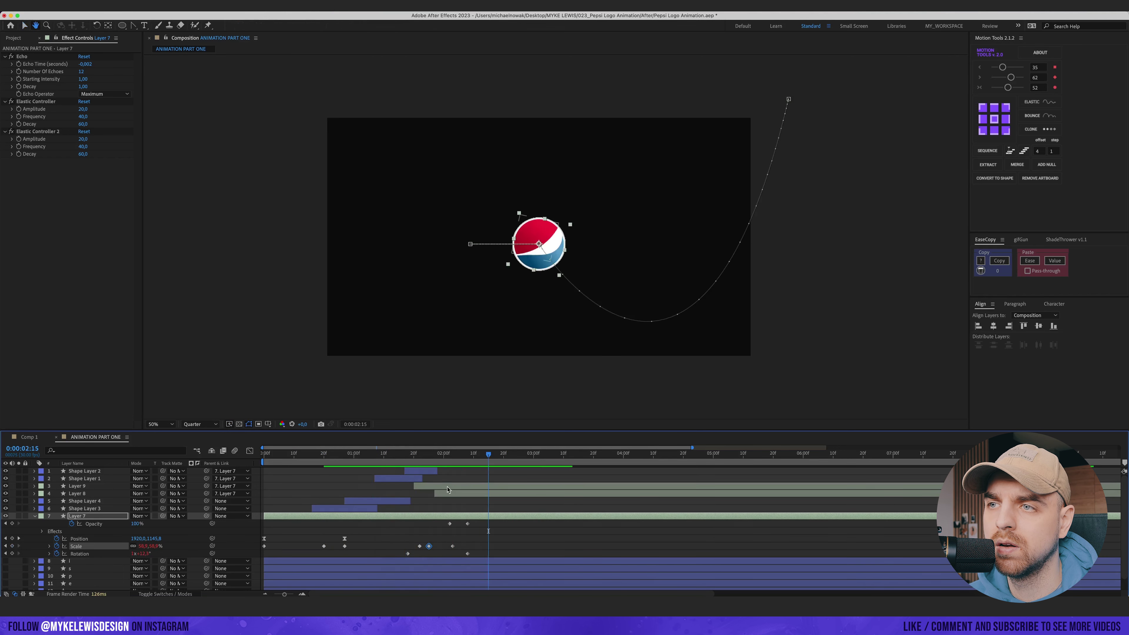
pyautogui.moveTo(429, 546); pyautogui.dragTo(419, 546)
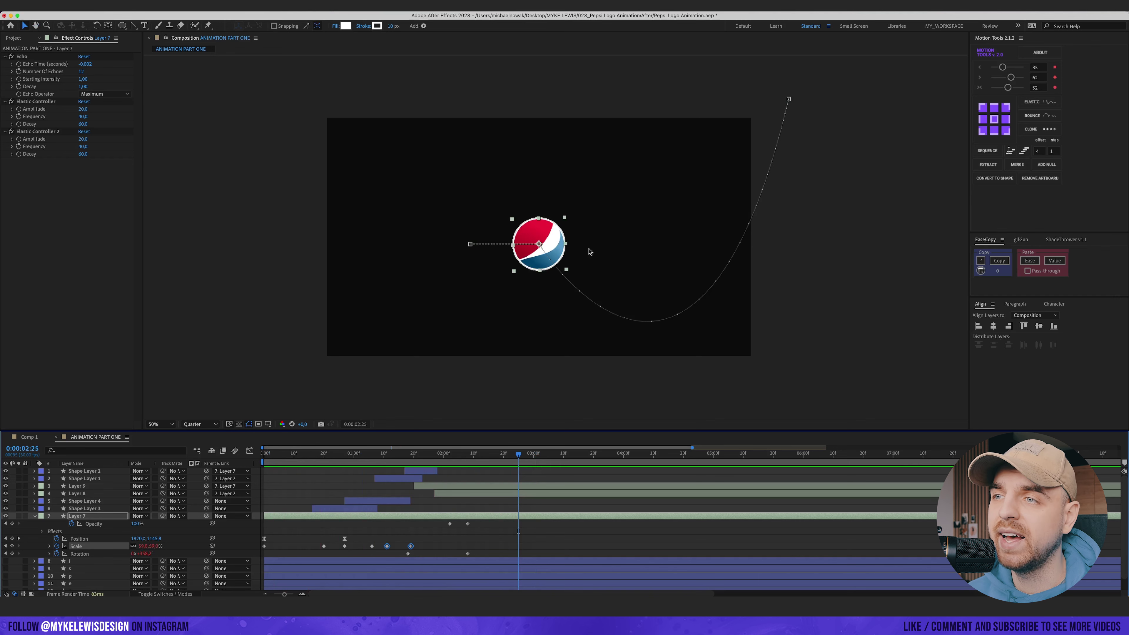
pyautogui.press('.')
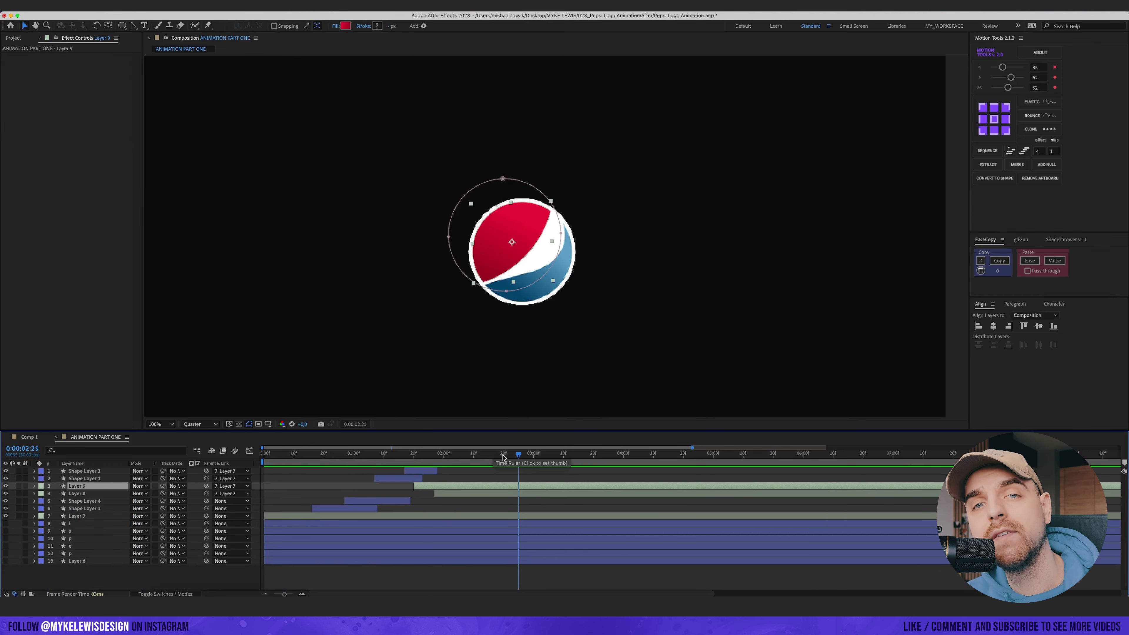
pyautogui.click(491, 457)
pyautogui.click(85, 516)
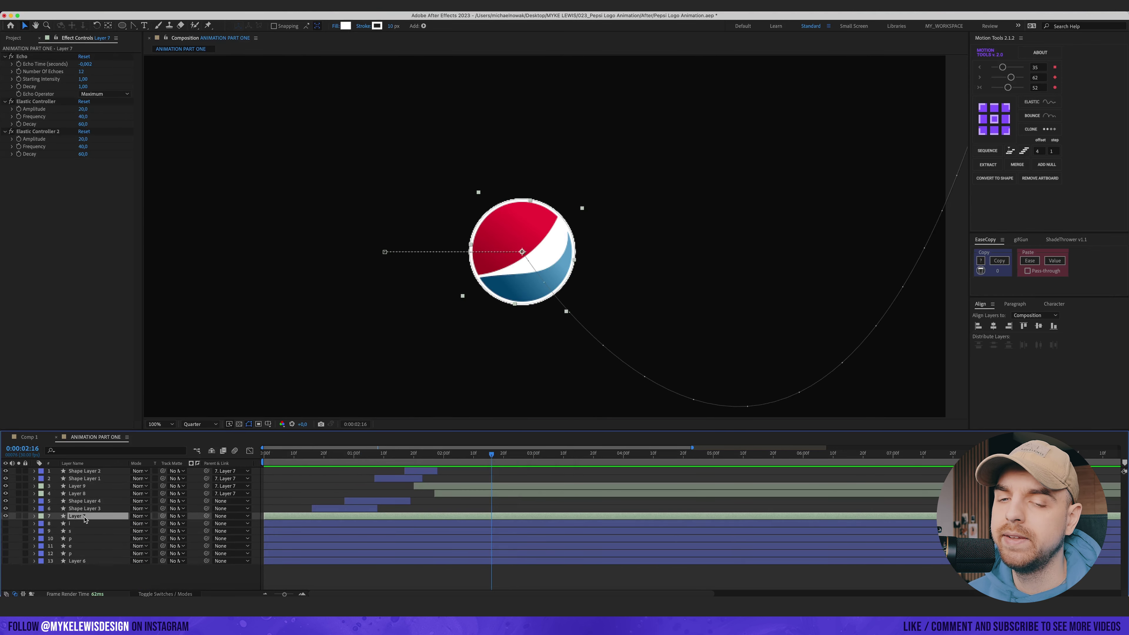
pyautogui.click(85, 508)
pyautogui.click(87, 516)
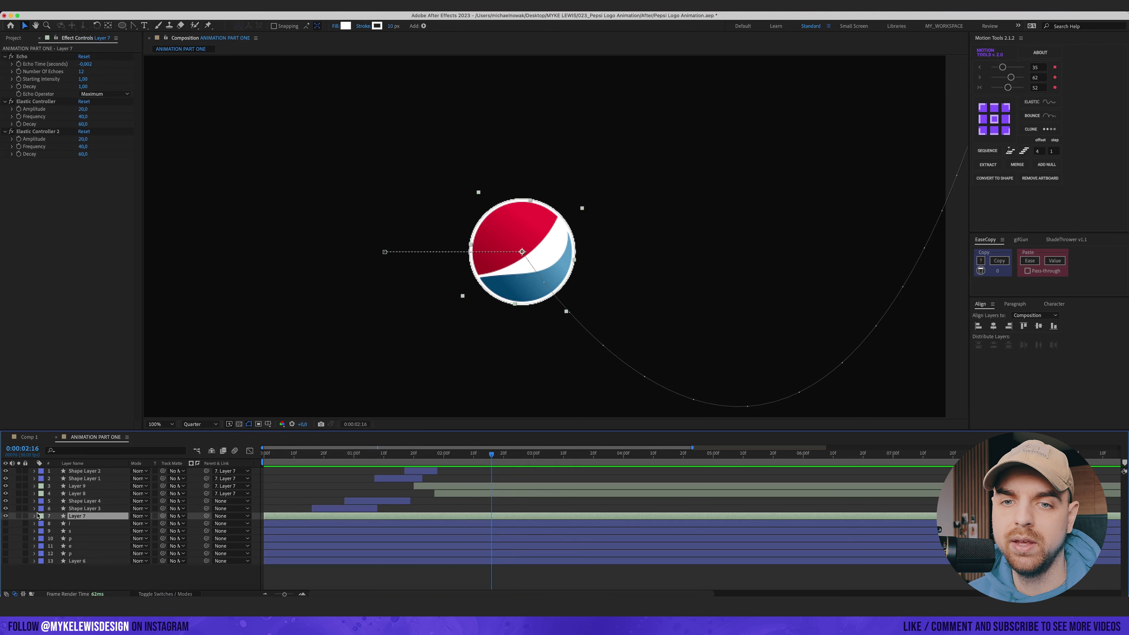
# - Duplicate Shape Layers 1 and 2 with Pink labels and shift the copies to start at about 2:00 and 2:10
pyautogui.click(399, 454)
pyautogui.click(406, 478)
pyautogui.click(81, 471)
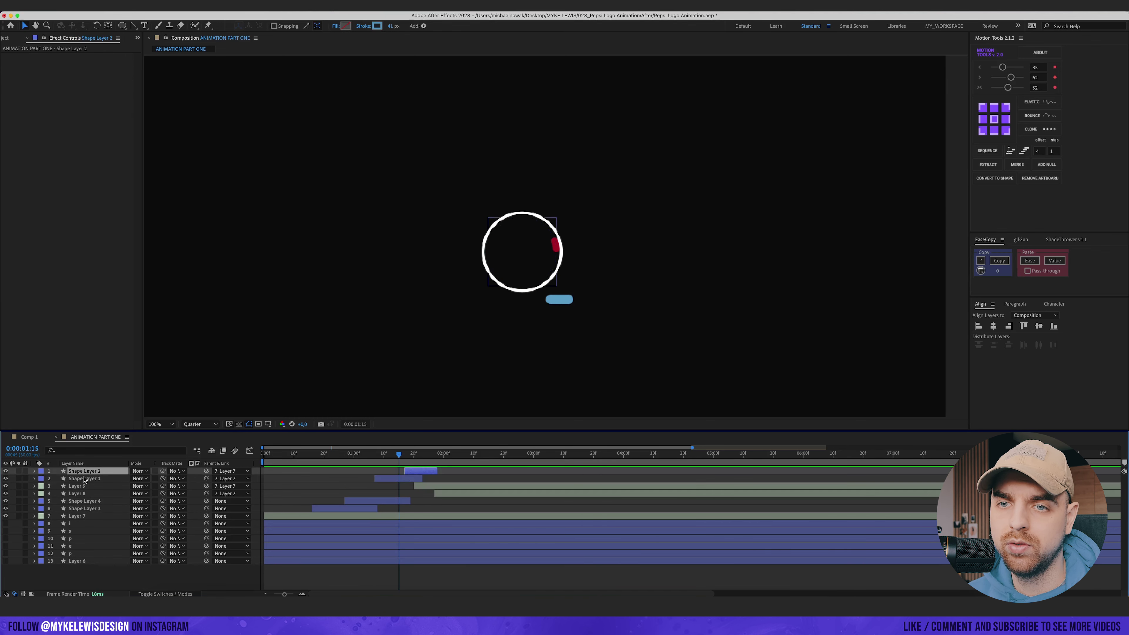
pyautogui.keyDown('shift'); pyautogui.click(85, 478); pyautogui.keyUp('shift')
pyautogui.hotkey('ctrl', 'd')
pyautogui.click(41, 479)
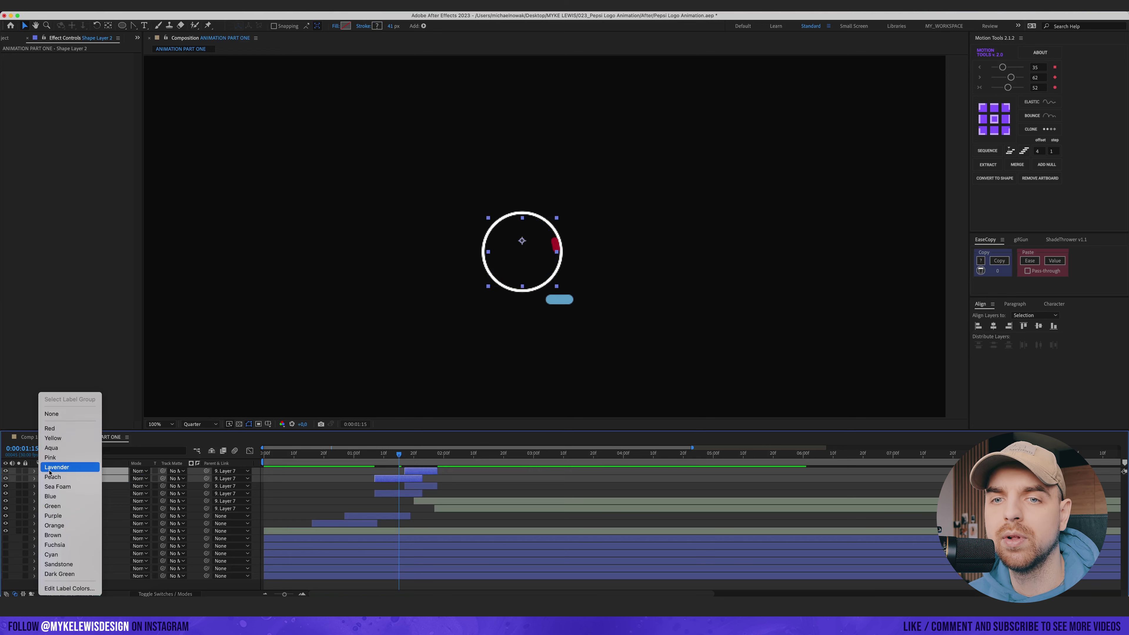
pyautogui.click(56, 458)
pyautogui.moveTo(399, 454); pyautogui.dragTo(476, 459)
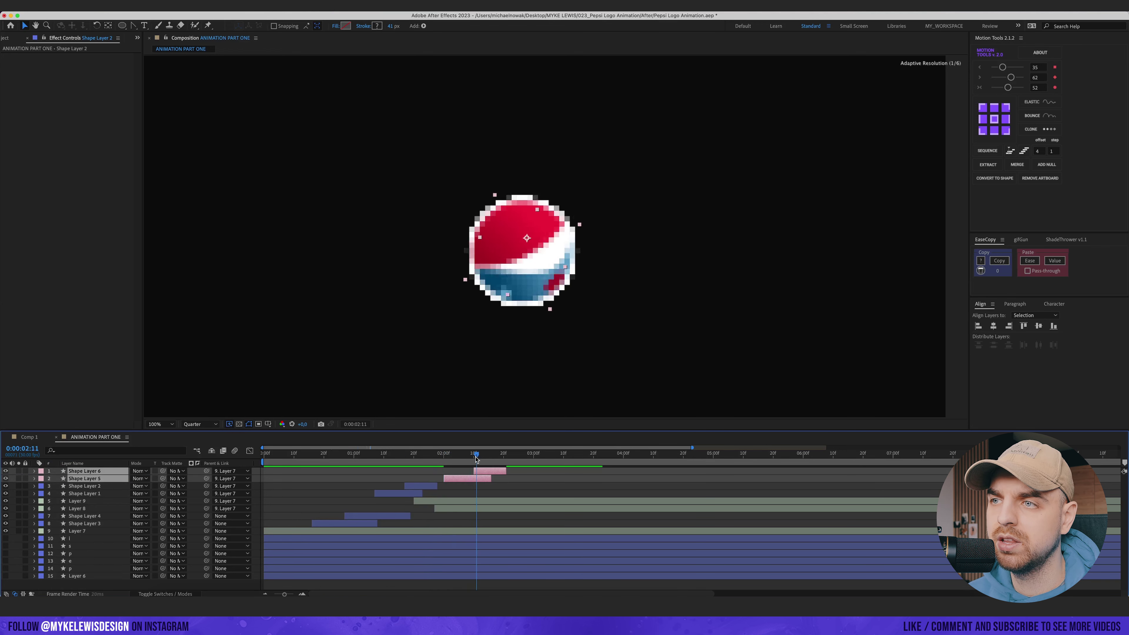
# - Enlarge the ellipse paths of the two pink copies to 586.3 for Shape Layer 6 and 596.3 for Shape Layer 5
pyautogui.click(34, 471)
pyautogui.click(42, 478)
pyautogui.click(50, 487)
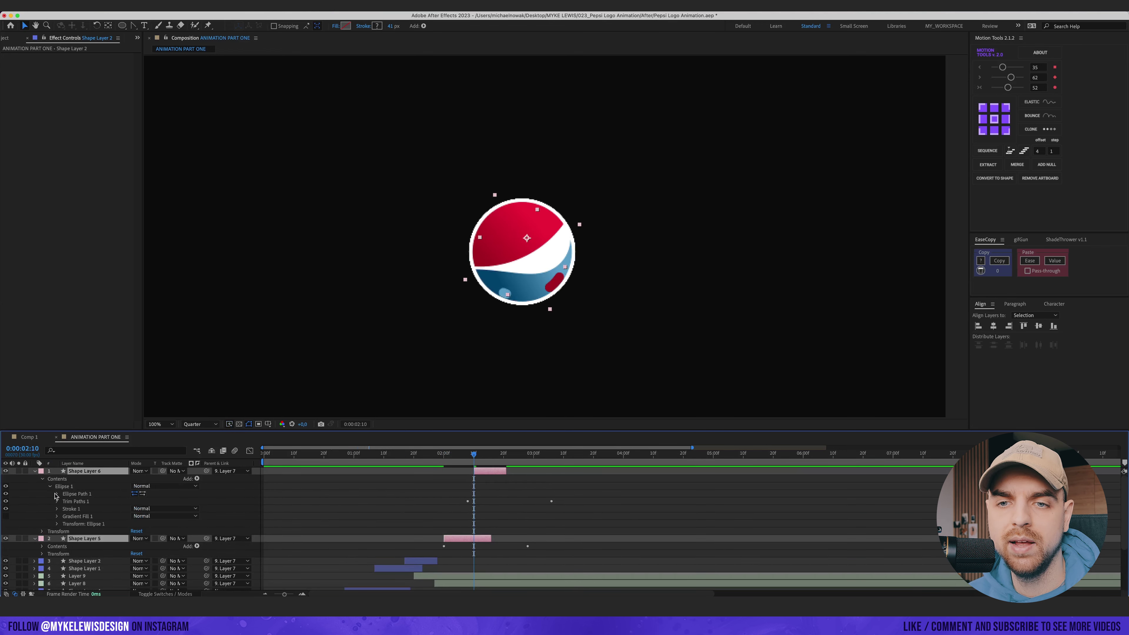
pyautogui.click(57, 494)
pyautogui.moveTo(144, 503); pyautogui.dragTo(224, 503)
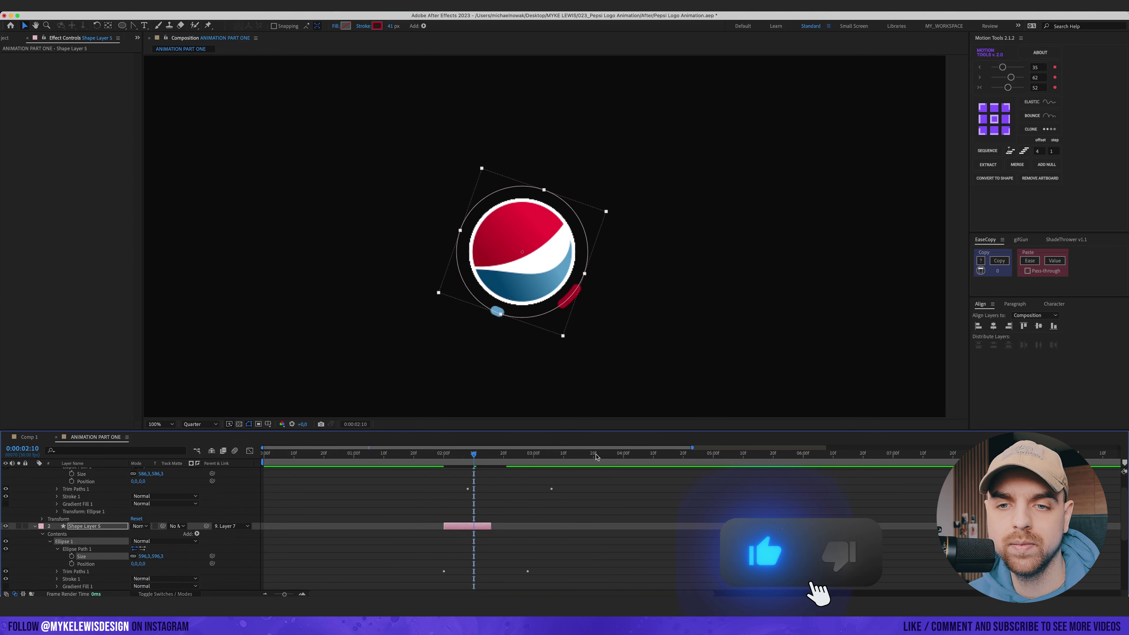
# - Thin the strokes of Shape Layers 5 and 6 to about 13 px
pyautogui.click(473, 533)
pyautogui.scroll(3, 473, 529)
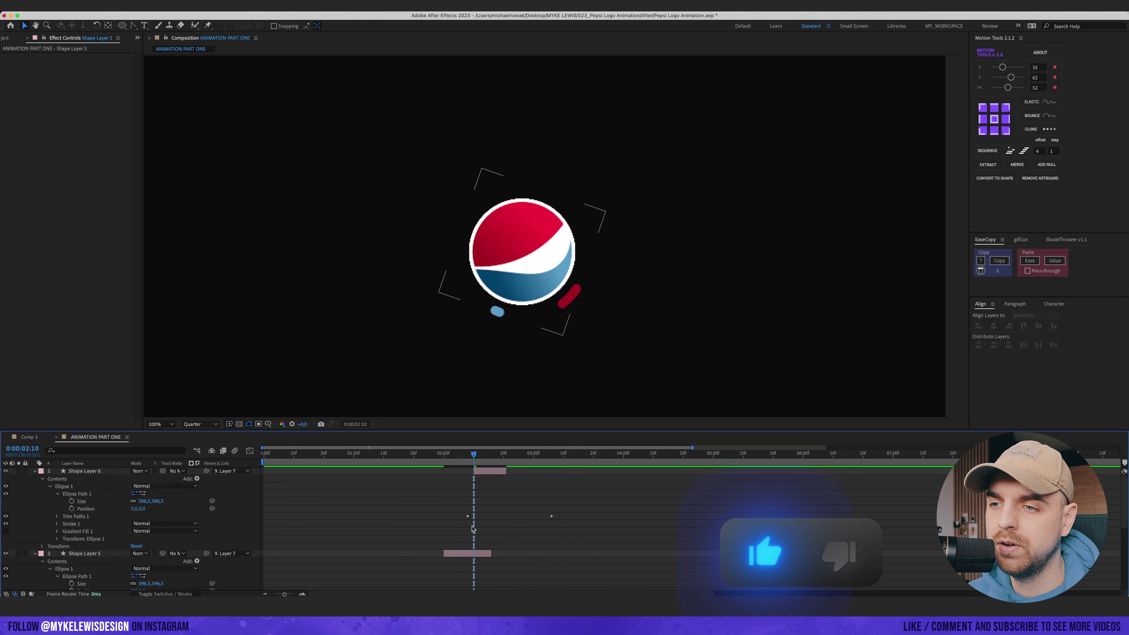
pyautogui.click(485, 471)
pyautogui.keyDown('shift'); pyautogui.click(477, 553); pyautogui.keyUp('shift')
pyautogui.moveTo(391, 26); pyautogui.dragTo(377, 28)
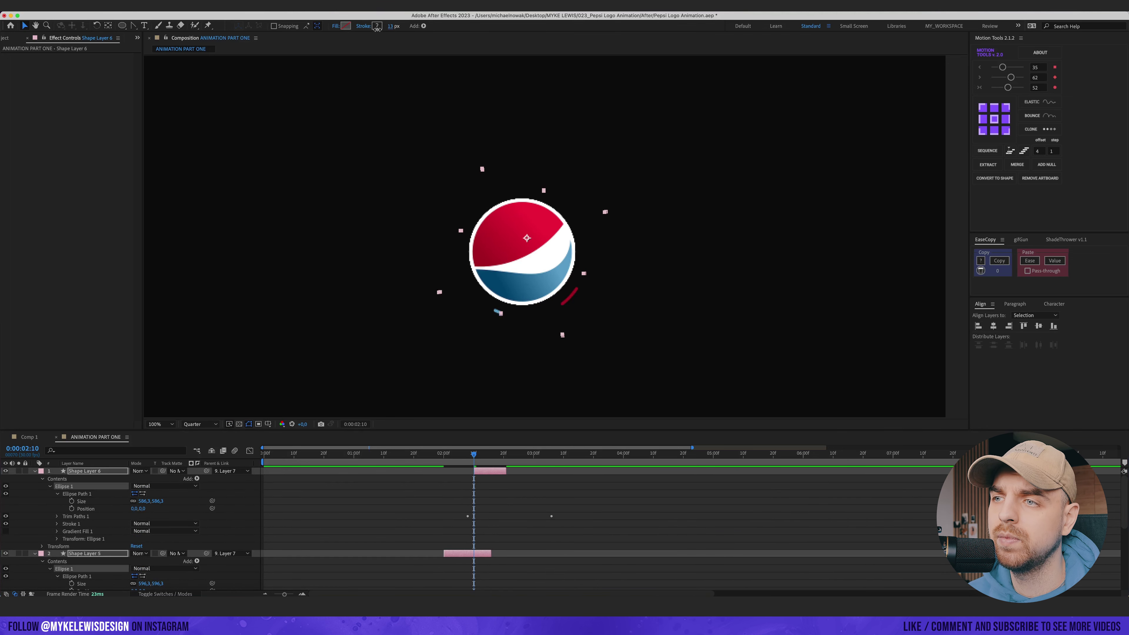
pyautogui.click(538, 493)
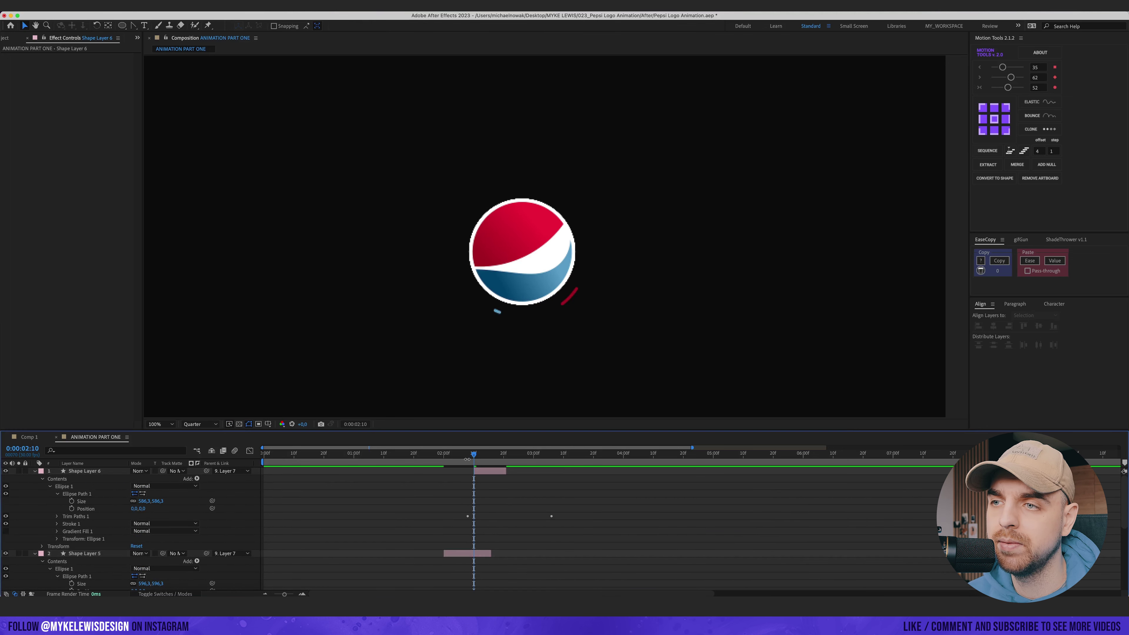
# - Reveal Shape Layer 6's keyframes and preview the thin strokes circling outside the logo
pyautogui.moveTo(467, 459)
pyautogui.mouseDown()
pyautogui.moveTo(438, 459)
pyautogui.moveTo(488, 459)
pyautogui.mouseUp()
pyautogui.click(493, 472)
pyautogui.press('u')
pyautogui.click(528, 455)
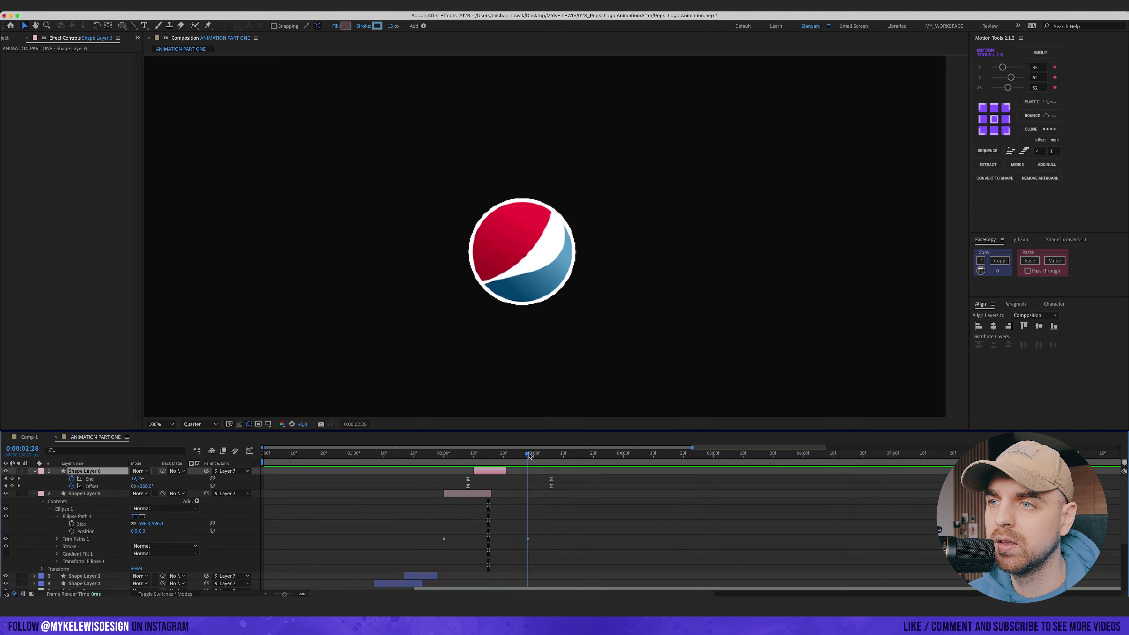
pyautogui.press('space')
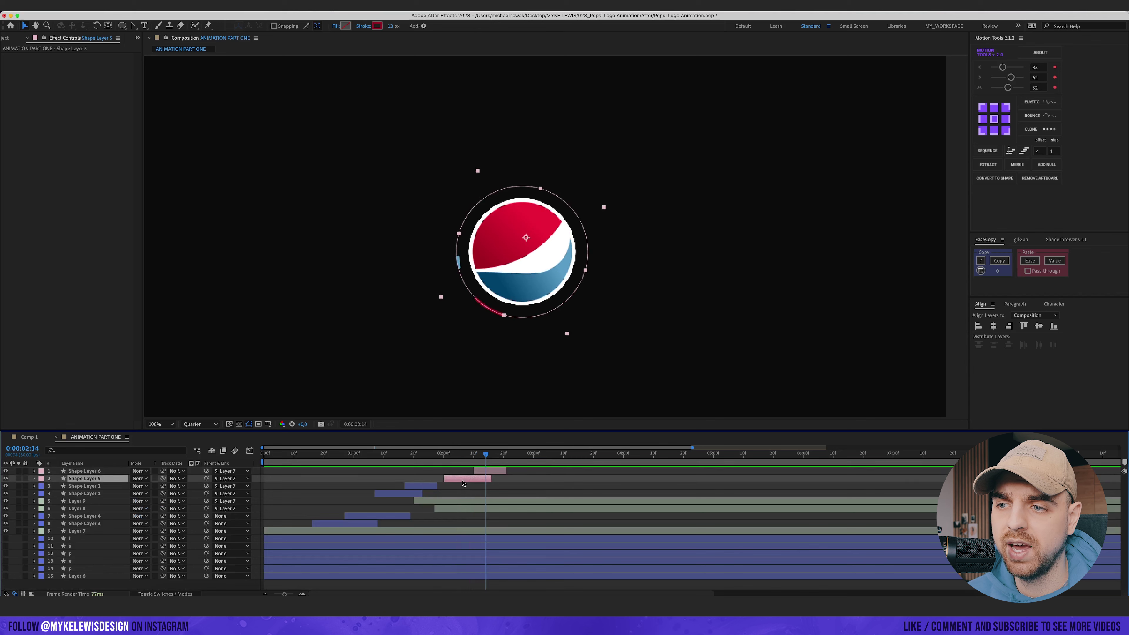
# - Duplicate Shape Layer 5, enlarge the copy's ellipse to about 679, and start it at about 2:06
pyautogui.click(35, 478)
pyautogui.click(42, 486)
pyautogui.click(49, 494)
# - Duplicate Shape Layer 6 and enlarge the copy's ellipse size to 688.3
pyautogui.hotkey('ctrl', 'd')
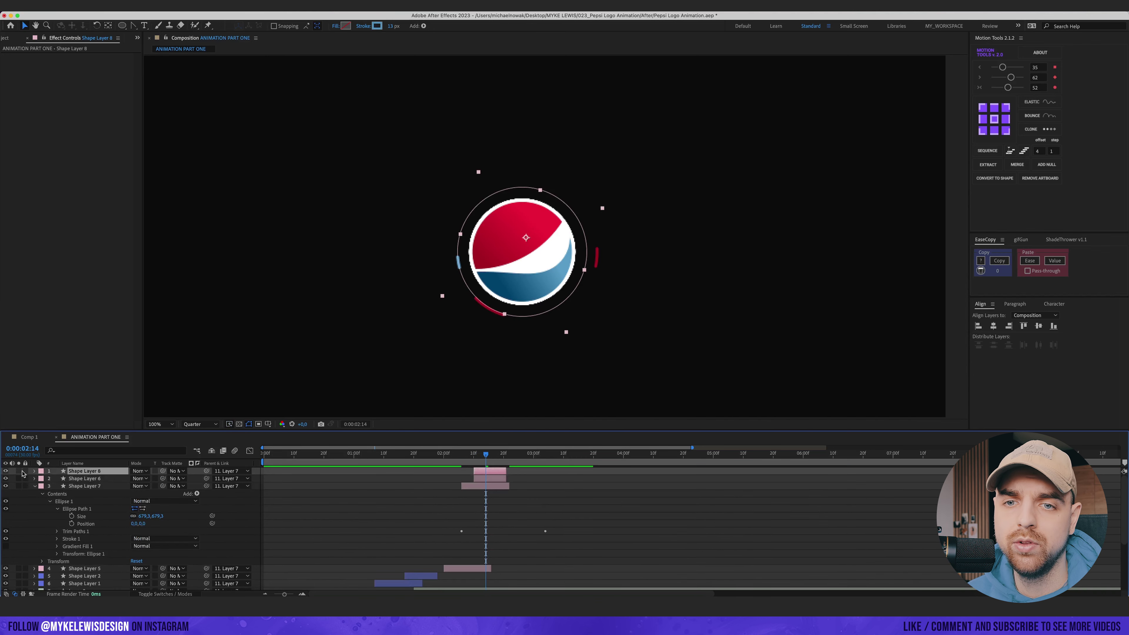
pyautogui.click(34, 471)
pyautogui.click(43, 479)
pyautogui.click(50, 486)
pyautogui.click(57, 493)
pyautogui.moveTo(143, 501); pyautogui.dragTo(188, 501)
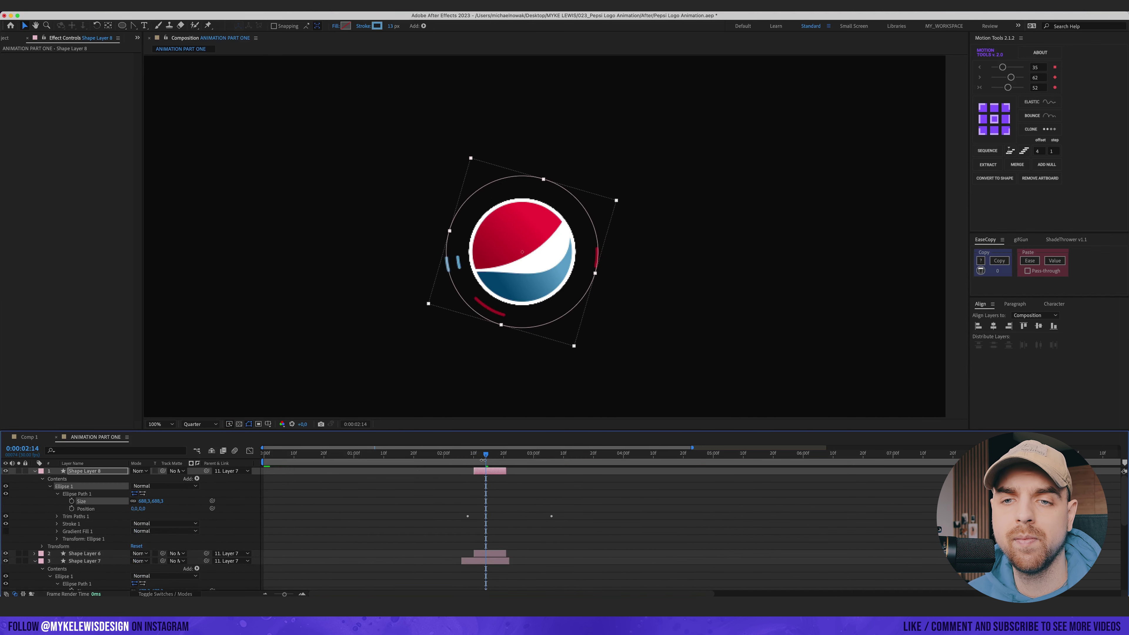
# - Move Shape Layer 8 earlier to start at about 2:06 and check the outer strokes' timing
pyautogui.click(501, 455)
pyautogui.moveTo(487, 471)
pyautogui.mouseDown()
pyautogui.moveTo(558, 457)
pyautogui.moveTo(476, 472)
pyautogui.mouseUp()
pyautogui.moveTo(469, 456); pyautogui.dragTo(477, 455)
pyautogui.moveTo(484, 471); pyautogui.dragTo(413, 457)
pyautogui.press('F2')
pyautogui.press('u')
# - Shift the four pink stroke layers about 8 frames earlier so Shape Layer 5 starts near 1:22, and preview
pyautogui.click(478, 471)
pyautogui.keyDown('shift'); pyautogui.click(483, 493); pyautogui.keyUp('shift')
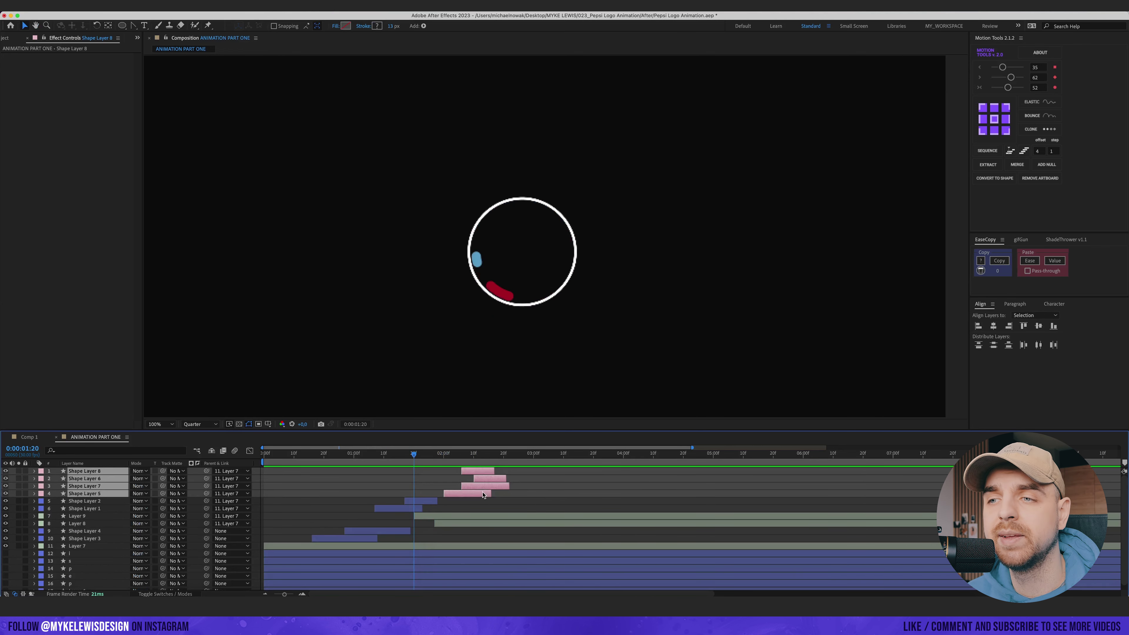
pyautogui.moveTo(484, 495); pyautogui.dragTo(461, 495)
pyautogui.press('space')
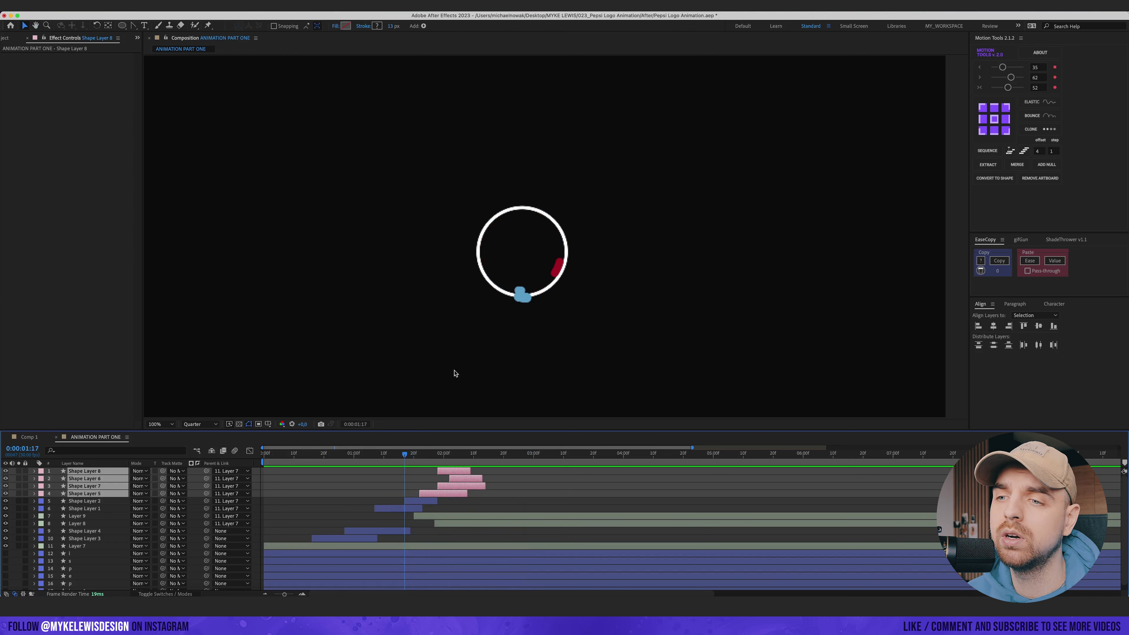
pyautogui.click(422, 455)
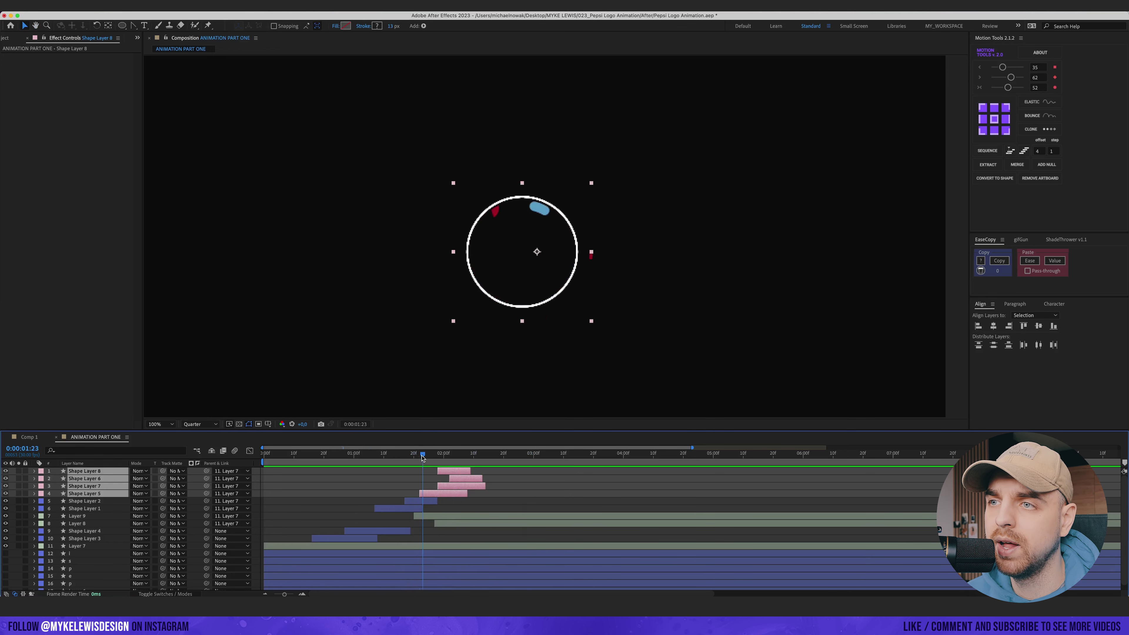
pyautogui.moveTo(422, 457); pyautogui.dragTo(411, 457)
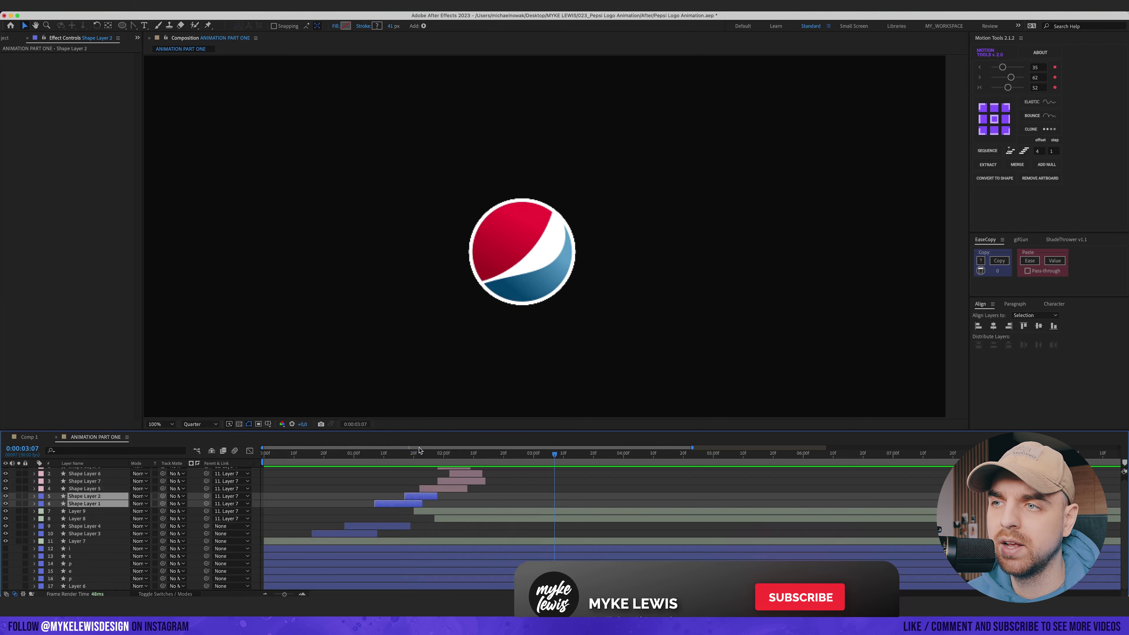
# - Try to parent Shape Layers 3 and 4 to Layer 7
pyautogui.click(378, 460)
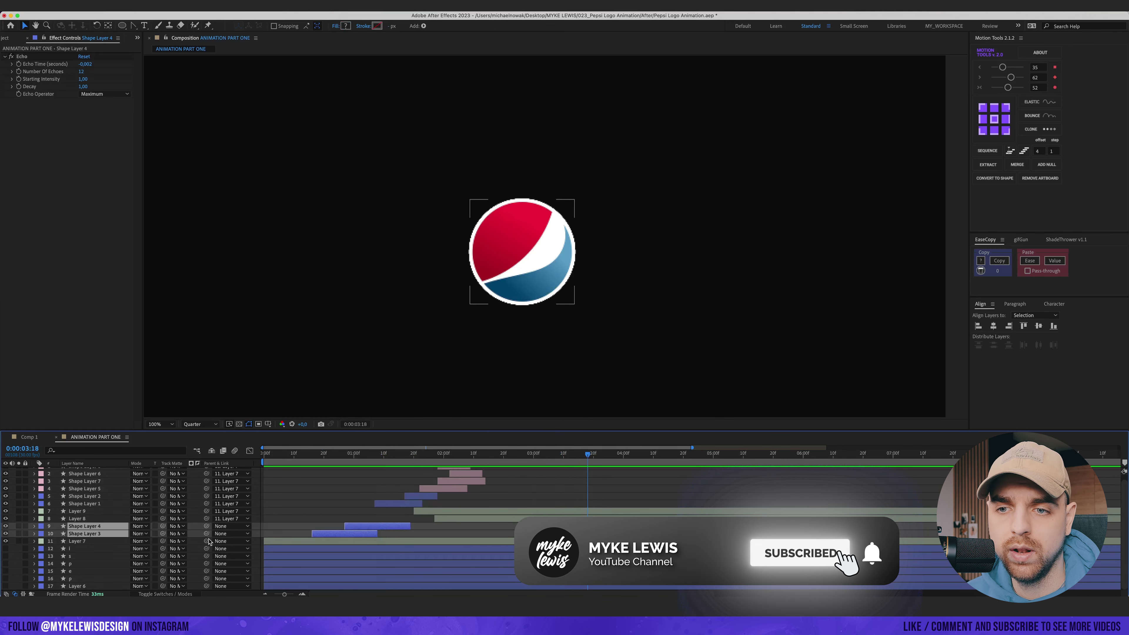
pyautogui.moveTo(207, 533); pyautogui.dragTo(88, 543)
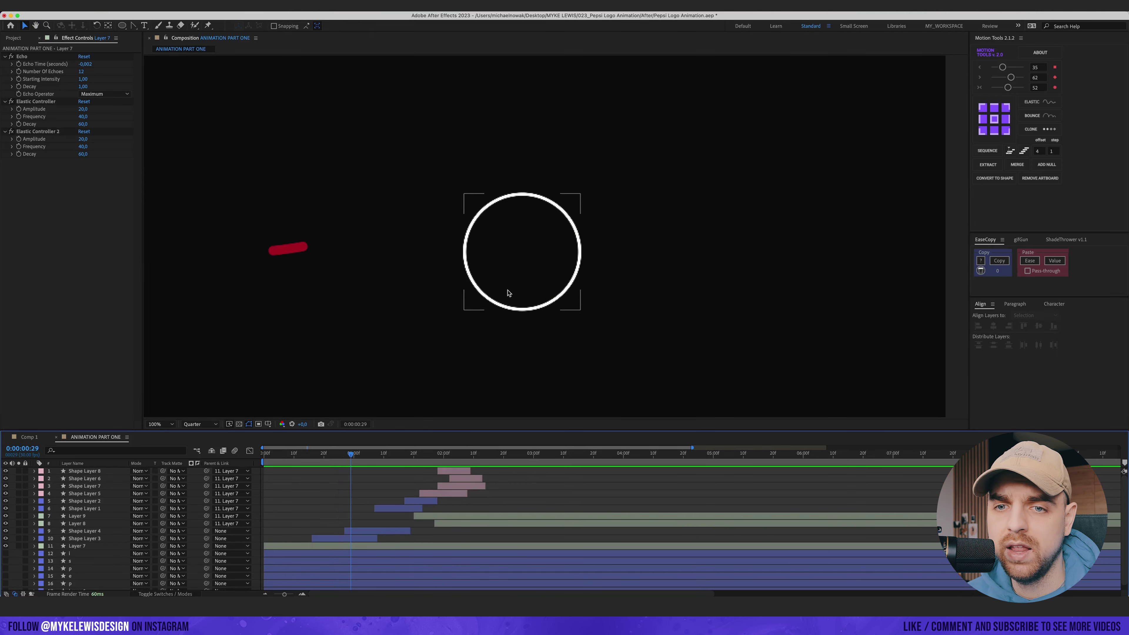
# - Apply the Deep Glow effect to the red flying dot on Shape Layer 3
pyautogui.scroll(-1, 355, 549)
pyautogui.click(350, 534)
pyautogui.hotkey('ctrl', 'space')
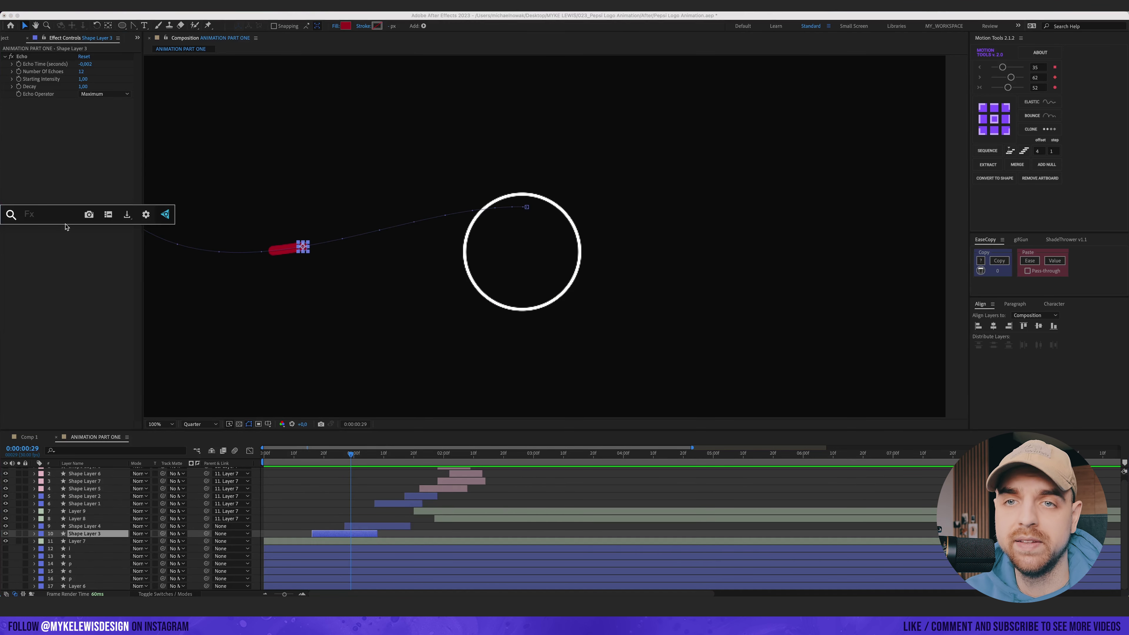
pyautogui.write('d')
pyautogui.press('Return')
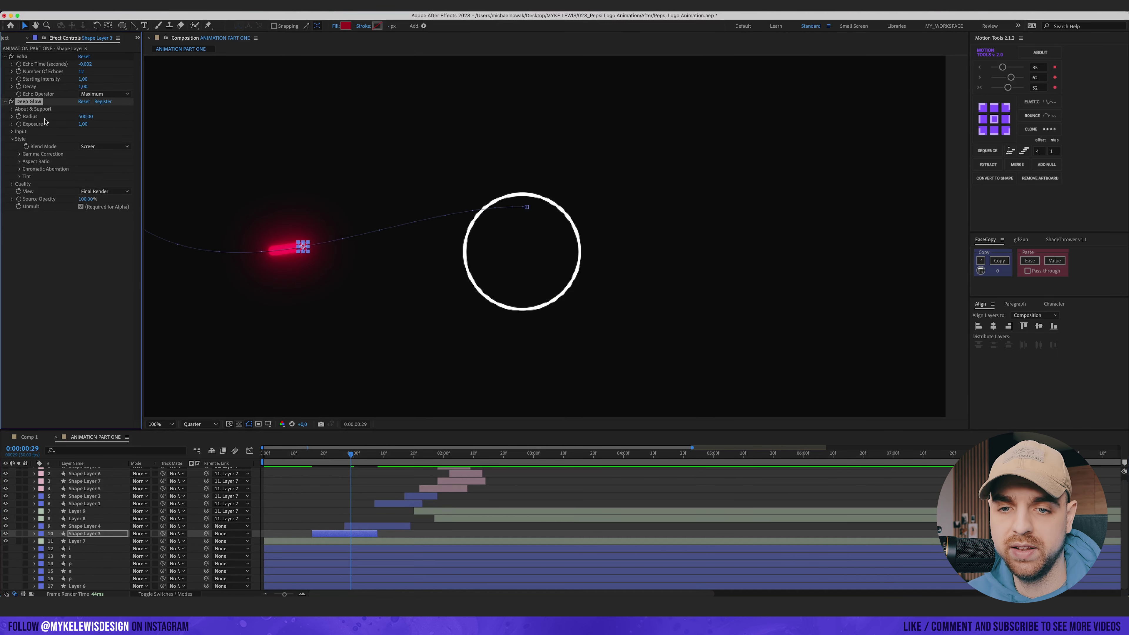
# - Copy the Deep Glow effect onto Shape Layers 4, 2 and 1
pyautogui.click(78, 525)
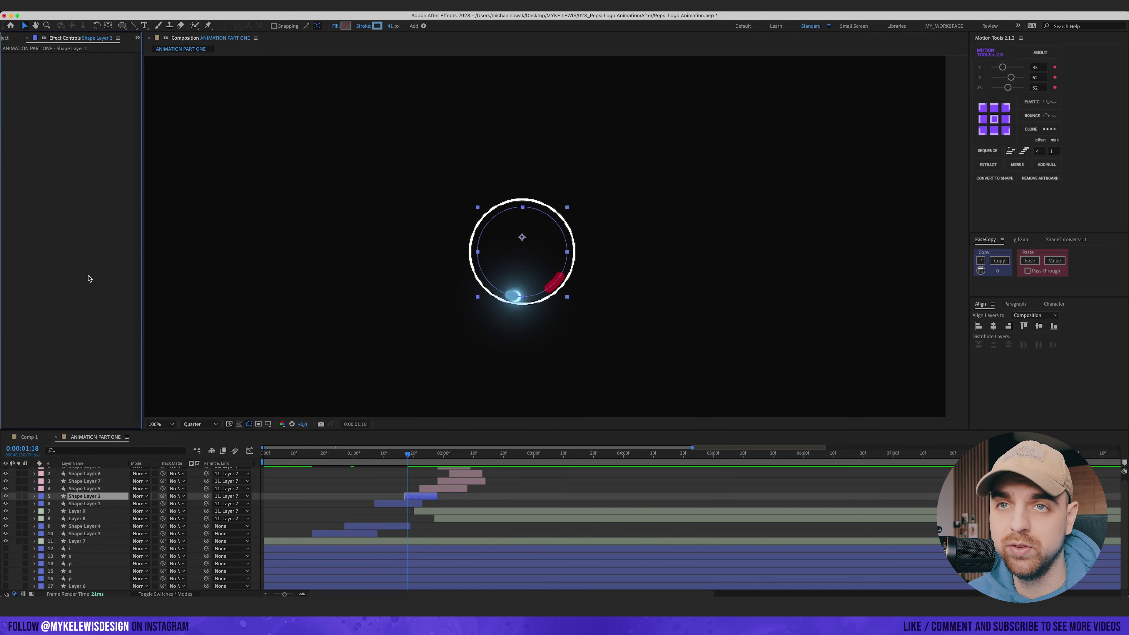
pyautogui.press('super+v')
pyautogui.press('super+Down')
pyautogui.press('super+v')
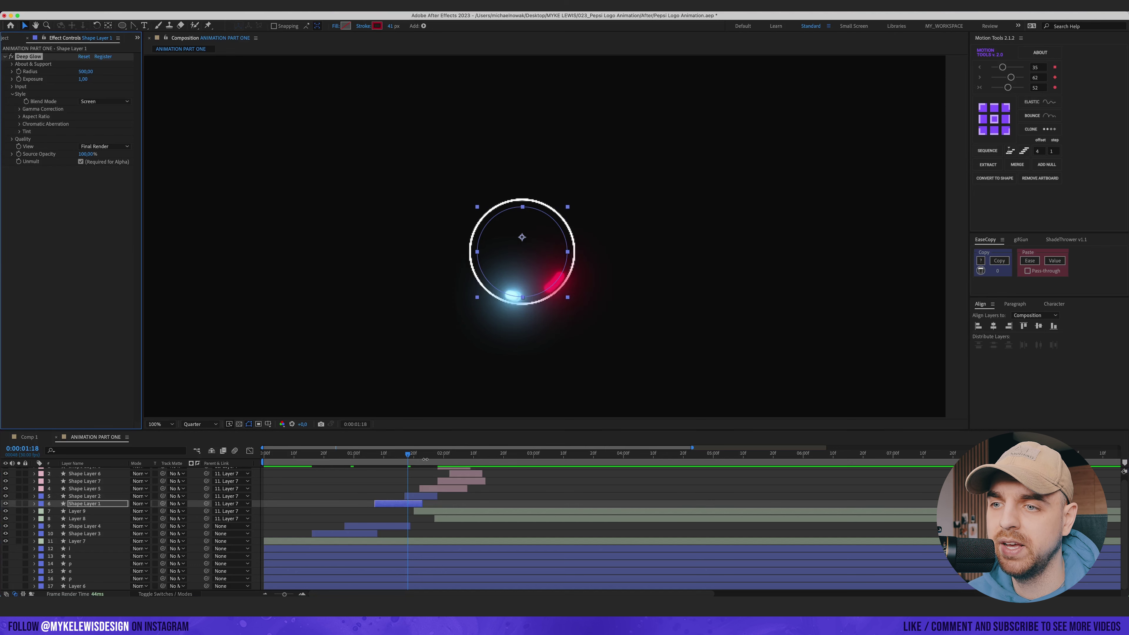
# - Paste the Deep Glow effect onto the four pink stroke layers, Shape Layers 5 to 8
pyautogui.moveTo(412, 454); pyautogui.dragTo(444, 455)
pyautogui.scroll(1, 443, 480)
pyautogui.click(448, 493)
pyautogui.press('super+v')
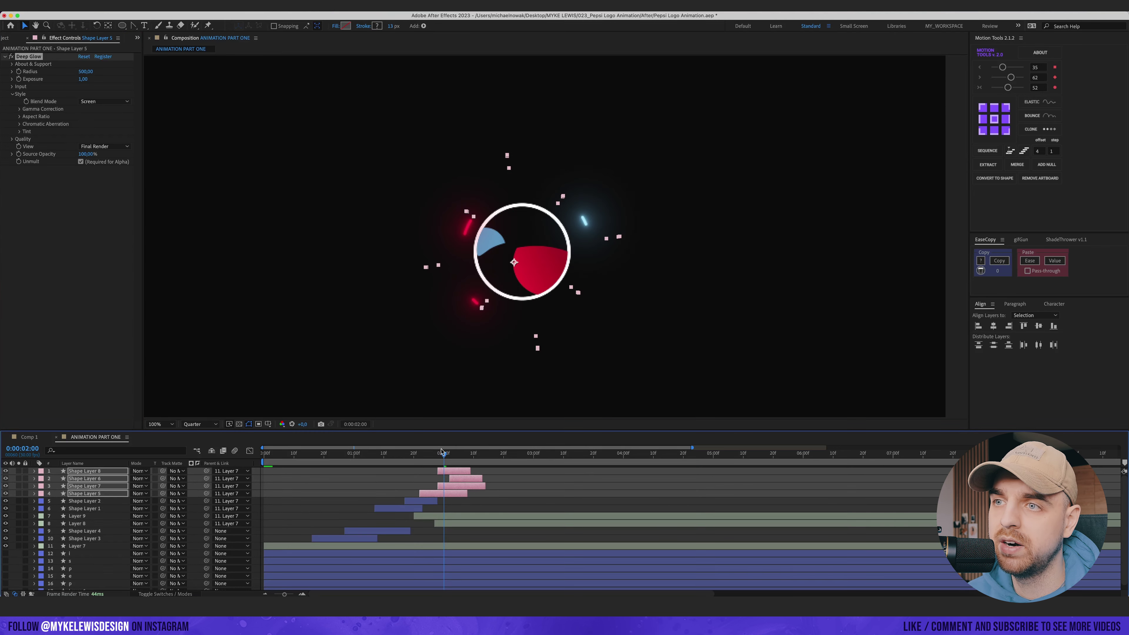
# - Preview the animation with Deep Glow on the flying dots and strokes, starting from 0:00:00:24
pyautogui.click(335, 453)
pyautogui.scroll(-1, 559, 301)
pyautogui.press('space')
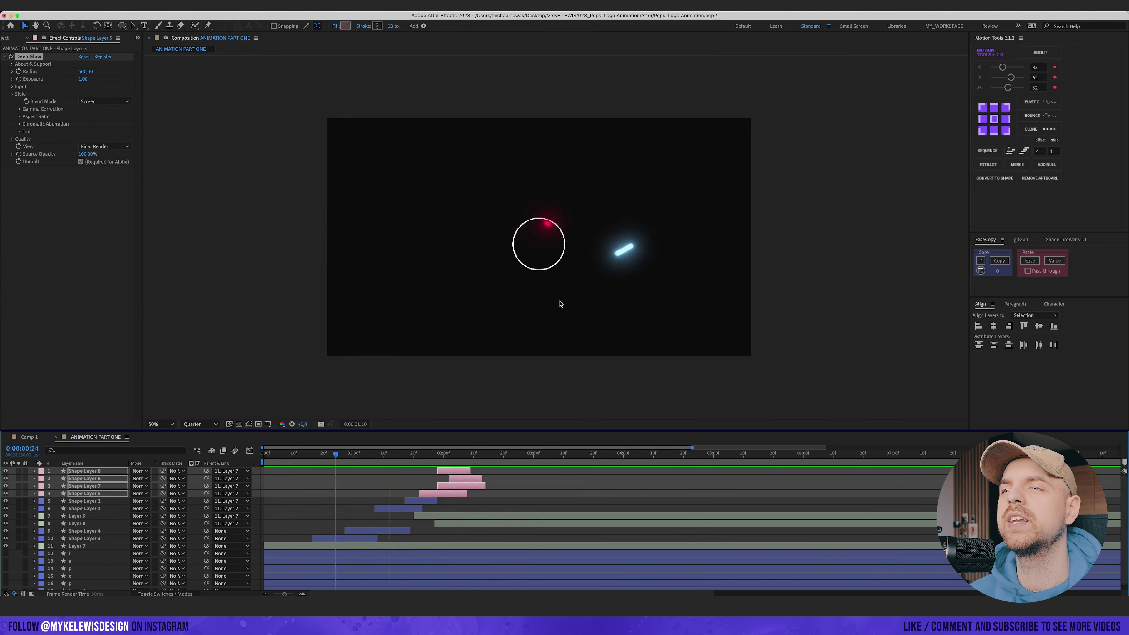
pyautogui.moveTo(487, 453); pyautogui.dragTo(517, 464)
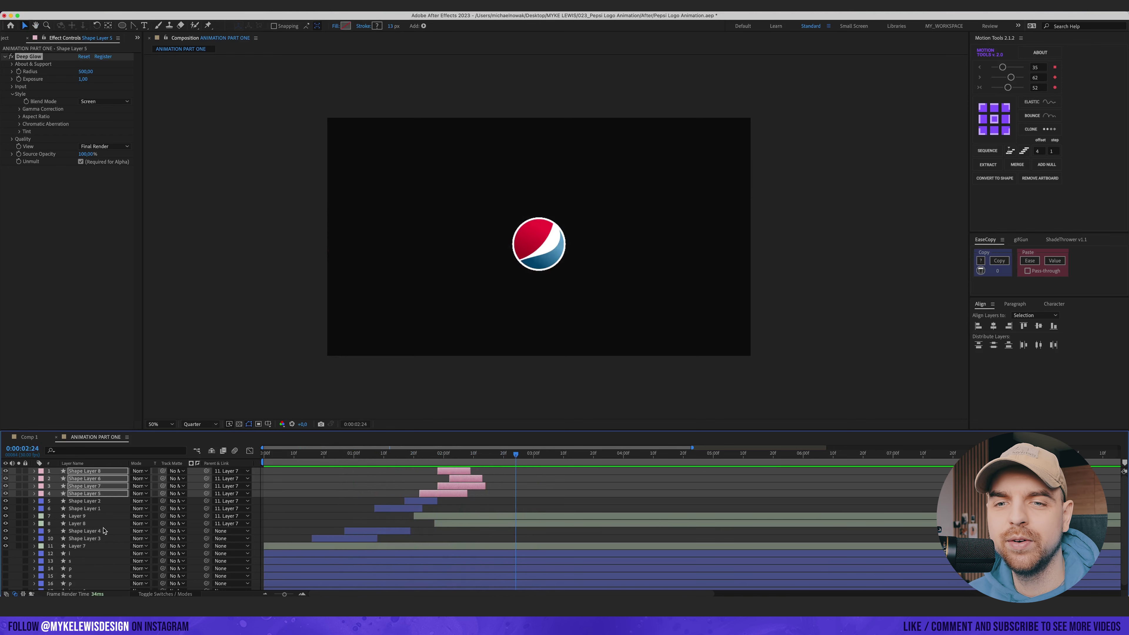
# - Add the Deep Glow effect to the red and blue wave layers, Layers 8 and 9, with exposure 0,49 on Layer 8
pyautogui.click(85, 538)
pyautogui.press('.')
pyautogui.press('.')
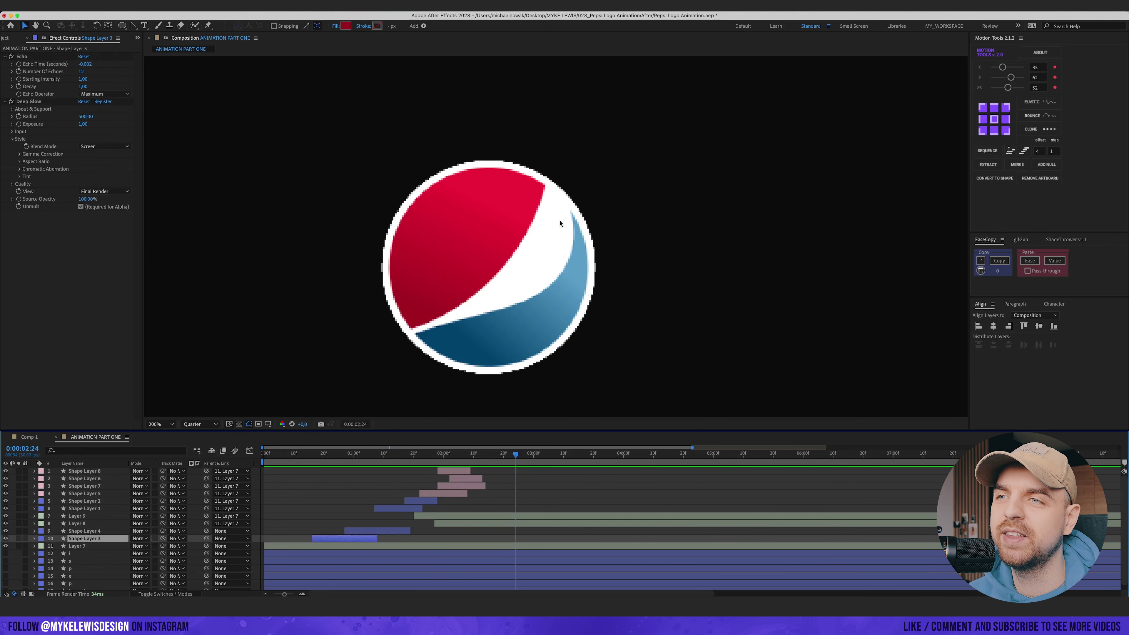
pyautogui.click(89, 533)
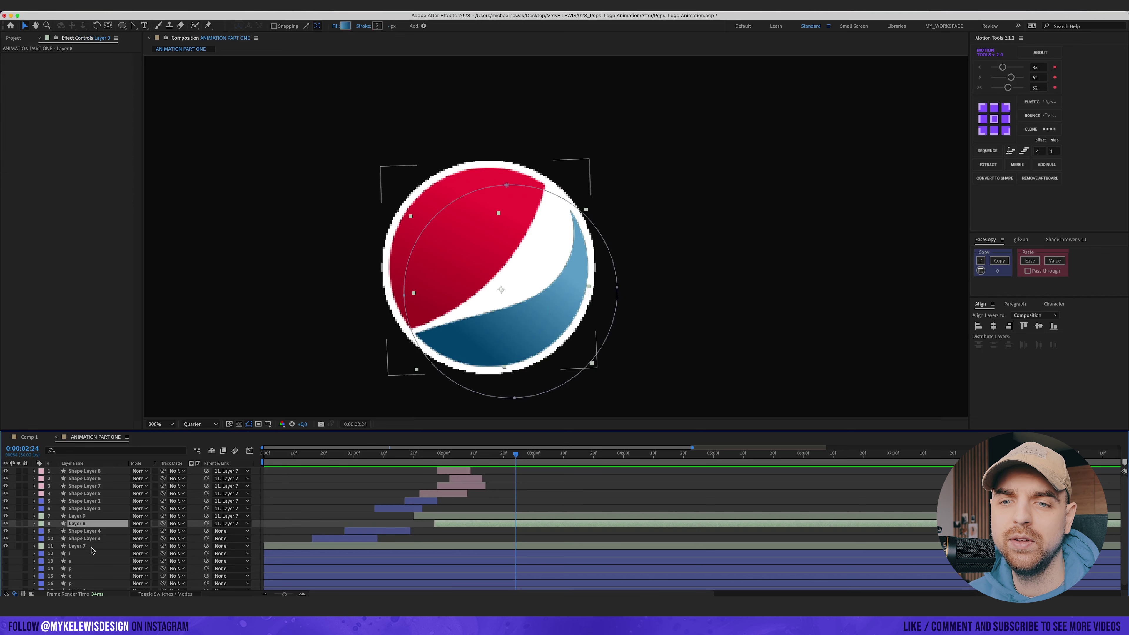
pyautogui.click(78, 516)
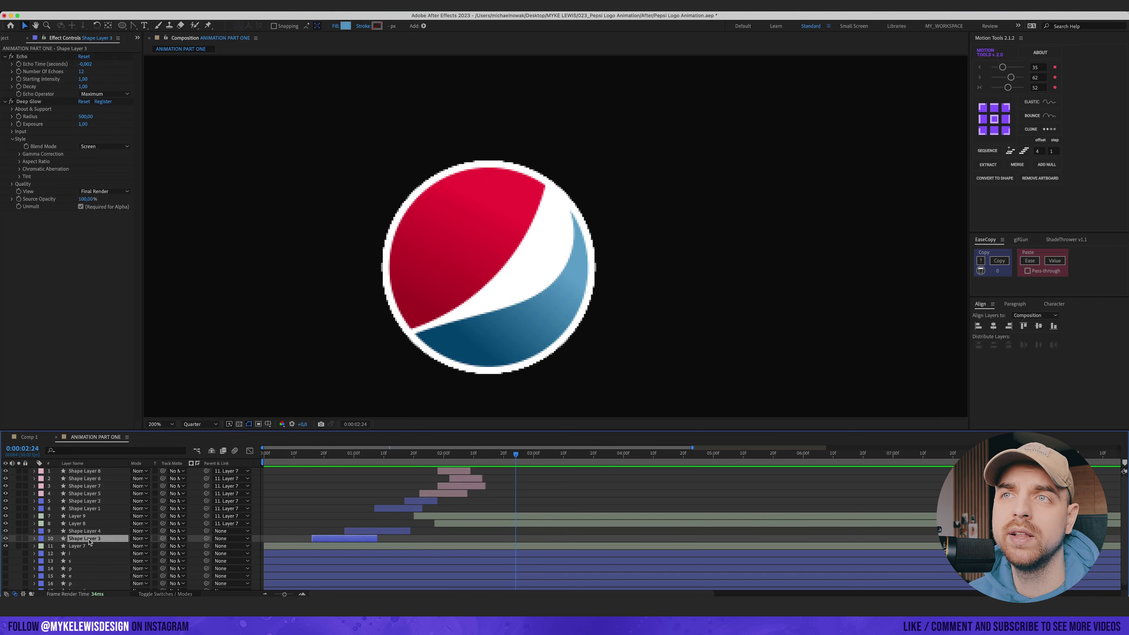
pyautogui.press(',')
pyautogui.moveTo(83, 79); pyautogui.dragTo(50, 84)
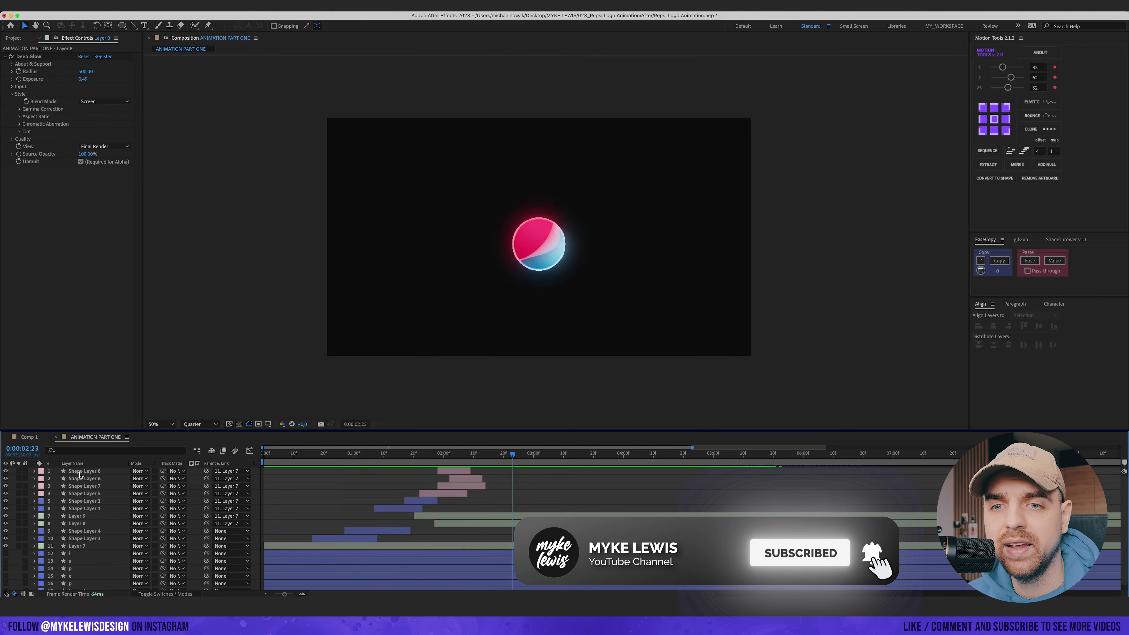
# - Create a new adjustment layer above Shape Layer 8 in the ANIMATION PART ONE composition
pyautogui.click(80, 472)
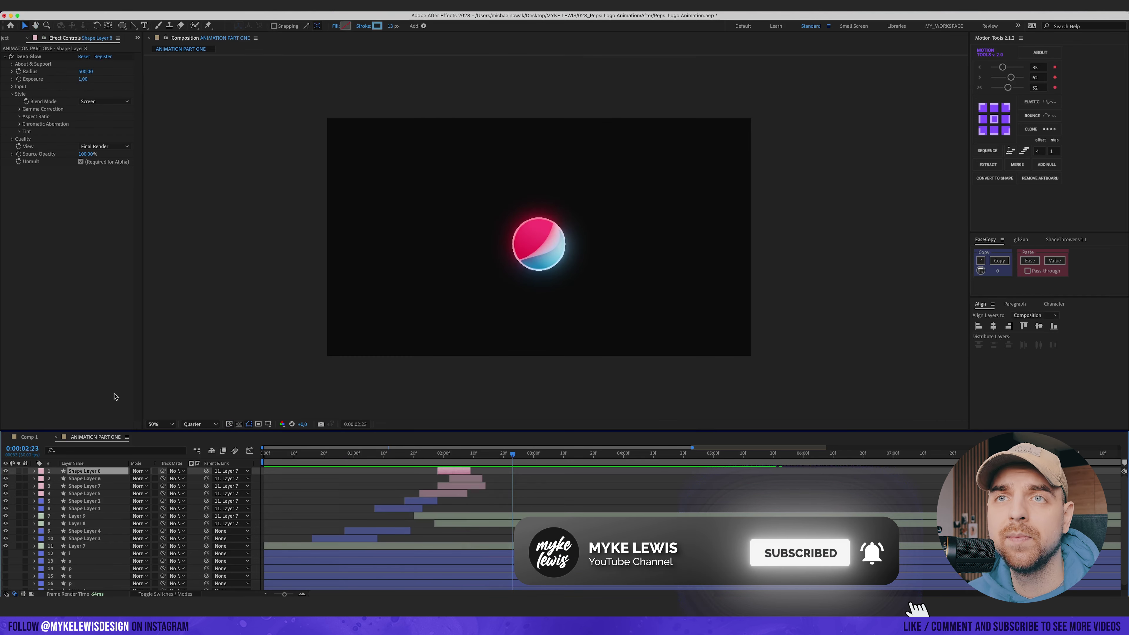
pyautogui.click(151, 5)
pyautogui.click(293, 76)
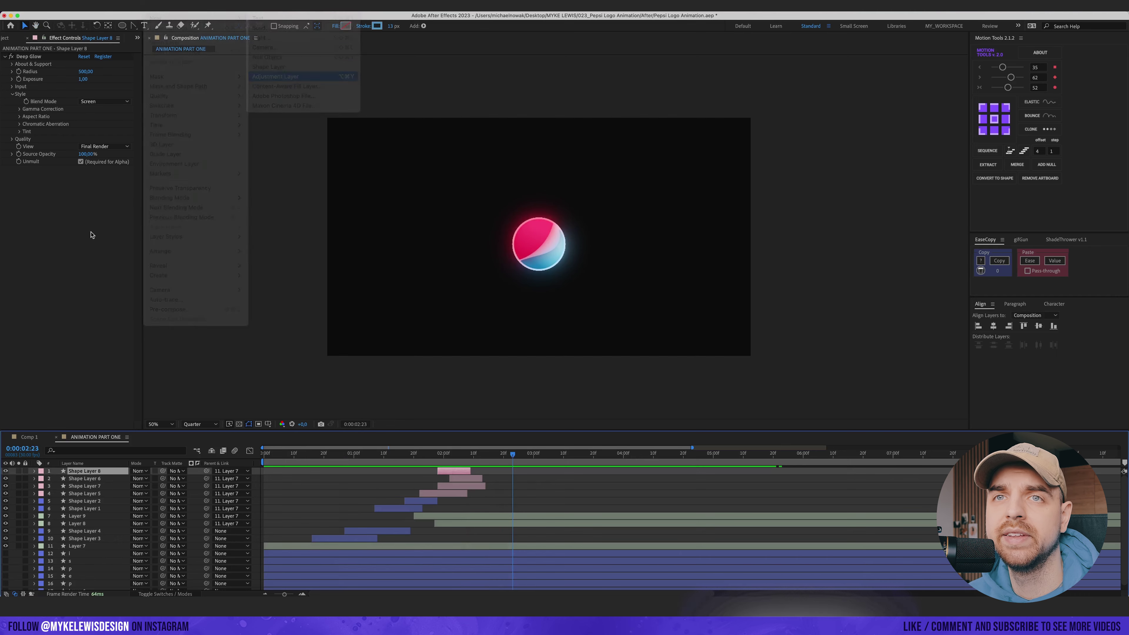
# - Apply the Echo effect to the adjustment layer with 12 echoes and the Maximum echo operator
pyautogui.moveTo(414, 454); pyautogui.dragTo(428, 453)
pyautogui.scroll(1, 555, 241)
pyautogui.click(83, 192)
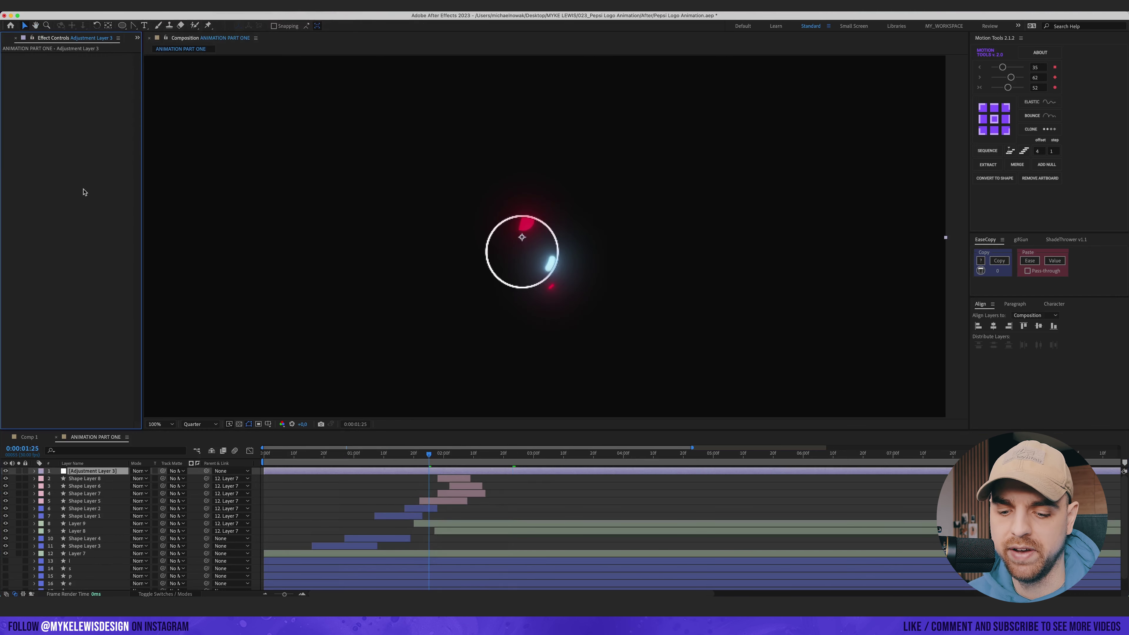
pyautogui.hotkey('ctrl', 'space')
pyautogui.write('echo')
pyautogui.press('Return')
pyautogui.click(81, 72)
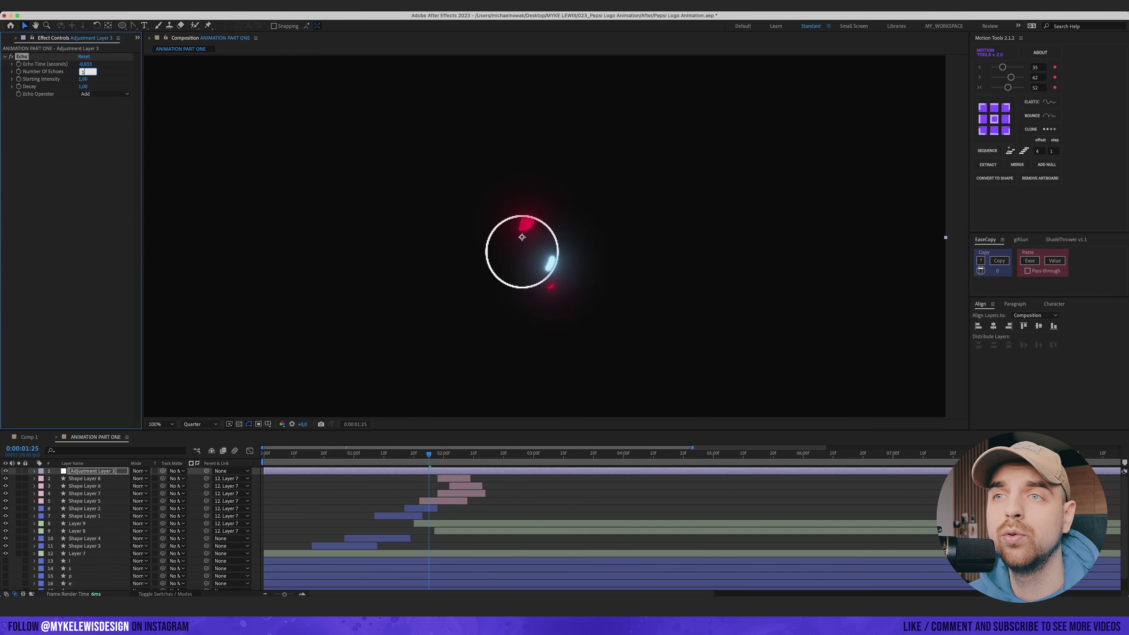
pyautogui.write('12')
pyautogui.click(104, 93)
pyautogui.click(100, 109)
# - Set the adjustment layer's Echo decay to 0,5 and preview the resulting trails
pyautogui.moveTo(83, 86); pyautogui.dragTo(40, 87)
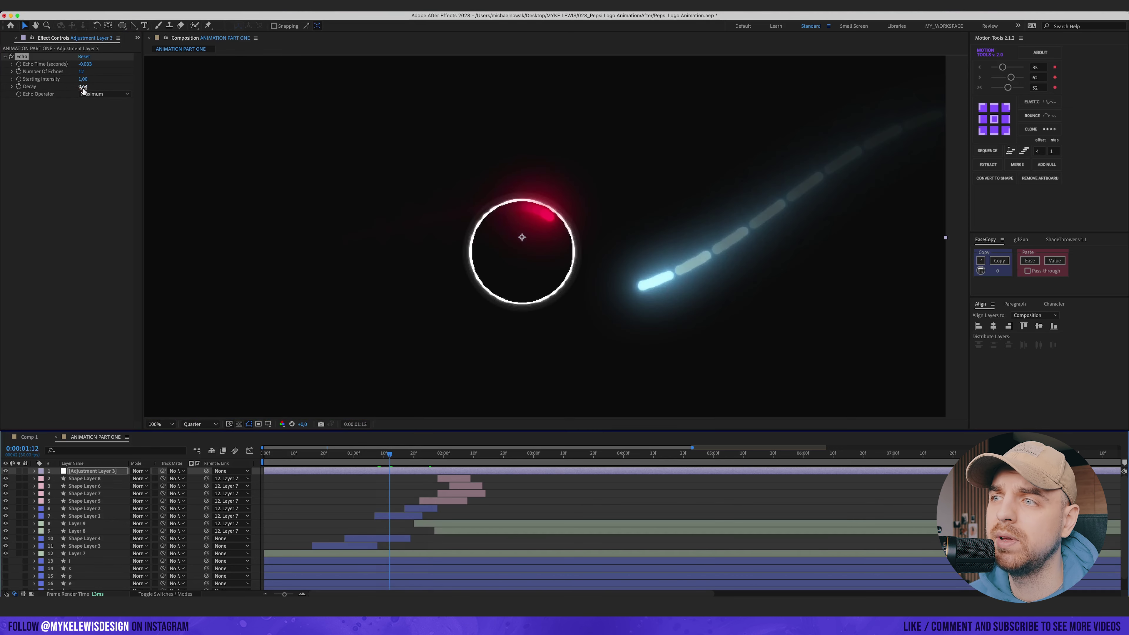
pyautogui.click(79, 87)
pyautogui.write(',')
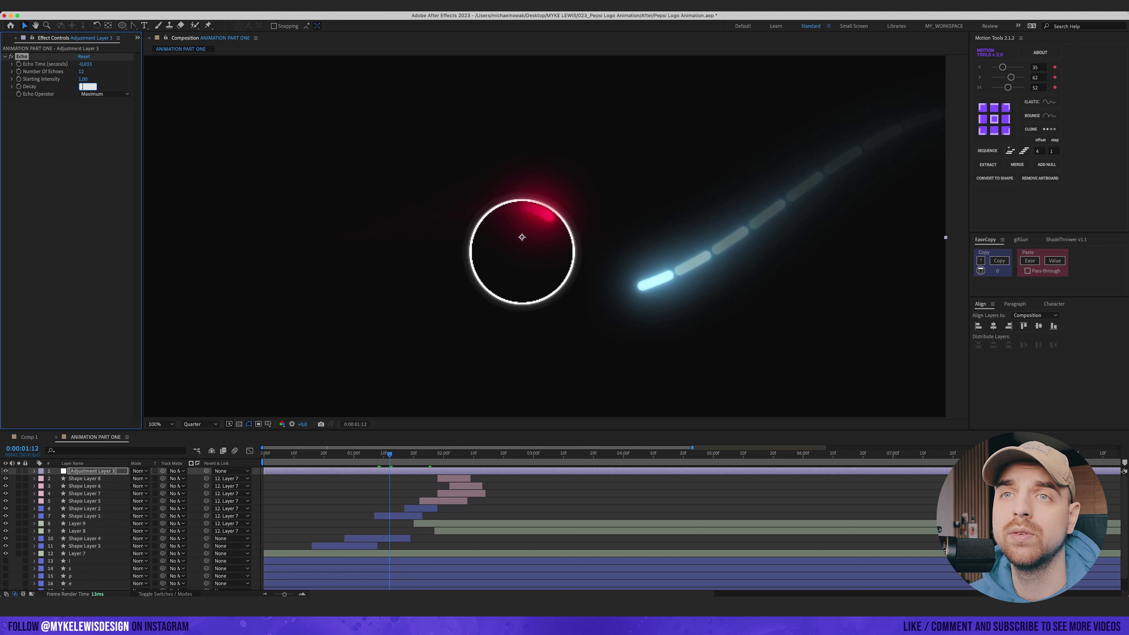
pyautogui.write('5')
pyautogui.press('Return')
pyautogui.press(',')
pyautogui.press(',')
pyautogui.press('space')
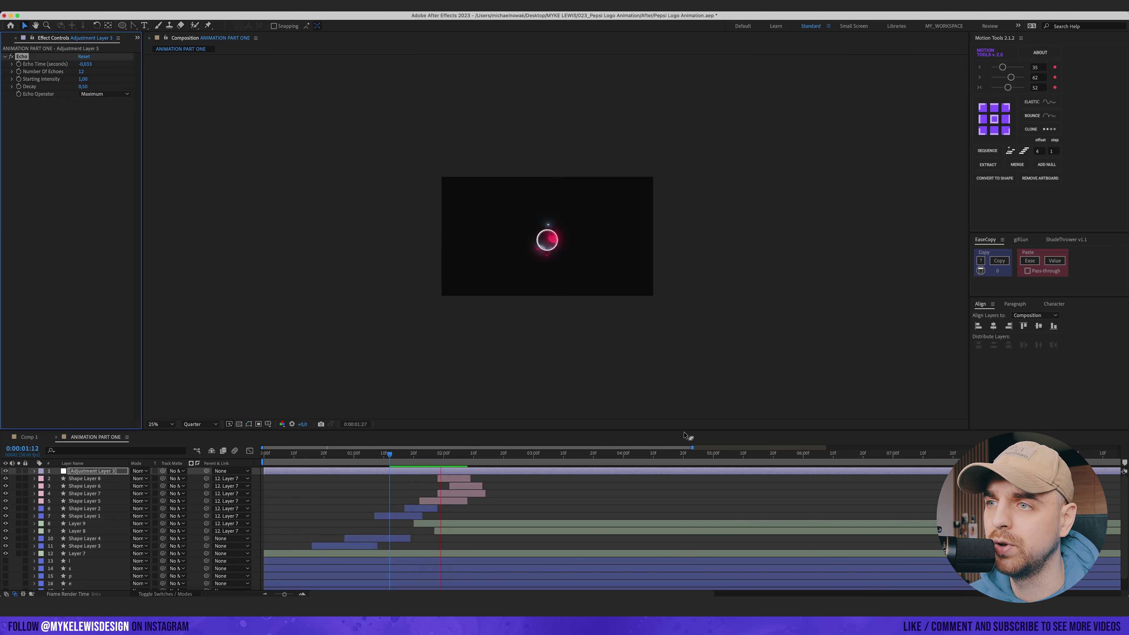
pyautogui.scroll(6, 521, 256)
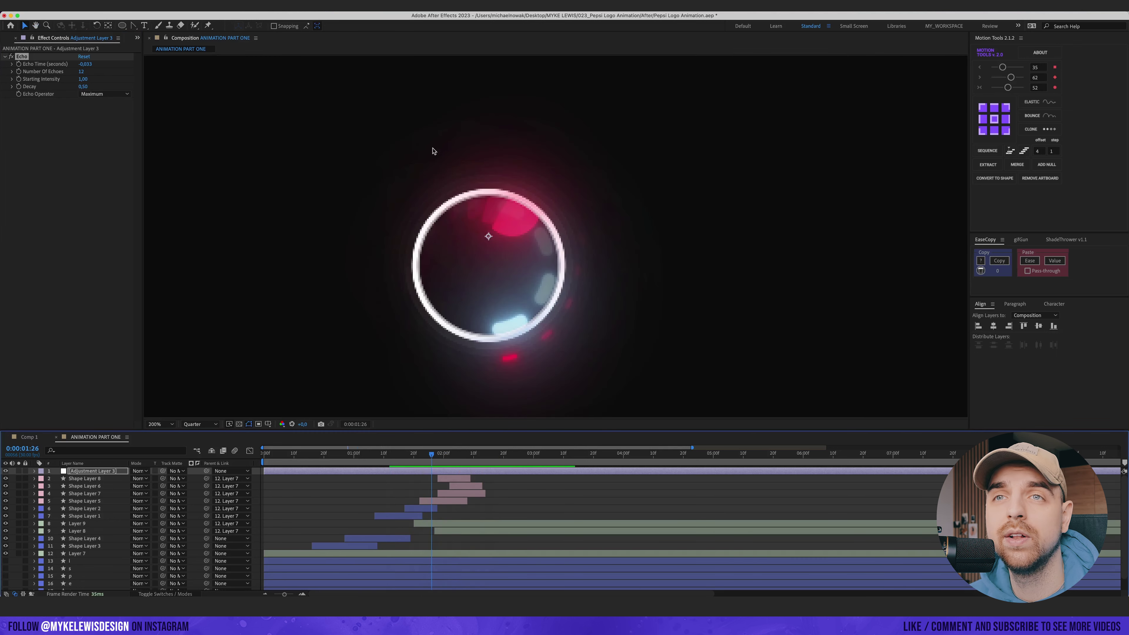
# - Set the adjustment layer's Echo time to -0,005 seconds, check the trails near 0:00:01:12 and reopen the value for editing
pyautogui.click(89, 64)
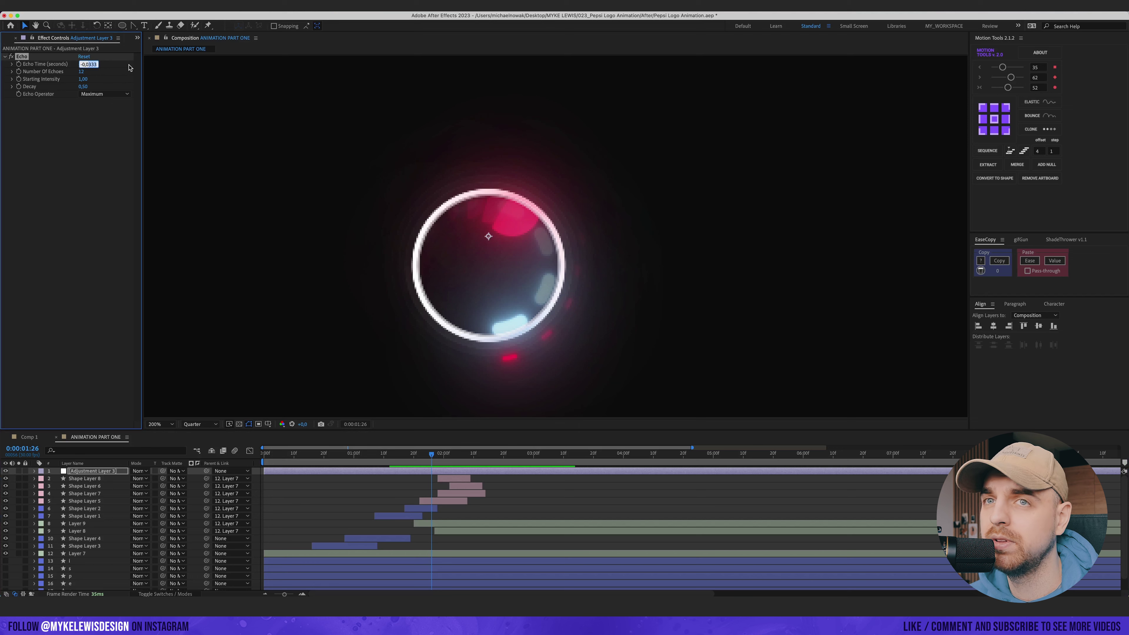
pyautogui.write('-0,005')
pyautogui.press('Return')
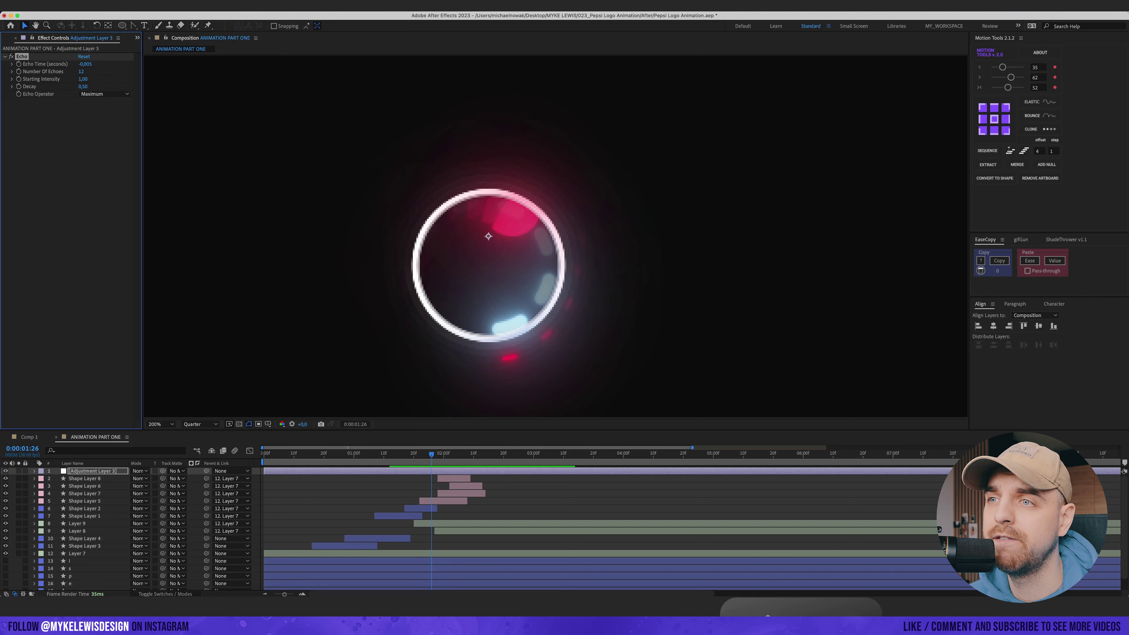
pyautogui.click(401, 461)
pyautogui.moveTo(401, 461); pyautogui.dragTo(390, 462)
pyautogui.scroll(-1, 504, 295)
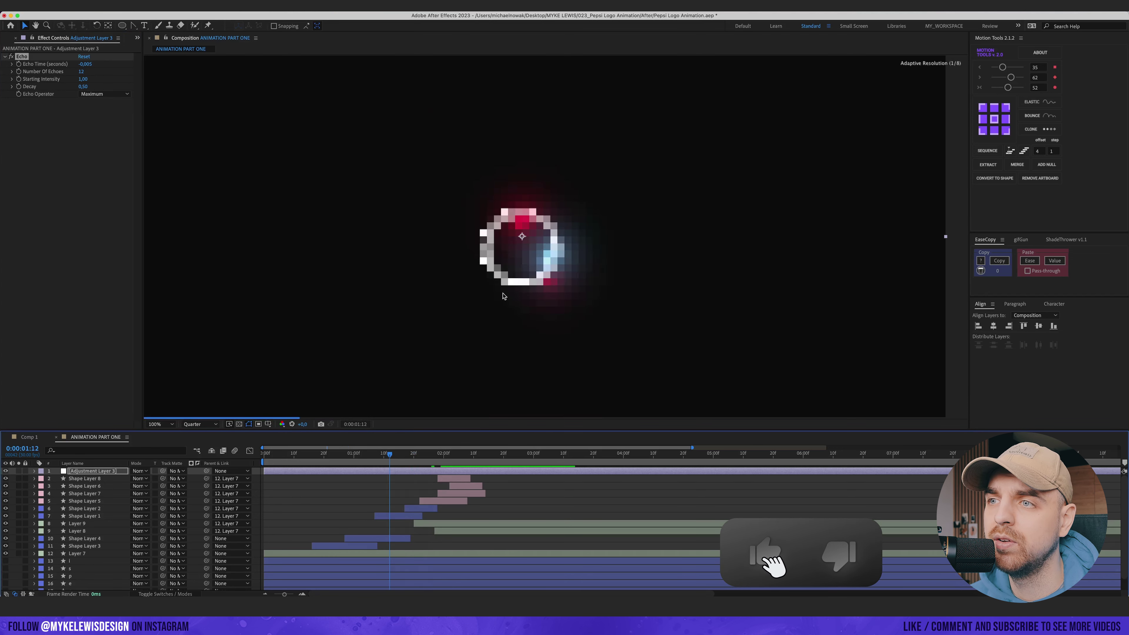
pyautogui.click(89, 65)
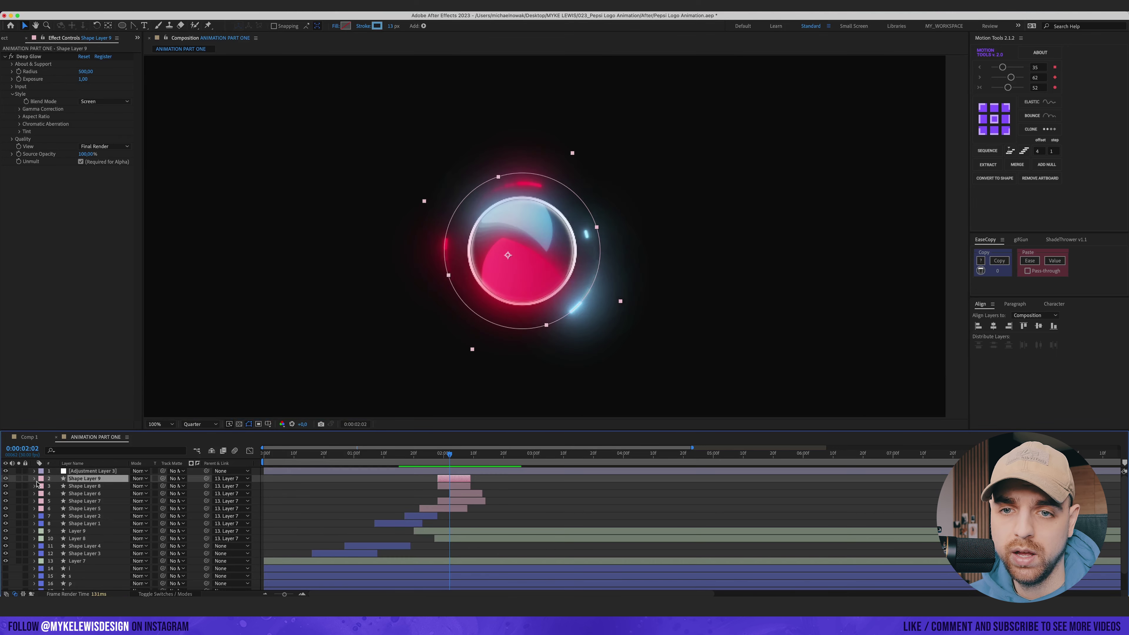
# - Label Shape Layer 9 brown and remove its Trim Paths together with the End and Offset keyframes
pyautogui.click(41, 479)
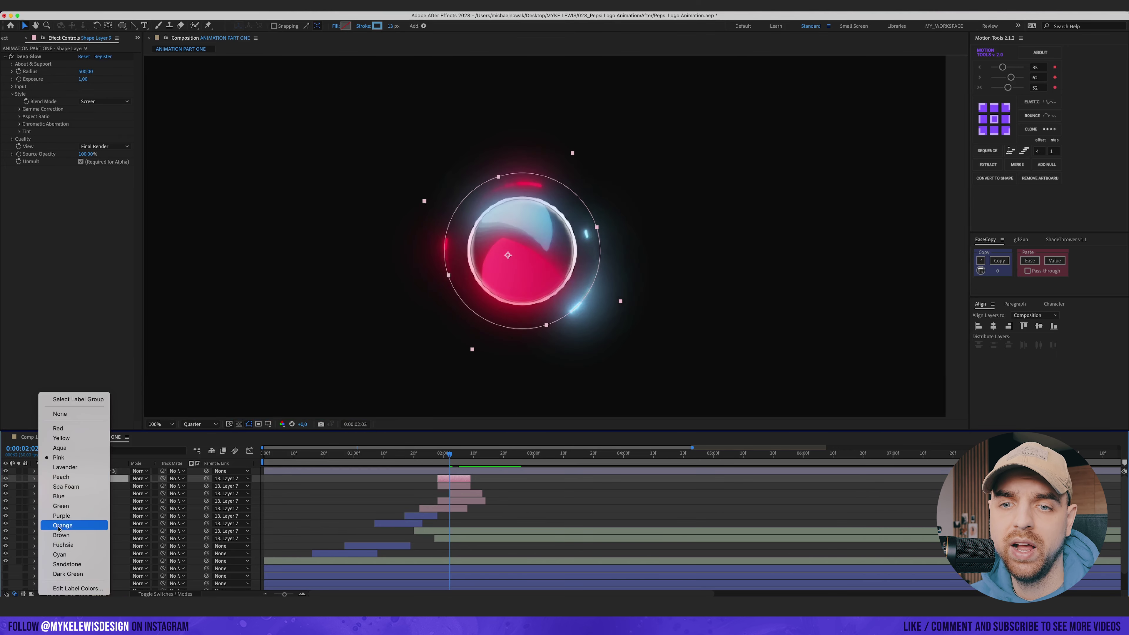
pyautogui.click(59, 537)
pyautogui.press('u')
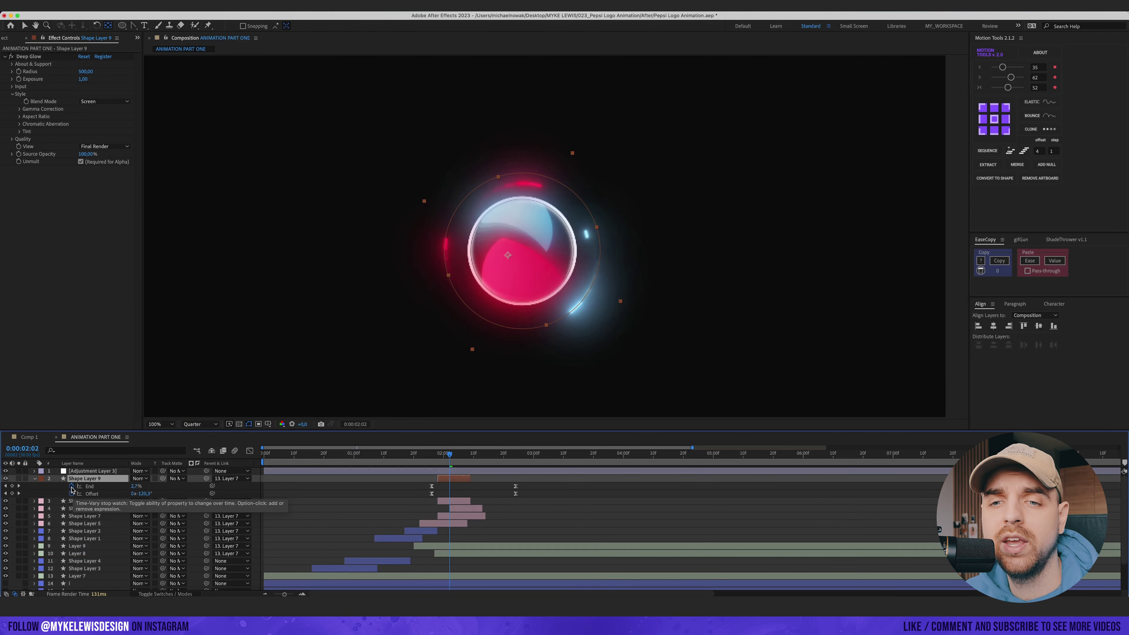
pyautogui.click(71, 486)
pyautogui.click(72, 494)
pyautogui.press('u')
pyautogui.click(76, 510)
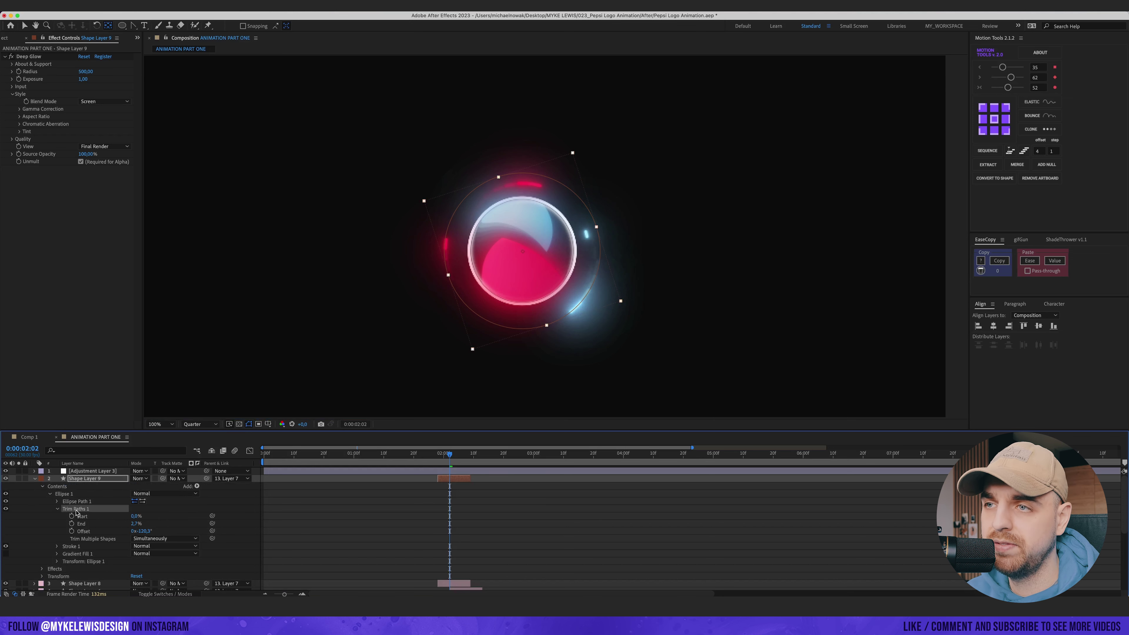
pyautogui.press('Delete')
pyautogui.press(',')
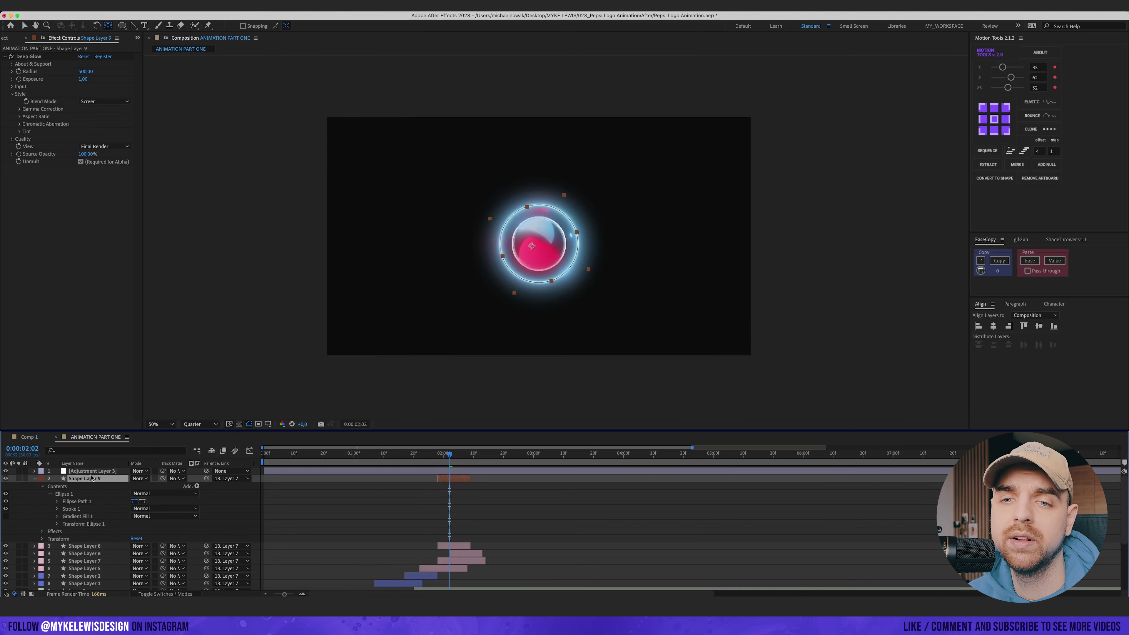
# - Keyframe Shape Layer 9's scale from 0% at 0:00:01:28 to 1443,4% at 0:00:02:02
pyautogui.press('s')
pyautogui.click(57, 486)
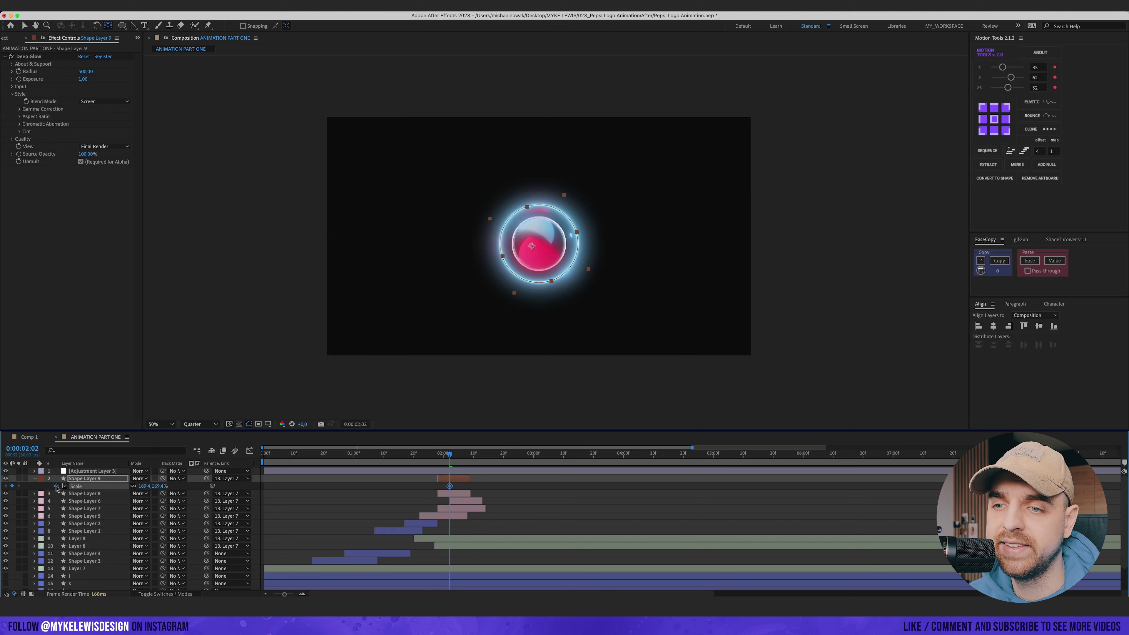
pyautogui.press('i')
pyautogui.press('Return')
pyautogui.press('pagedown')
pyautogui.press('pagedown')
pyautogui.press('pagedown')
pyautogui.press('pagedown')
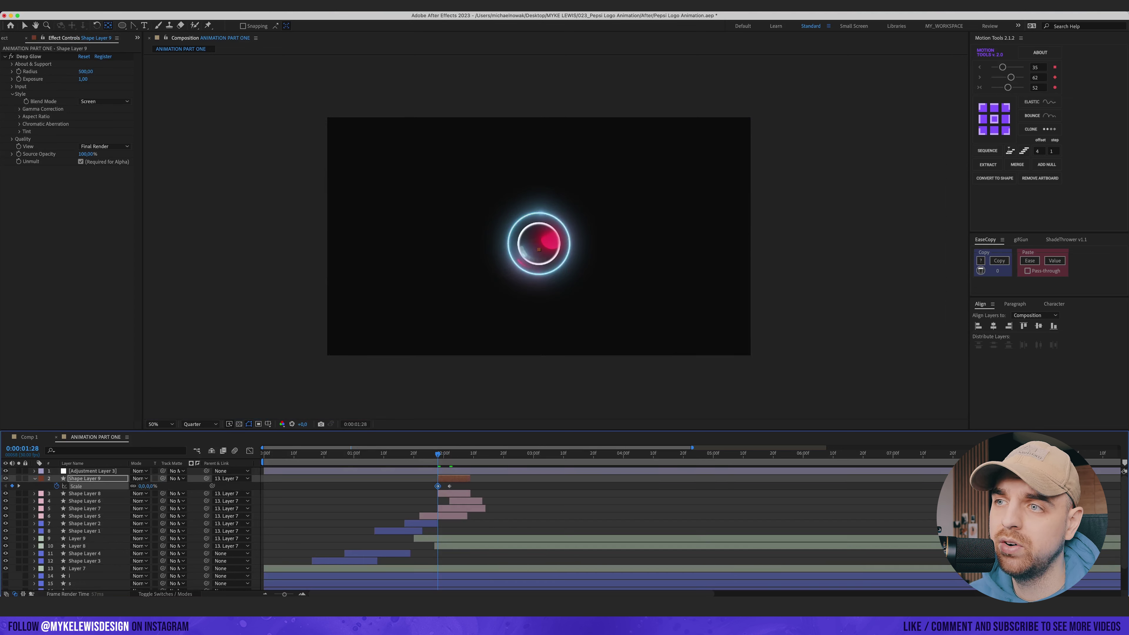
pyautogui.moveTo(148, 487); pyautogui.dragTo(720, 502)
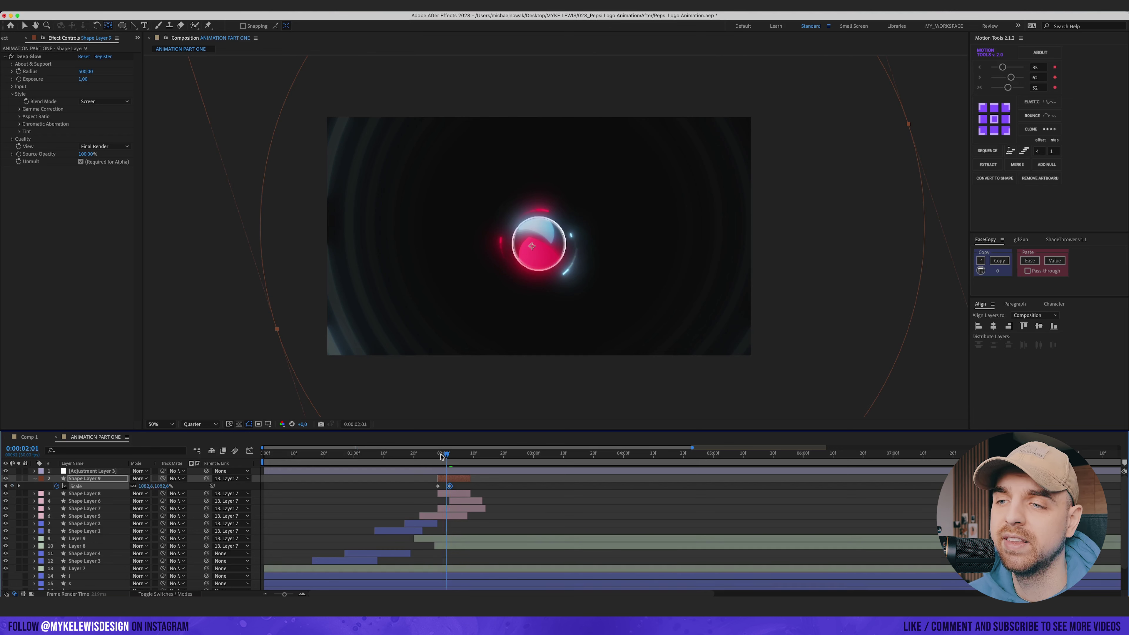
# - Center the anchor point of the expanding blue ring on Shape Layer 9 and check its placement at 0:00:01:29
pyautogui.click(463, 455)
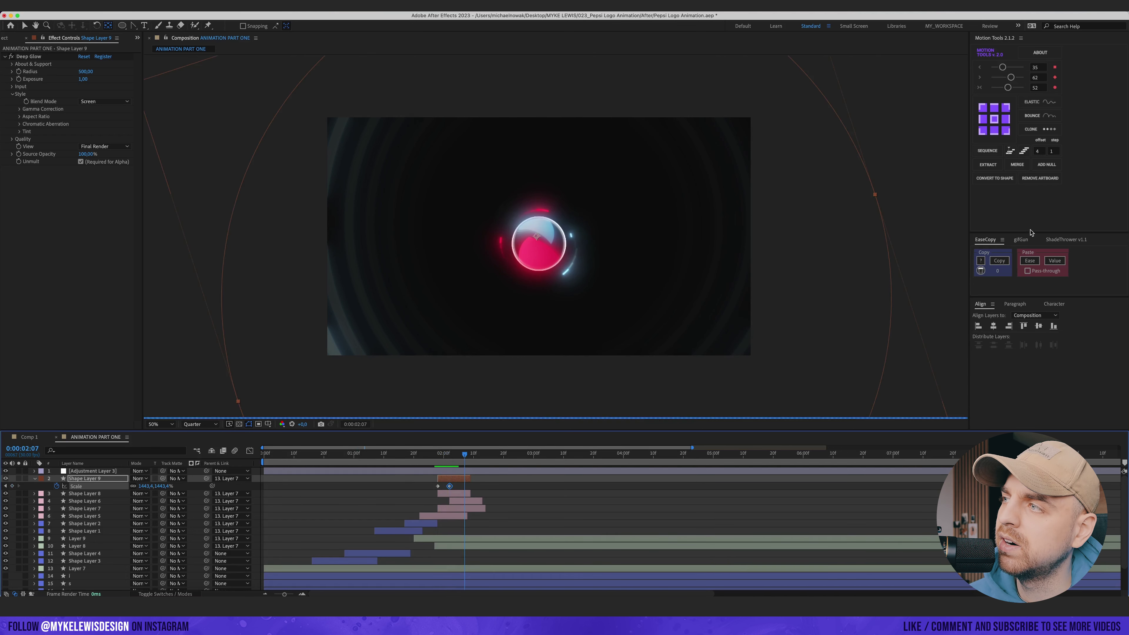
pyautogui.click(995, 120)
pyautogui.click(441, 455)
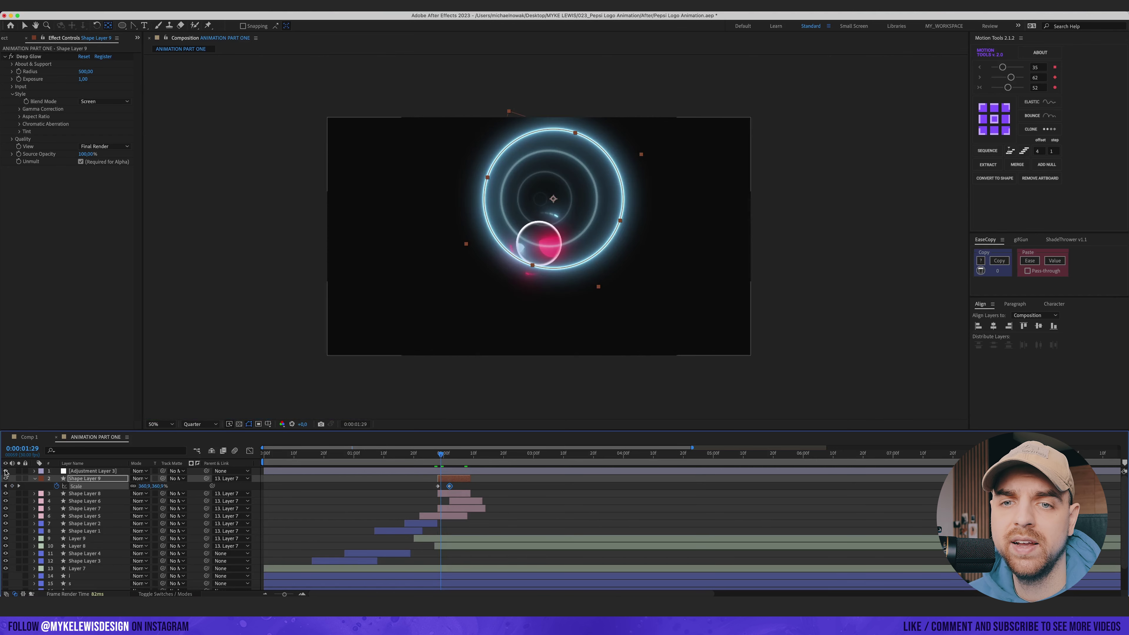
# - Preview the expanding ring with Adjustment Layer 3 temporarily hidden
pyautogui.click(6, 471)
pyautogui.press('space')
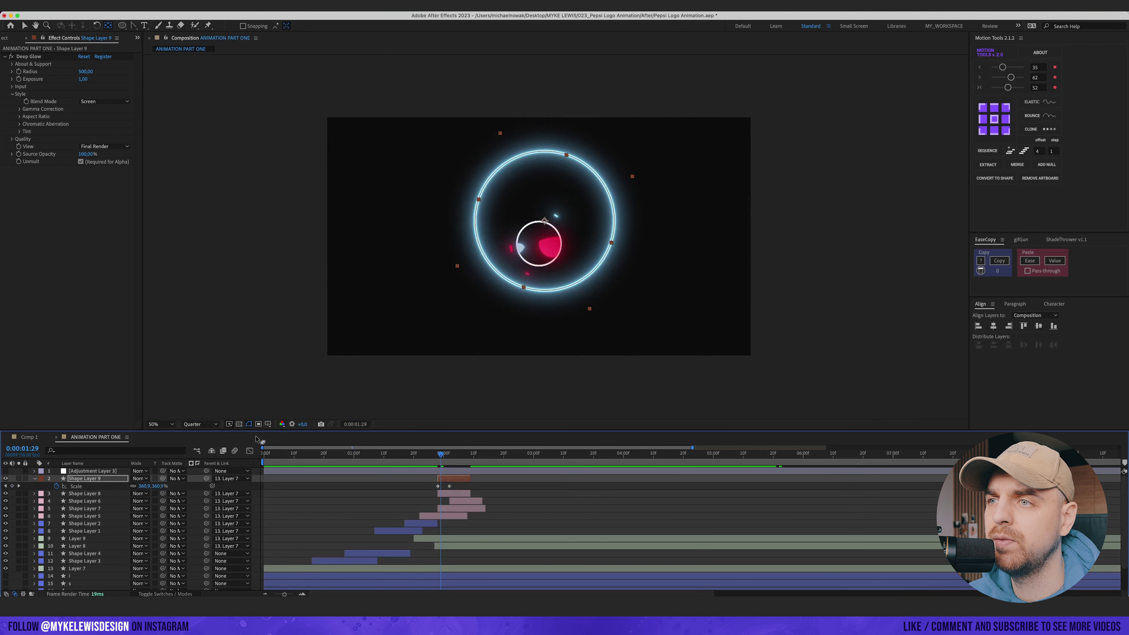
pyautogui.click(6, 471)
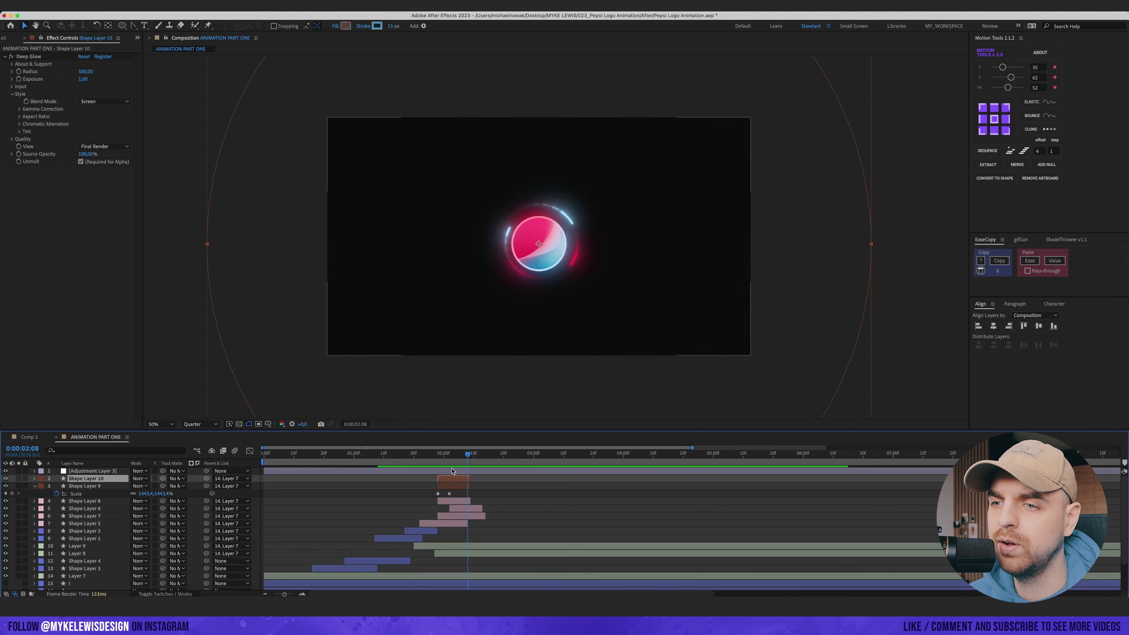
# - Recolor the stroke of the second ring, Shape Layer 10, with a color sampled from the center of the logo circle
pyautogui.click(453, 454)
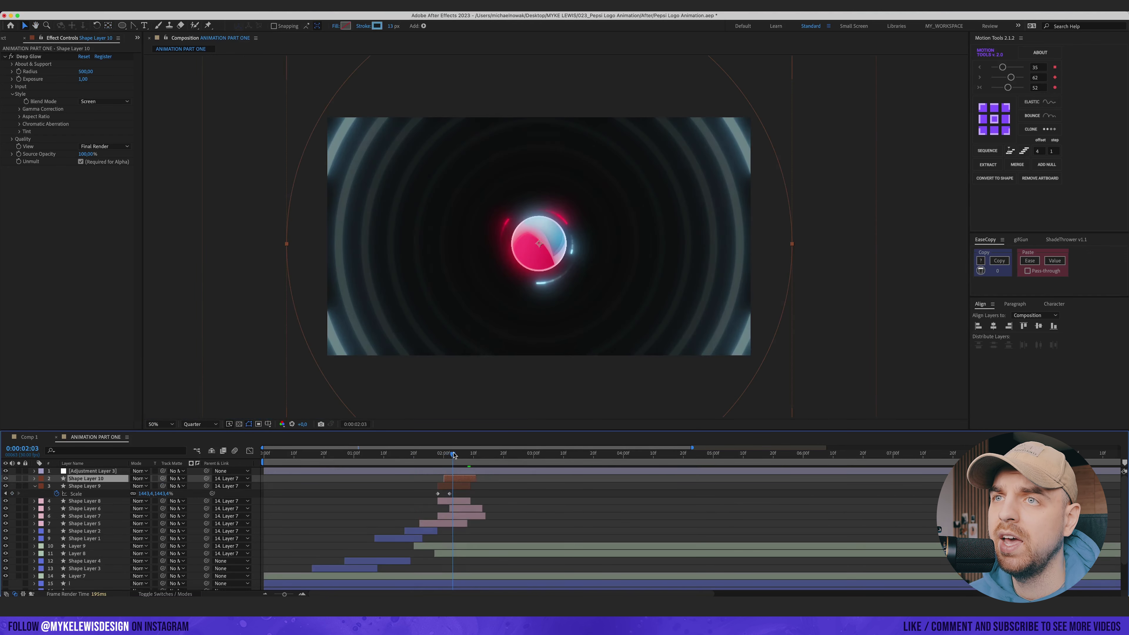
pyautogui.click(378, 25)
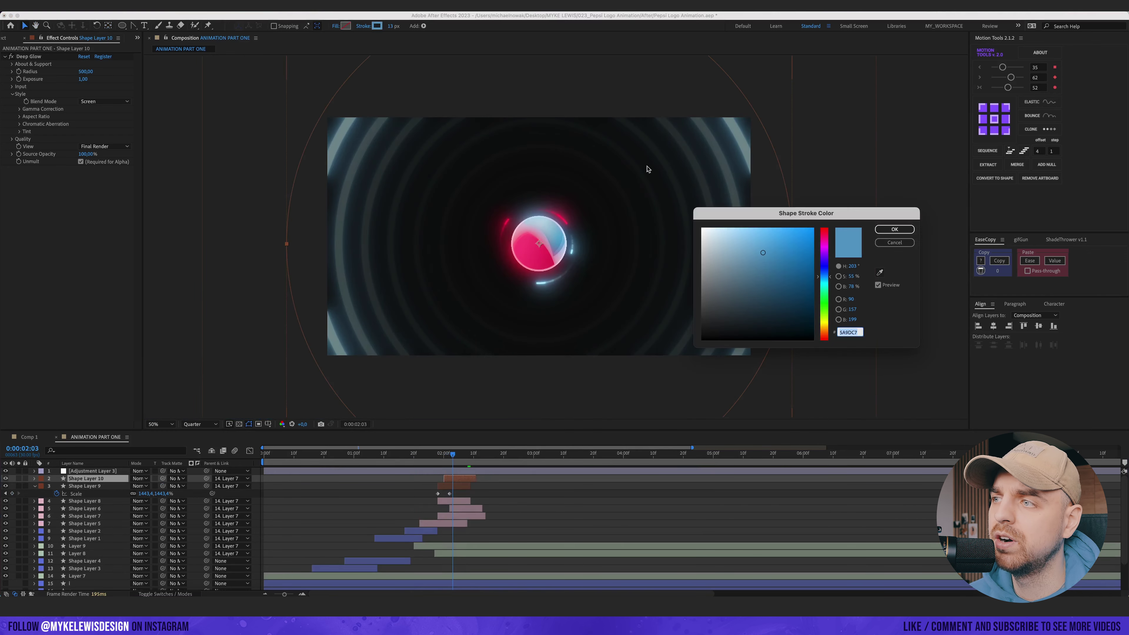
pyautogui.click(879, 271)
pyautogui.click(539, 243)
pyautogui.click(894, 229)
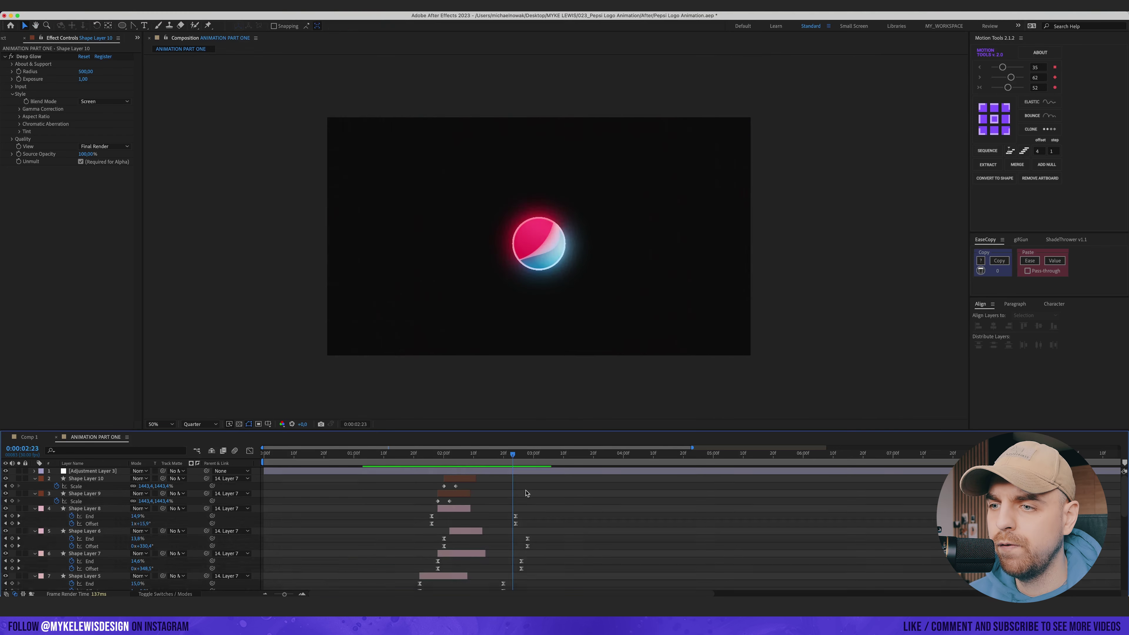
# - Collapse the expanded keyframe properties of all layers in the timeline
pyautogui.press('u')
pyautogui.press('u')
pyautogui.click(571, 501)
pyautogui.press('u')
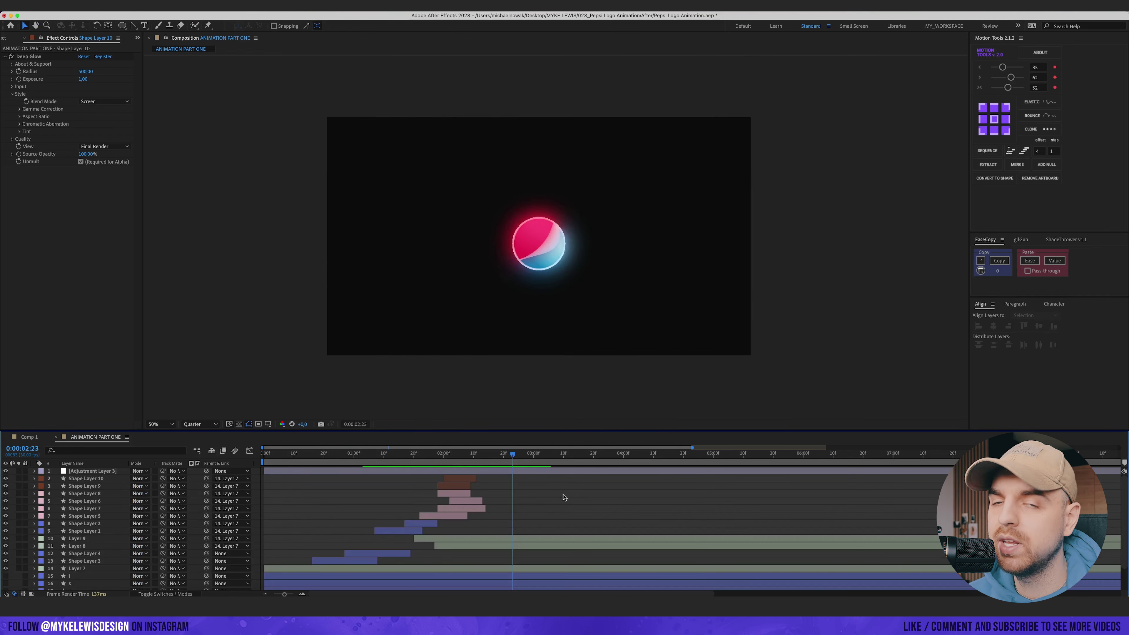
# - Reveal Layer 7's keyframes and move its two late Position keyframes earlier so the pair starts at 0:00:02:19
pyautogui.scroll(-1, 501, 458)
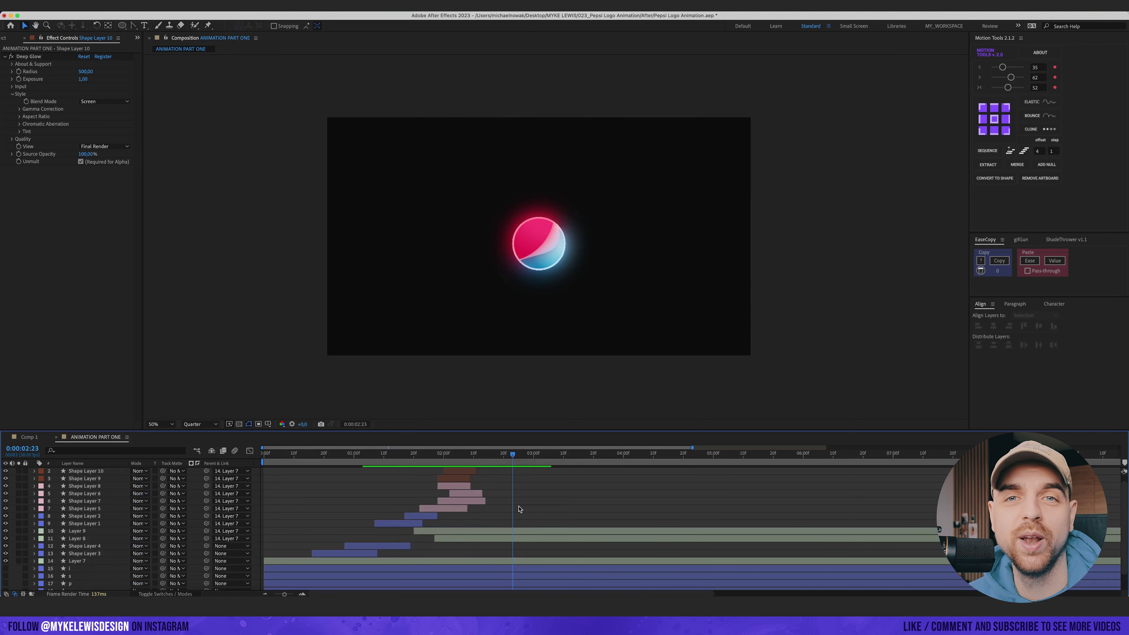
pyautogui.scroll(-3, 516, 507)
pyautogui.click(515, 541)
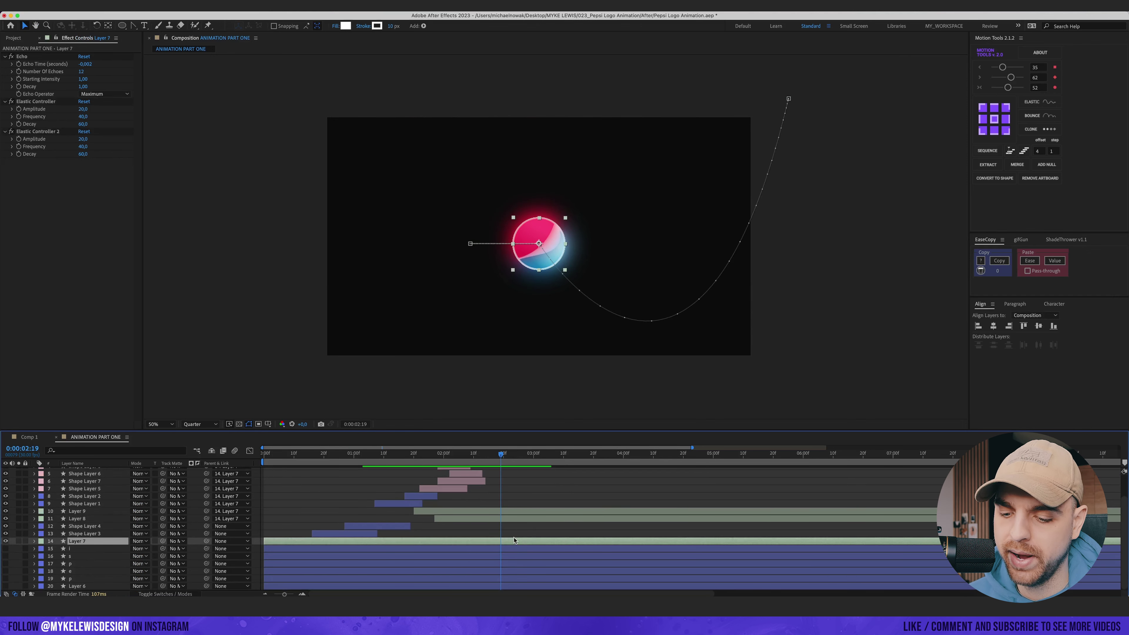
pyautogui.press('u')
pyautogui.scroll(-4, 514, 540)
pyautogui.moveTo(952, 523); pyautogui.dragTo(1124, 530)
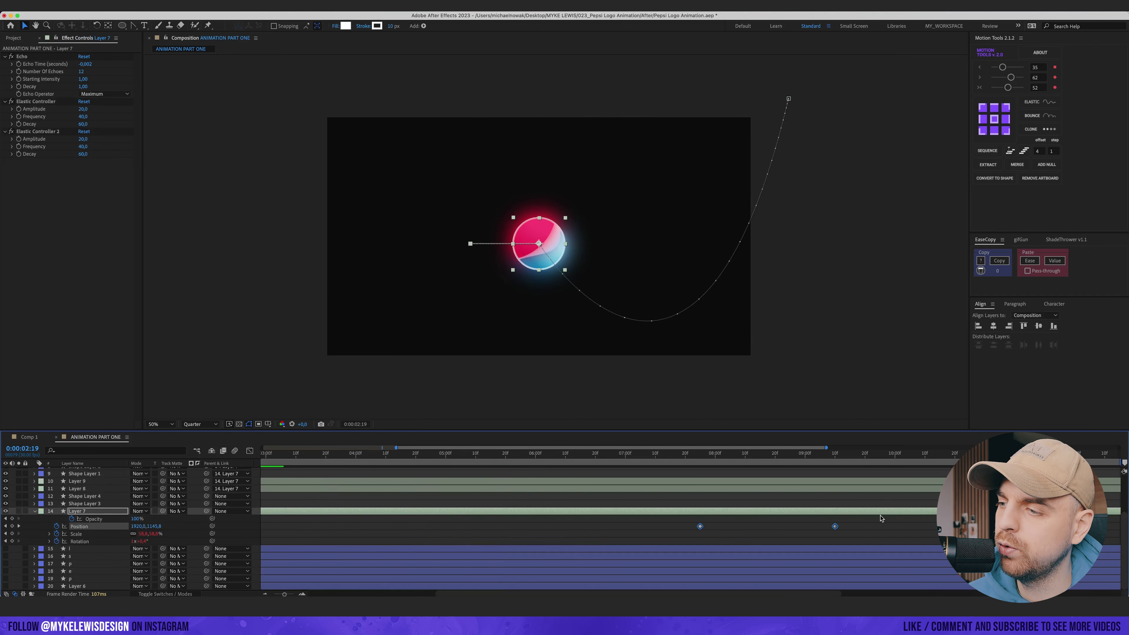
pyautogui.moveTo(646, 526); pyautogui.dragTo(368, 546)
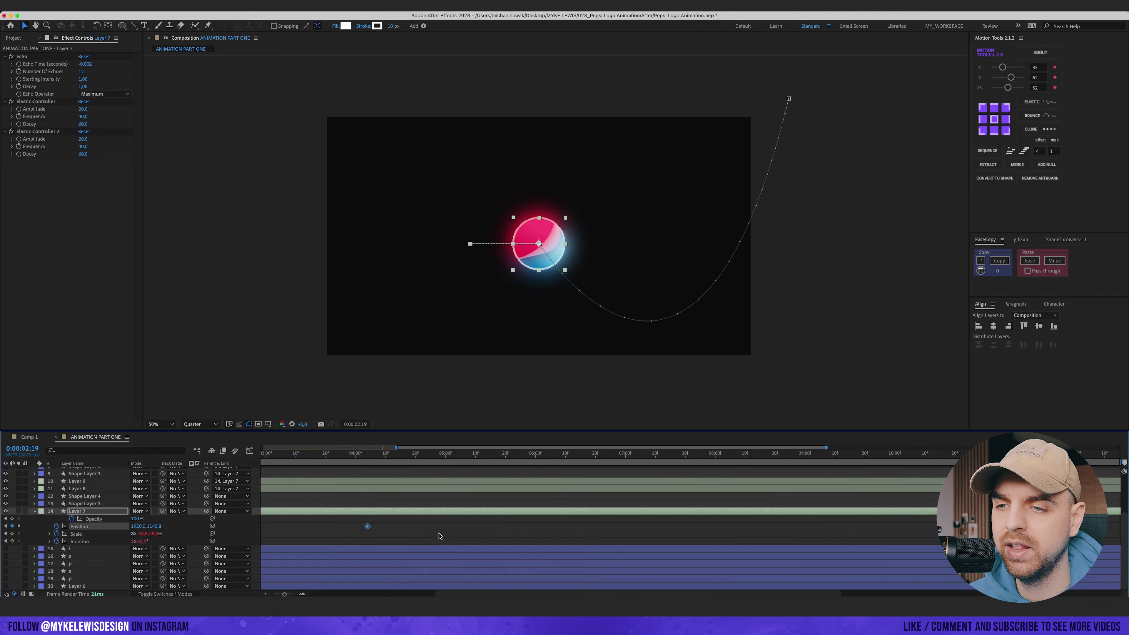
pyautogui.press('space')
pyautogui.press('space')
pyautogui.moveTo(669, 526); pyautogui.dragTo(496, 539)
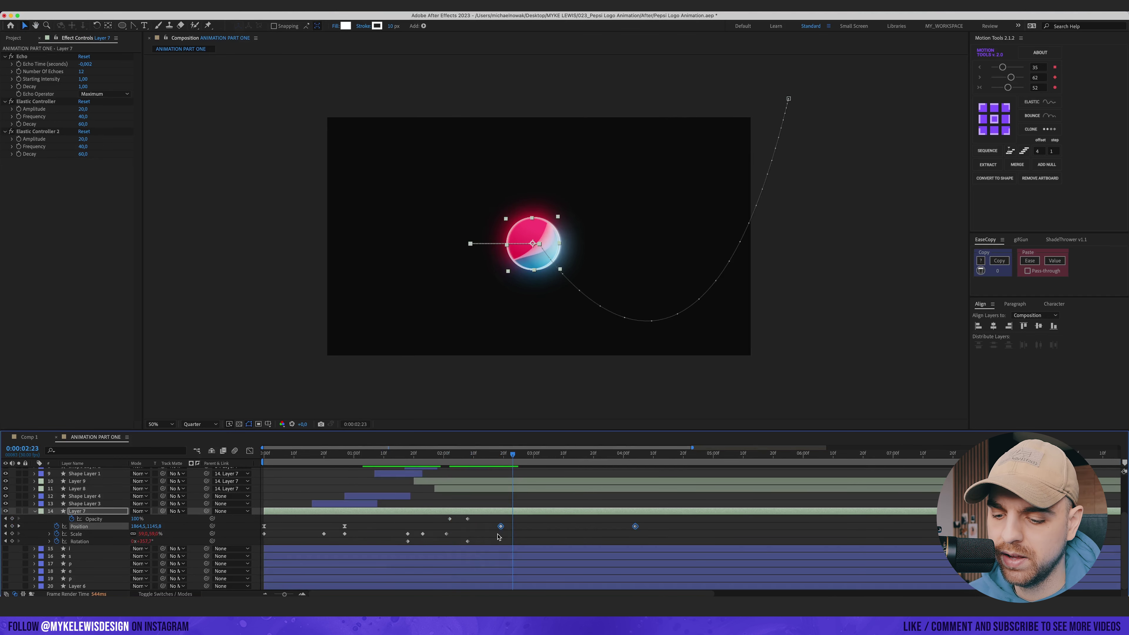
# - Apply Easy Ease to Layer 7's last two Position keyframes, shift them to start at about 0:00:02:13, and preview the slide
pyautogui.press('F9')
pyautogui.moveTo(464, 453); pyautogui.dragTo(458, 454)
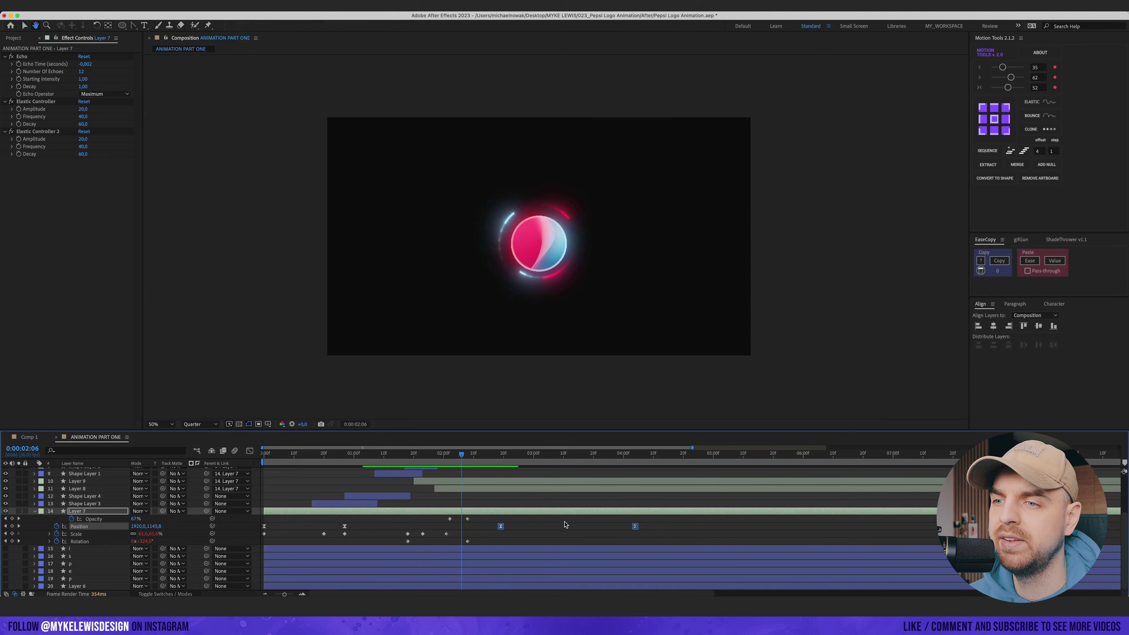
pyautogui.moveTo(502, 528); pyautogui.dragTo(486, 527)
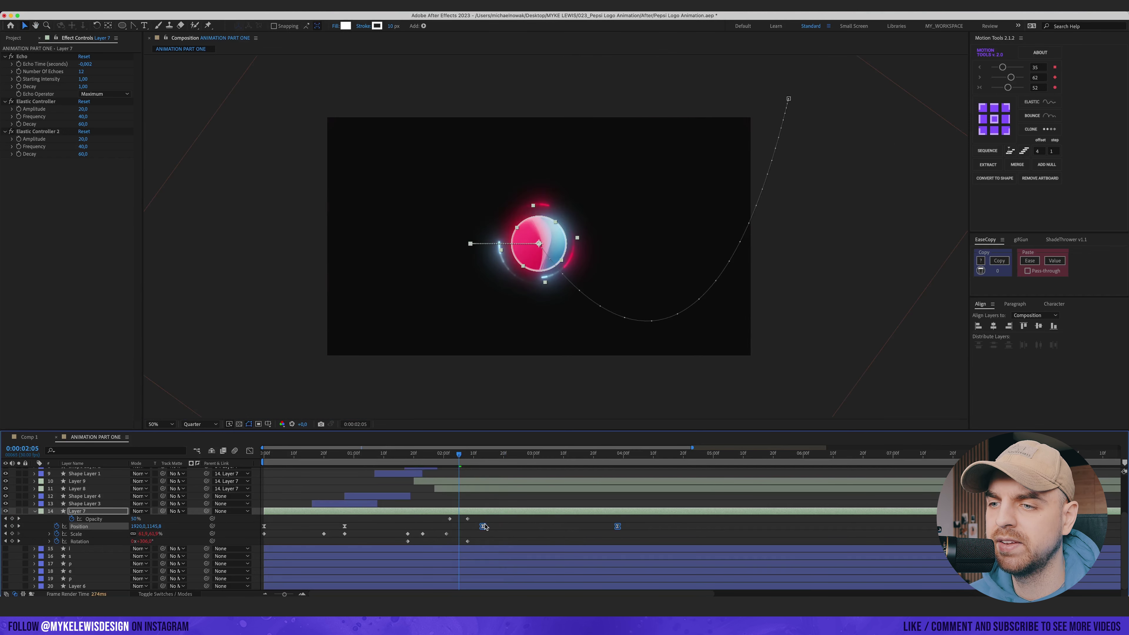
pyautogui.press('space')
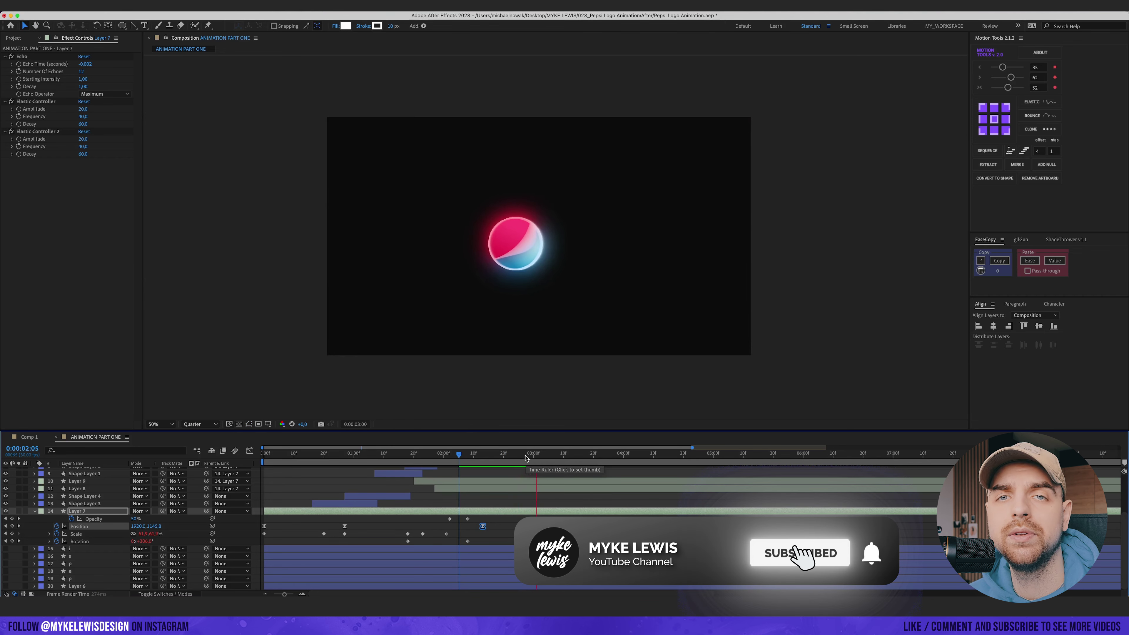
pyautogui.click(468, 455)
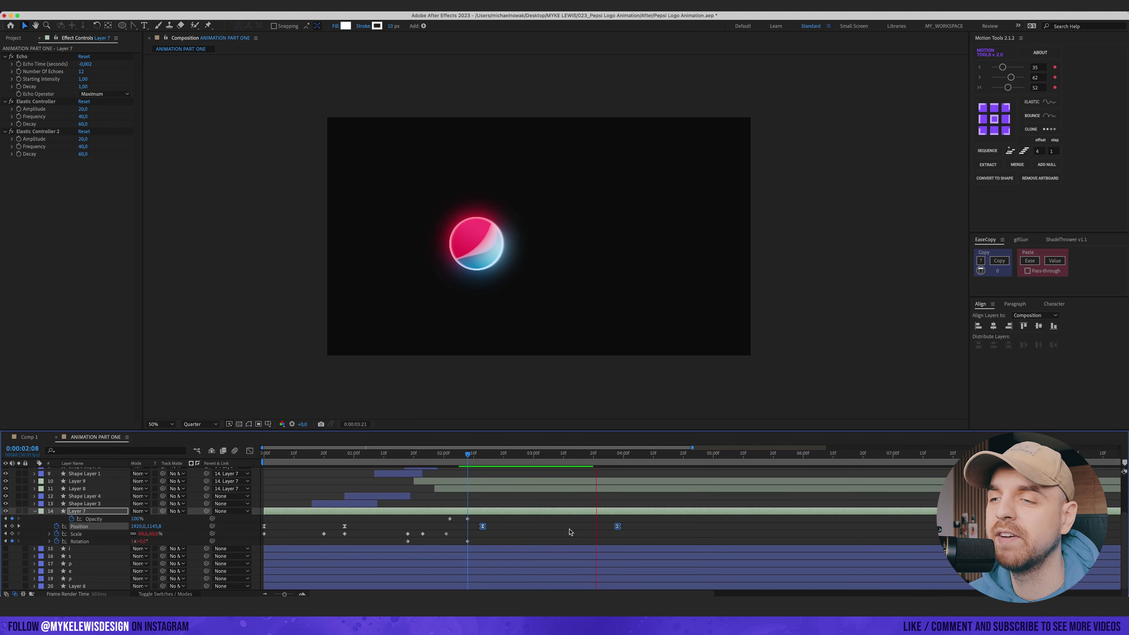
# - Shorten the logo circle's sideways slide by moving Layer 7's last Position keyframe to 0:00:03:22, and preview it
pyautogui.press('space')
pyautogui.click(571, 526)
pyautogui.moveTo(618, 527); pyautogui.dragTo(599, 527)
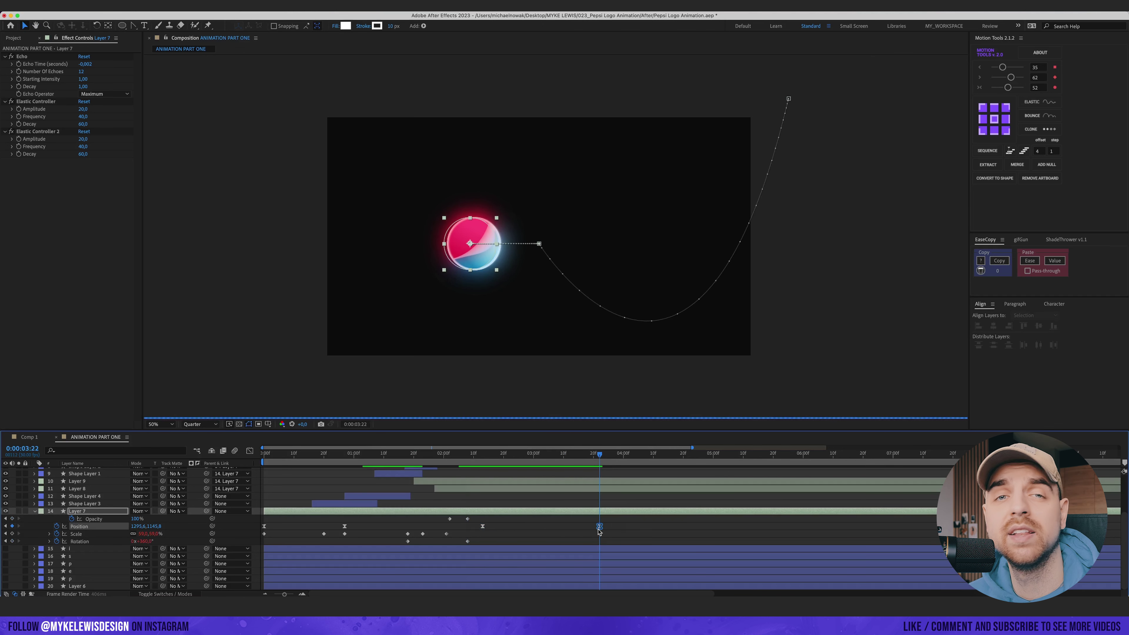
pyautogui.click(470, 455)
pyautogui.press('space')
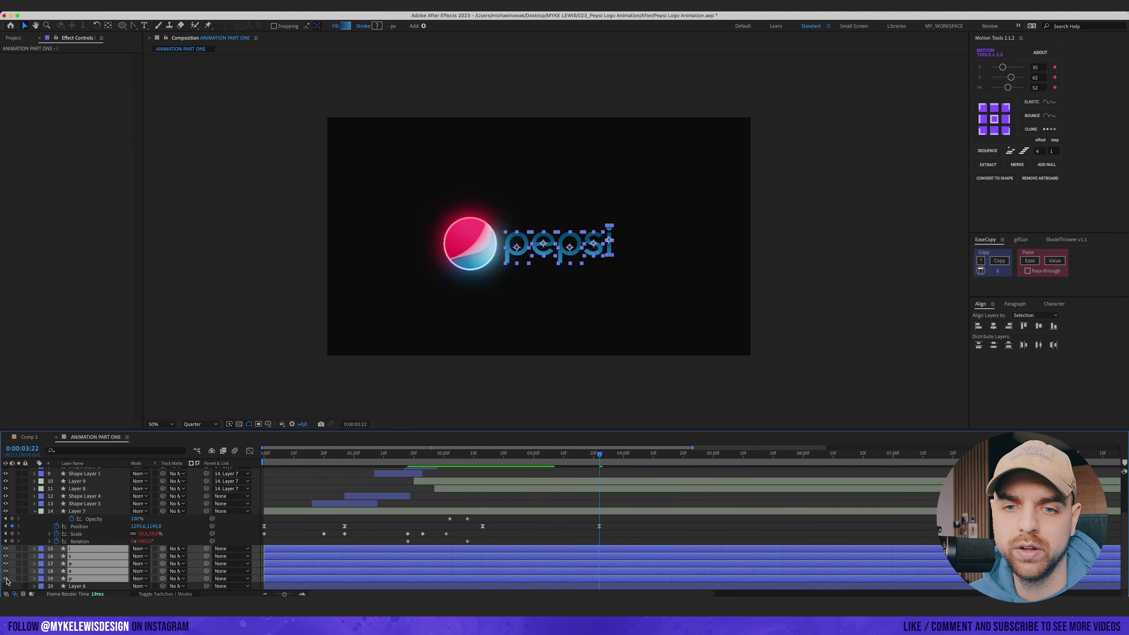
# - Set the five pepsi letter layers' Scale to 0% at 0:00:02:28, trim their starts to that frame, and apply Elastic to their Scale
pyautogui.click(76, 585)
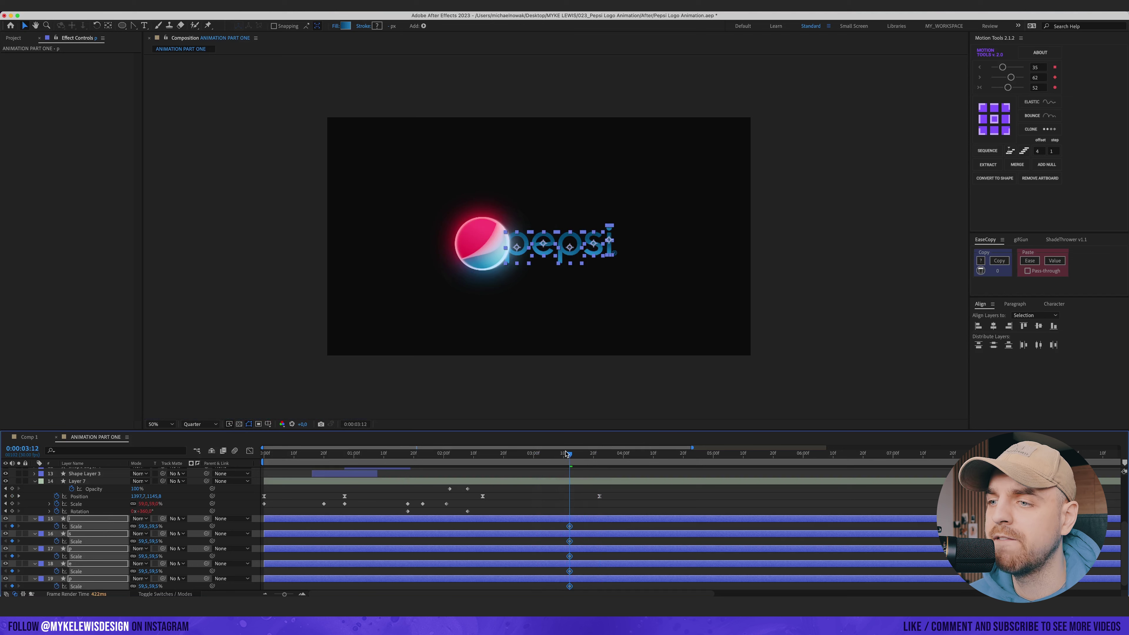
pyautogui.moveTo(569, 457); pyautogui.dragTo(528, 457)
pyautogui.click(142, 526)
pyautogui.write('0')
pyautogui.press('Return')
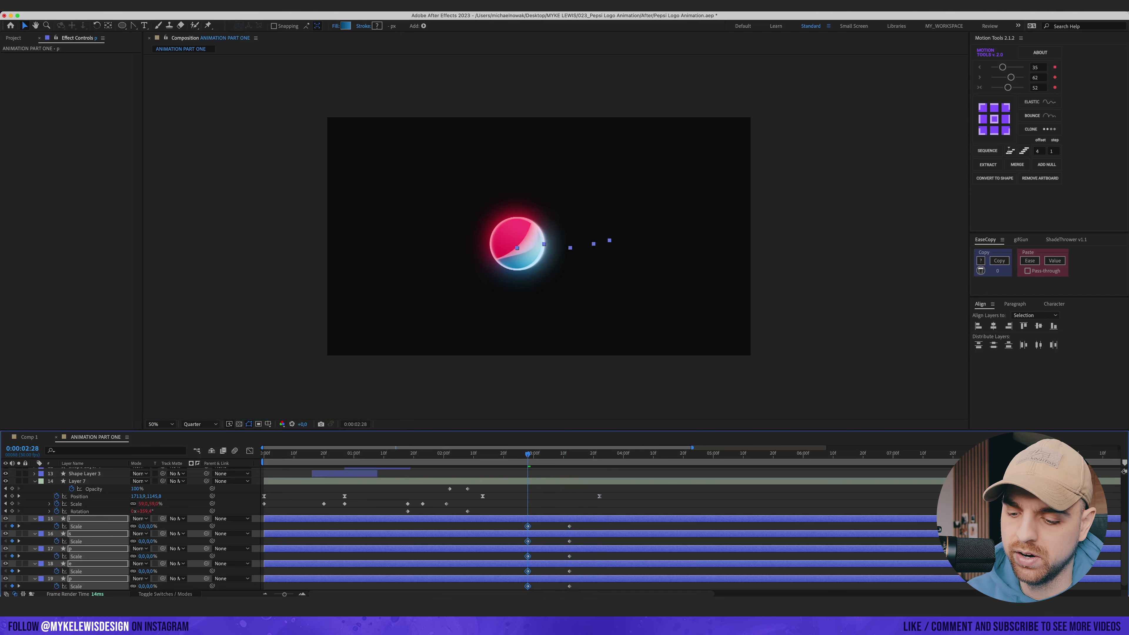
pyautogui.hotkey('alt', '[')
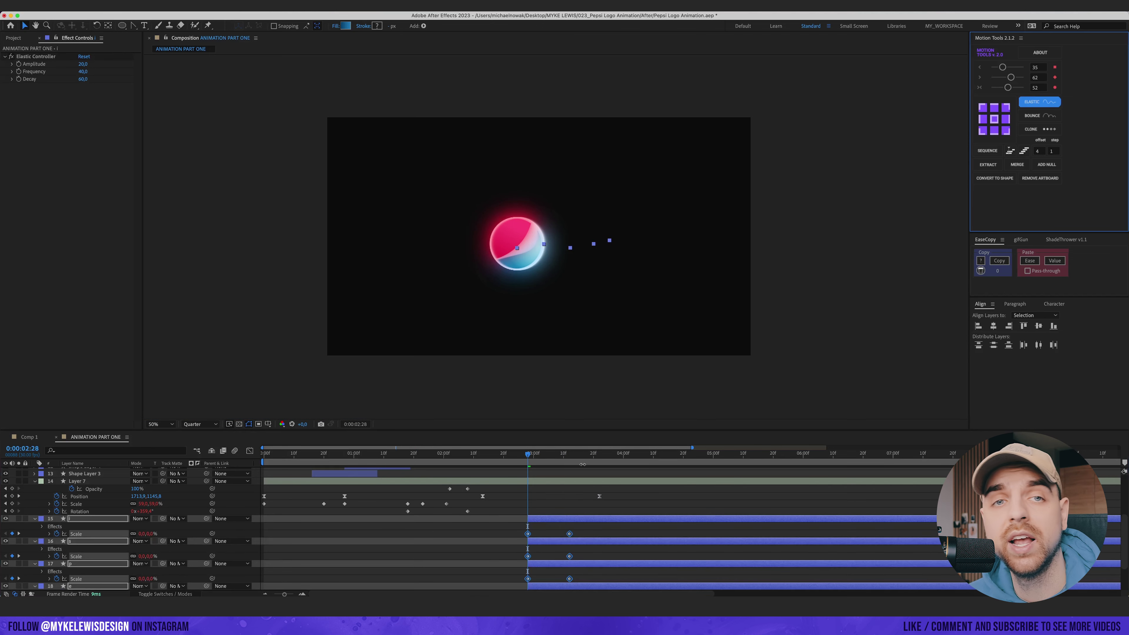
# - Move the ending Scale keyframes of the five letters earlier to about 0:00:03:06 and preview their pop-in
pyautogui.click(577, 536)
pyautogui.scroll(-2, 576, 526)
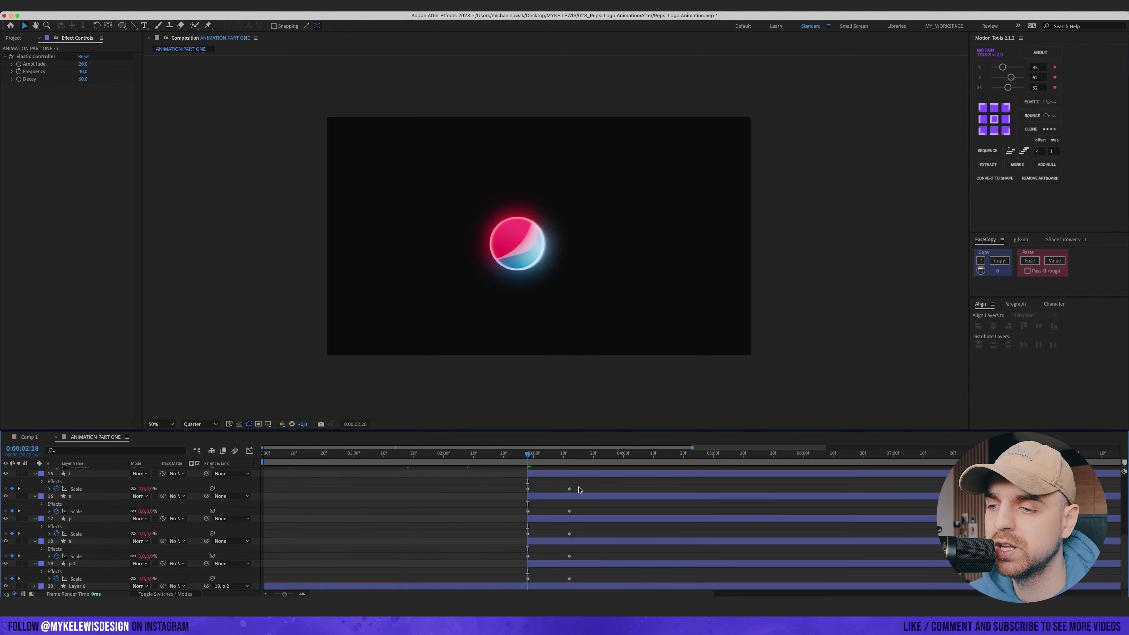
pyautogui.moveTo(579, 490); pyautogui.dragTo(551, 527)
pyautogui.scroll(2, 567, 532)
pyautogui.press('space')
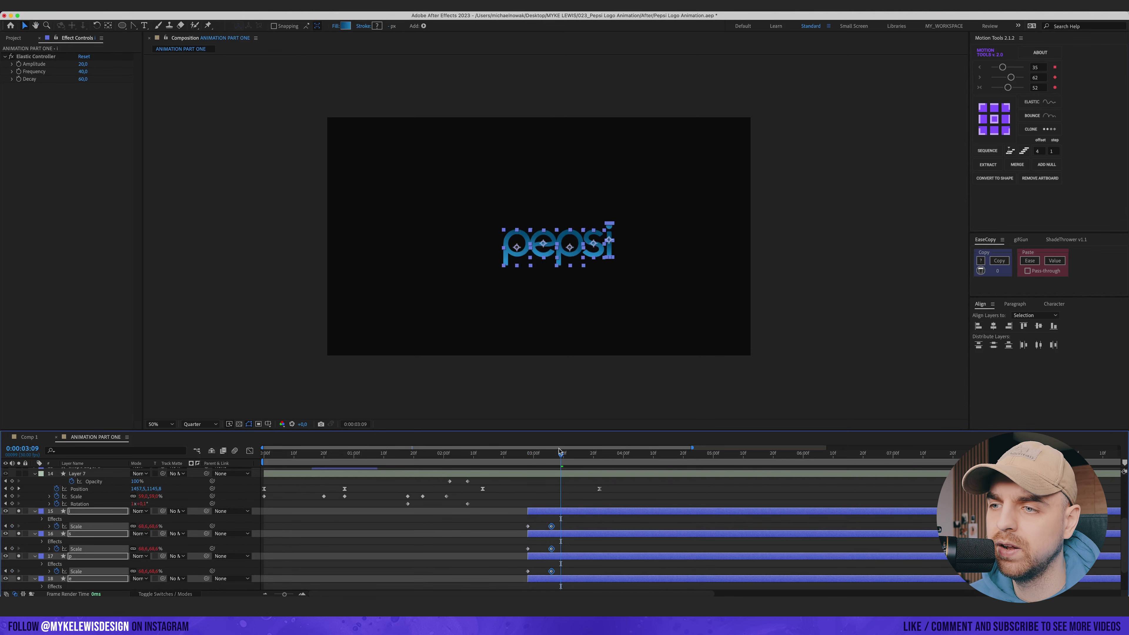
pyautogui.moveTo(551, 453); pyautogui.dragTo(522, 455)
pyautogui.press('space')
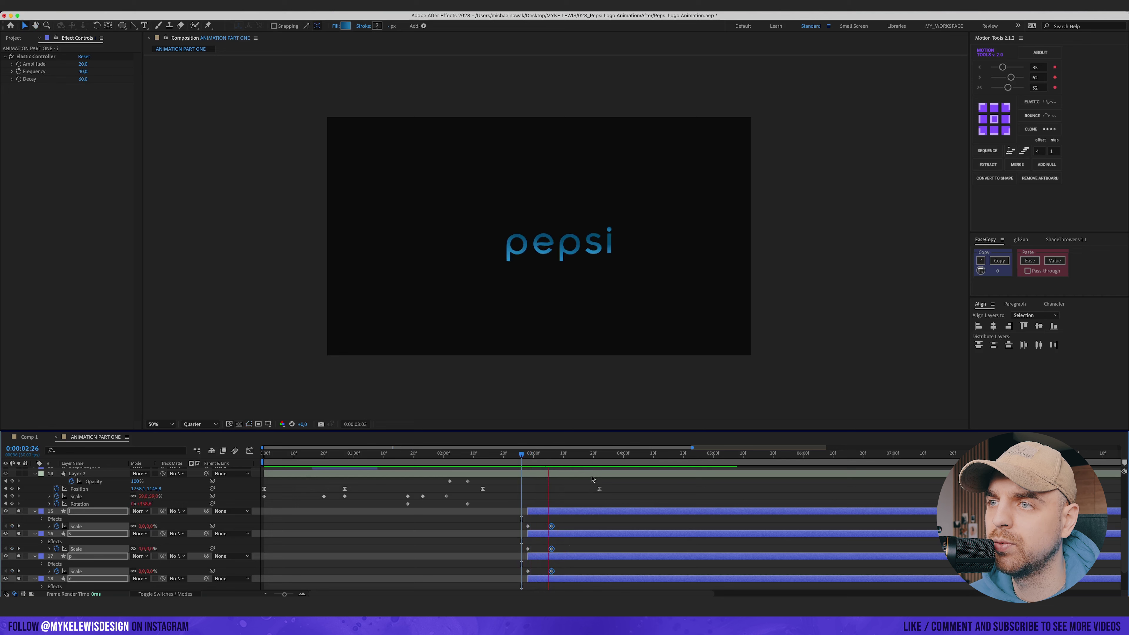
# - Collapse the layer keyframes, stagger the five letter layers by 4 frames each starting with p 2, and preview the sequence
pyautogui.click(498, 504)
pyautogui.scroll(5, 499, 504)
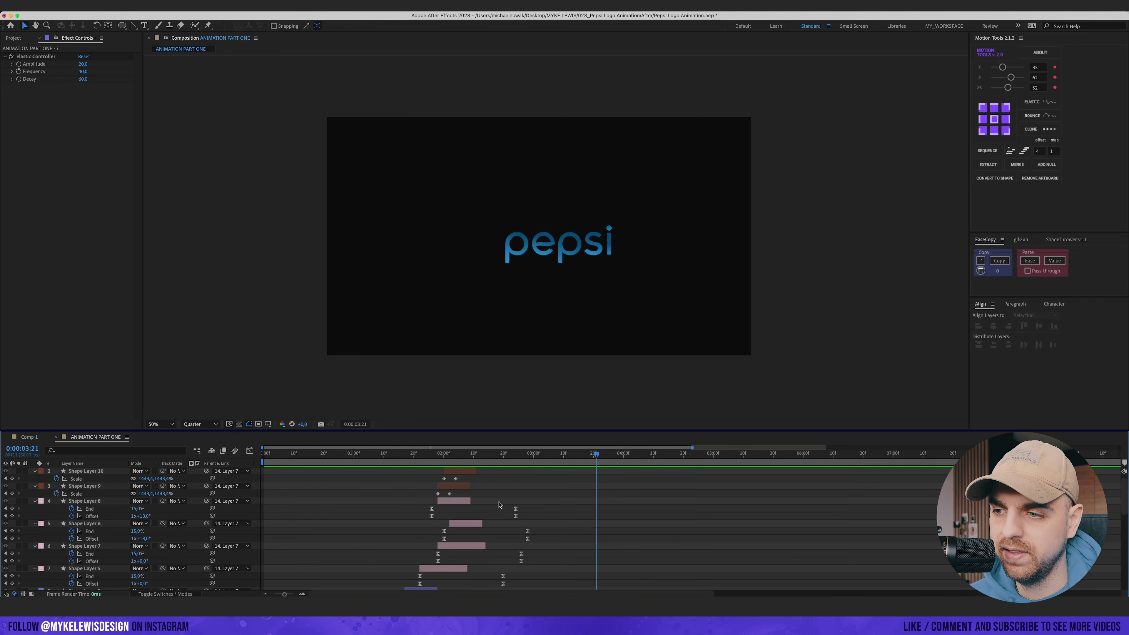
pyautogui.press('u')
pyautogui.scroll(-2, 540, 512)
pyautogui.click(535, 578)
pyautogui.keyDown('shift'); pyautogui.click(535, 553); pyautogui.keyUp('shift')
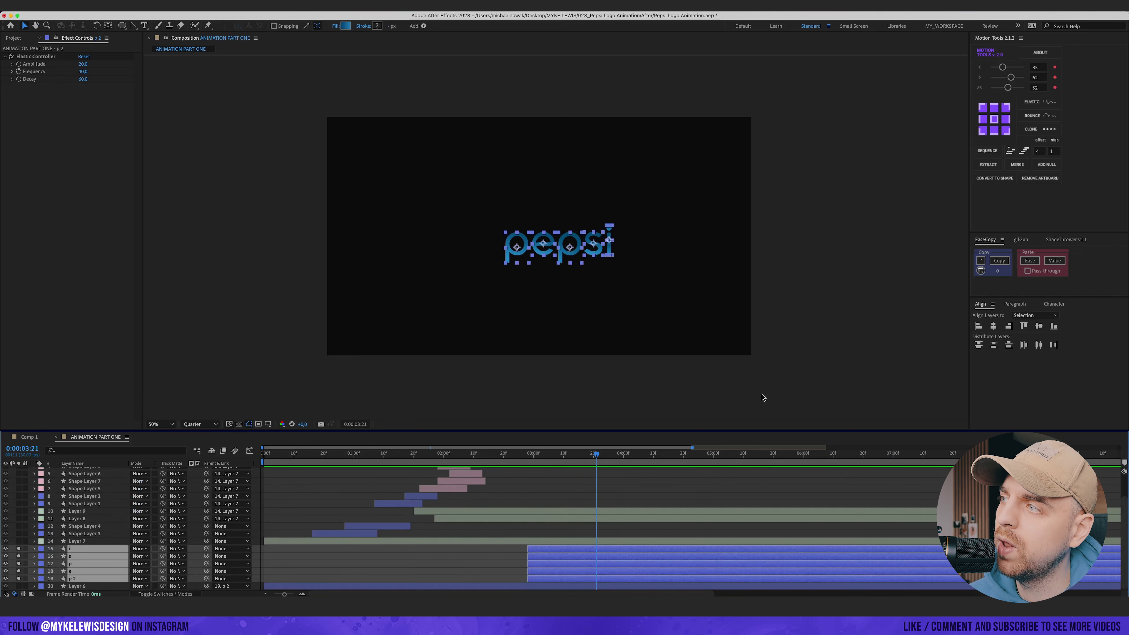
pyautogui.click(1010, 151)
pyautogui.press('space')
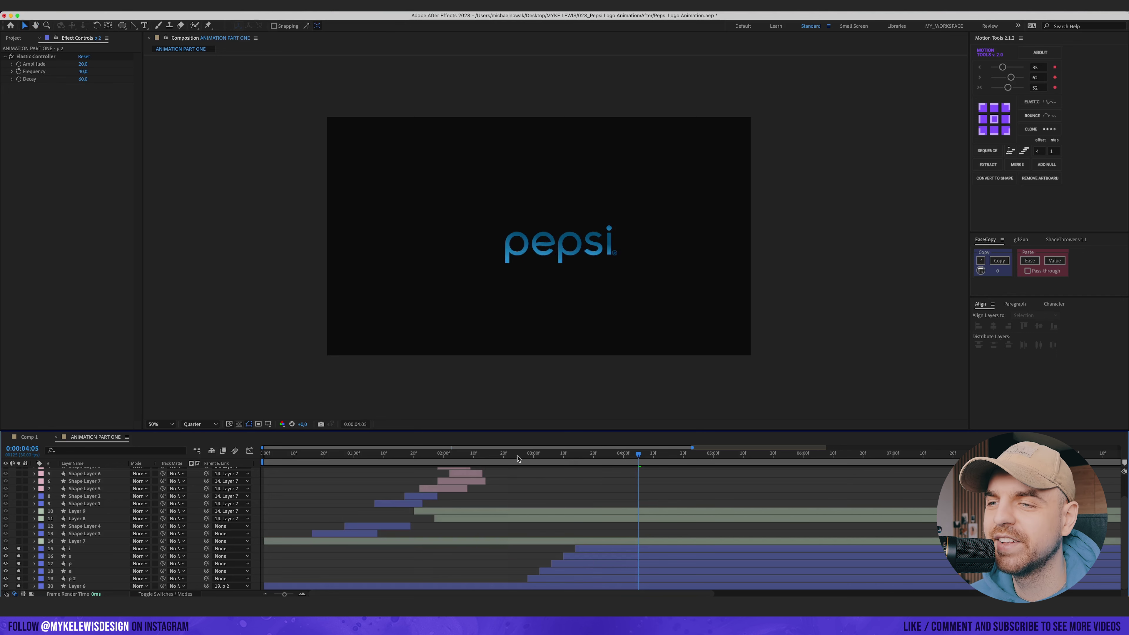
pyautogui.click(518, 455)
pyautogui.press('space')
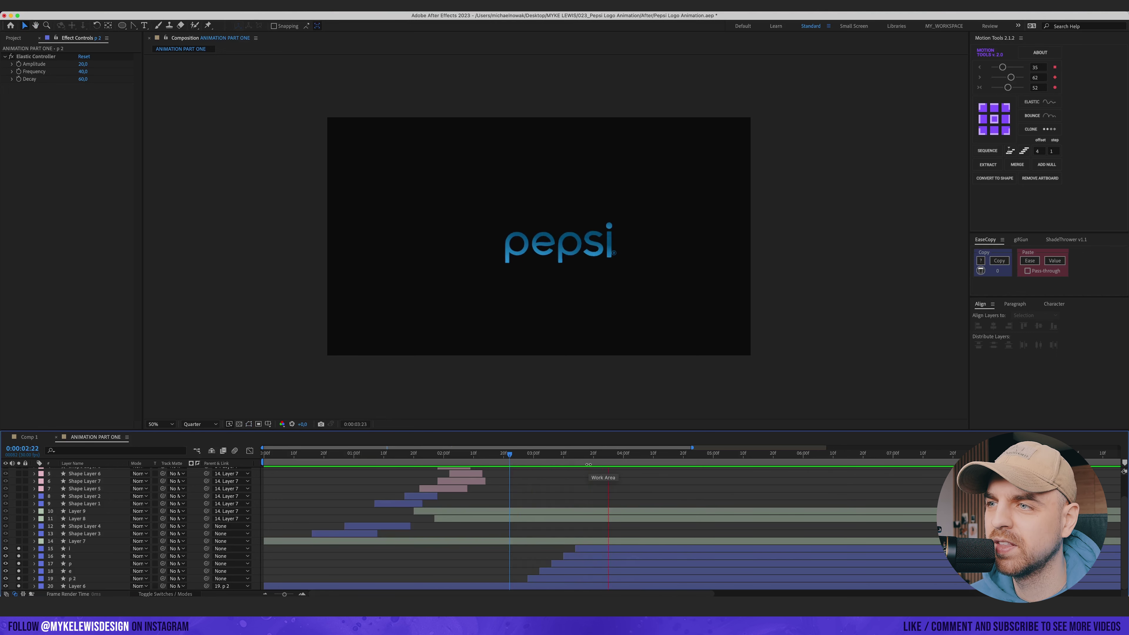
pyautogui.press('space')
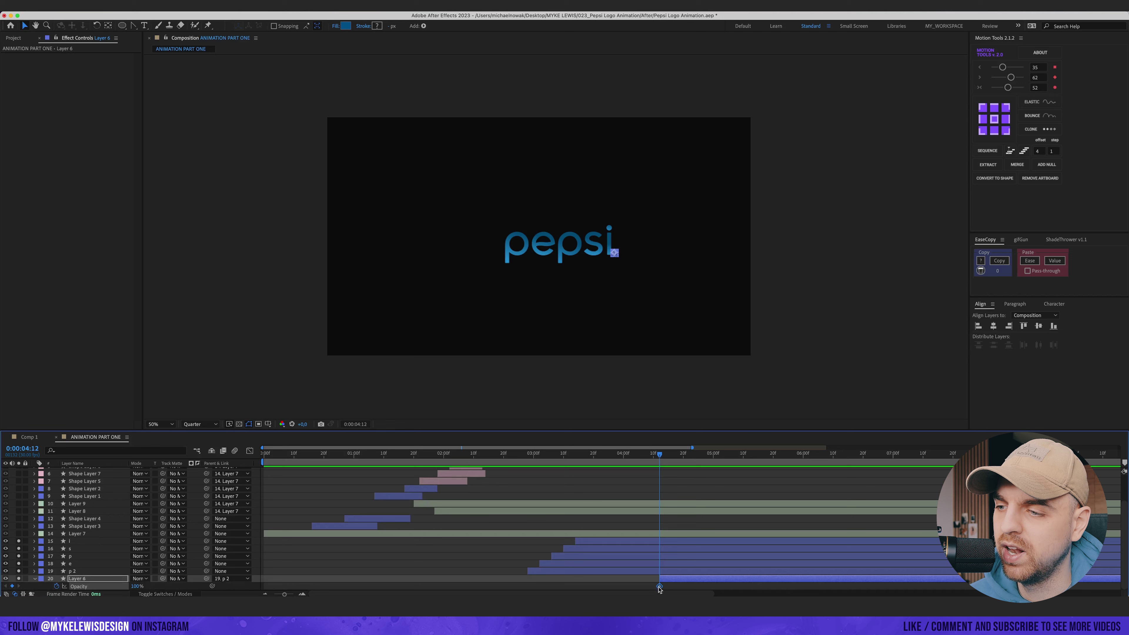
# - Fade in Layer 6, the registered mark, from 0% opacity at 0:00:04:12 to 100% at about 0:00:04:24
pyautogui.moveTo(660, 587); pyautogui.dragTo(694, 586)
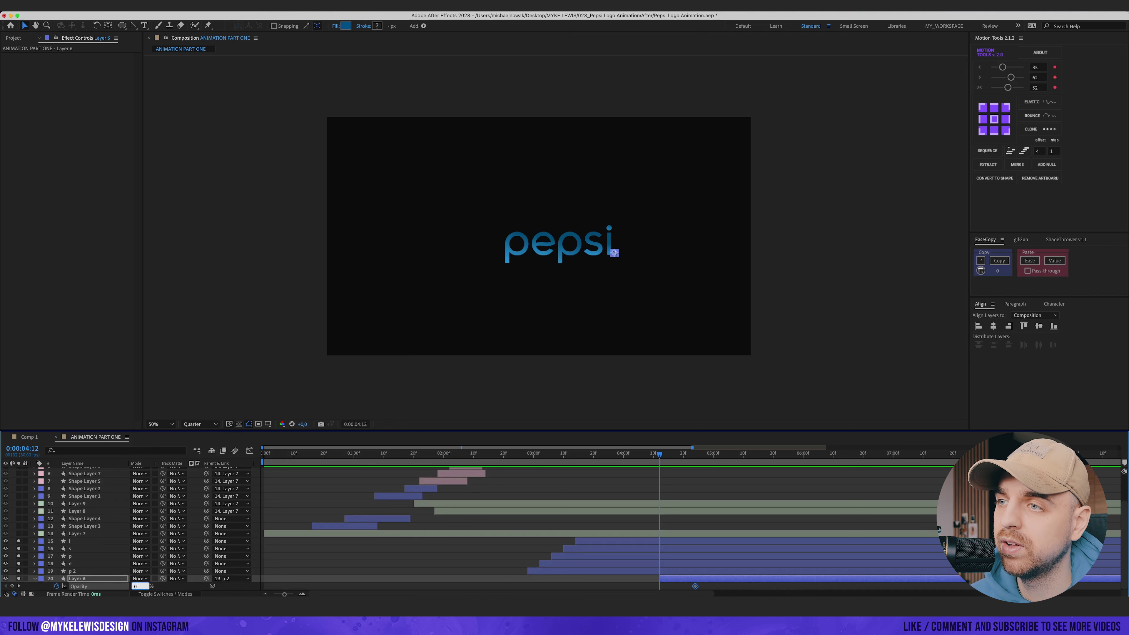
pyautogui.press('Return')
pyautogui.click(635, 577)
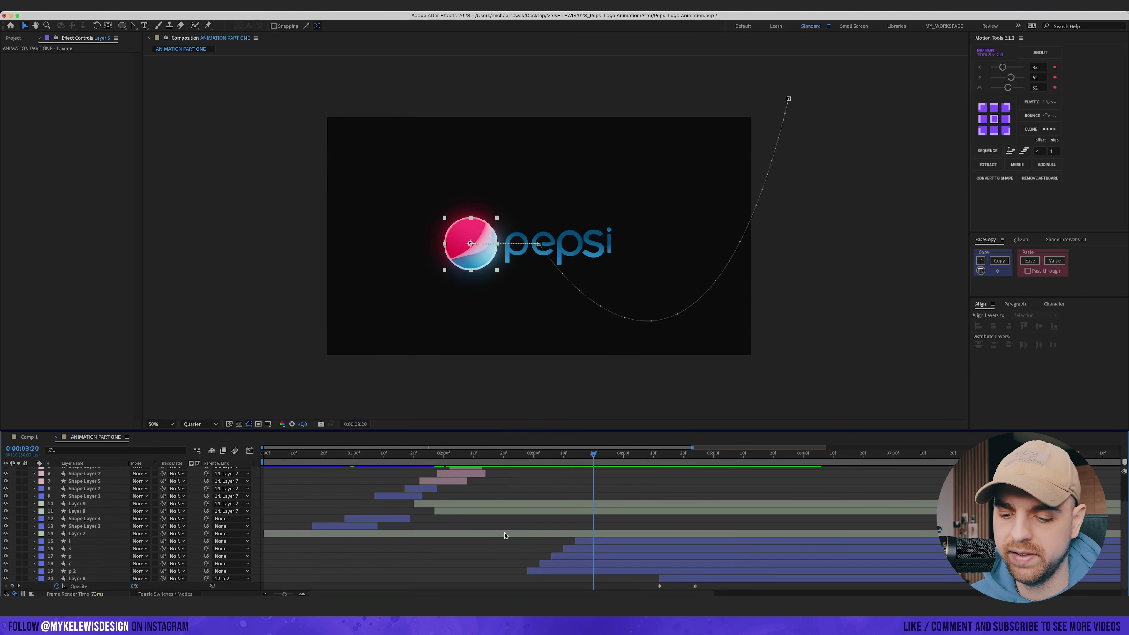
# - Reshape the speed curve of Layer 7's final Position move for a fast start and slow finish, and preview it
pyautogui.click(505, 533)
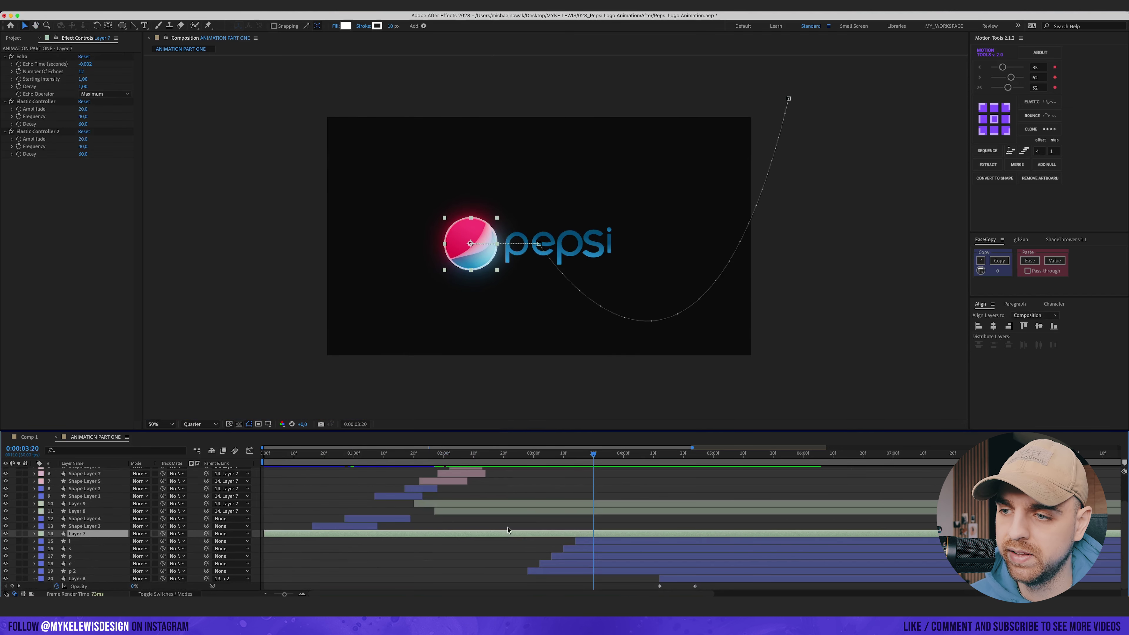
pyautogui.press('u')
pyautogui.moveTo(627, 544); pyautogui.dragTo(492, 570)
pyautogui.hotkey('shift', 'F3')
pyautogui.click(483, 569)
pyautogui.moveTo(580, 569); pyautogui.dragTo(561, 571)
pyautogui.click(467, 453)
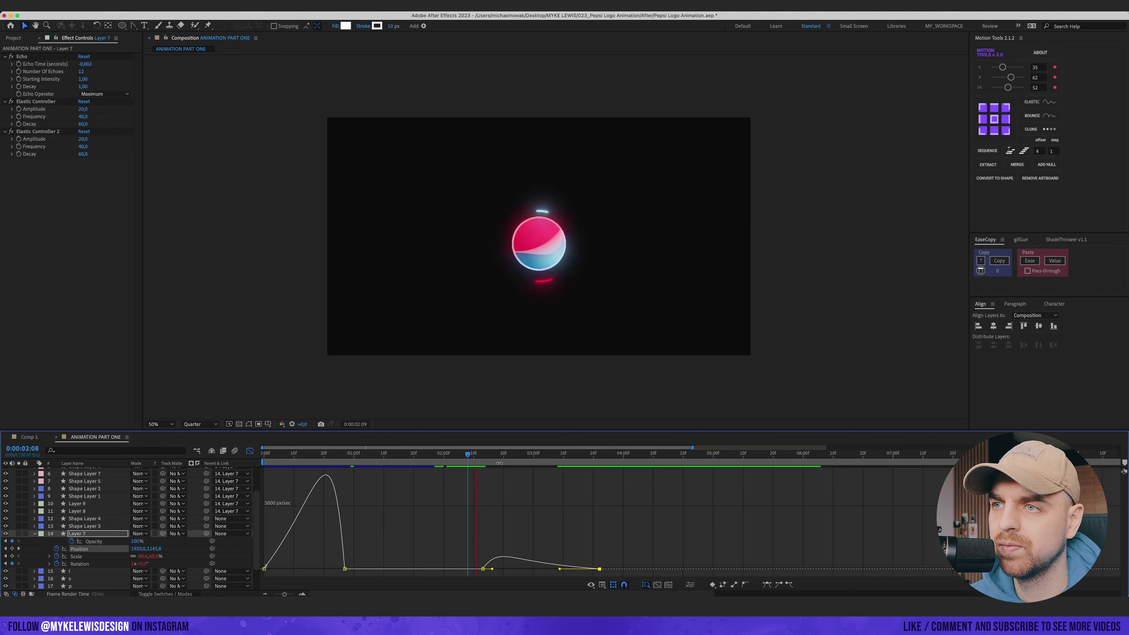
pyautogui.press('space')
pyautogui.press('space')
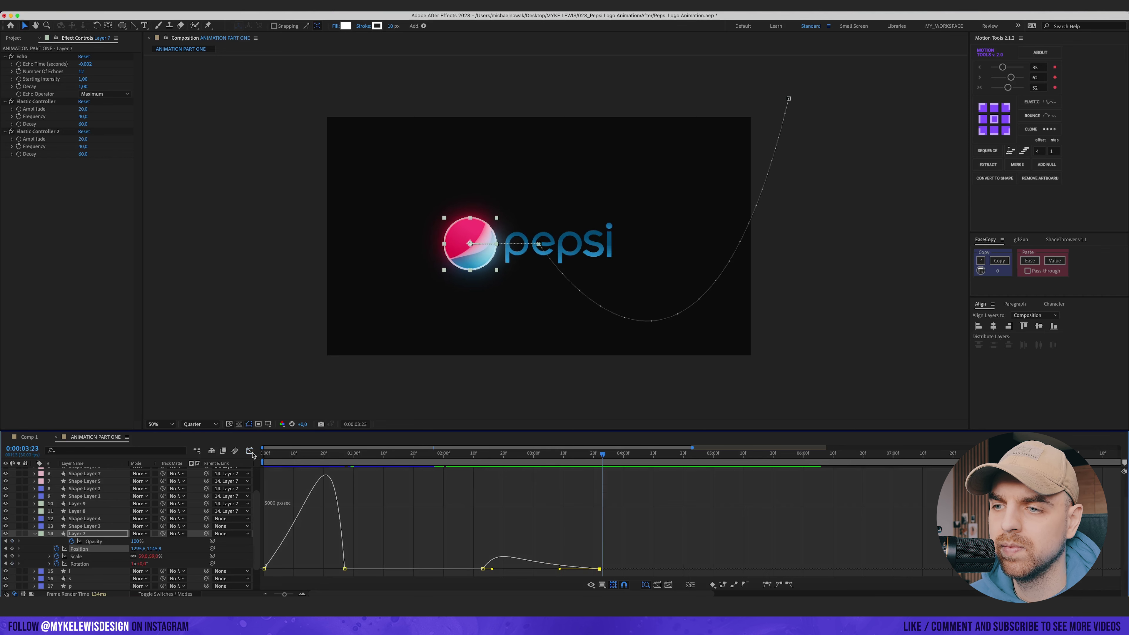
pyautogui.hotkey('shift', 'F3')
# - Shift the five staggered letter layers earlier so the first starts at about 0:00:02:22, and preview the logo reveal
pyautogui.click(508, 455)
pyautogui.scroll(-2, 576, 529)
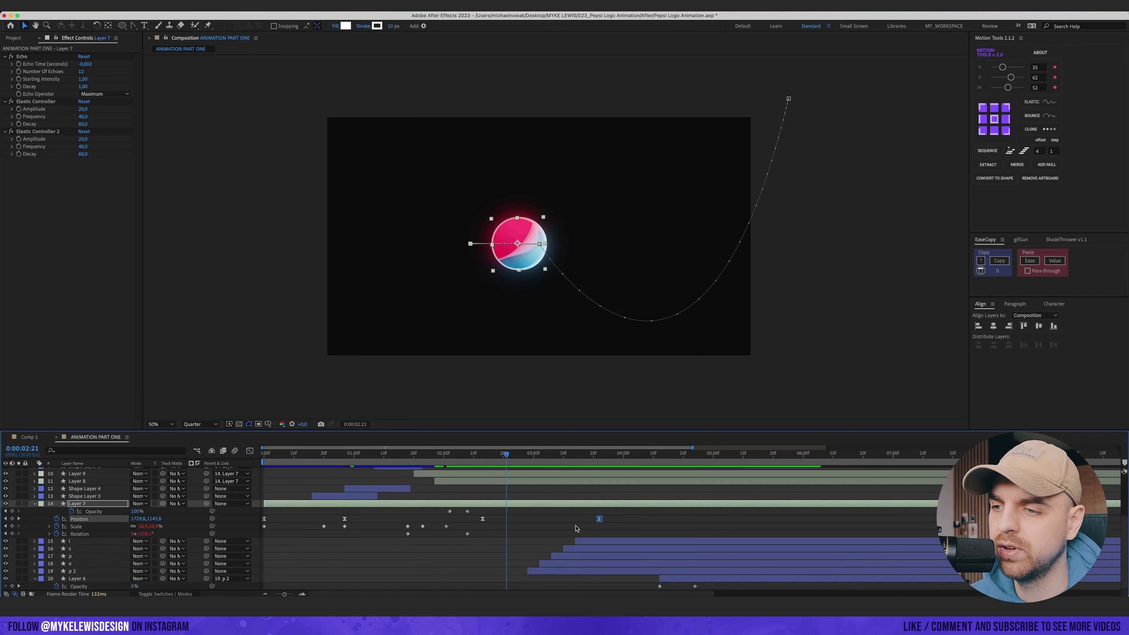
pyautogui.click(592, 542)
pyautogui.keyDown('shift'); pyautogui.click(578, 571); pyautogui.keyUp('shift')
pyautogui.click(515, 455)
pyautogui.moveTo(595, 539); pyautogui.dragTo(577, 539)
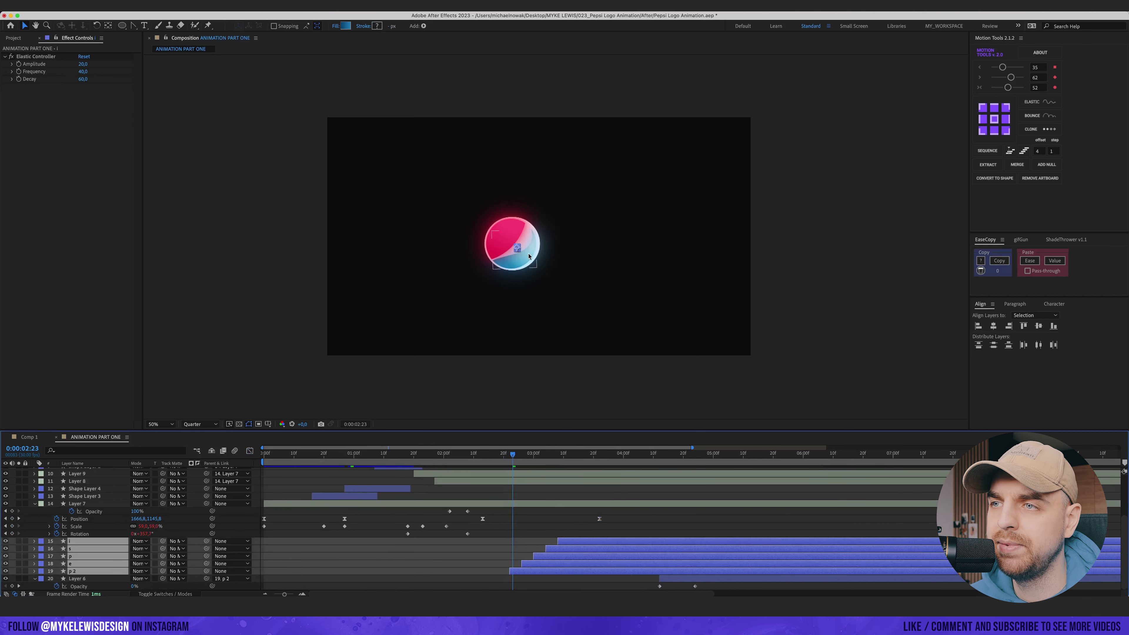
pyautogui.press('space')
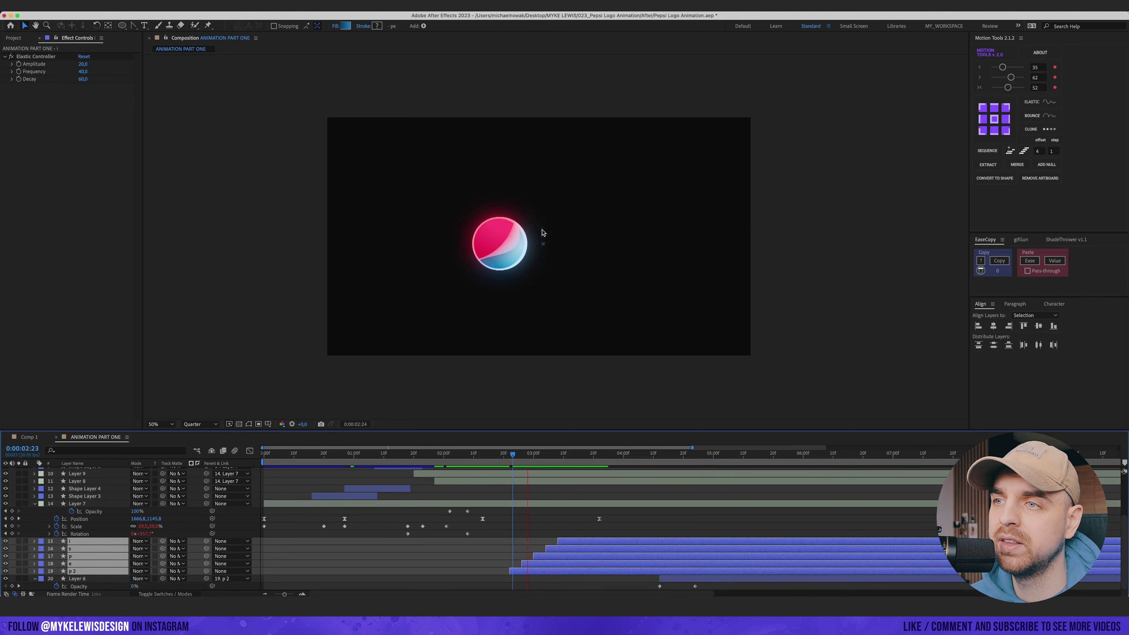
pyautogui.press('space')
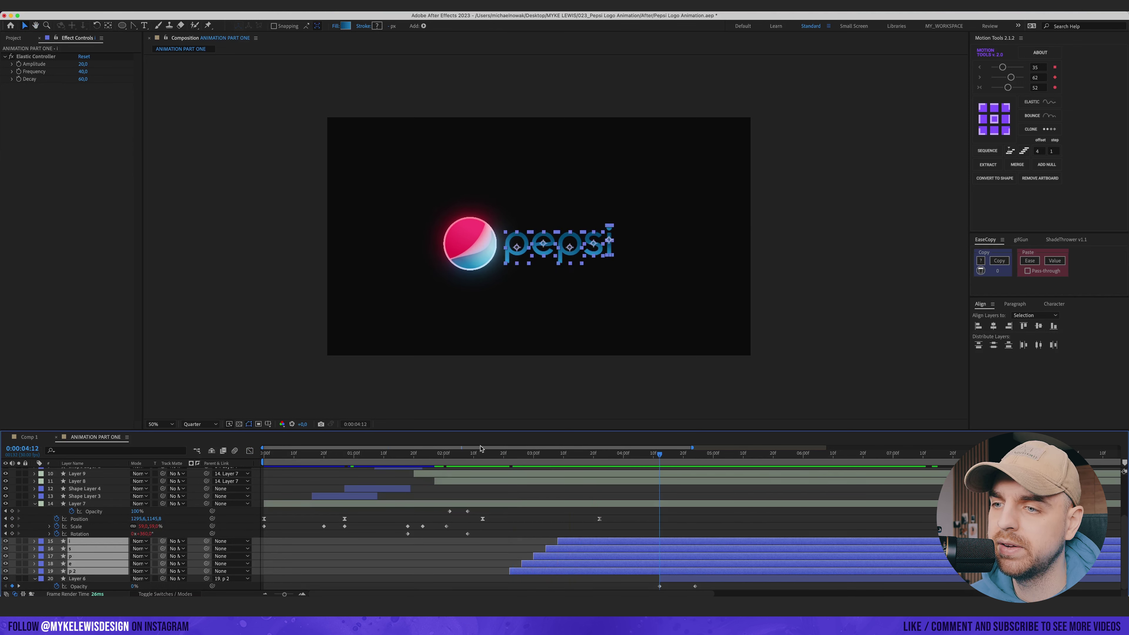
pyautogui.click(480, 456)
pyautogui.press('space')
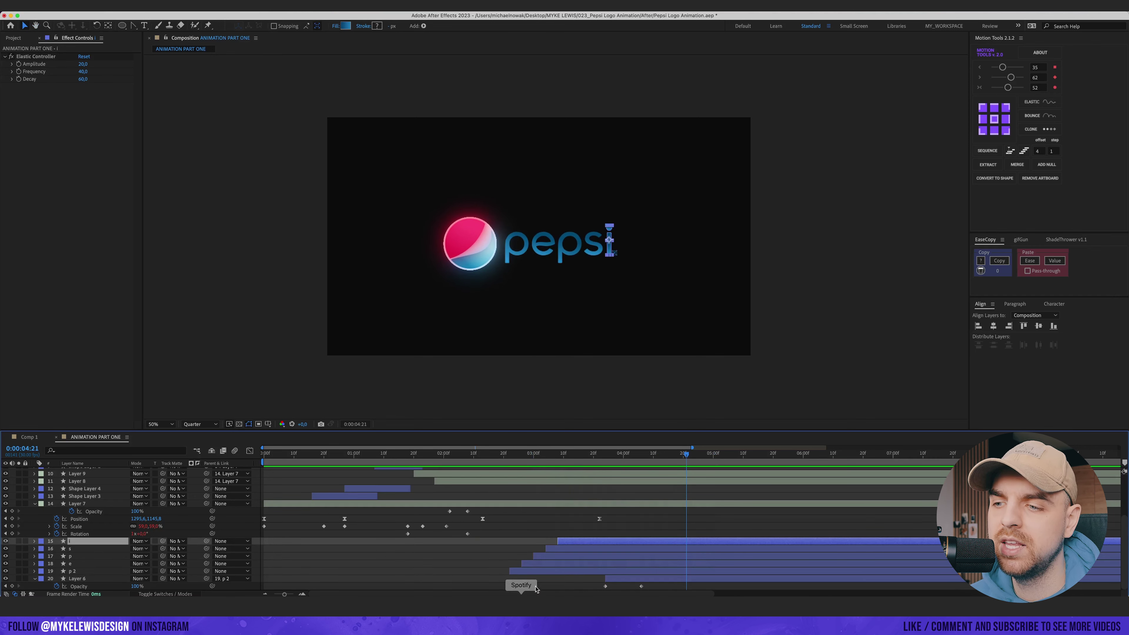
# - Add Deep Glow to the first letter layer, p 2, with Exposure set to 0,5
pyautogui.click(534, 571)
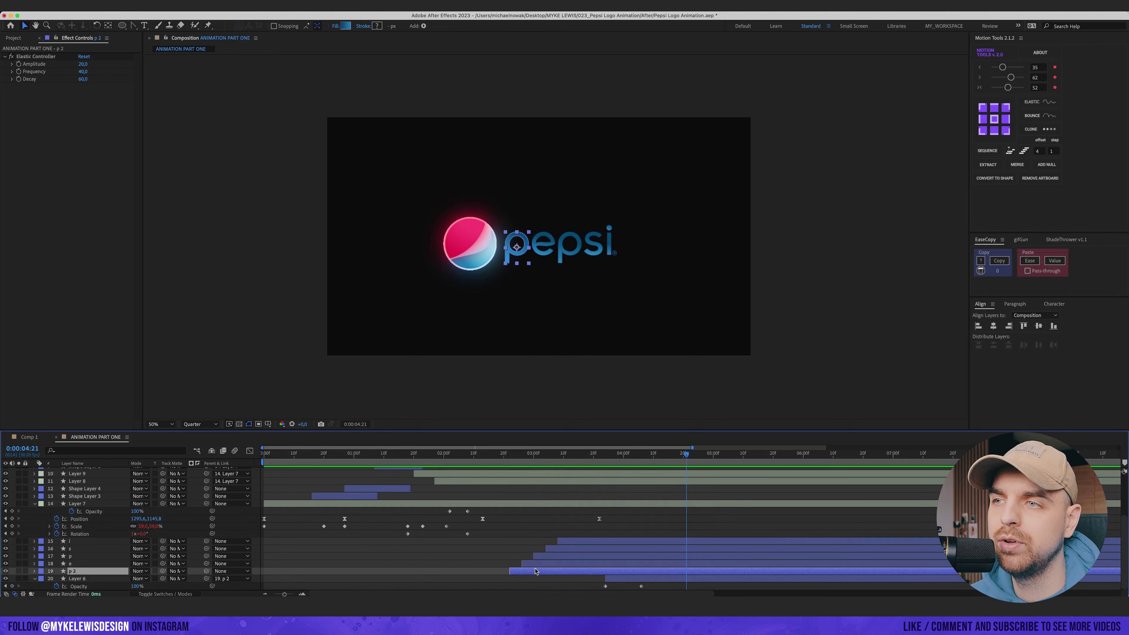
pyautogui.click(83, 109)
pyautogui.write('0,5')
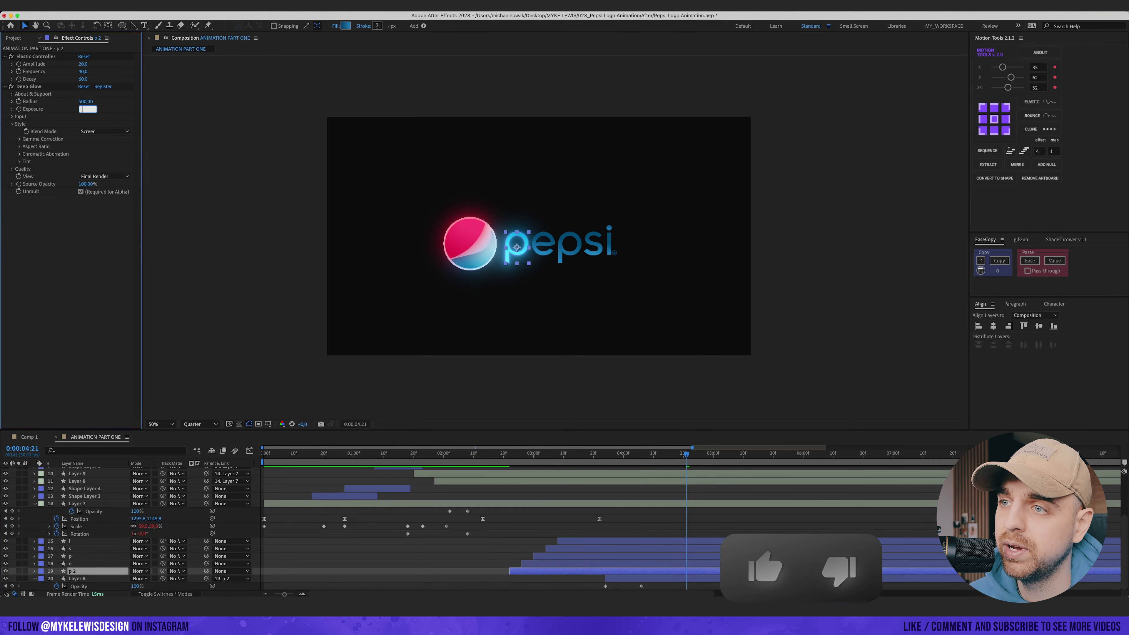
pyautogui.click(78, 312)
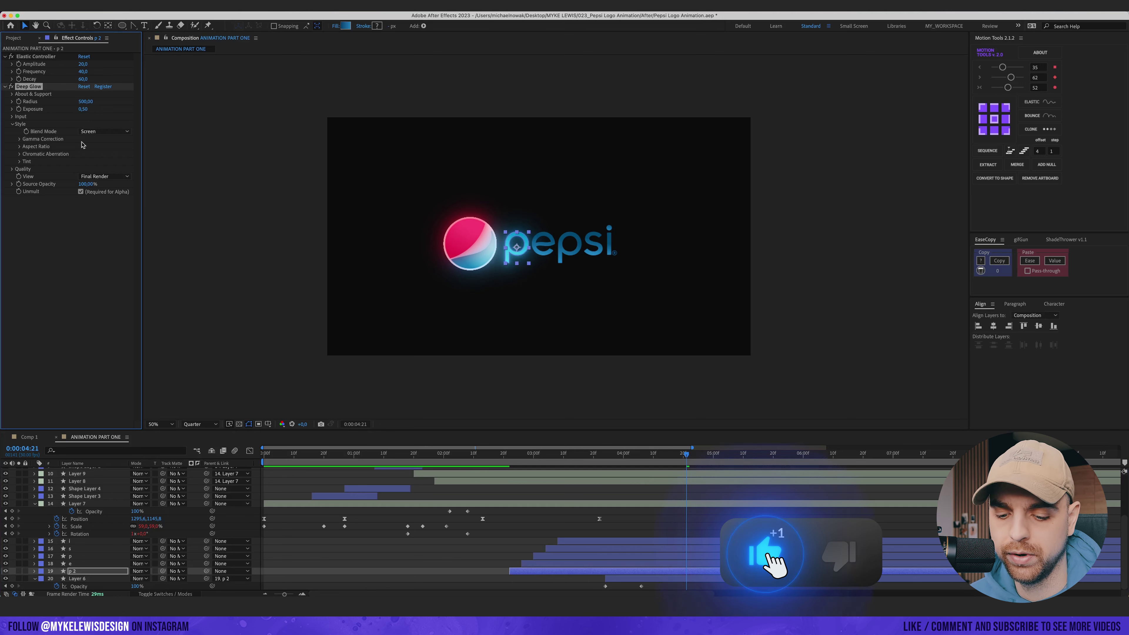
# - Copy the first letter's Deep Glow effect to the other four letter layers, e, p, s and i
pyautogui.click(633, 563)
pyautogui.keyDown('shift'); pyautogui.click(634, 544); pyautogui.keyUp('shift')
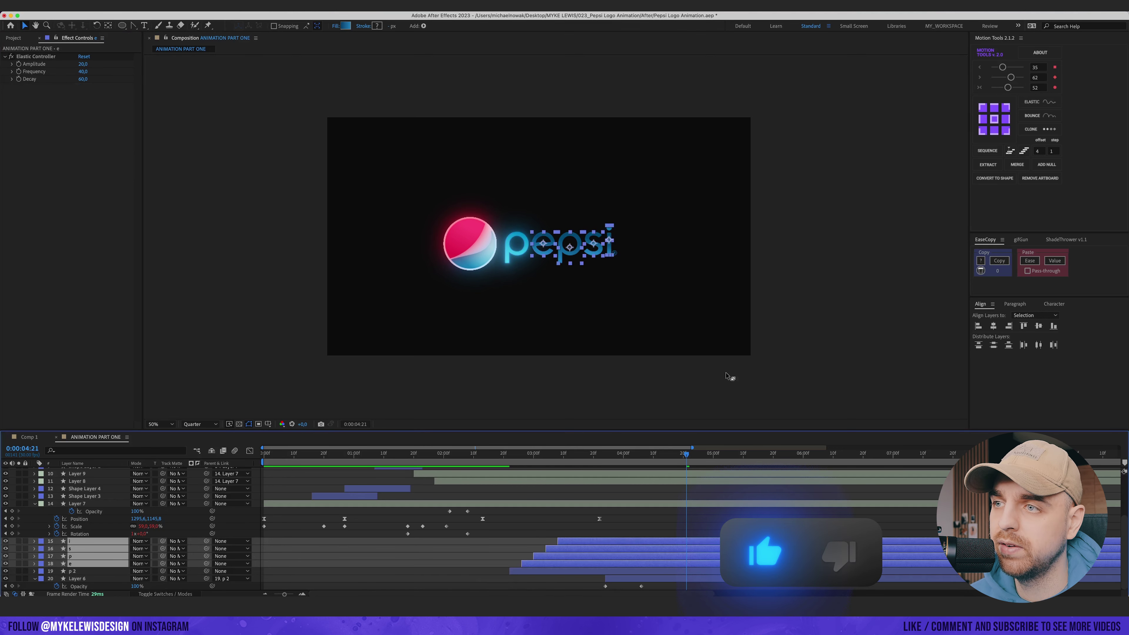
pyautogui.click(823, 315)
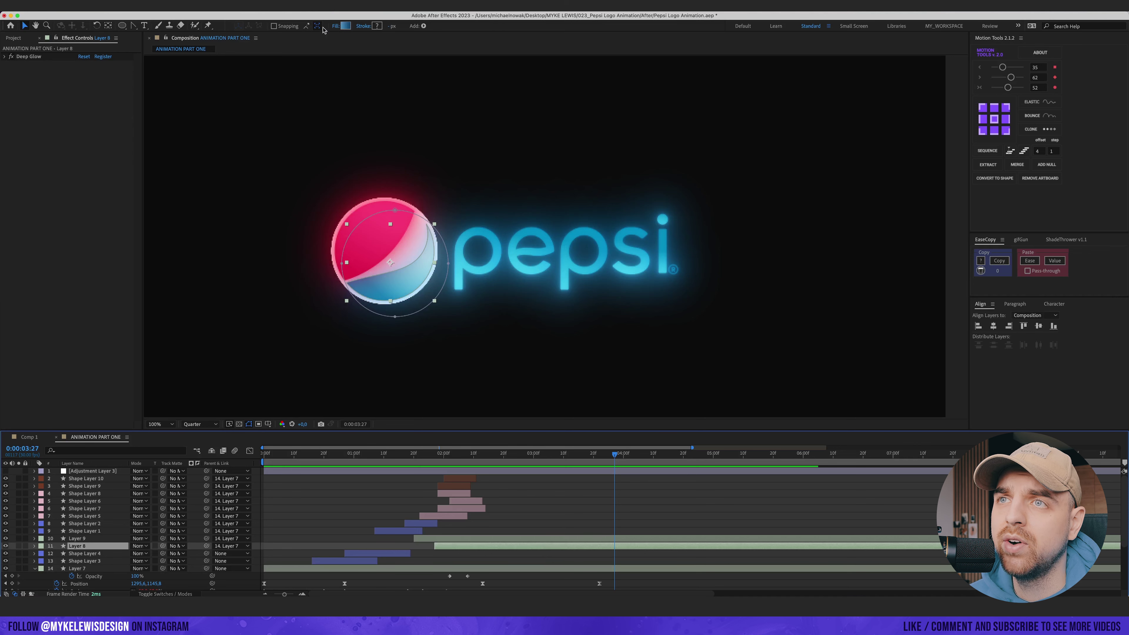
# - Change the starting colour of Layer 8's gradient fill to a slightly darker, more saturated blue
pyautogui.click(345, 26)
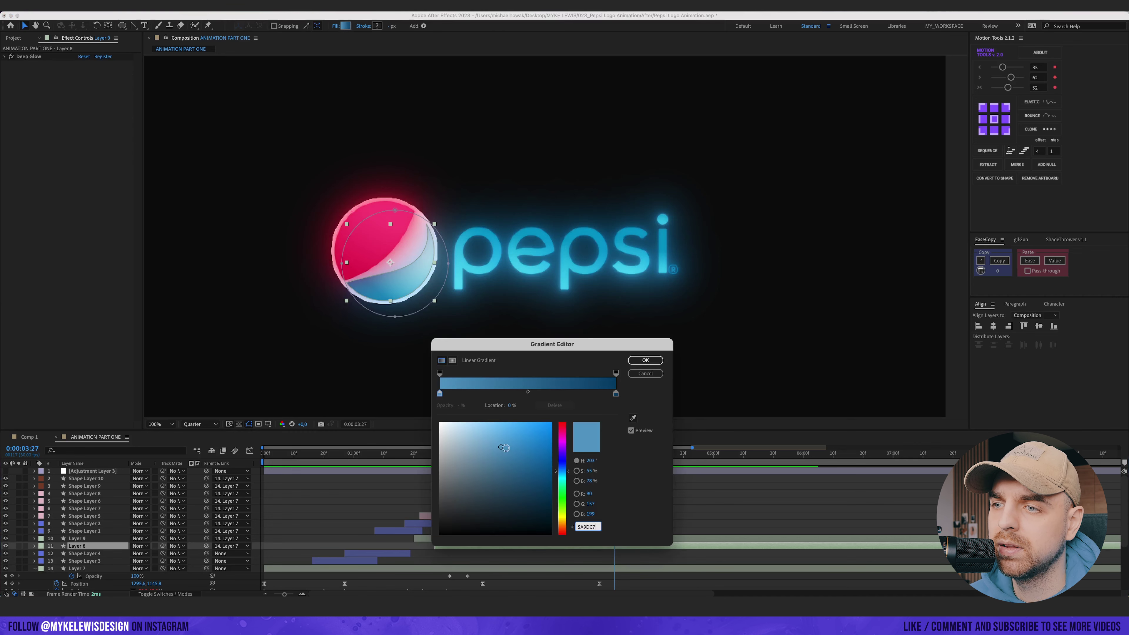
pyautogui.moveTo(505, 448)
pyautogui.mouseDown()
pyautogui.moveTo(533, 446)
pyautogui.moveTo(529, 455)
pyautogui.mouseUp()
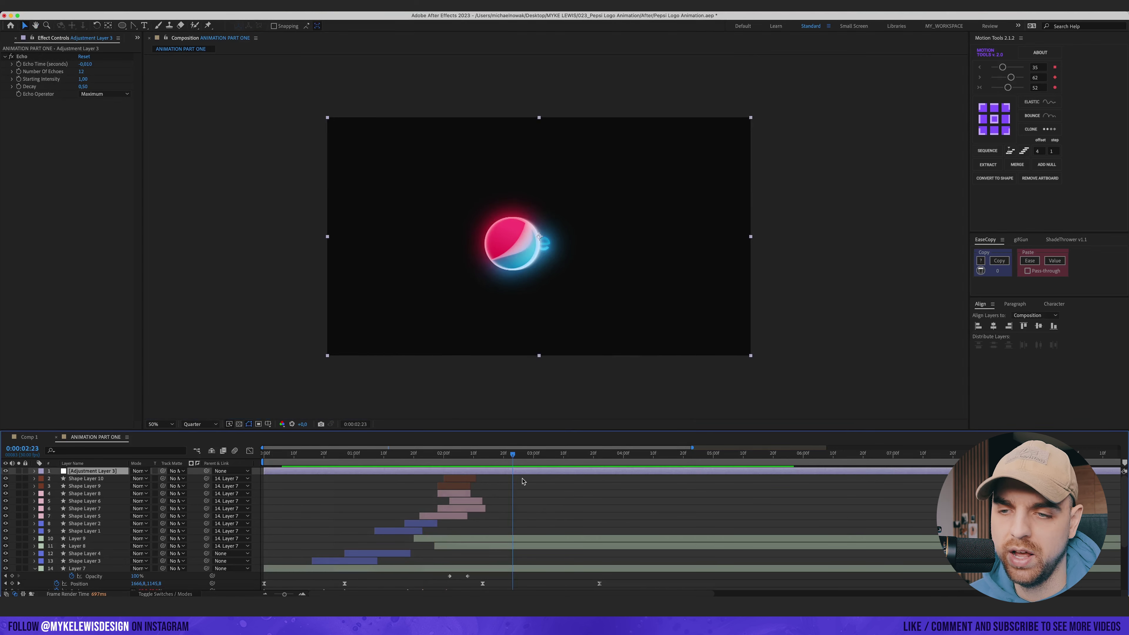
# - Create a new composition named ANIMATION PART TWO and place the ANIMATION PART ONE composition in it as a layer
pyautogui.click(116, 6)
pyautogui.click(127, 15)
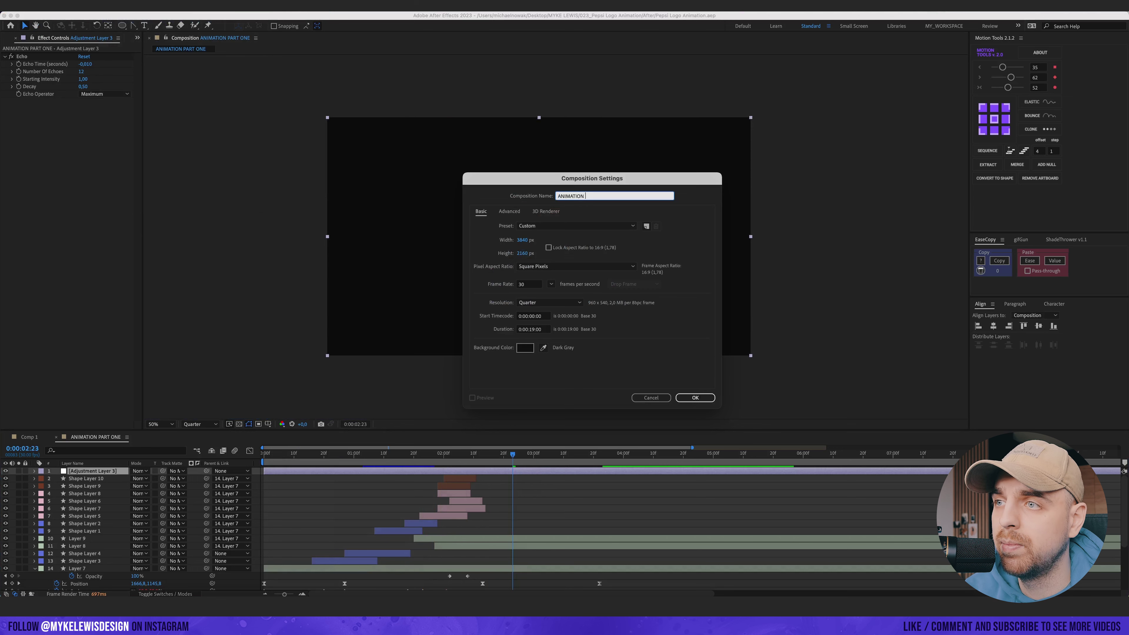
pyautogui.write('ANIMATION PART TWO')
pyautogui.press('Return')
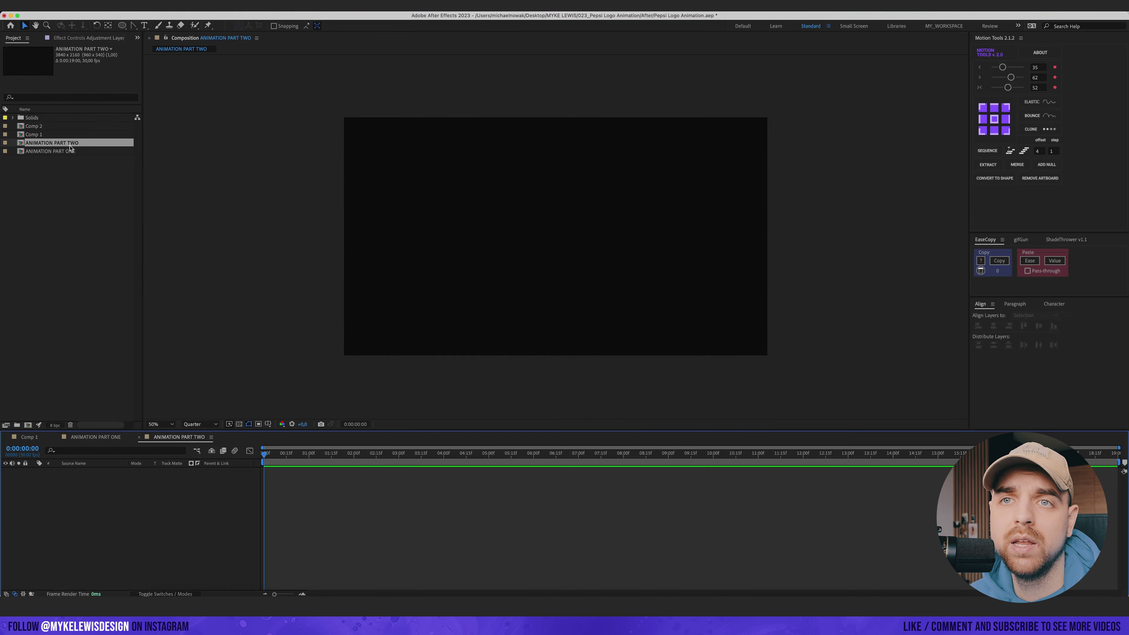
pyautogui.moveTo(66, 150); pyautogui.dragTo(129, 498)
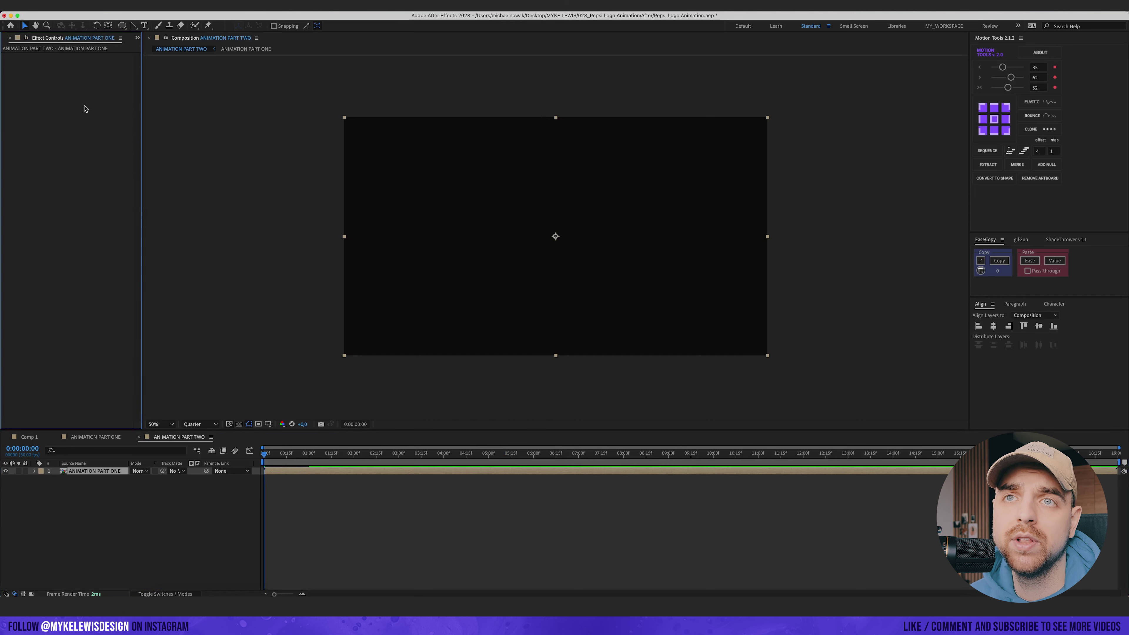
# - Apply Shift Channels to the ANIMATION PART ONE layer with Take Green From and Take Blue From set to Full Off
pyautogui.hotkey('ctrl', 'space')
pyautogui.write('shift')
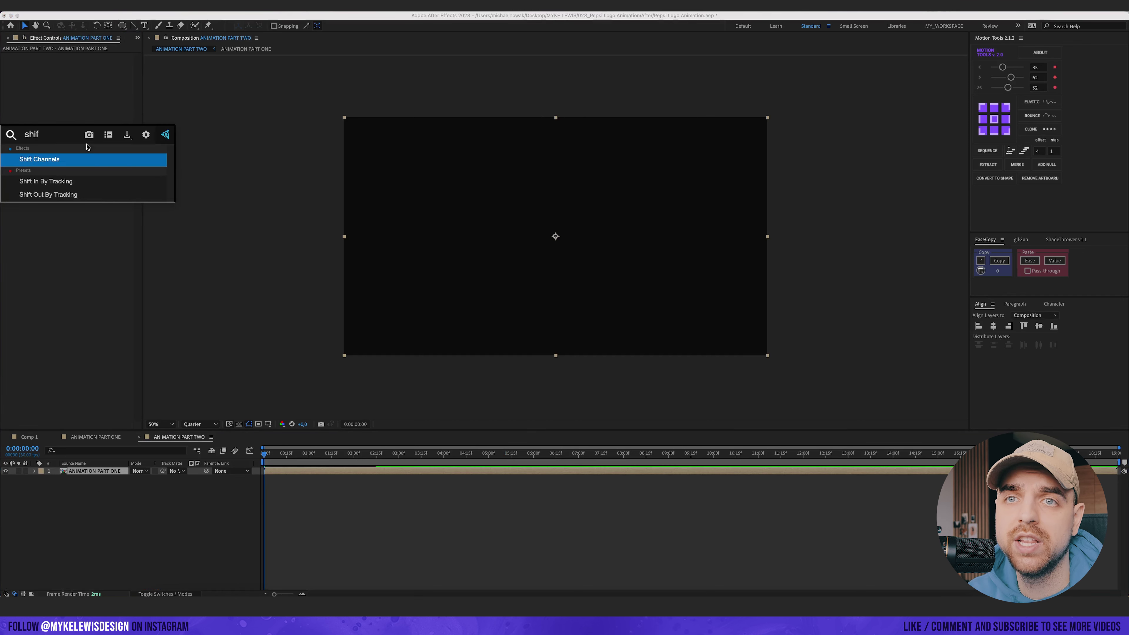
pyautogui.press('Return')
pyautogui.click(93, 80)
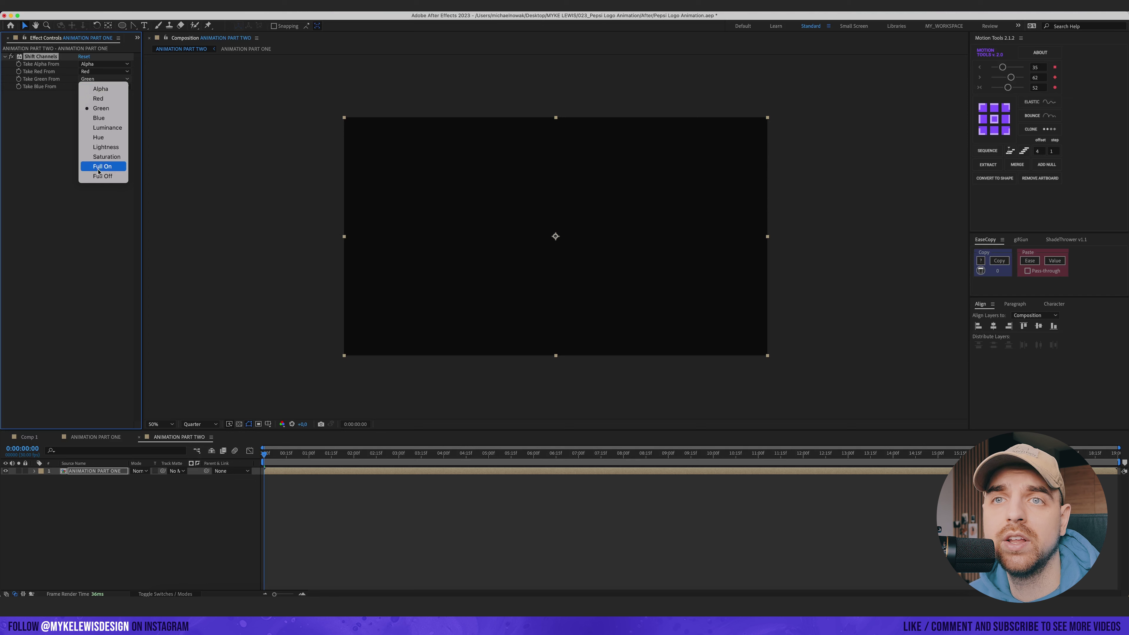
pyautogui.click(95, 177)
pyautogui.click(91, 86)
pyautogui.click(96, 184)
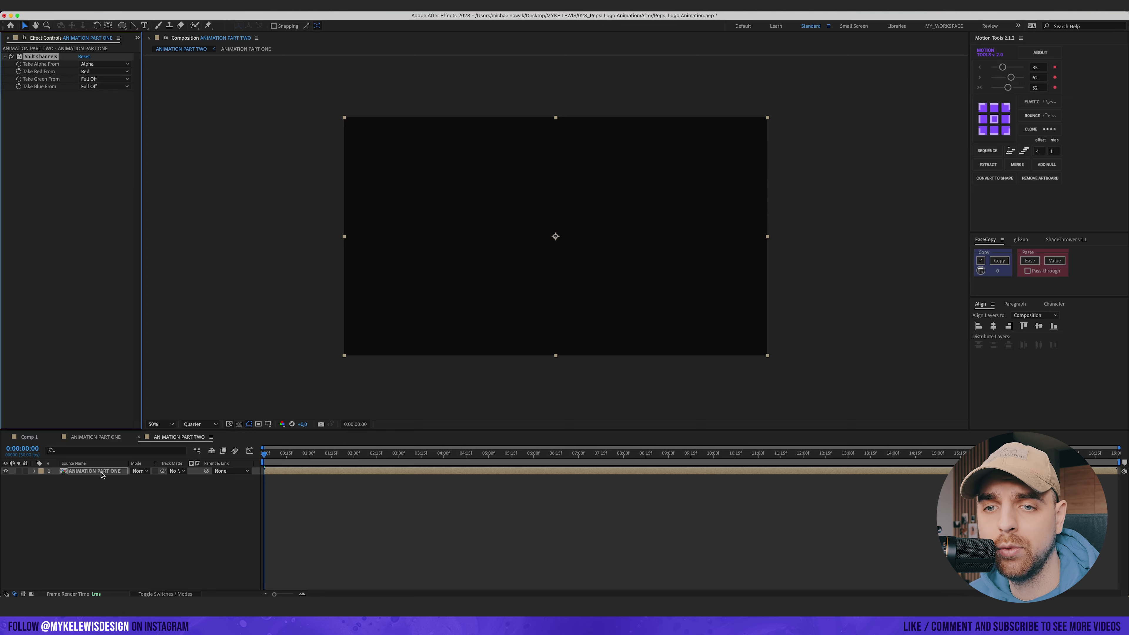
# - Duplicate the red-channel layer twice and make the middle copy green only, with Take Green From Green and Take Red From Full Off
pyautogui.click(107, 480)
pyautogui.press('super+d')
pyautogui.press('super+d')
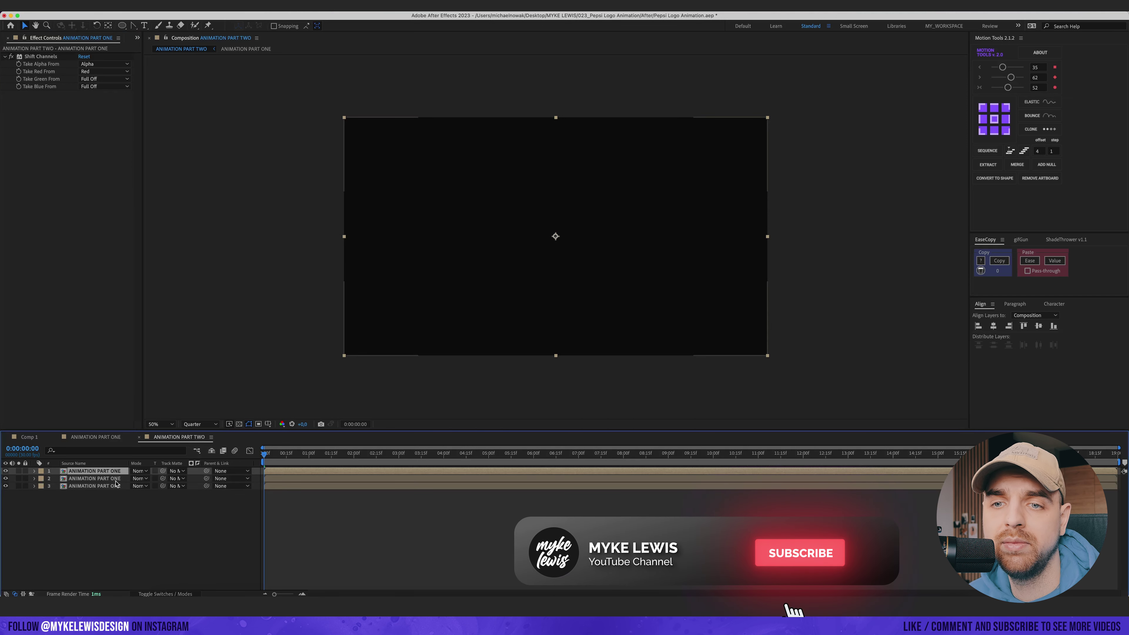
pyautogui.click(115, 480)
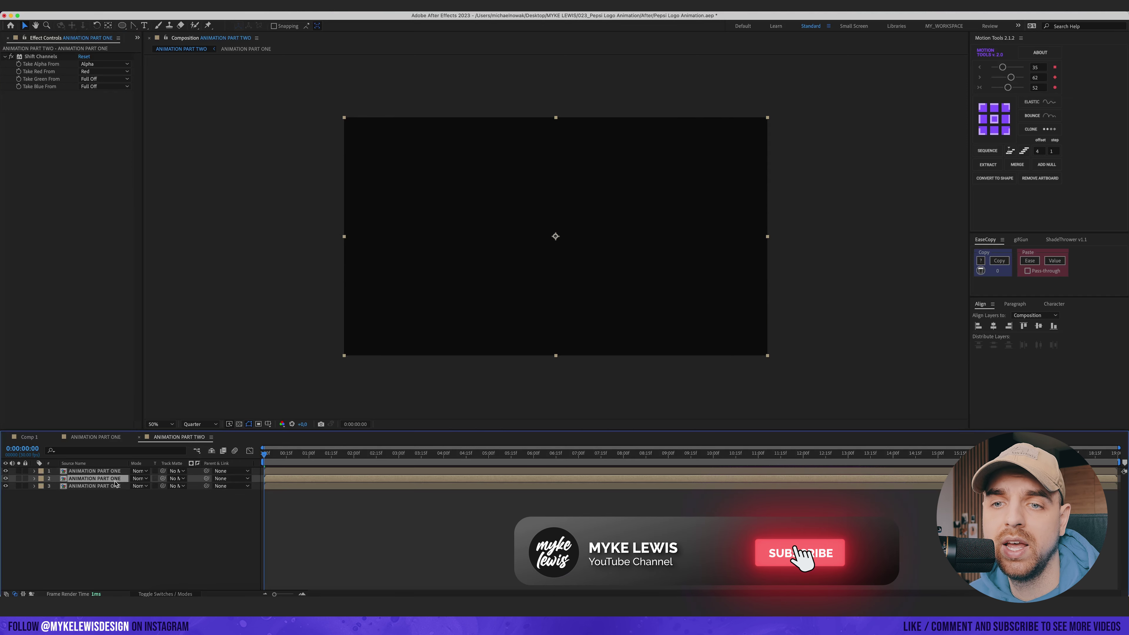
pyautogui.click(96, 79)
pyautogui.click(101, 108)
pyautogui.click(104, 86)
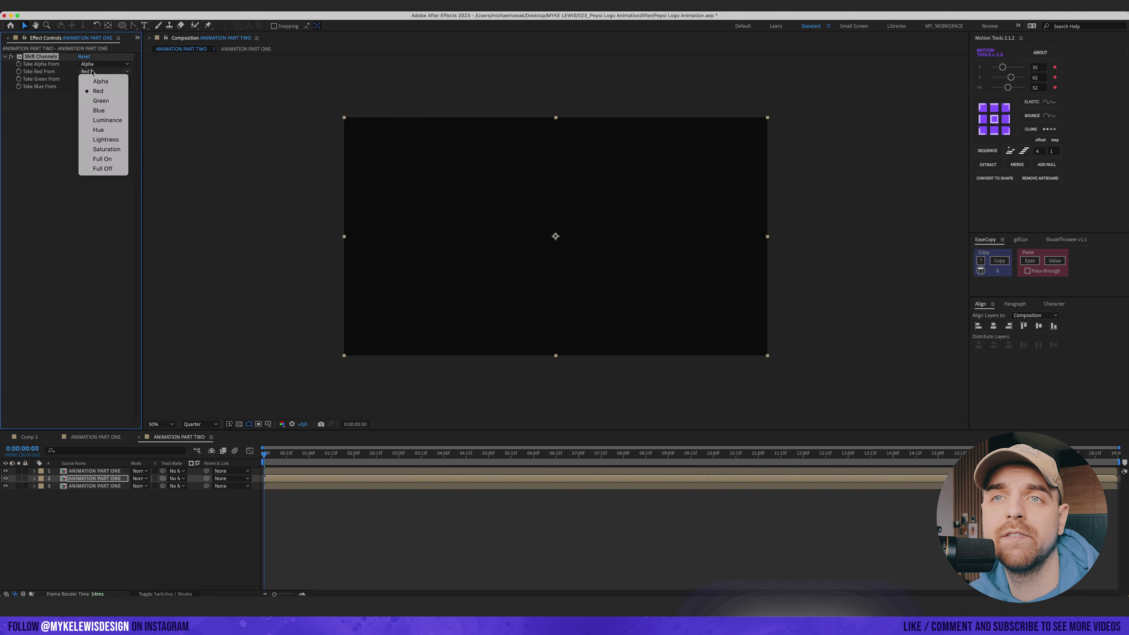
pyautogui.click(102, 169)
# - Make the uppermost copy blue only by setting Take Blue From to Blue and Take Red From to Full Off
pyautogui.click(98, 472)
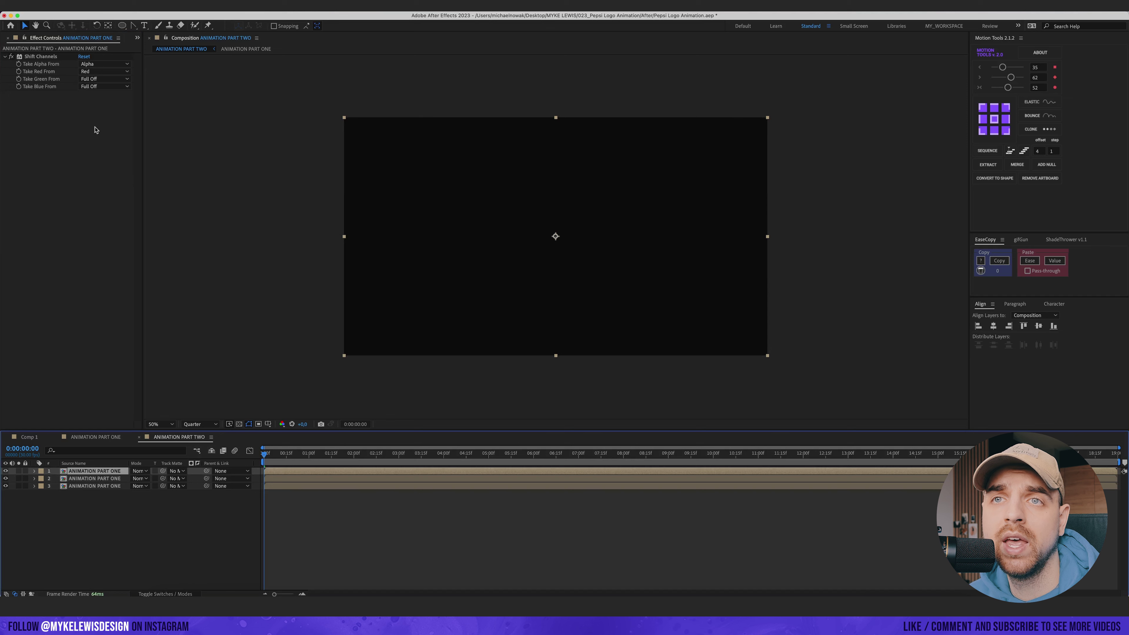
pyautogui.click(94, 87)
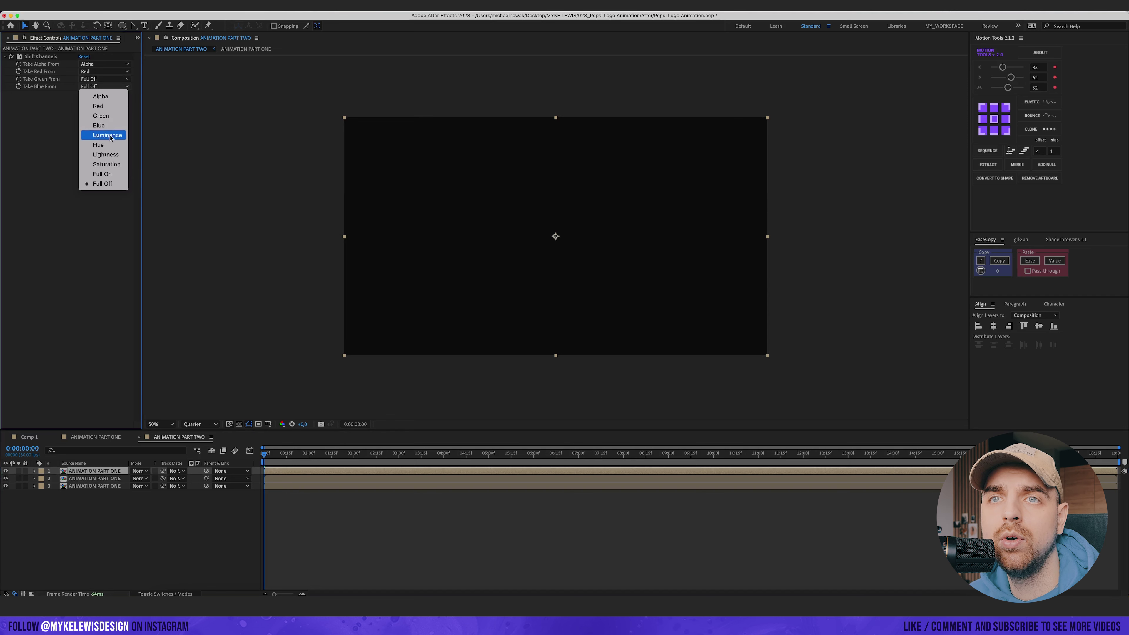
pyautogui.click(103, 71)
pyautogui.click(103, 168)
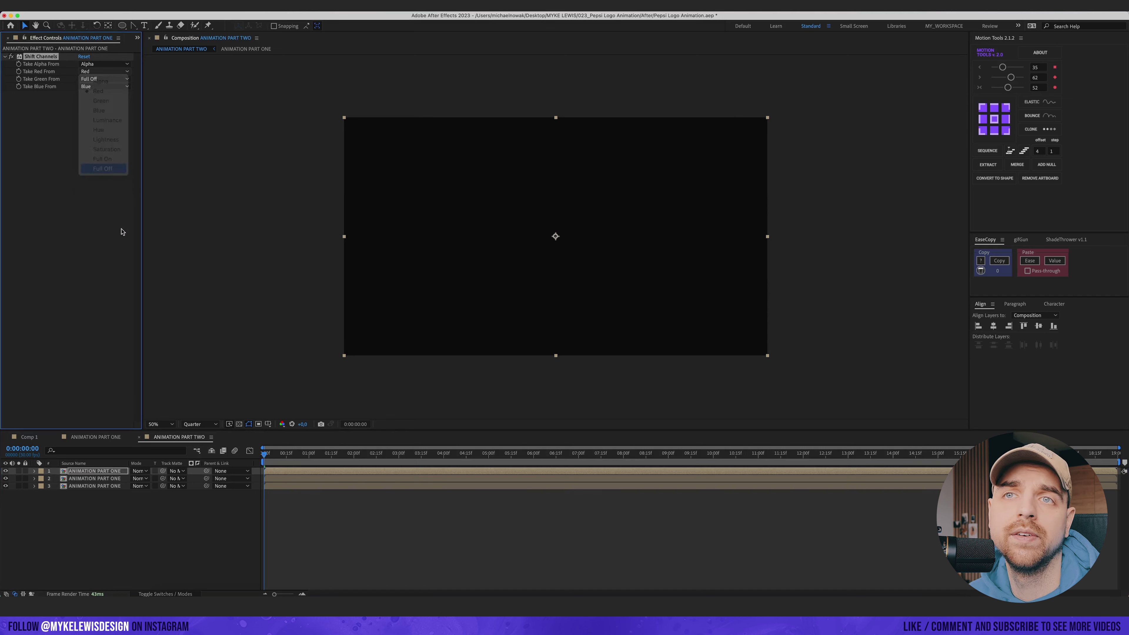
# - Set the blend mode of all three channel layers to Add and check the recombined image at 0:00:01:18
pyautogui.moveTo(265, 454); pyautogui.dragTo(336, 457)
pyautogui.click(106, 471)
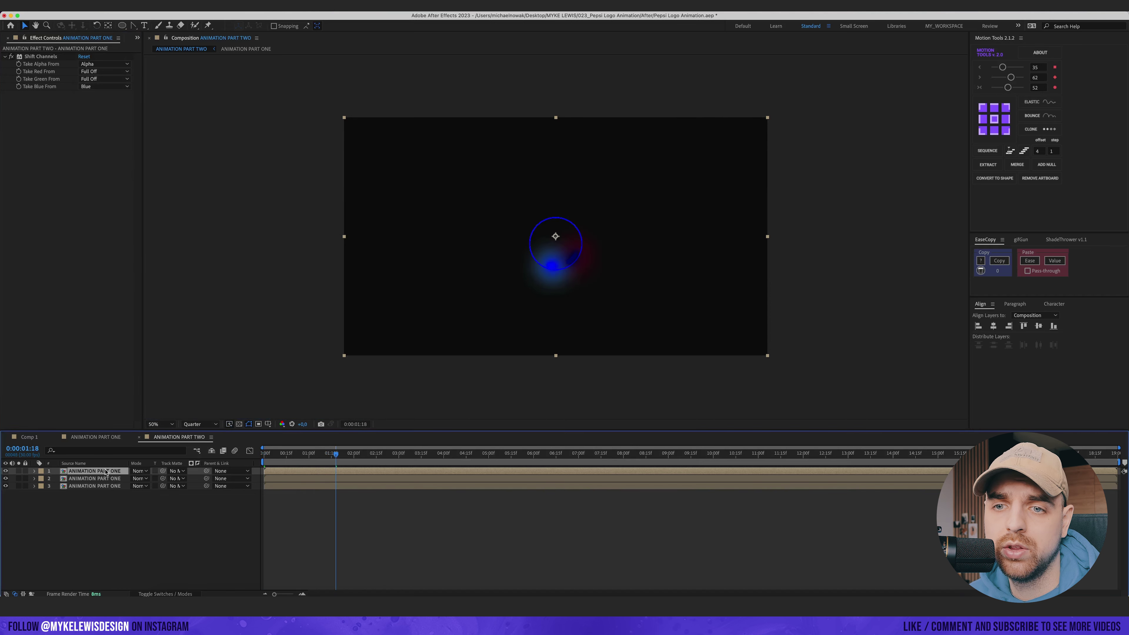
pyautogui.click(139, 470)
pyautogui.click(150, 292)
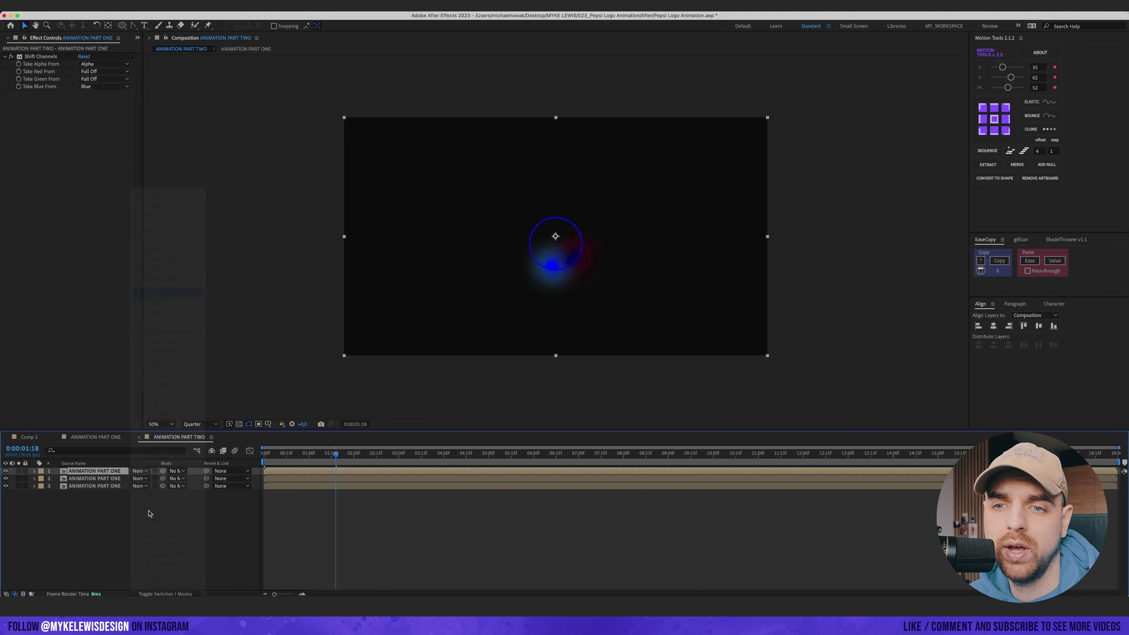
pyautogui.click(139, 478)
pyautogui.click(150, 292)
pyautogui.click(139, 487)
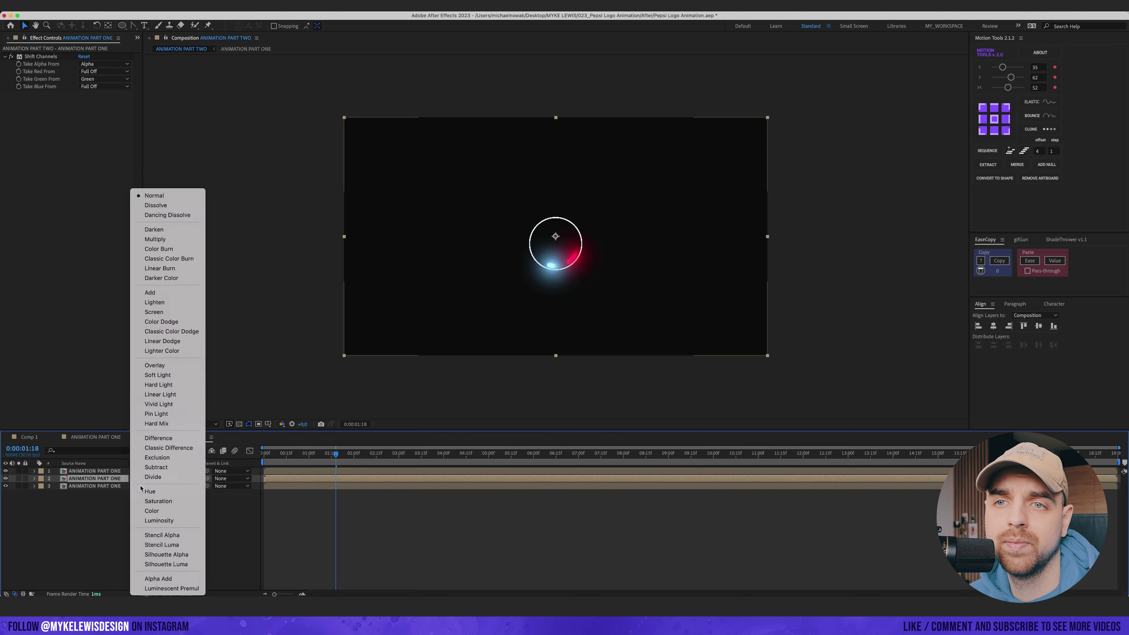
pyautogui.click(150, 292)
pyautogui.scroll(2, 588, 247)
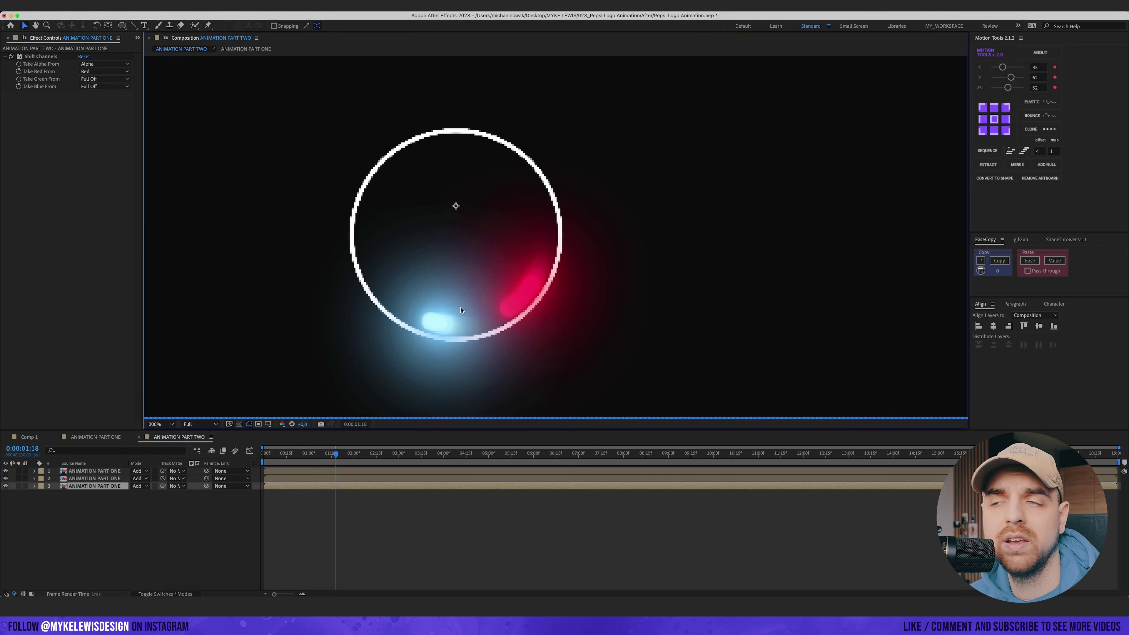
# - Scale the blue layer to 101% and the green layer to 100,5% for colour fringing, and preview it
pyautogui.click(98, 480)
pyautogui.click(106, 473)
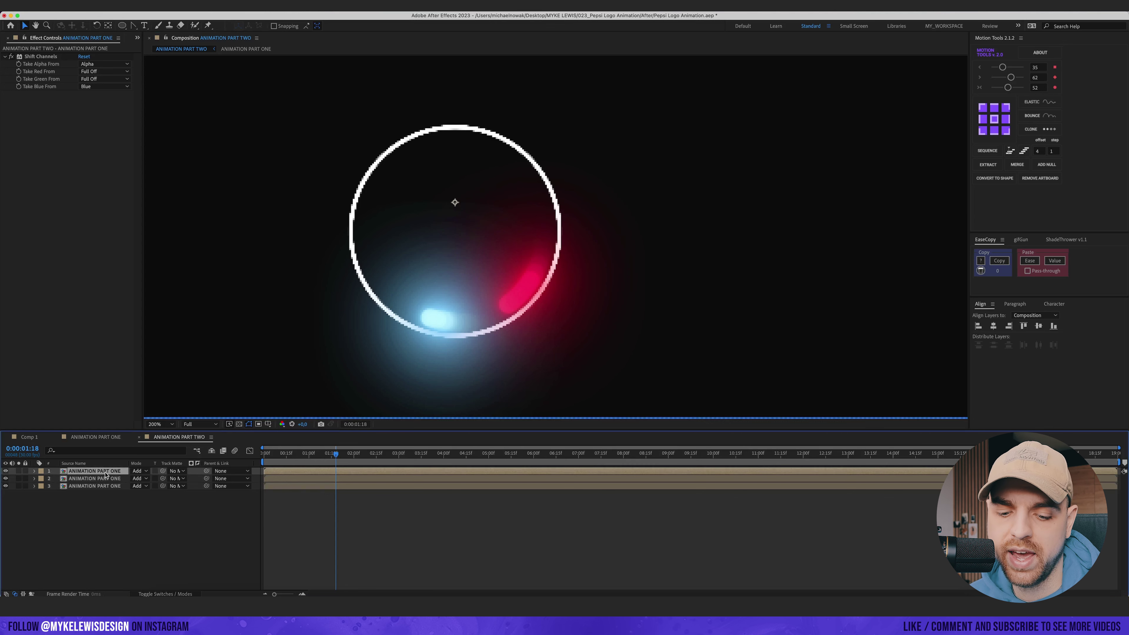
pyautogui.press('s')
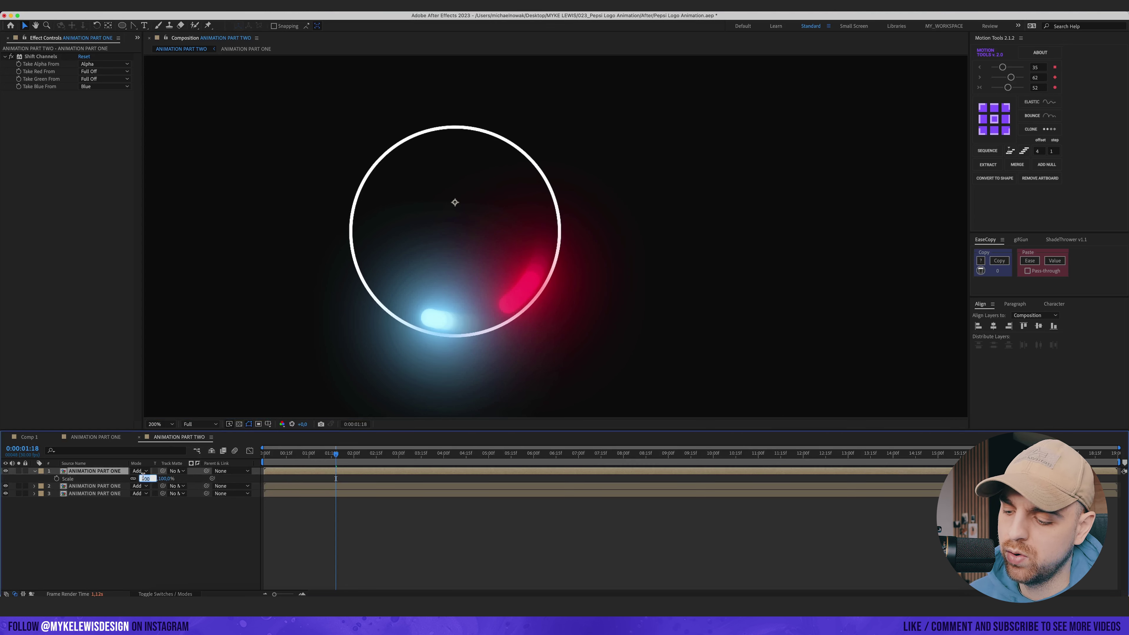
pyautogui.write('101')
pyautogui.click(111, 486)
pyautogui.press('s')
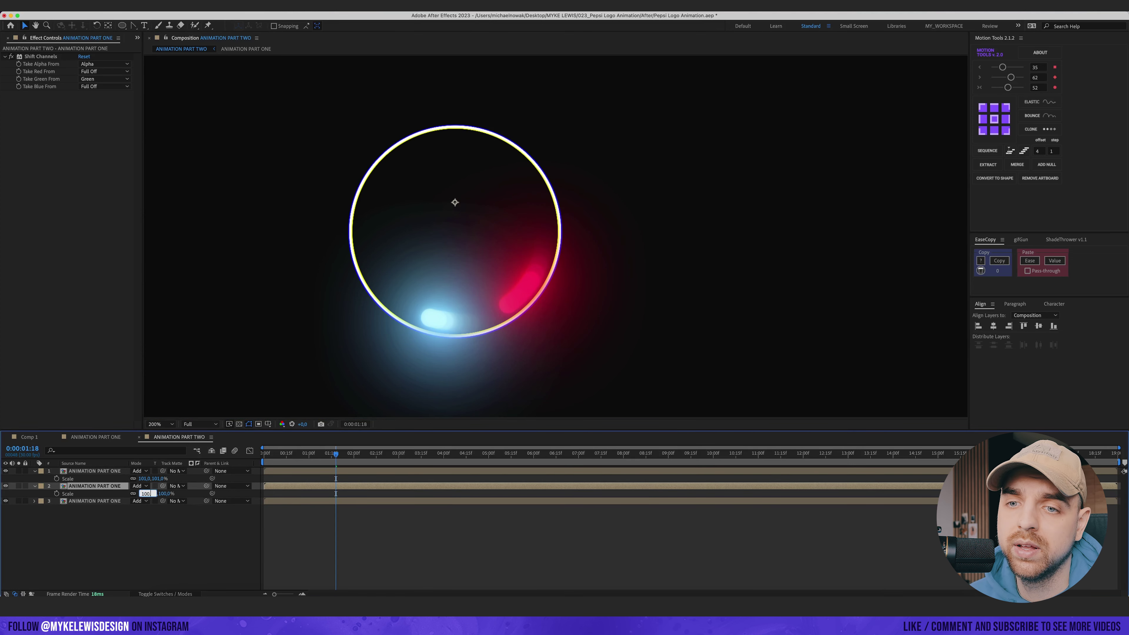
pyautogui.press('Return')
pyautogui.press('.')
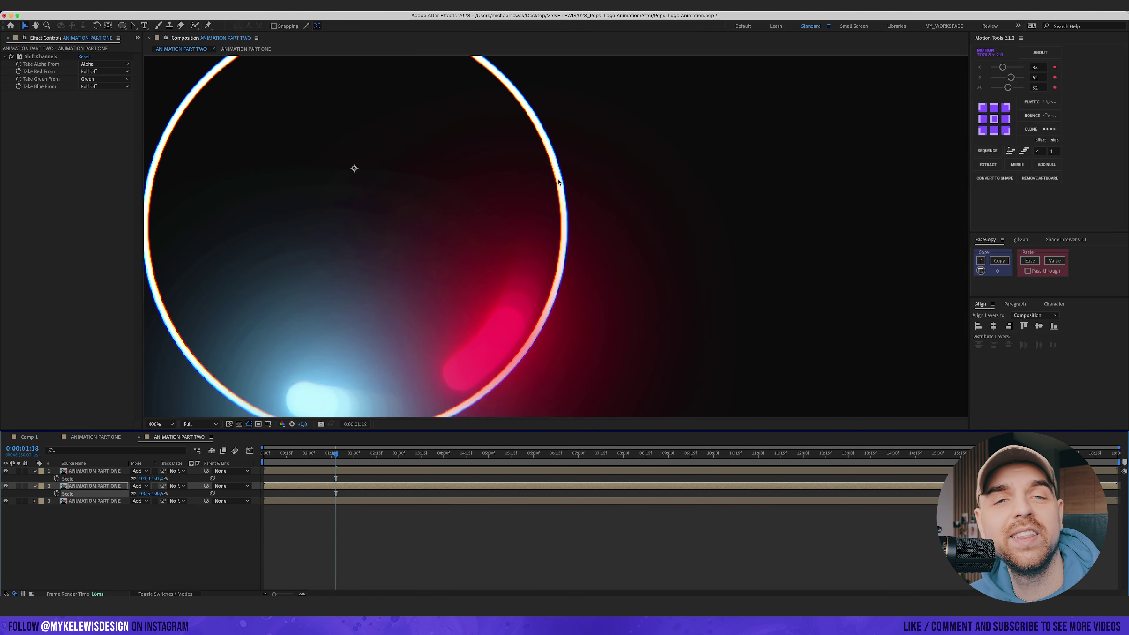
pyautogui.press(',')
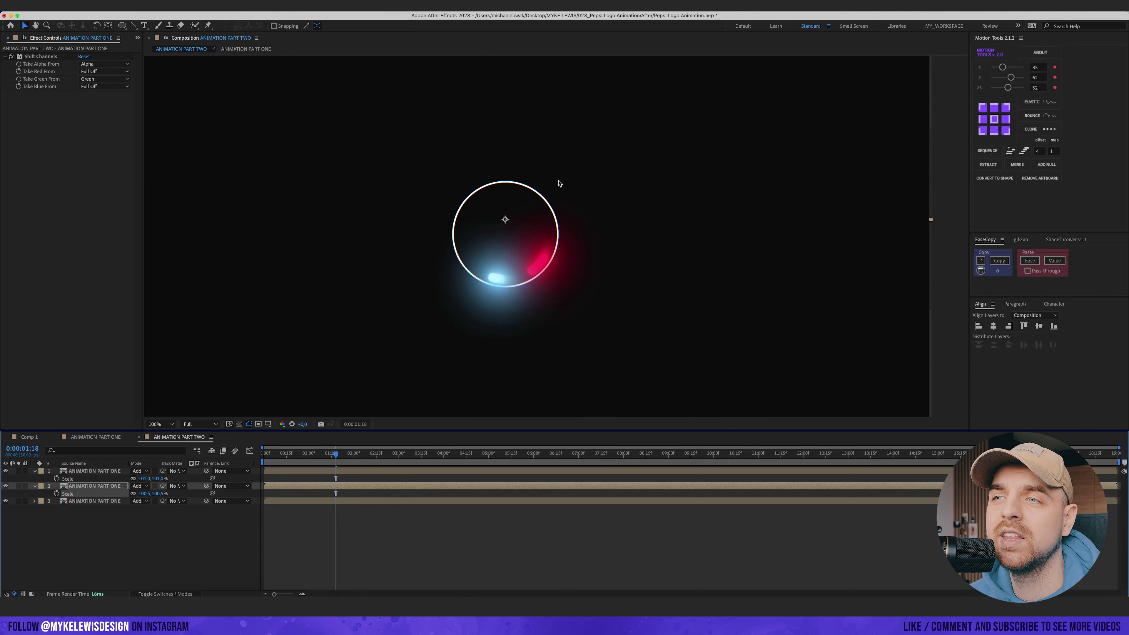
pyautogui.press('space')
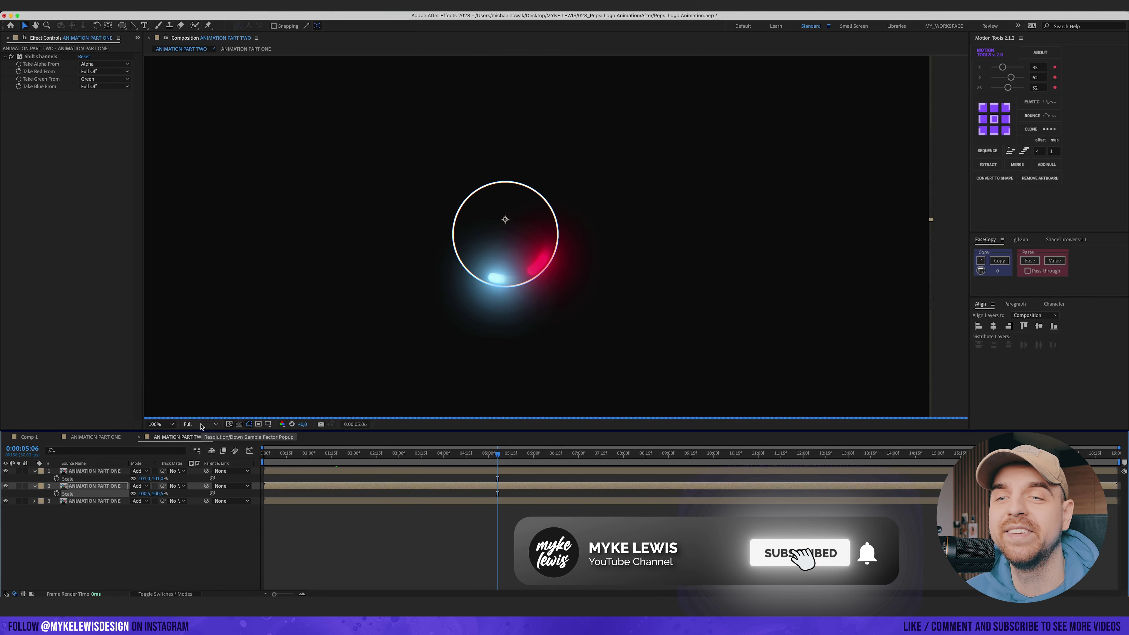
# - Reduce the preview resolution to Quarter and put a new adjustment layer above all the channel layers
pyautogui.click(202, 426)
pyautogui.click(199, 473)
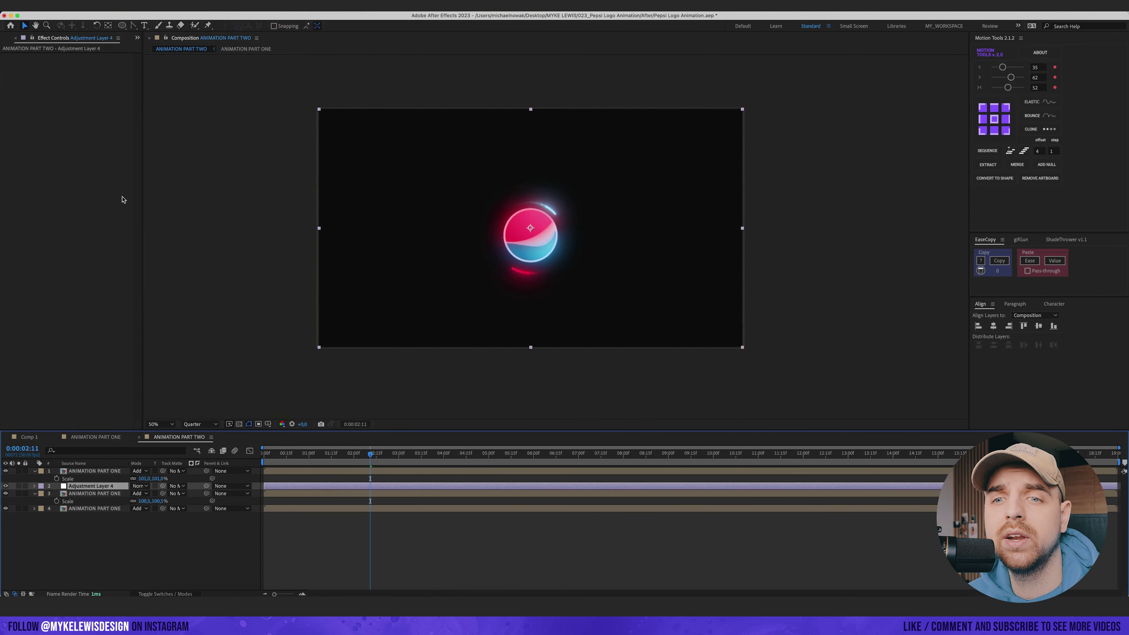
pyautogui.moveTo(93, 486); pyautogui.dragTo(91, 473)
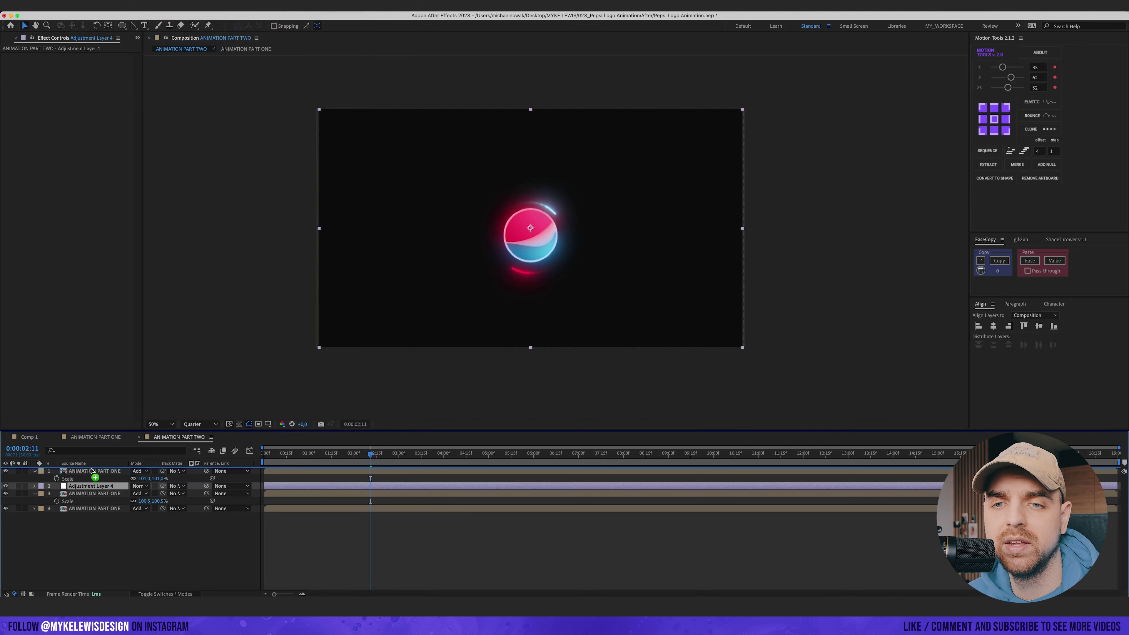
pyautogui.moveTo(91, 473); pyautogui.dragTo(91, 468)
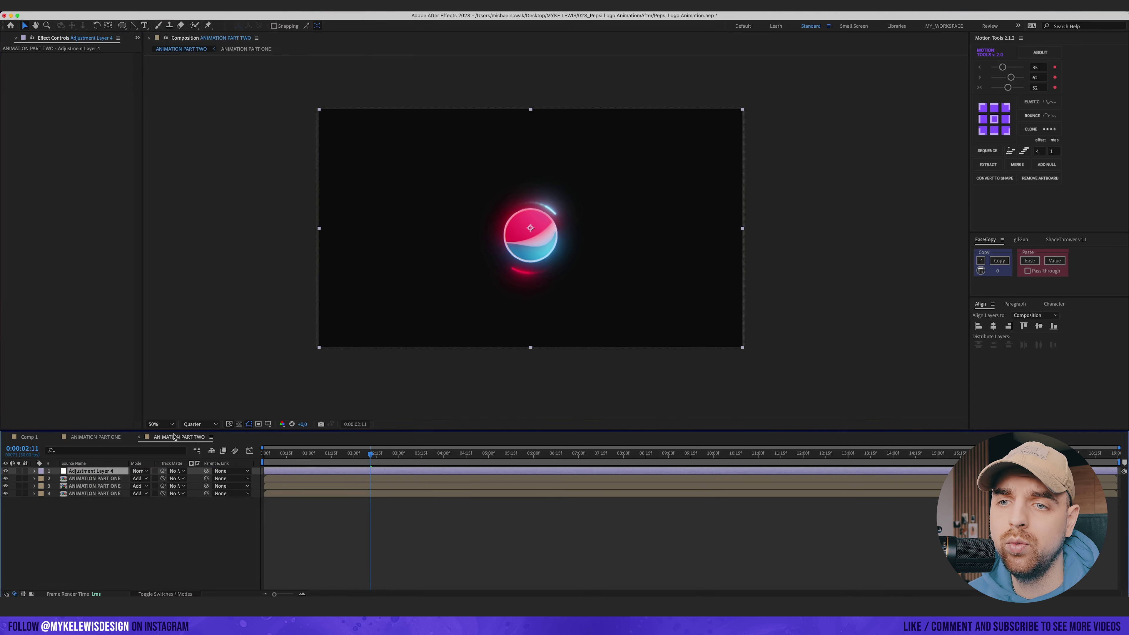
# - Apply the Noise effect with a low Amount of Noise to the adjustment layer and inspect the logo at Full resolution
pyautogui.click(199, 424)
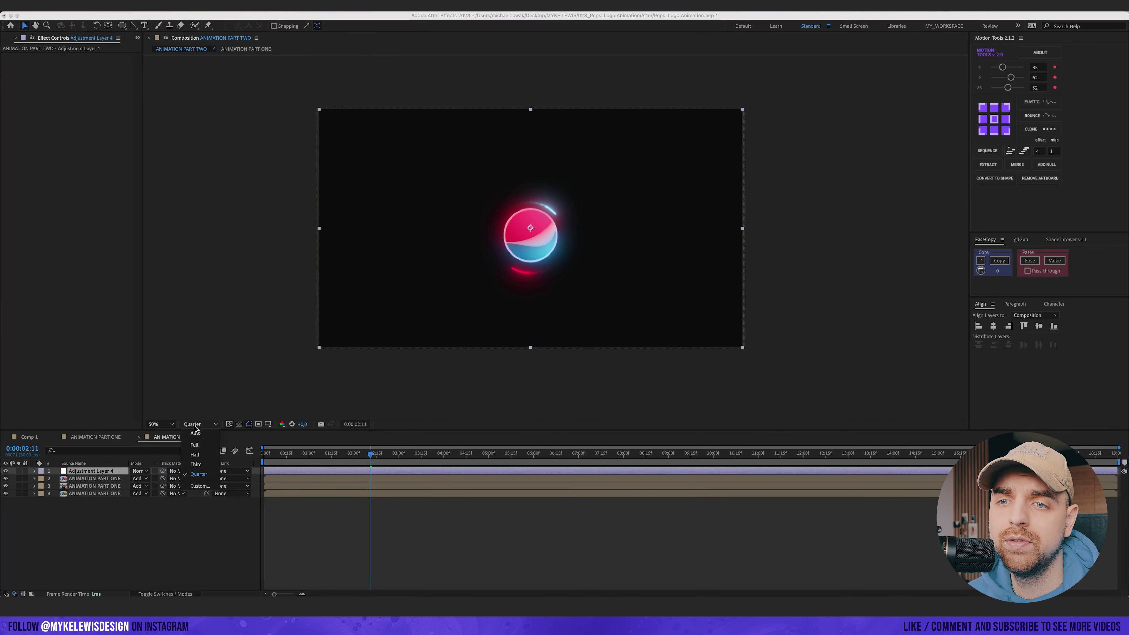
pyautogui.click(196, 420)
pyautogui.hotkey('ctrl', 'space')
pyautogui.write('no')
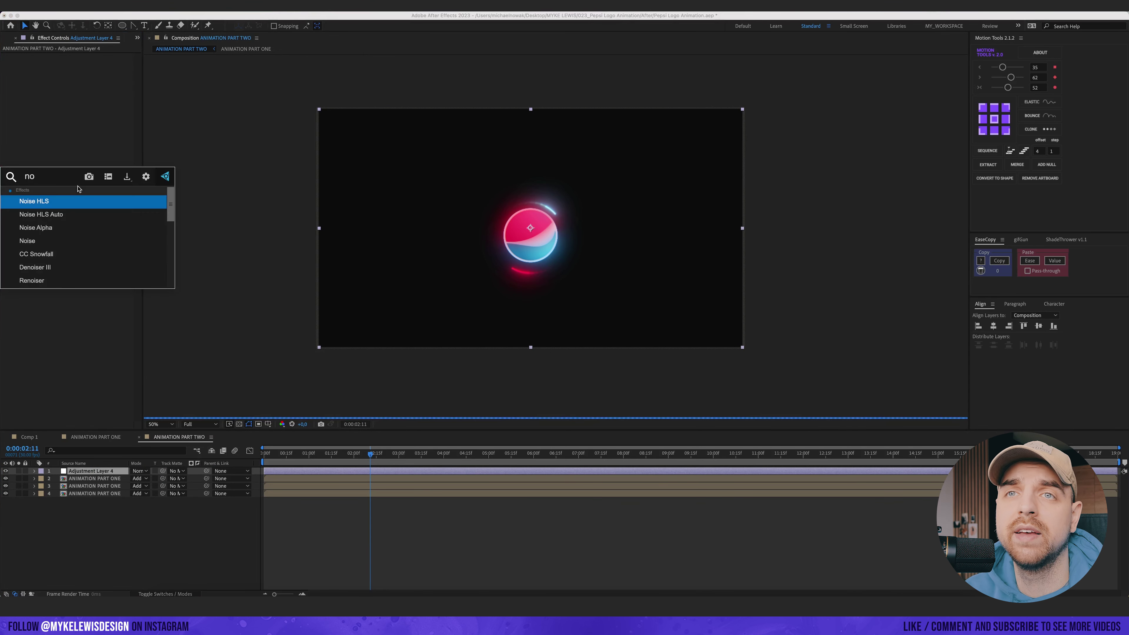
pyautogui.click(27, 241)
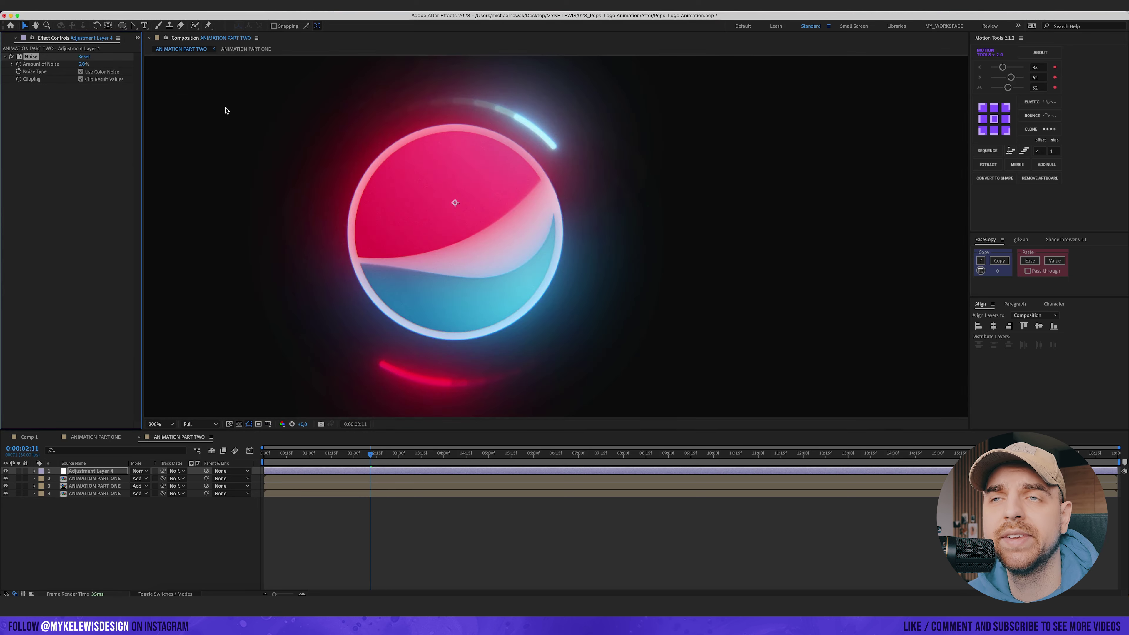
pyautogui.press(',')
pyautogui.press(',')
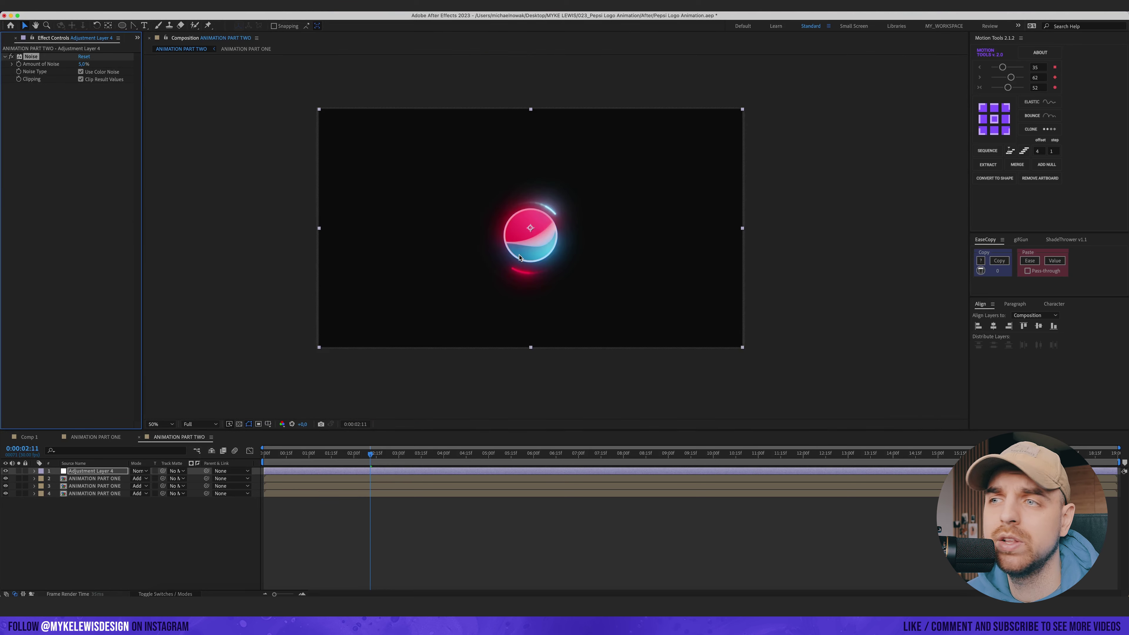